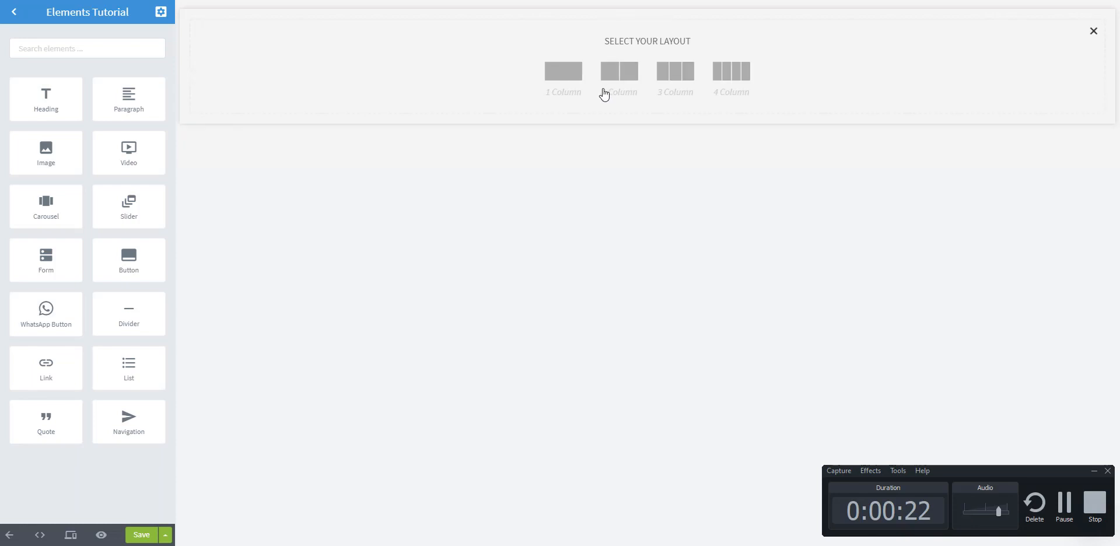
# Add a one-column layout to the page and place a Heading element in its empty column.
pyautogui.click(567, 73)
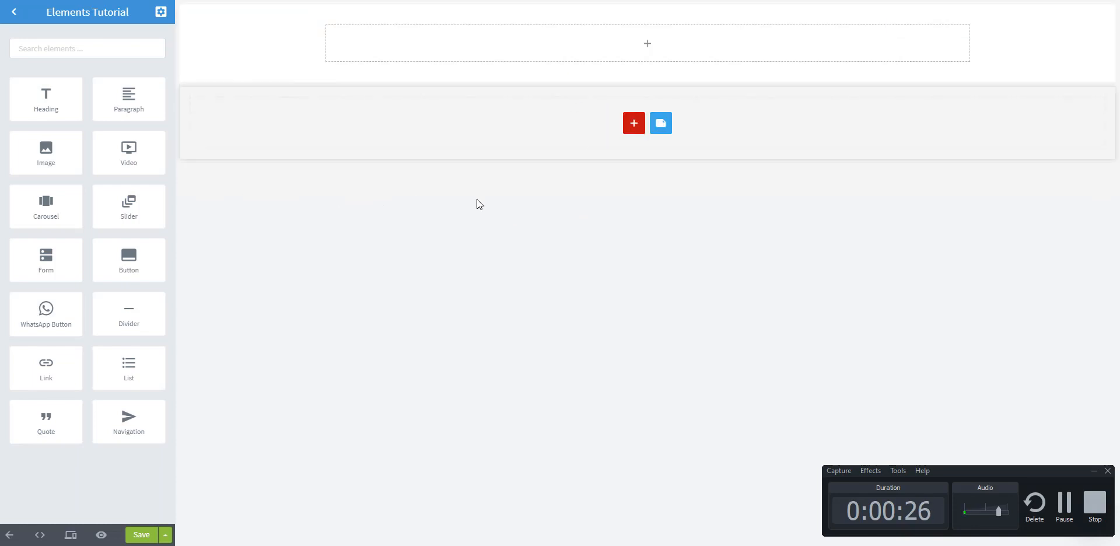
pyautogui.moveTo(41, 103); pyautogui.dragTo(461, 47)
pyautogui.click(449, 49)
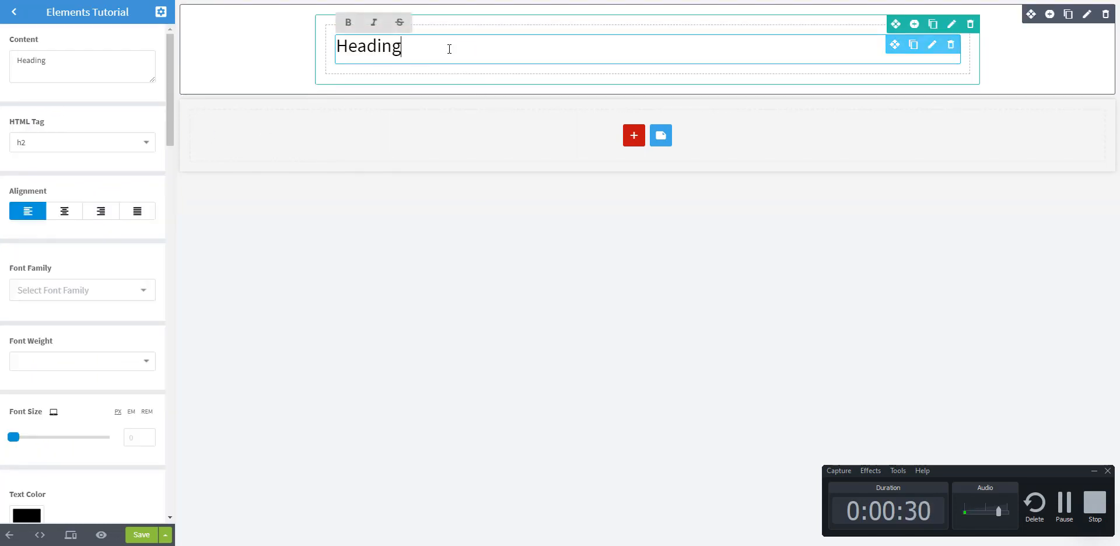
# Replace the heading's placeholder text with "Jualan Online Mudah!".
pyautogui.doubleClick(419, 50)
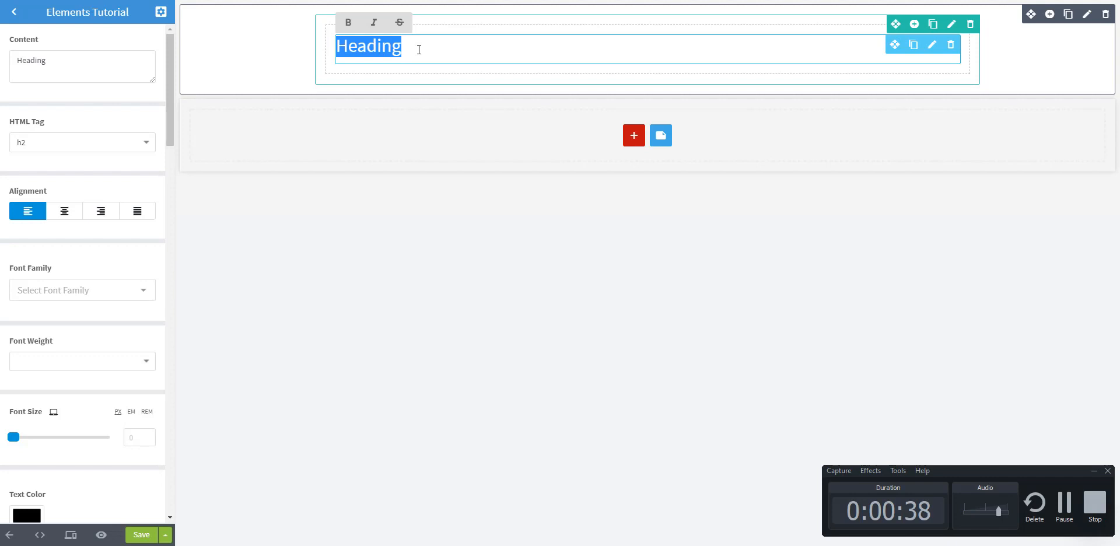
pyautogui.write('Jualan ')
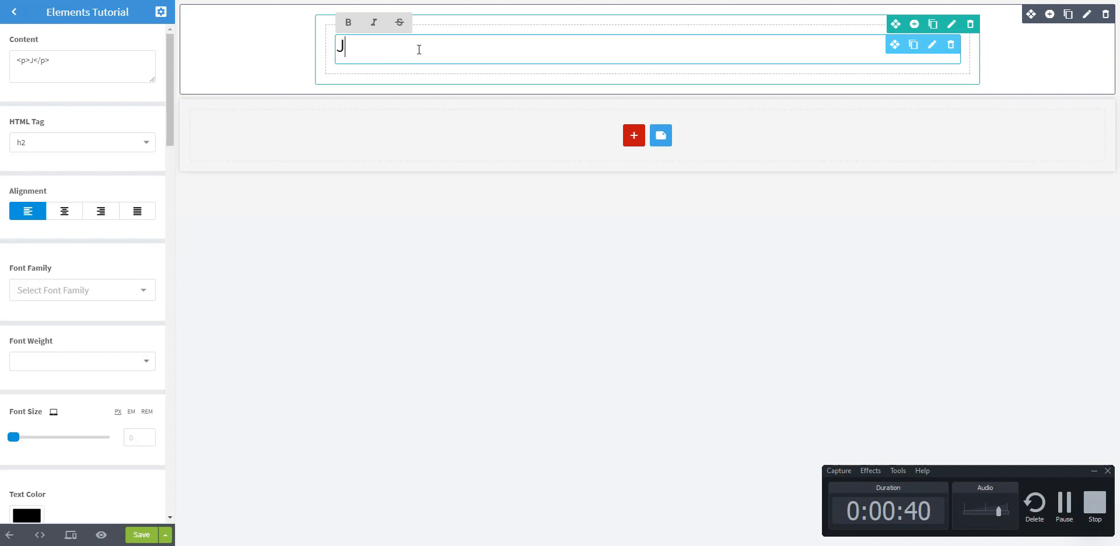
pyautogui.write('Online Mudah!')
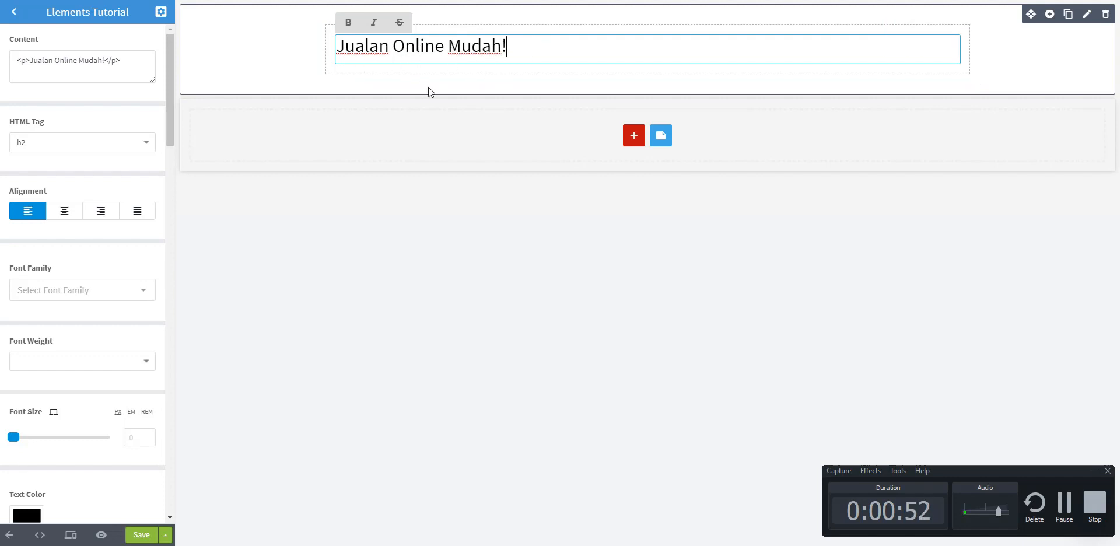
# Make the word "Mudah" bold and the word "Online" italic in the heading.
pyautogui.doubleClick(475, 46)
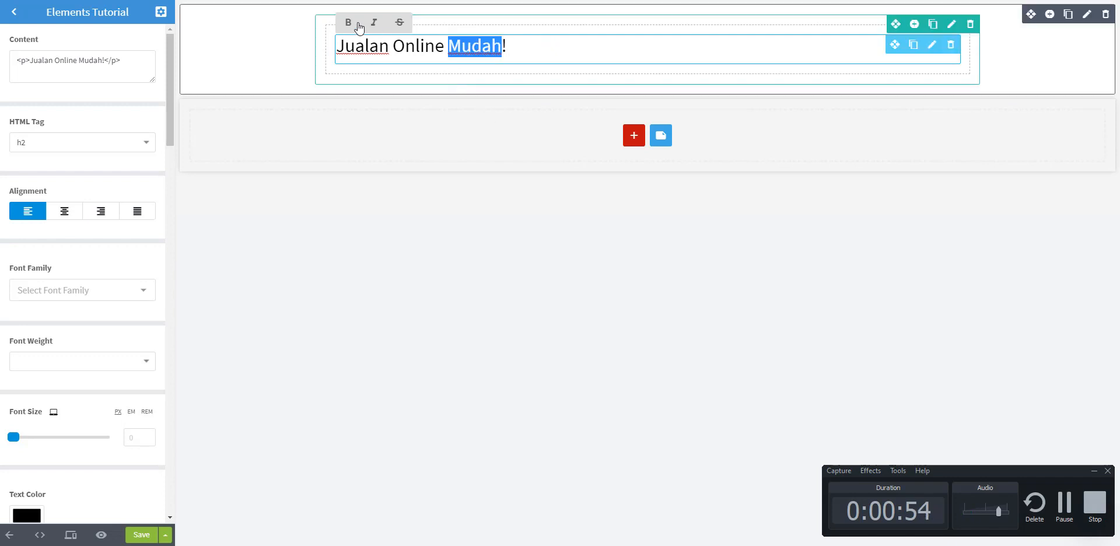
pyautogui.click(349, 22)
pyautogui.doubleClick(413, 44)
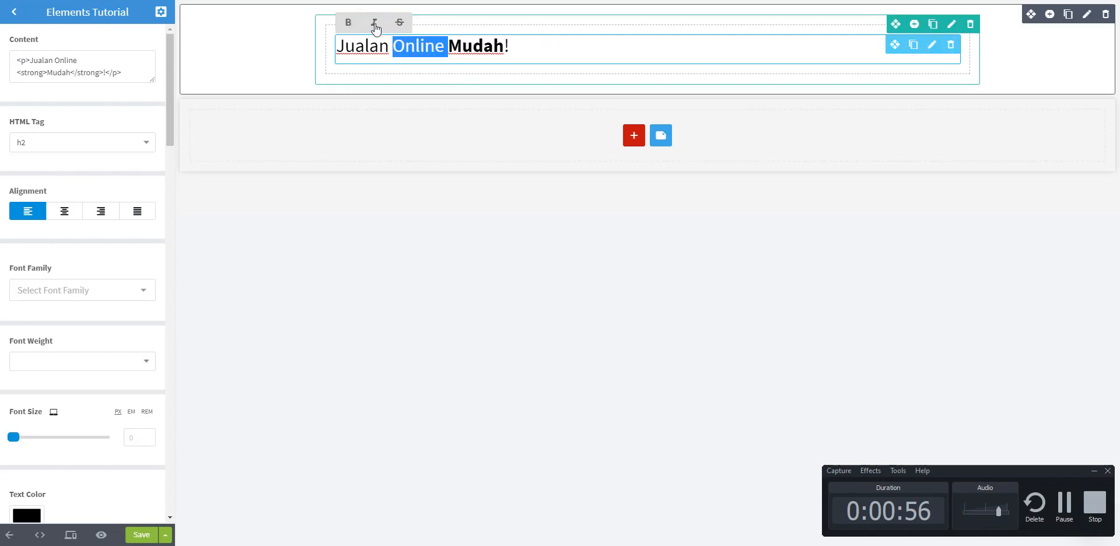
pyautogui.click(374, 22)
# Try strikethrough on the word "Jualan" in the heading and remove it again.
pyautogui.click(379, 45)
pyautogui.doubleClick(379, 45)
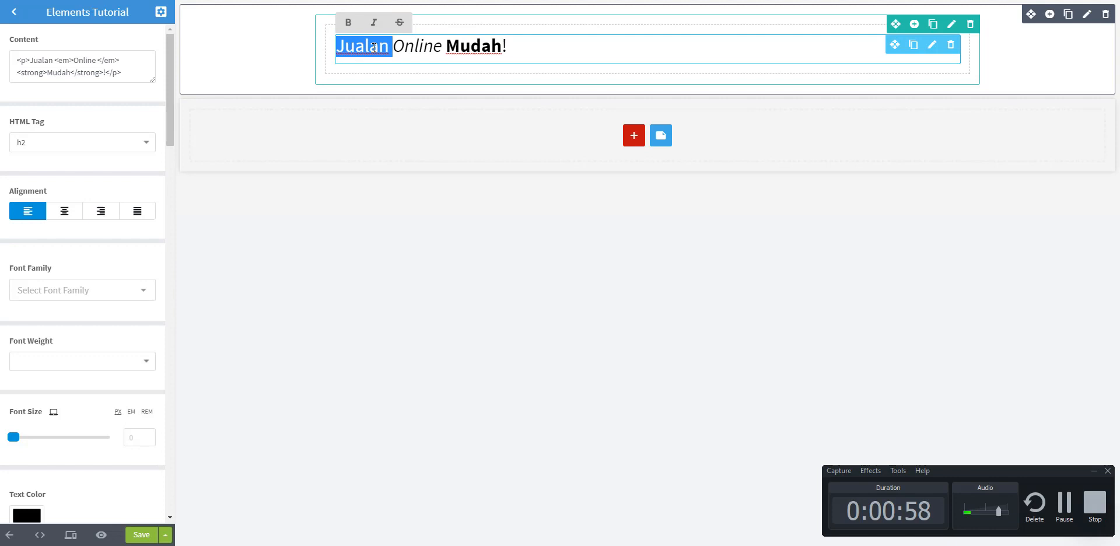
pyautogui.click(400, 22)
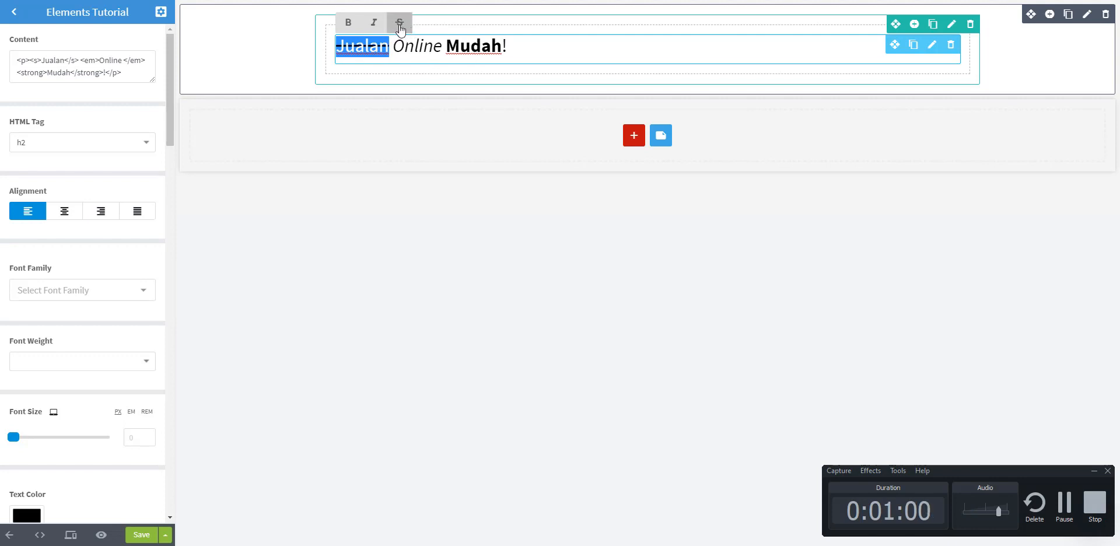
pyautogui.click(400, 23)
pyautogui.click(424, 46)
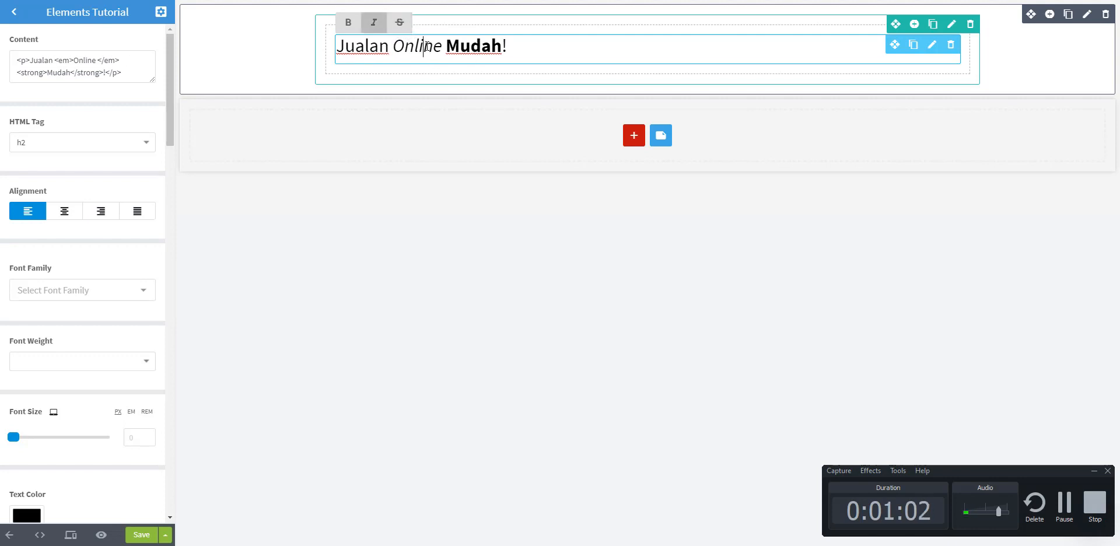
pyautogui.click(473, 46)
pyautogui.click(530, 51)
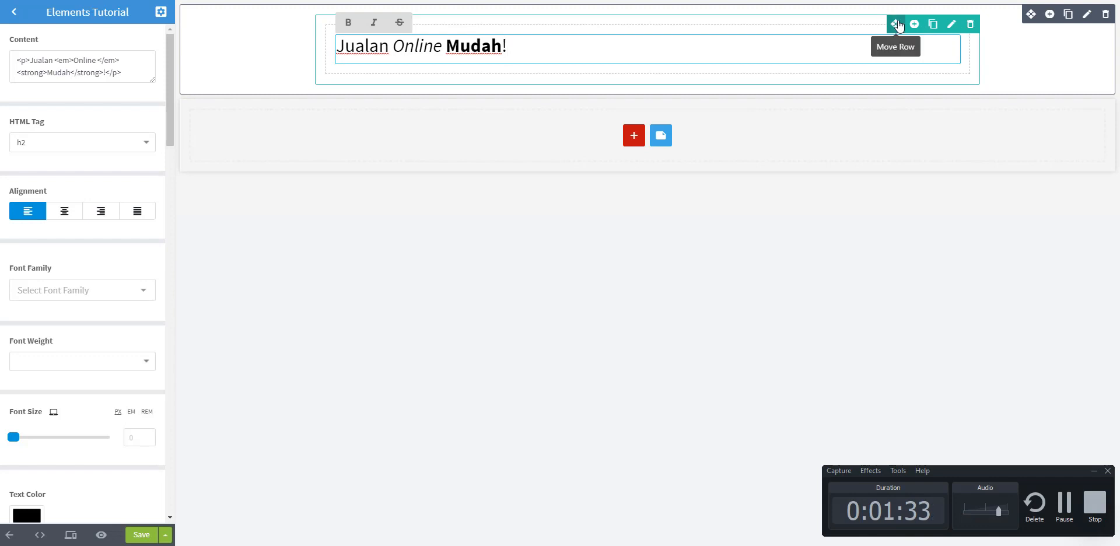
# Open the heading element's settings and look through the available text and style options.
pyautogui.click(950, 27)
pyautogui.moveTo(934, 51)
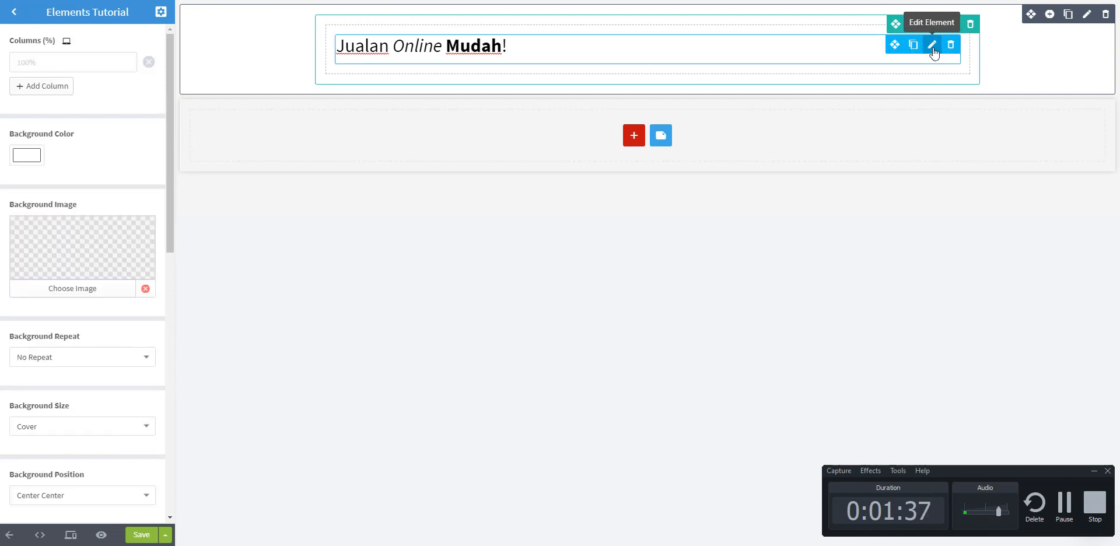
pyautogui.click(932, 44)
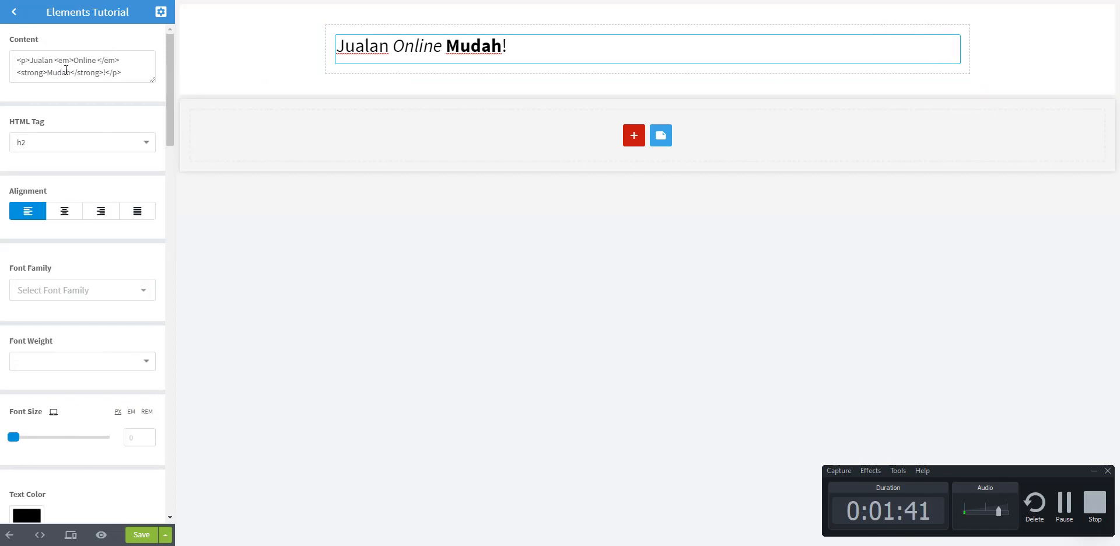
pyautogui.scroll(-5, 65, 93)
pyautogui.scroll(-3, 61, 110)
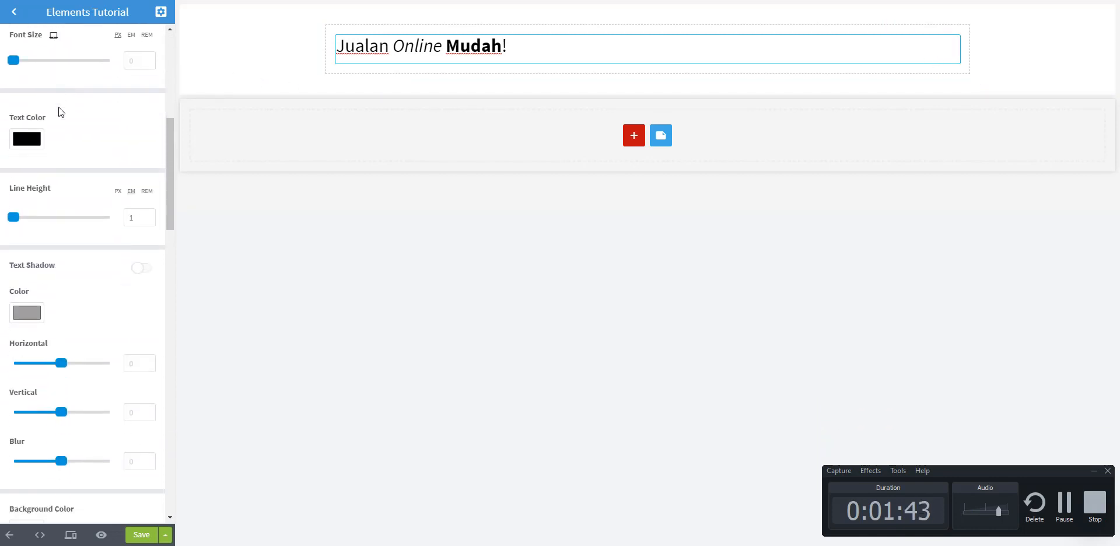
pyautogui.scroll(8, 63, 130)
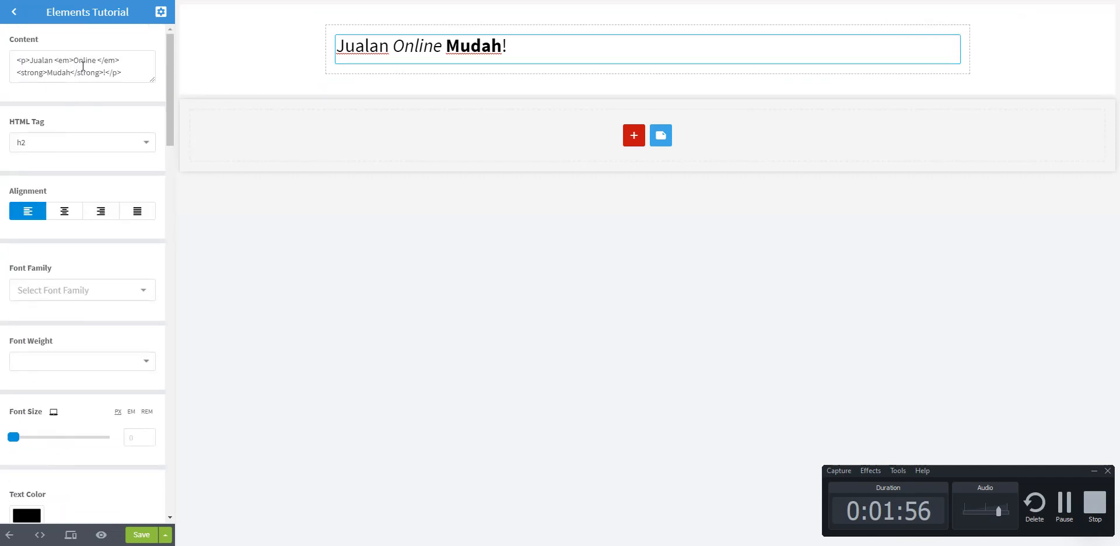
# Compare the HTML tags in the heading's content with the formatted words on the page.
pyautogui.moveTo(120, 71); pyautogui.dragTo(16, 59)
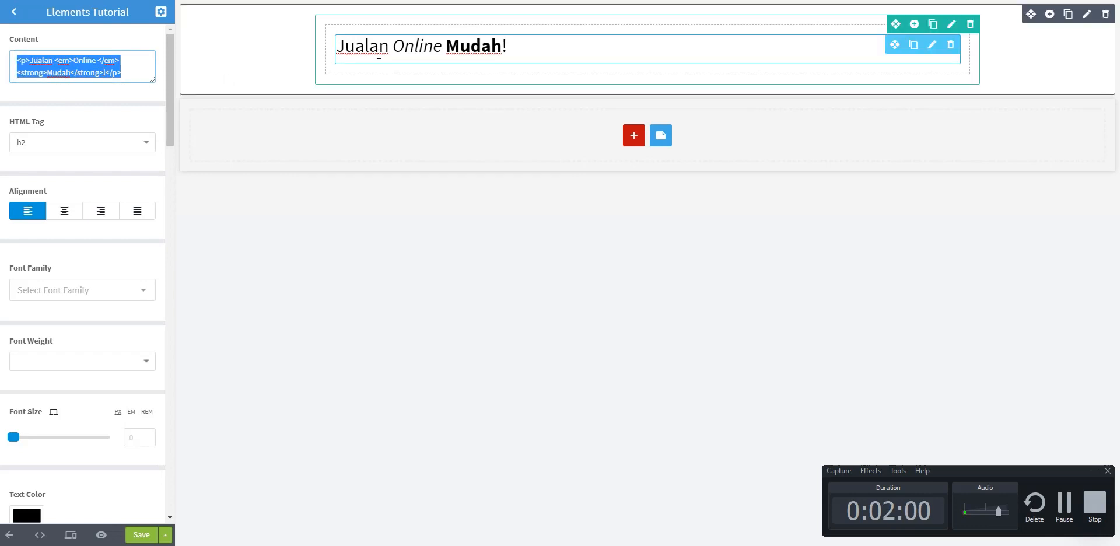
pyautogui.doubleClick(398, 47)
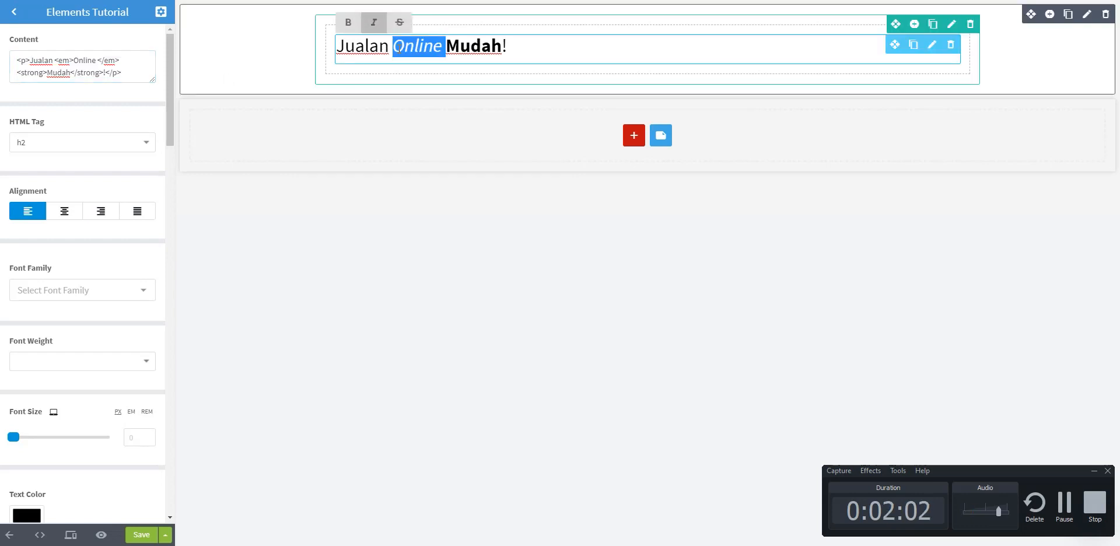
pyautogui.click(361, 52)
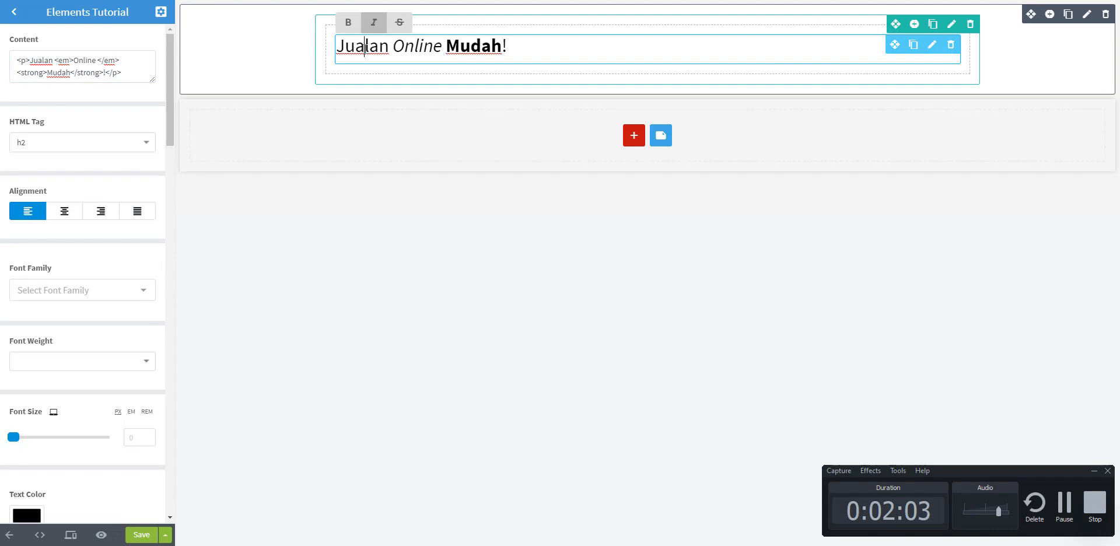
pyautogui.doubleClick(473, 46)
pyautogui.click(102, 68)
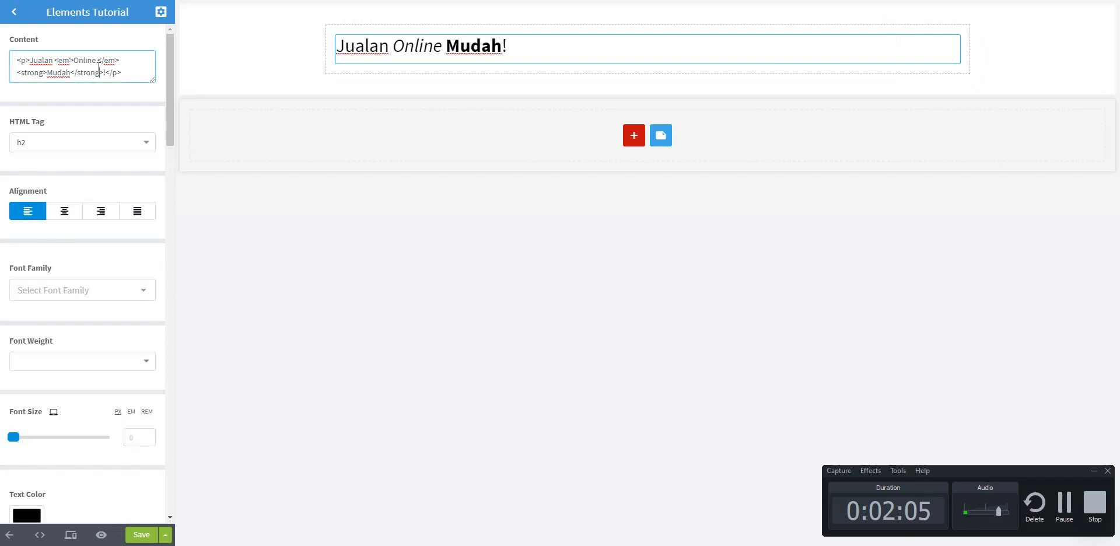
# Choose h2 as the heading's HTML tag and, after trying center and right alignment, justify the text.
pyautogui.click(110, 146)
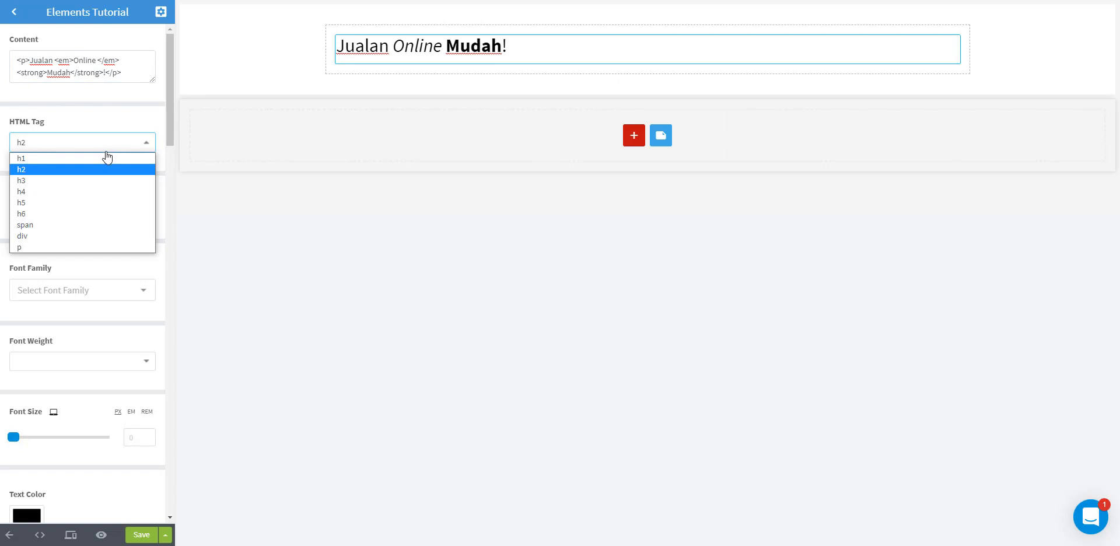
pyautogui.click(72, 169)
pyautogui.scroll(-2, 72, 170)
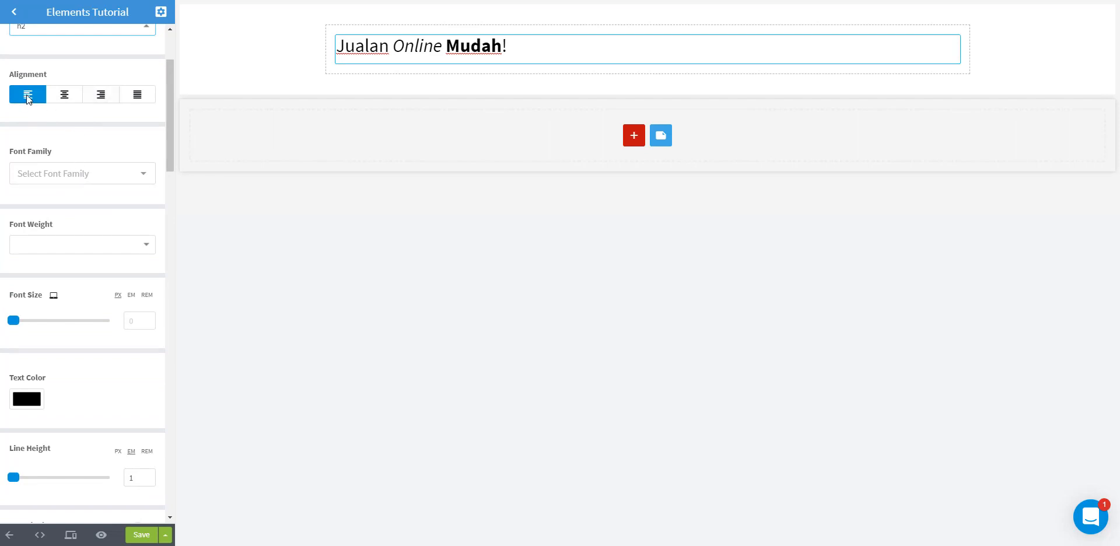
pyautogui.click(65, 96)
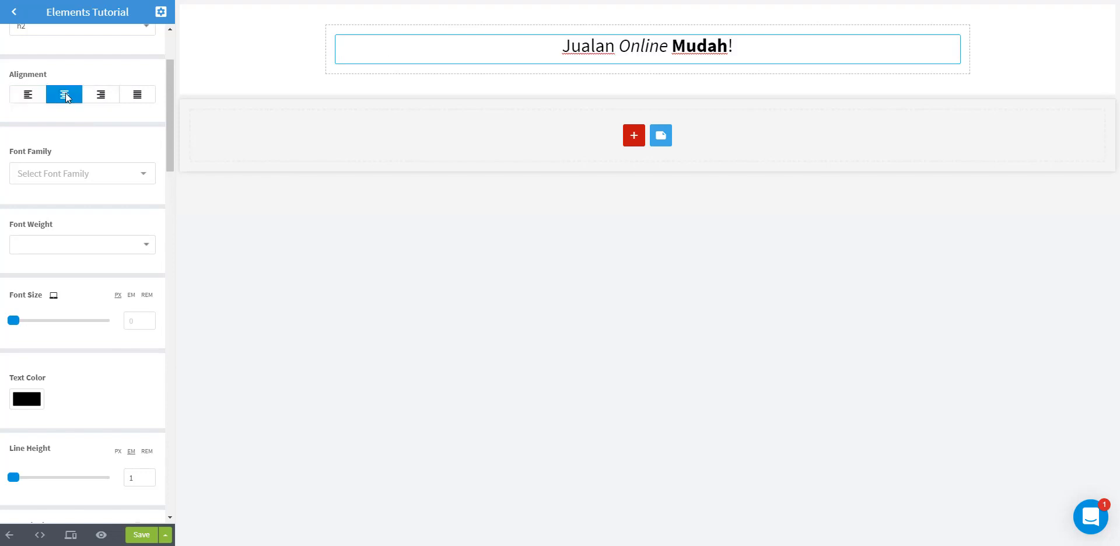
pyautogui.click(101, 98)
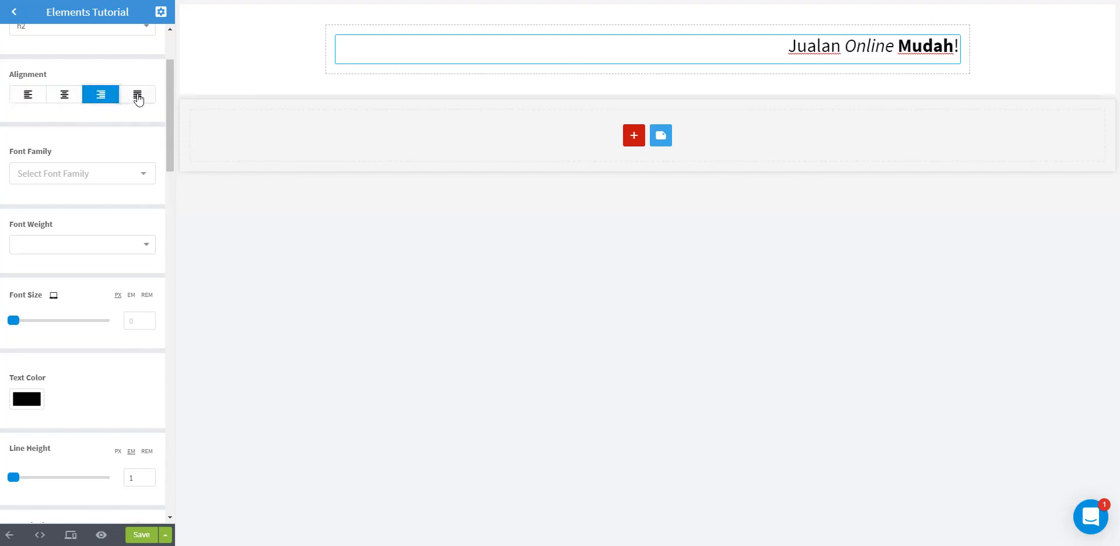
pyautogui.click(138, 96)
# Set the heading's font family to Roboto.
pyautogui.scroll(-2, 110, 86)
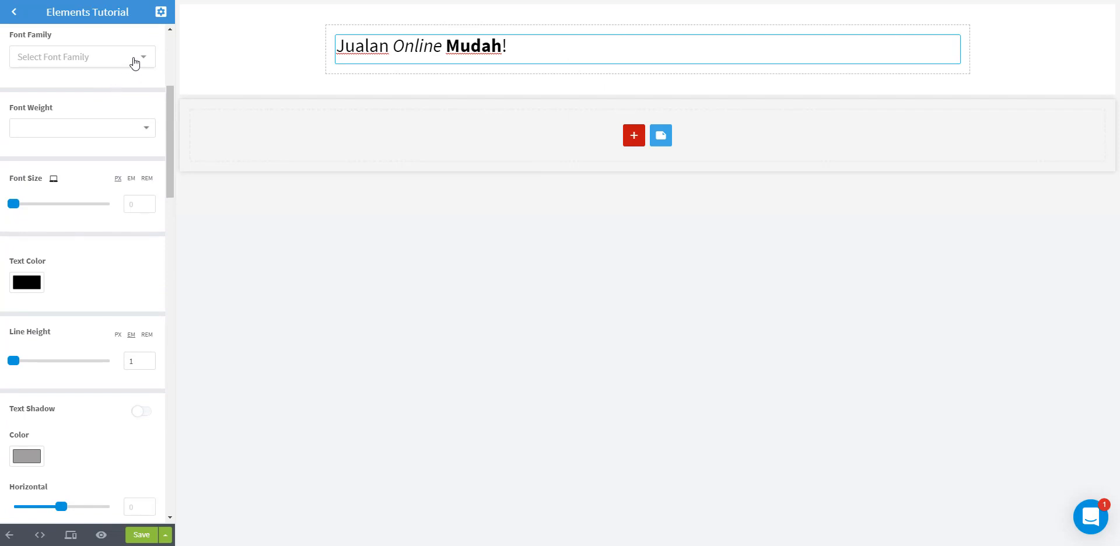
pyautogui.click(93, 55)
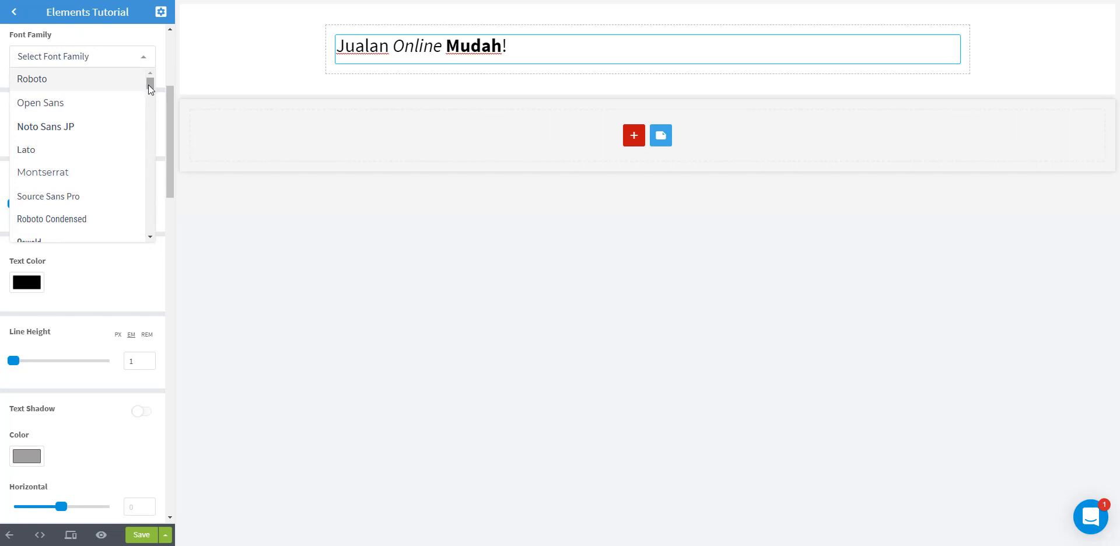
pyautogui.moveTo(148, 85)
pyautogui.mouseDown()
pyautogui.moveTo(149, 99)
pyautogui.moveTo(150, 81)
pyautogui.mouseUp()
pyautogui.click(83, 87)
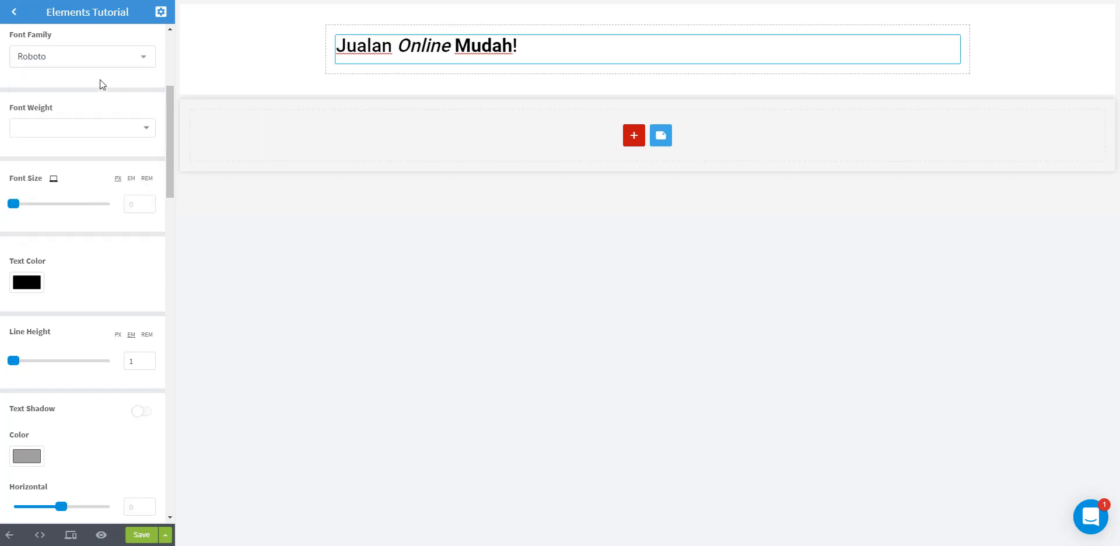
# Try the Thin font weight on the heading, and set the weight to Extra Bold.
pyautogui.scroll(-1, 98, 82)
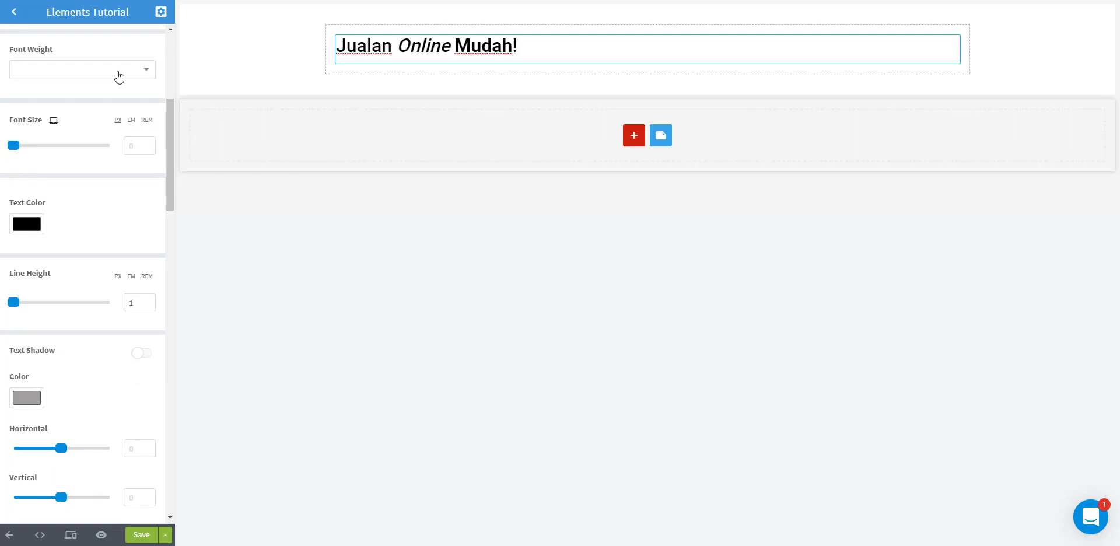
pyautogui.click(119, 76)
pyautogui.click(107, 84)
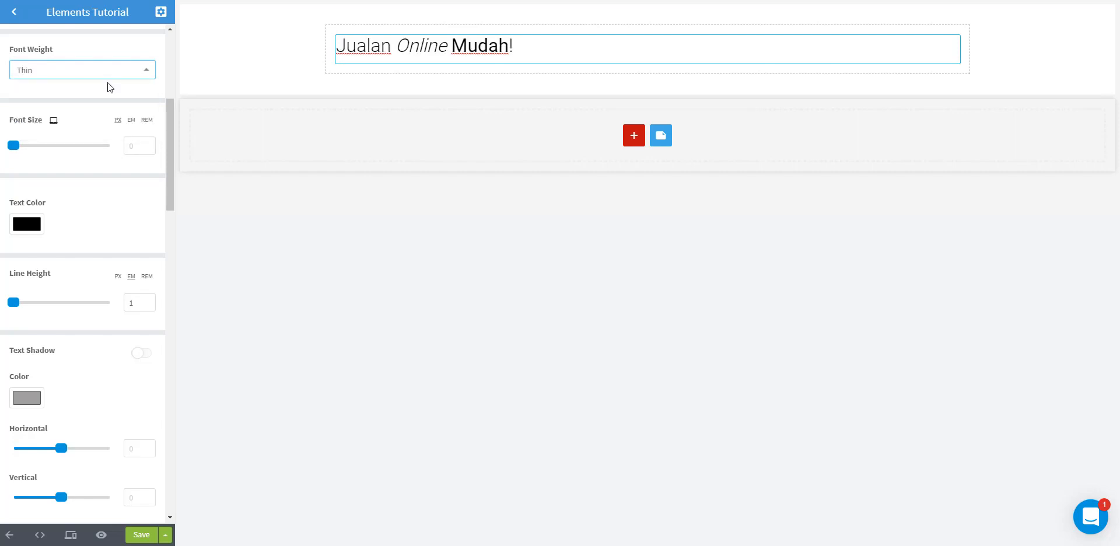
pyautogui.click(113, 74)
pyautogui.click(85, 130)
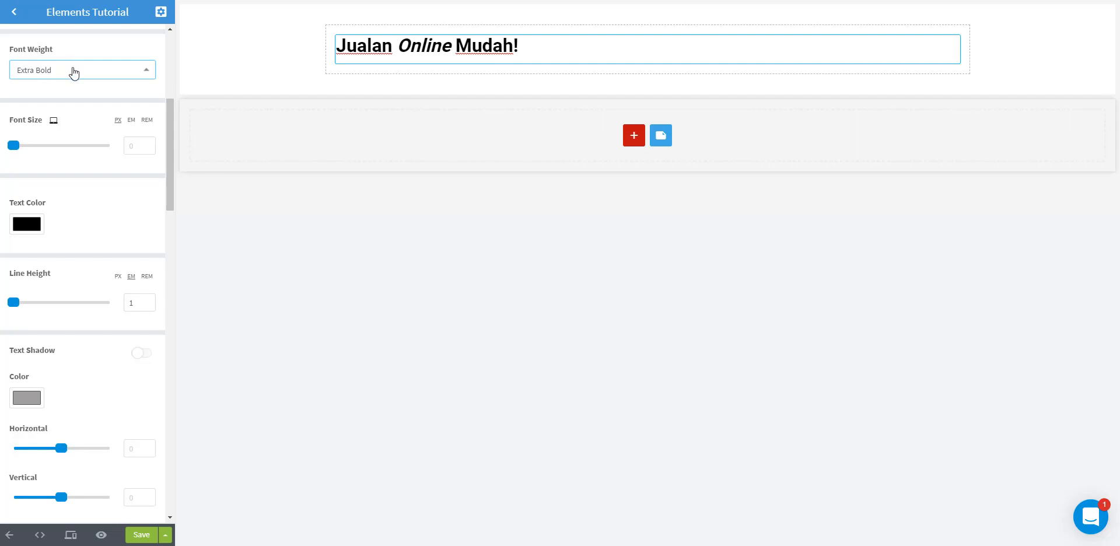
# Set the heading's font size to 42 px.
pyautogui.scroll(-1, 74, 73)
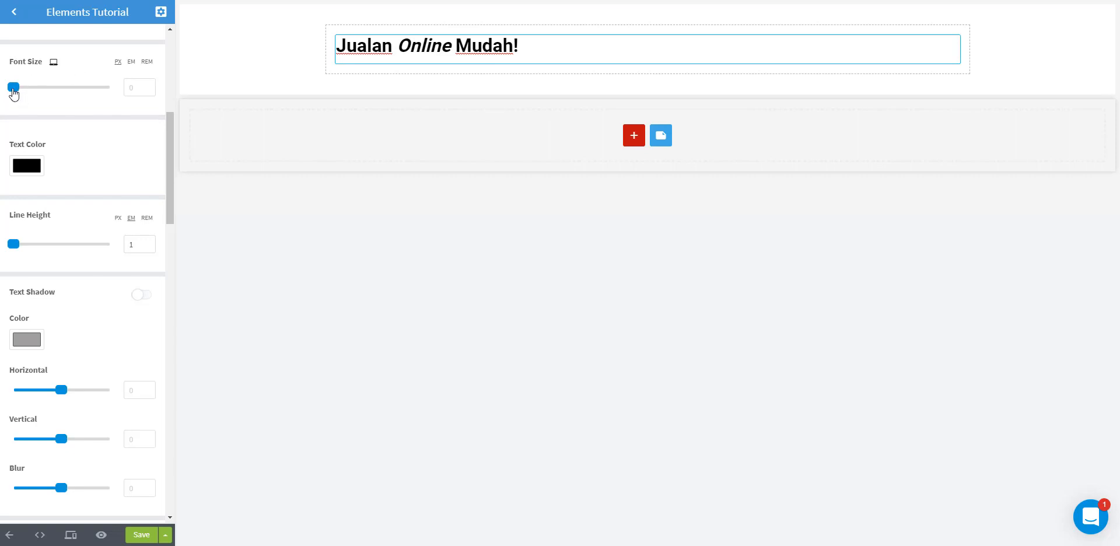
pyautogui.moveTo(13, 88); pyautogui.dragTo(44, 92)
pyautogui.moveTo(140, 87); pyautogui.dragTo(116, 86)
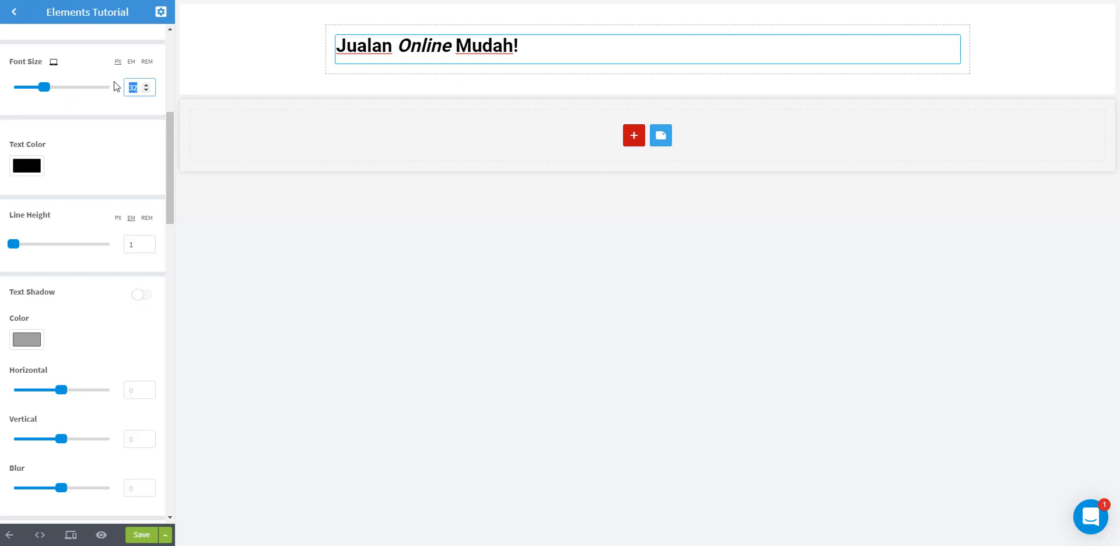
pyautogui.write('42')
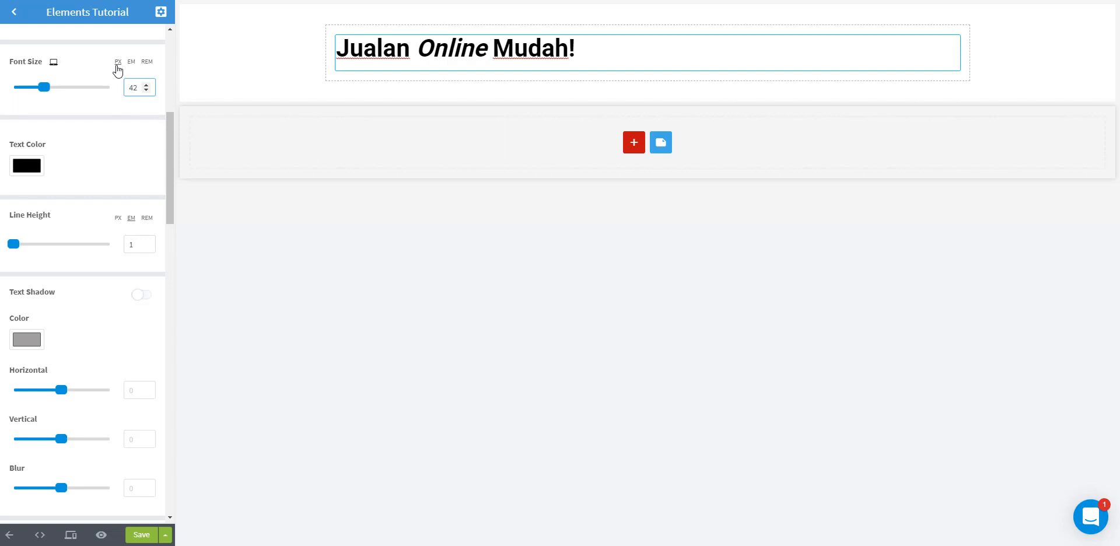
# Change the heading's text color from the picker to a bright red.
pyautogui.scroll(-2, 96, 77)
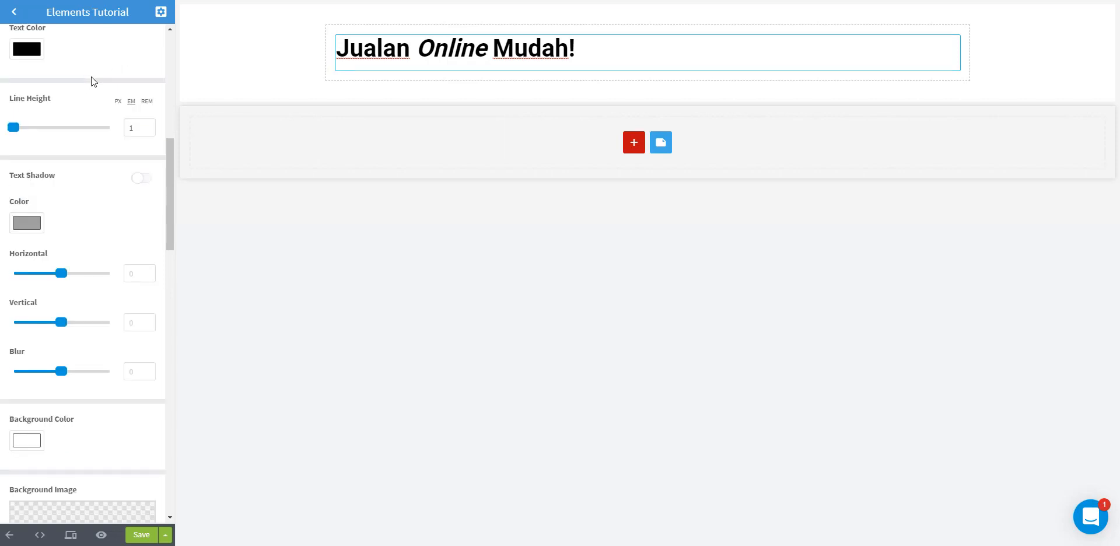
pyautogui.scroll(1, 92, 81)
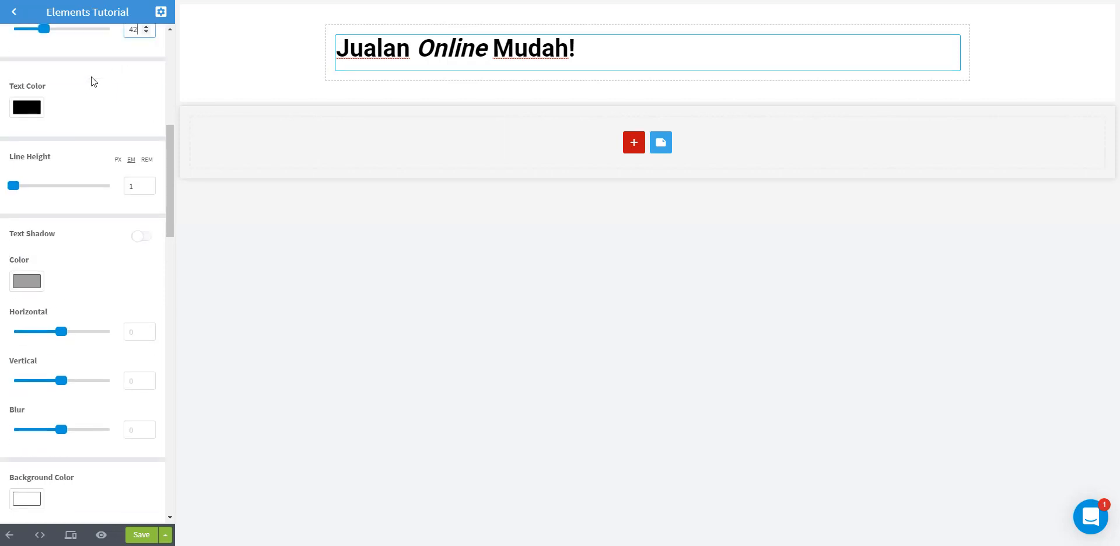
pyautogui.click(25, 112)
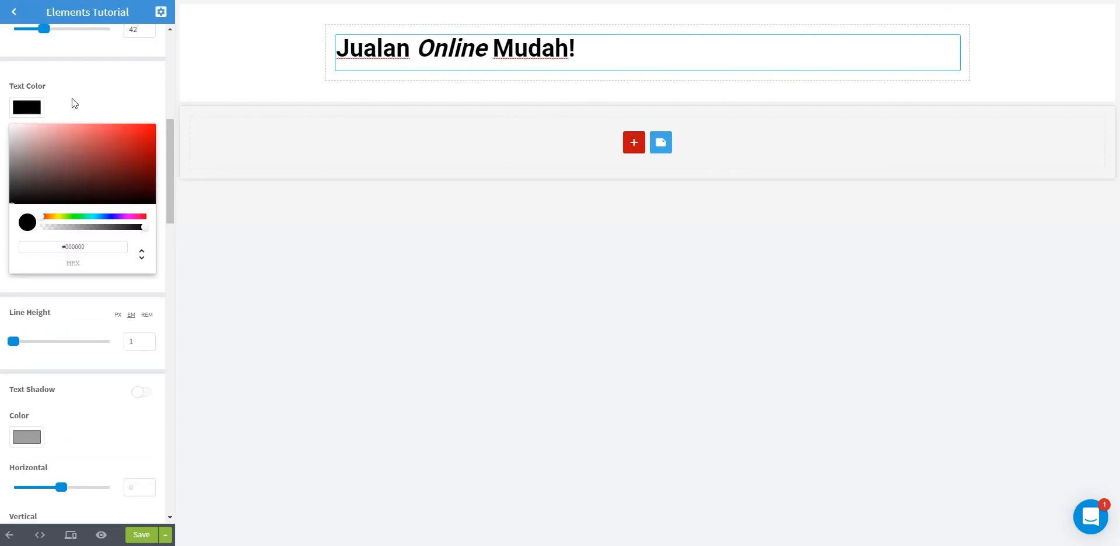
pyautogui.moveTo(86, 155); pyautogui.dragTo(136, 145)
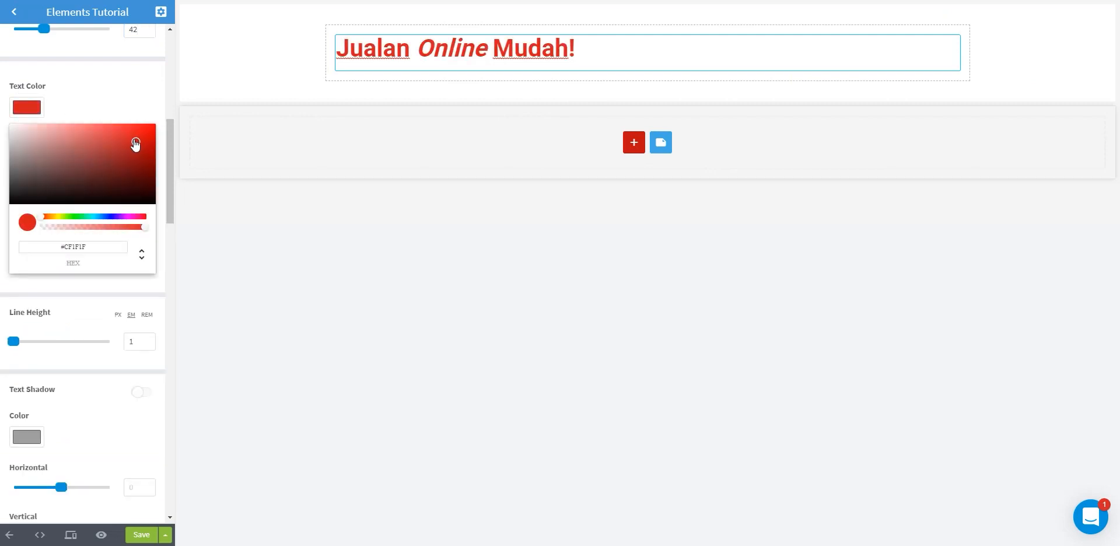
pyautogui.click(120, 96)
# Add a second line reading "Dengan OrderOnline.id" below "Jualan Online Mudah!" in the heading.
pyautogui.scroll(-2, 116, 111)
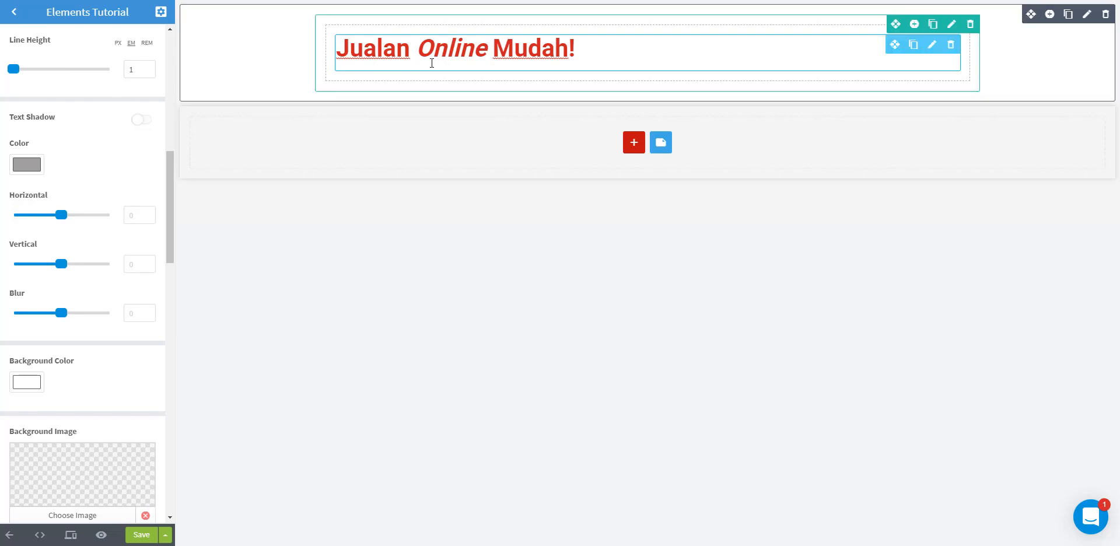
pyautogui.click(581, 46)
pyautogui.press('Return')
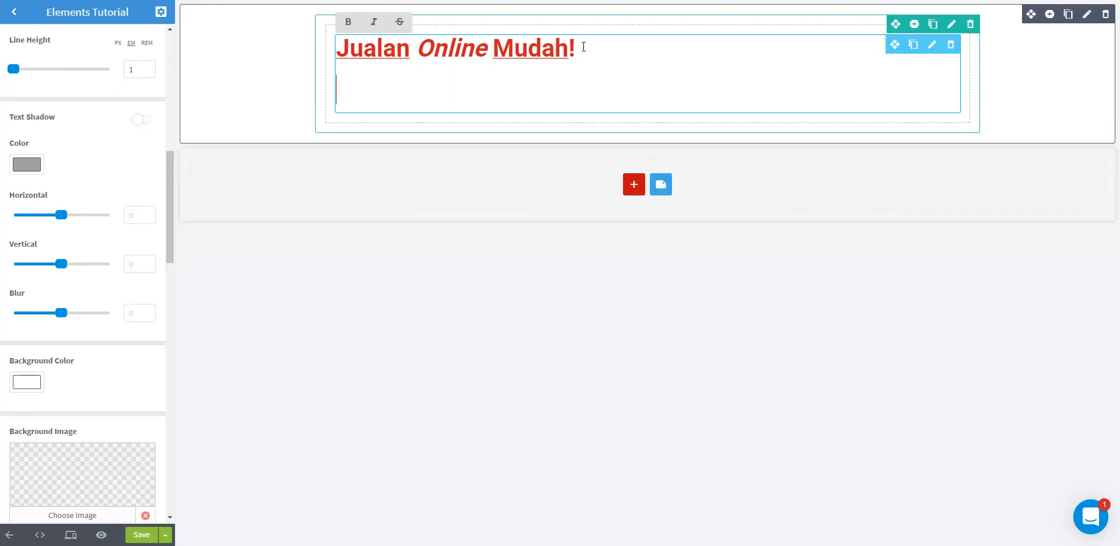
pyautogui.write('Dengan ')
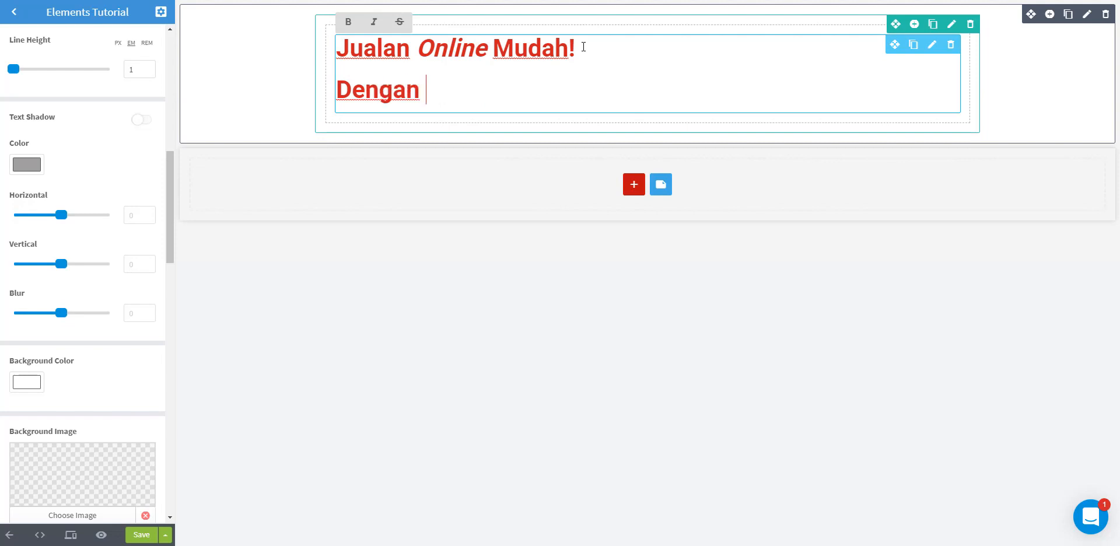
pyautogui.write('OrderOn')
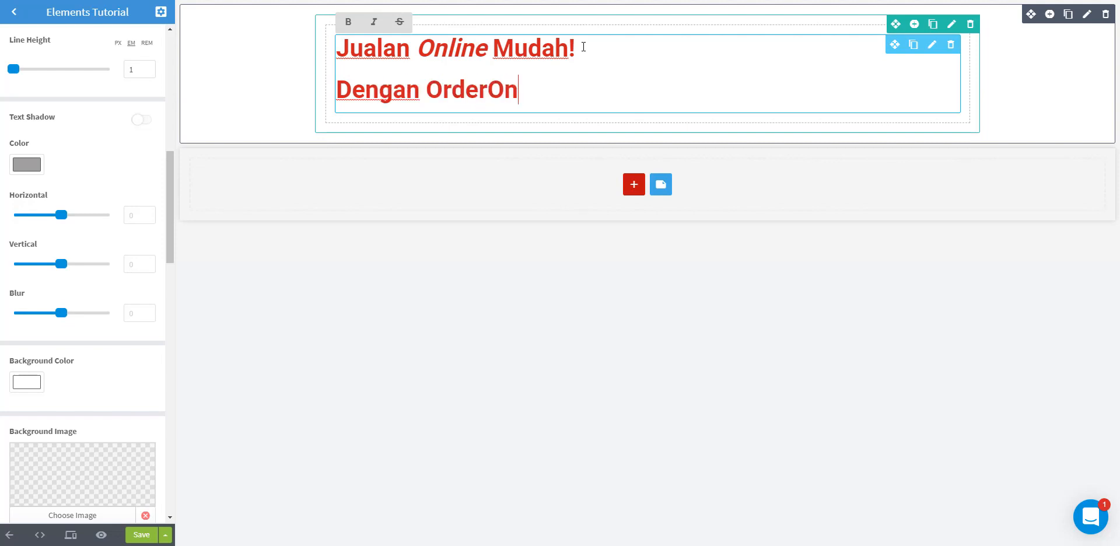
pyautogui.write('line.id')
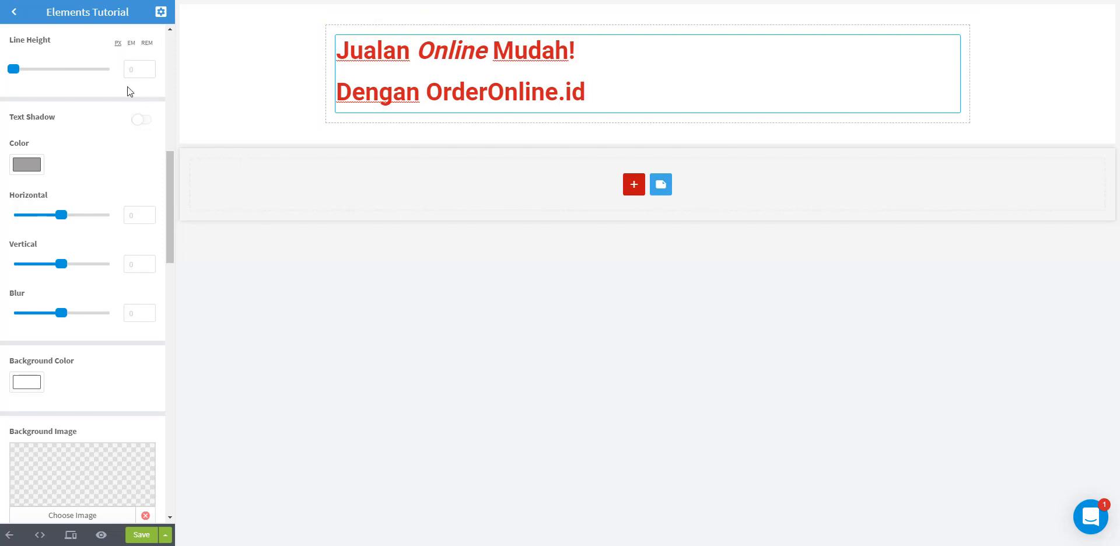
# Try line heights of 68 px and 36 px on the heading, and set the line height to 42 px.
pyautogui.click(135, 69)
pyautogui.moveTo(14, 72)
pyautogui.mouseDown()
pyautogui.moveTo(42, 73)
pyautogui.moveTo(19, 70)
pyautogui.mouseUp()
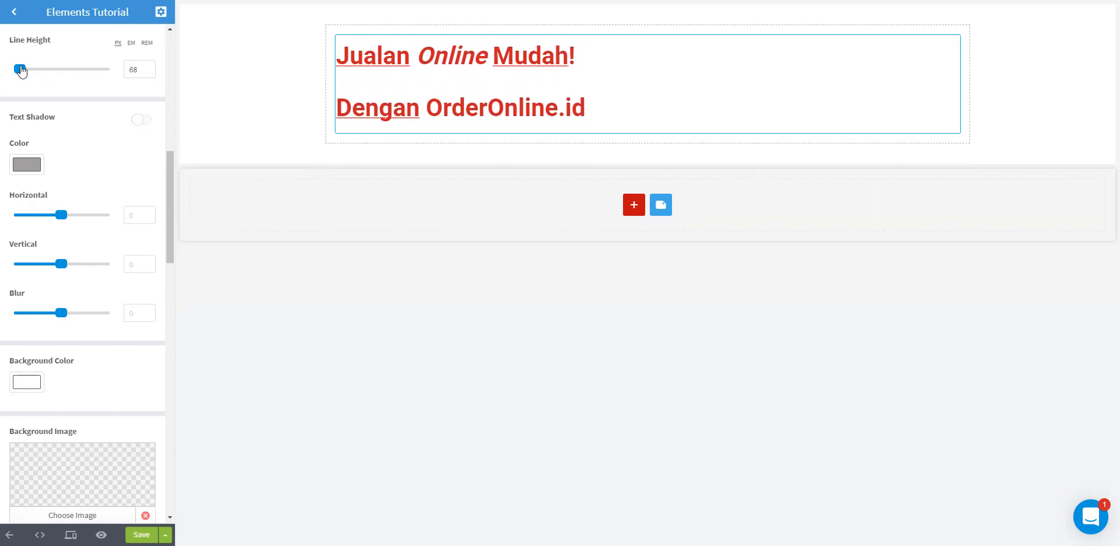
pyautogui.moveTo(139, 70); pyautogui.dragTo(108, 73)
pyautogui.write('36')
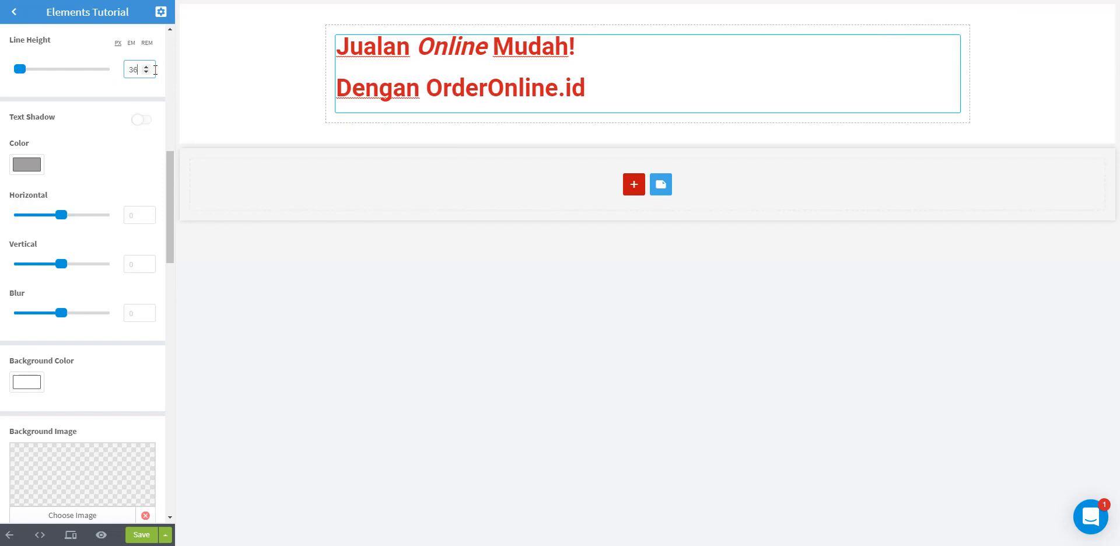
pyautogui.moveTo(128, 70); pyautogui.dragTo(160, 71)
pyautogui.write('42')
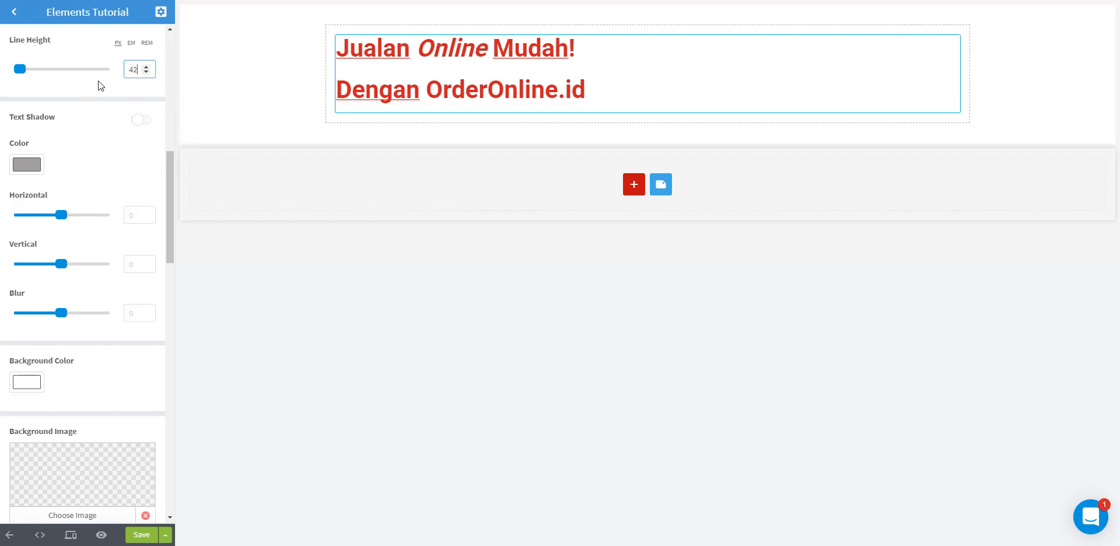
# Enable the heading's text shadow and give it a dark red color.
pyautogui.click(138, 121)
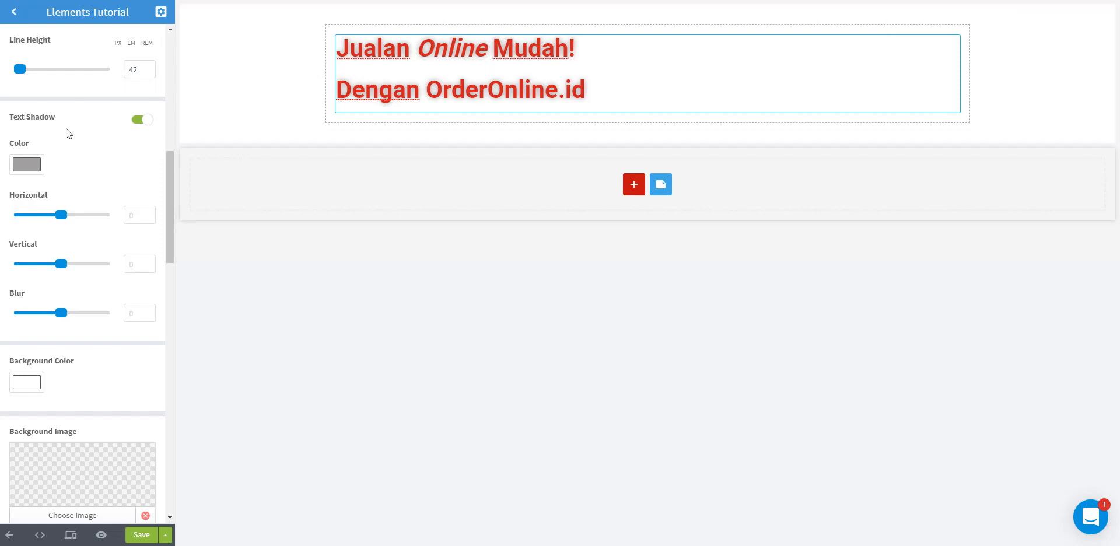
pyautogui.click(29, 164)
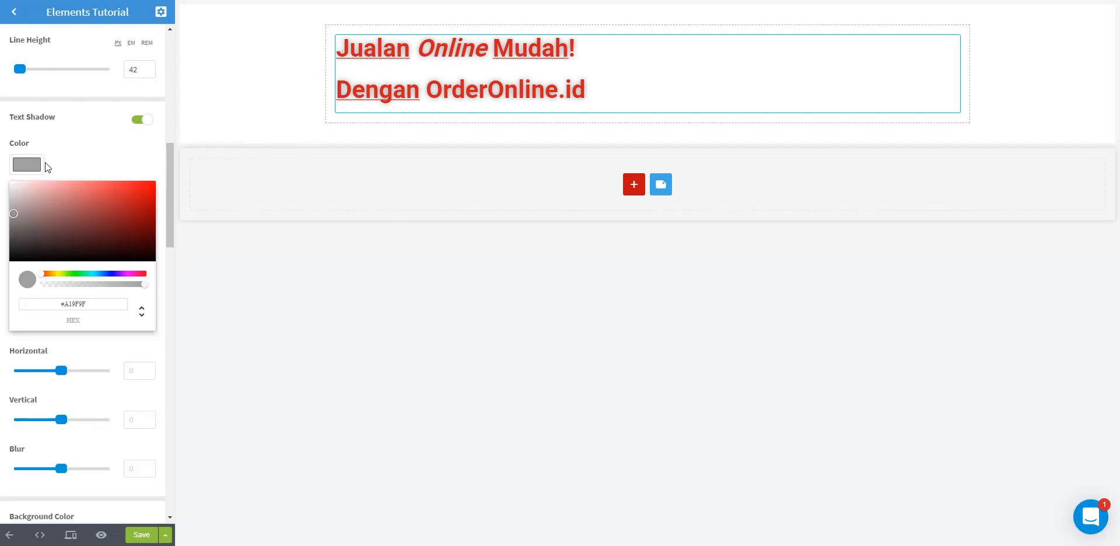
pyautogui.moveTo(77, 214)
pyautogui.mouseDown()
pyautogui.moveTo(97, 200)
pyautogui.moveTo(143, 203)
pyautogui.moveTo(159, 212)
pyautogui.moveTo(157, 232)
pyautogui.mouseUp()
pyautogui.click(159, 247)
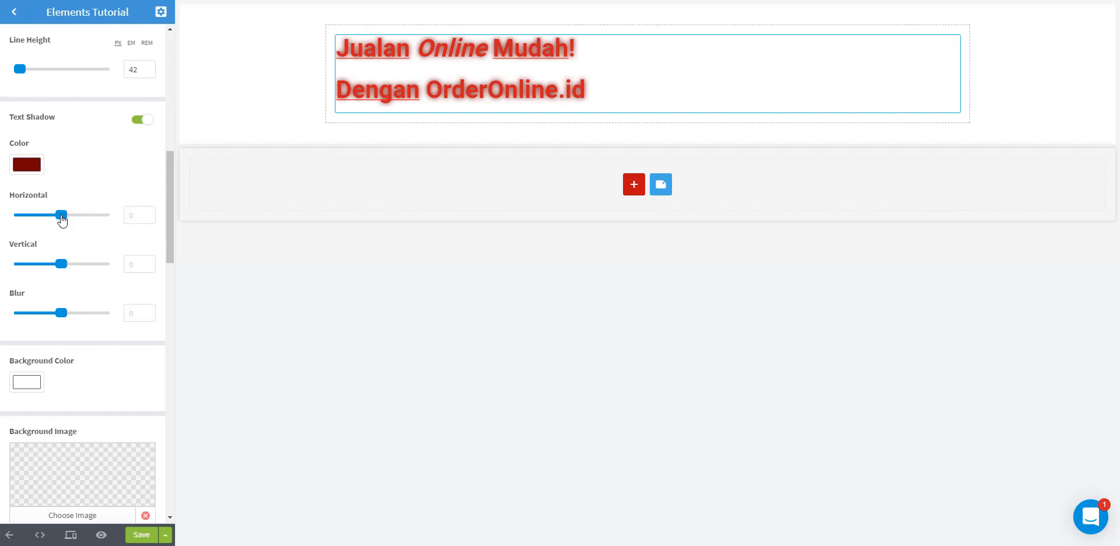
# Try a text shadow with horizontal offset 21, vertical offset 18 and blur 34, and turn the shadow off.
pyautogui.moveTo(62, 220); pyautogui.dragTo(71, 219)
pyautogui.moveTo(60, 263); pyautogui.dragTo(70, 264)
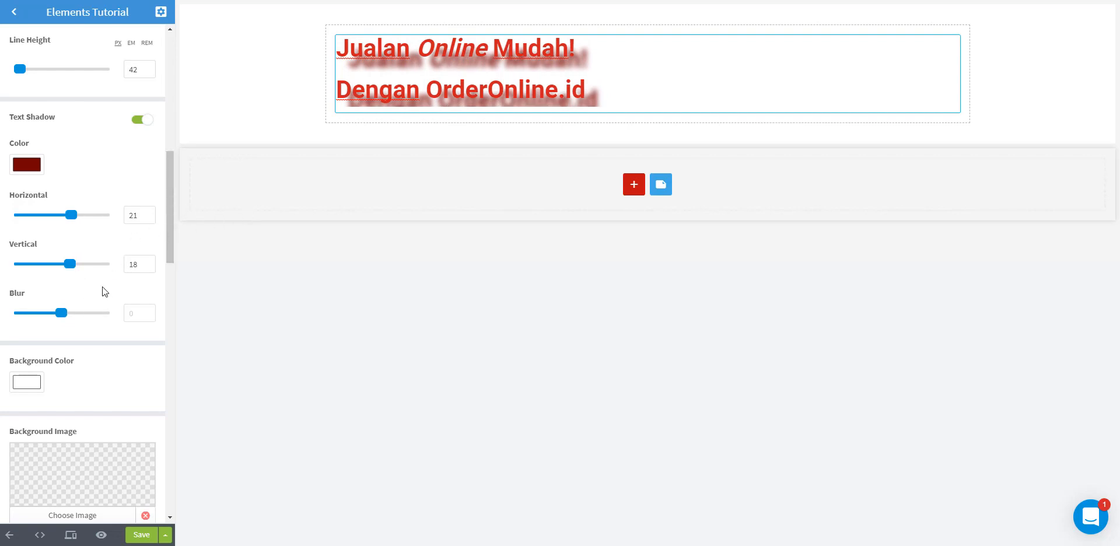
pyautogui.moveTo(61, 320)
pyautogui.mouseDown()
pyautogui.moveTo(35, 318)
pyautogui.moveTo(99, 319)
pyautogui.moveTo(80, 319)
pyautogui.mouseUp()
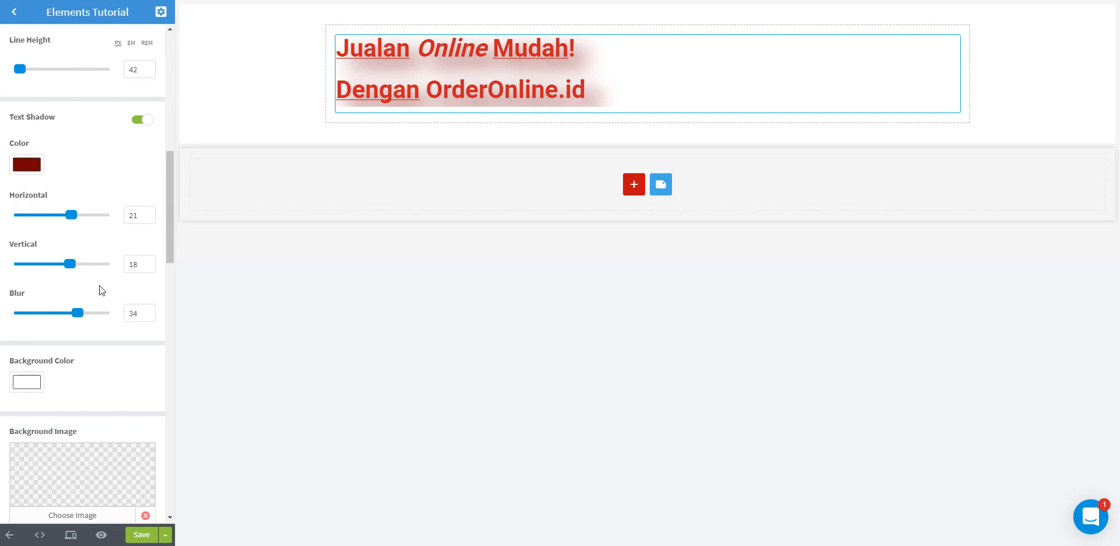
pyautogui.click(143, 122)
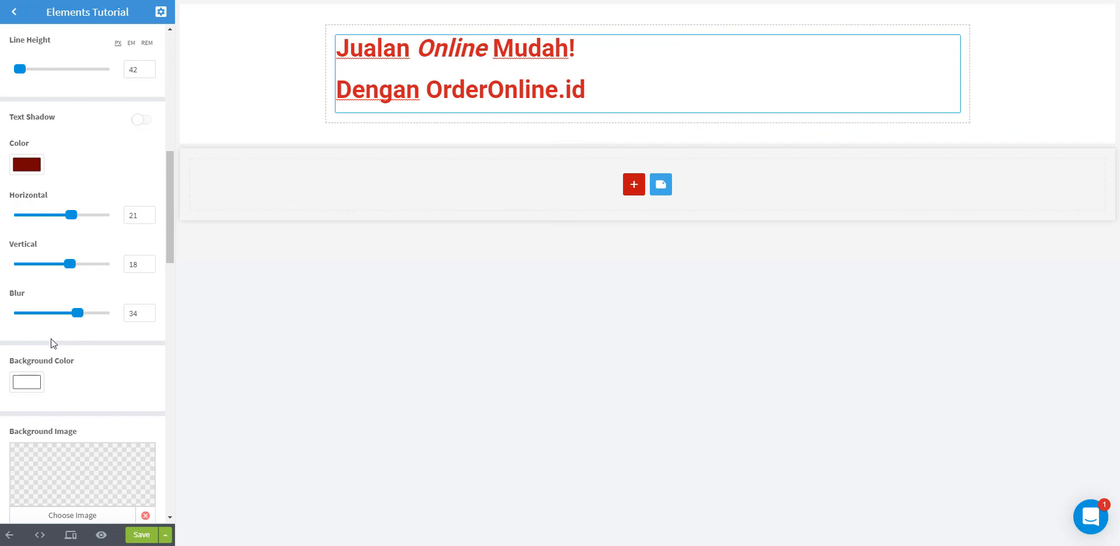
# Set the heading's background color to a pale yellow-green (#ECFFAD).
pyautogui.scroll(-5, 51, 338)
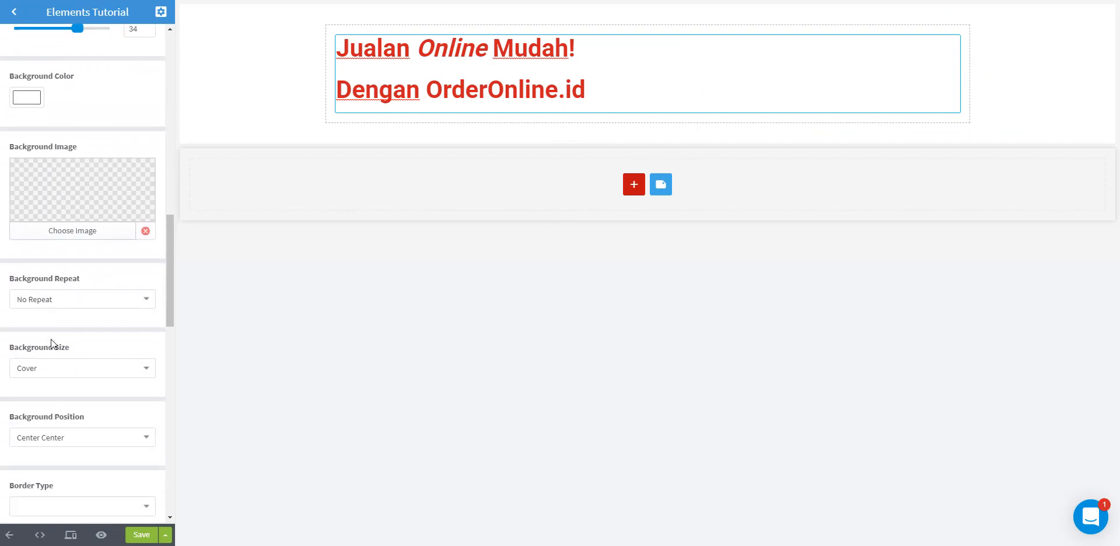
pyautogui.click(27, 93)
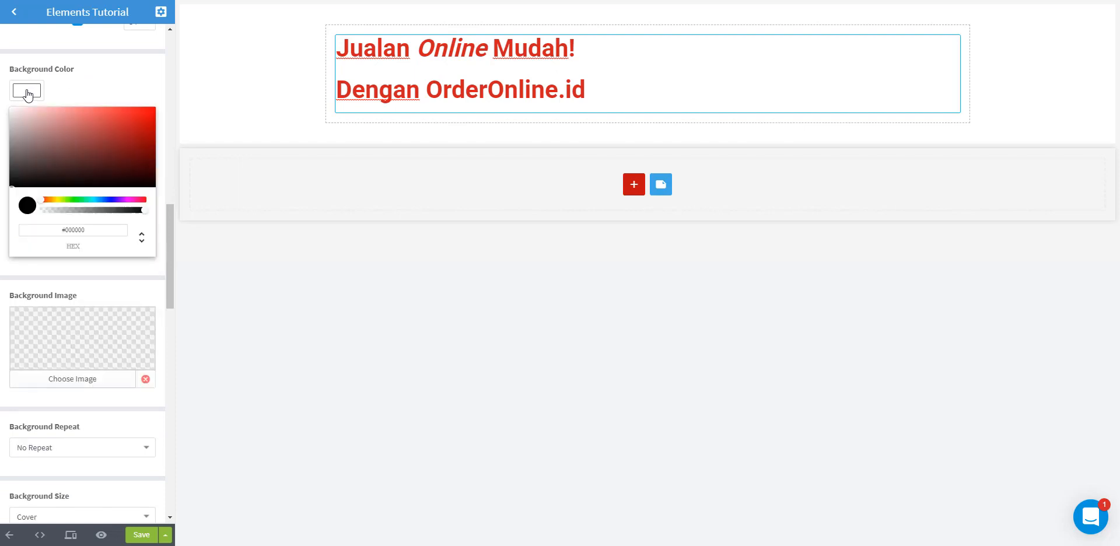
pyautogui.click(58, 202)
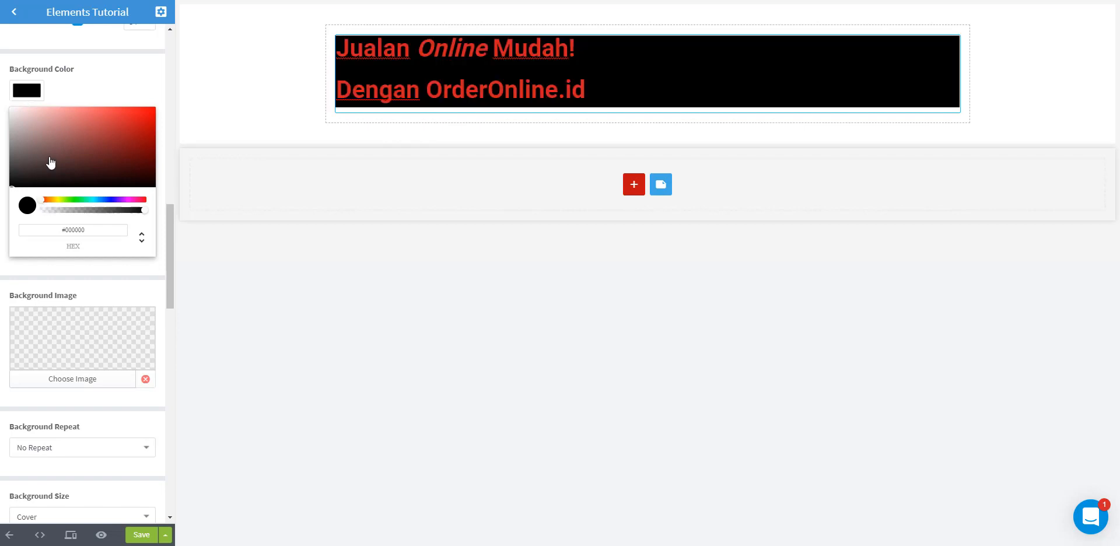
pyautogui.moveTo(49, 160); pyautogui.dragTo(57, 133)
pyautogui.moveTo(42, 200); pyautogui.dragTo(62, 199)
pyautogui.moveTo(57, 145); pyautogui.dragTo(57, 107)
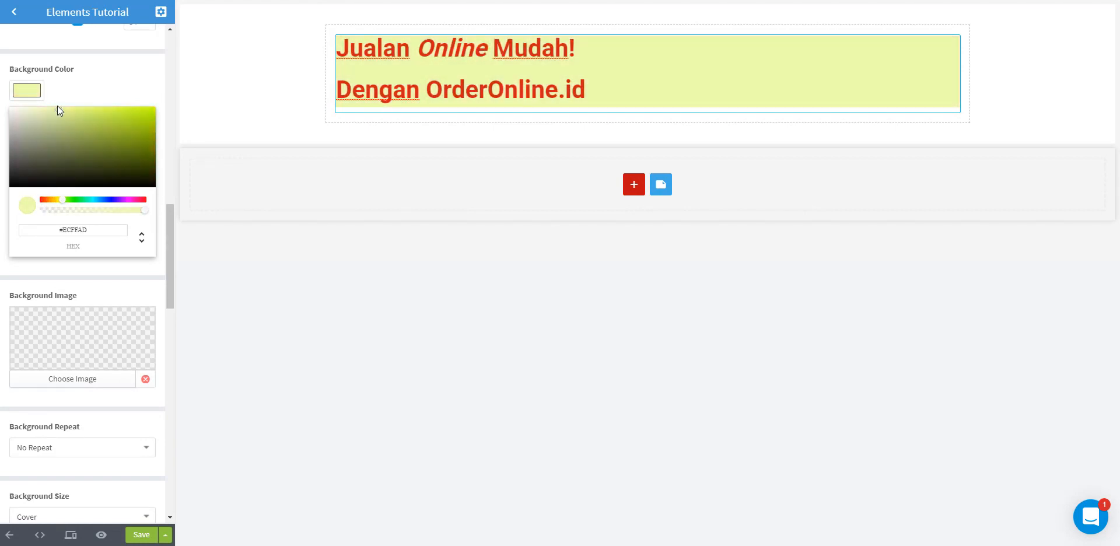
pyautogui.click(57, 107)
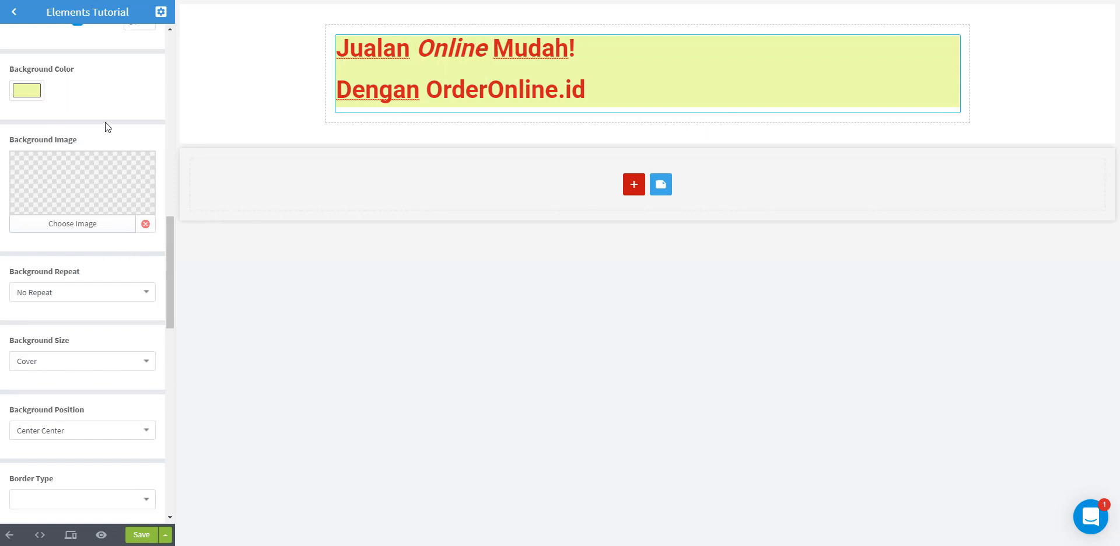
# Insert the shinpo-img-variety picture from the media library as the heading's background image.
pyautogui.scroll(-1, 106, 122)
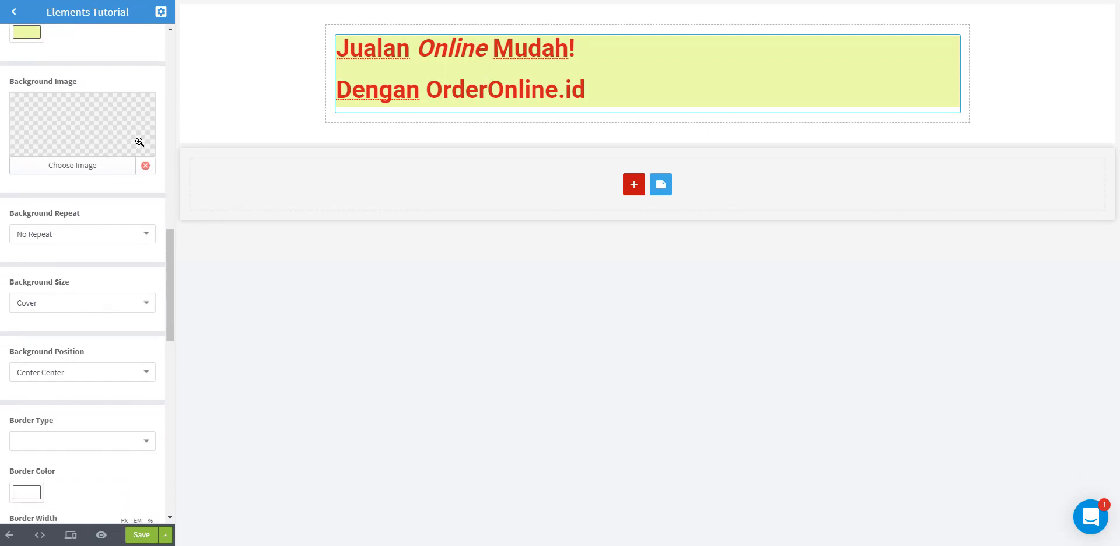
pyautogui.click(87, 169)
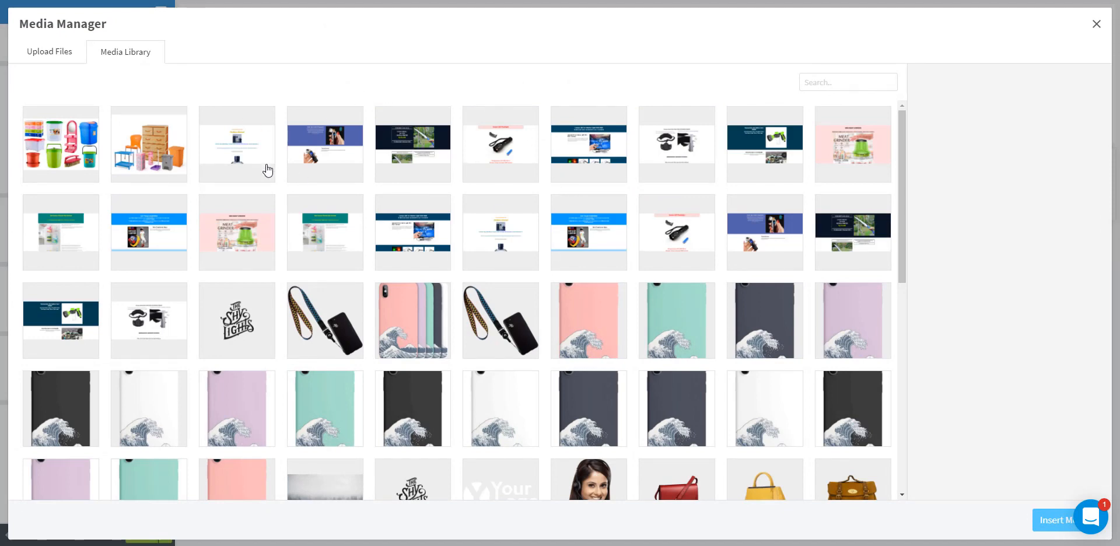
pyautogui.click(175, 159)
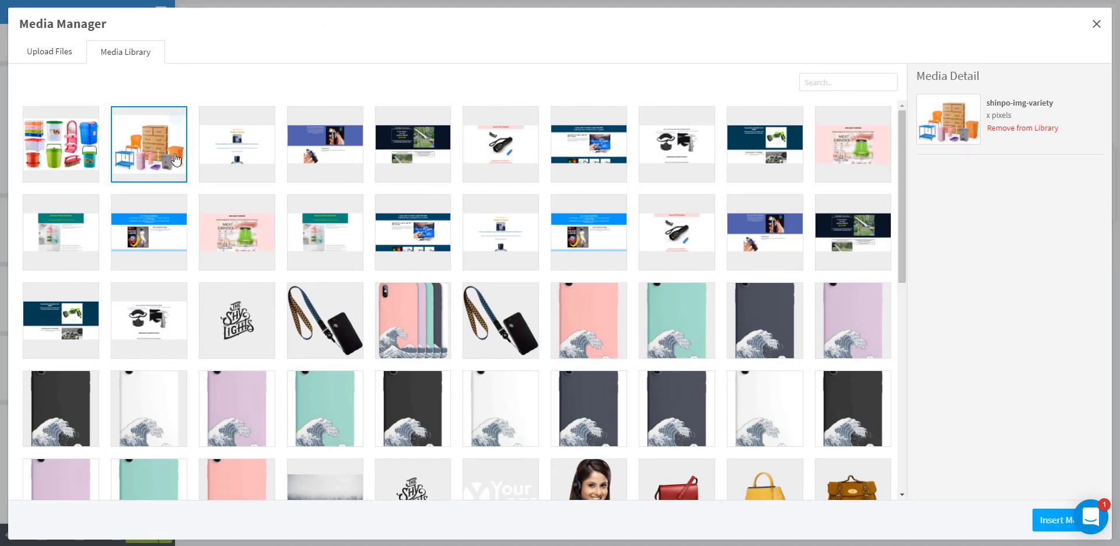
pyautogui.click(1048, 521)
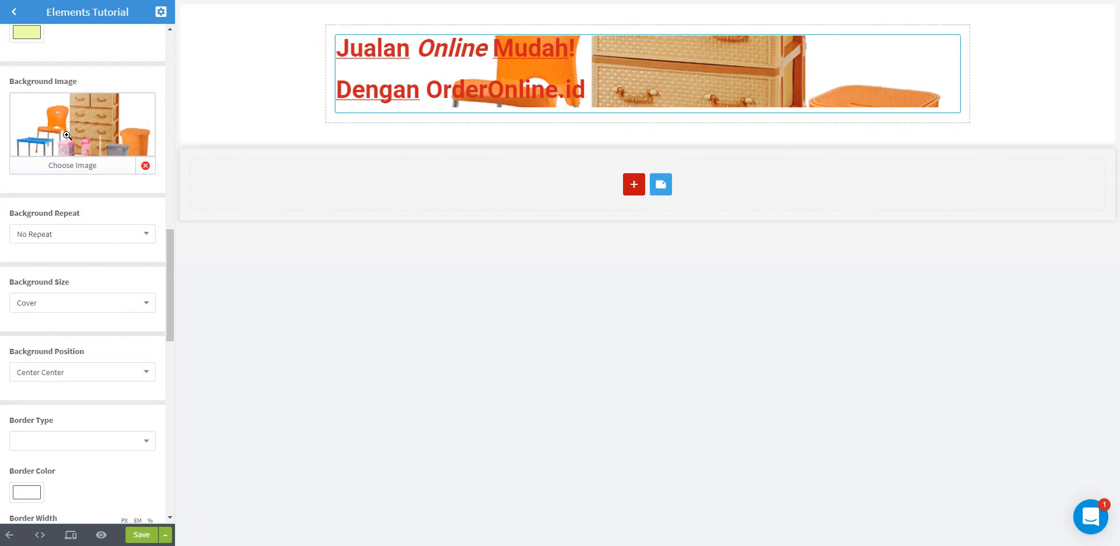
# Set the size of the heading's background image to Contain.
pyautogui.scroll(-1, 53, 177)
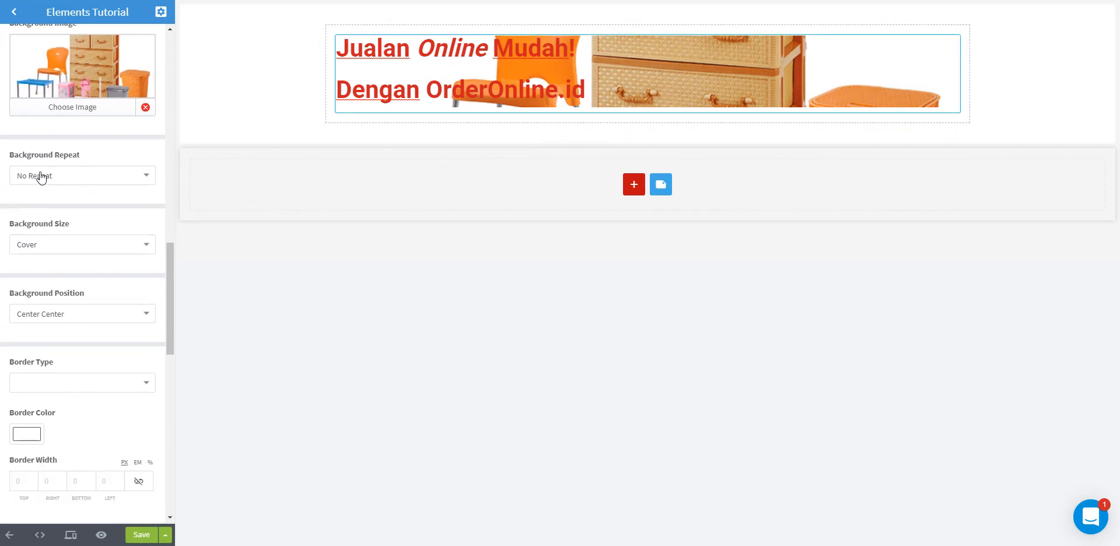
pyautogui.click(104, 250)
pyautogui.click(78, 283)
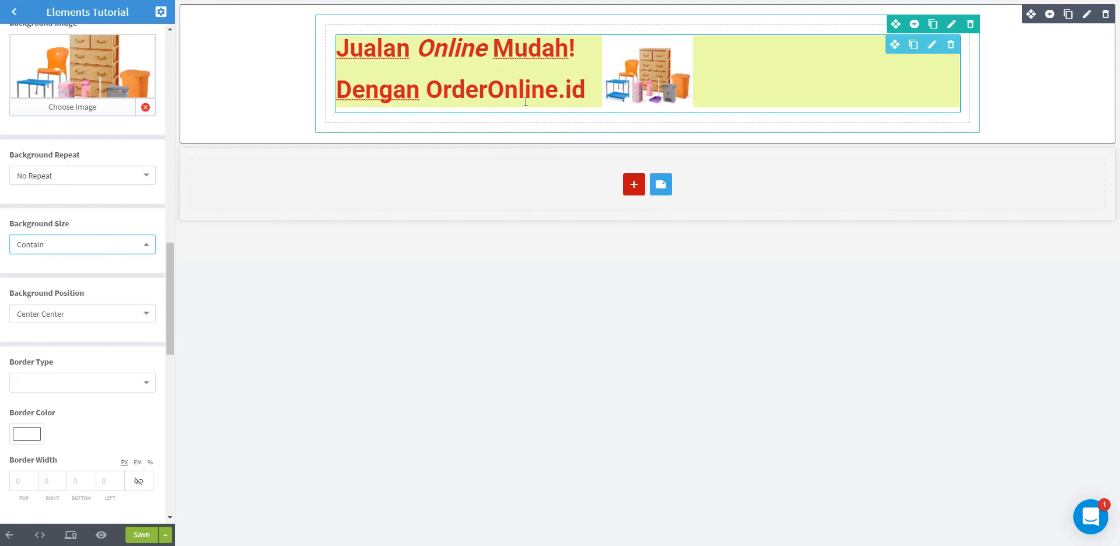
pyautogui.click(127, 255)
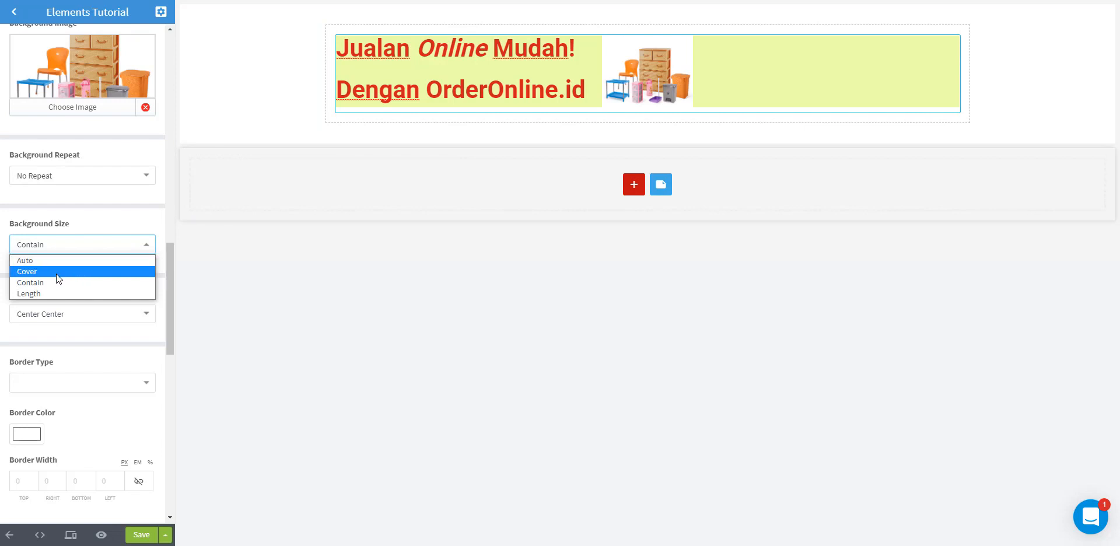
pyautogui.click(102, 244)
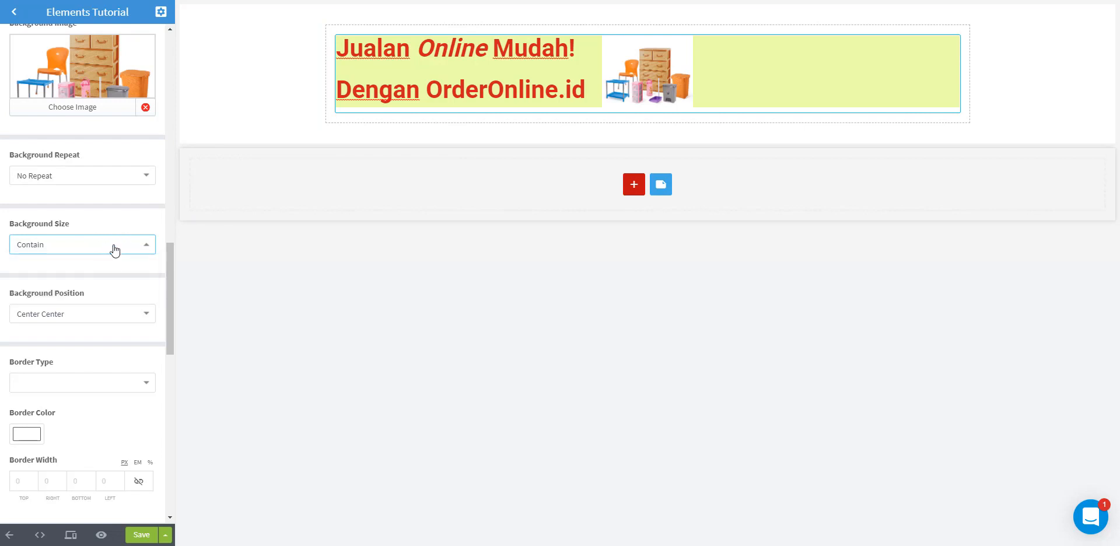
# Set the background repeat of the heading's image to Repeat.
pyautogui.click(80, 177)
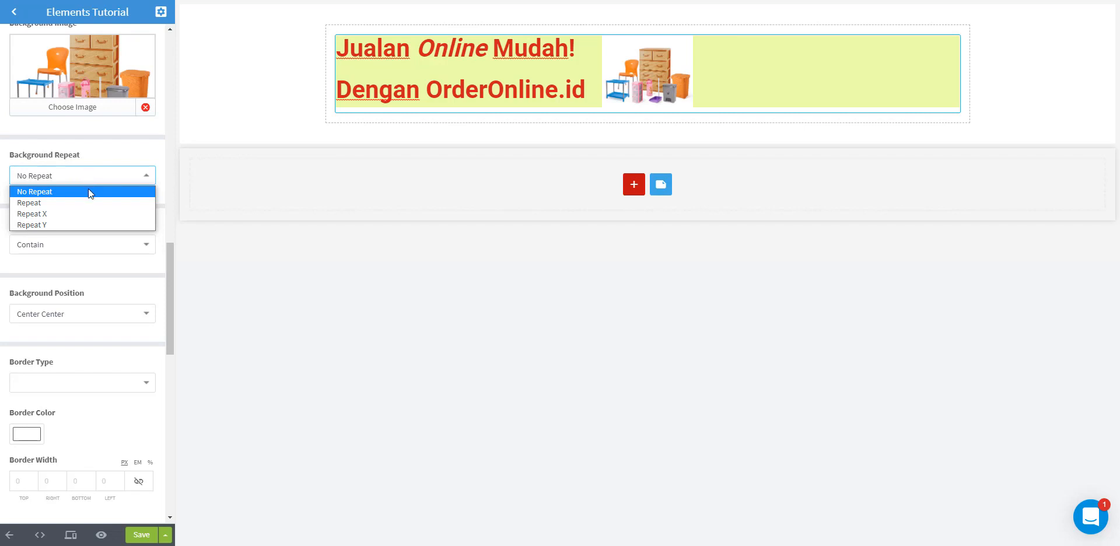
pyautogui.click(89, 189)
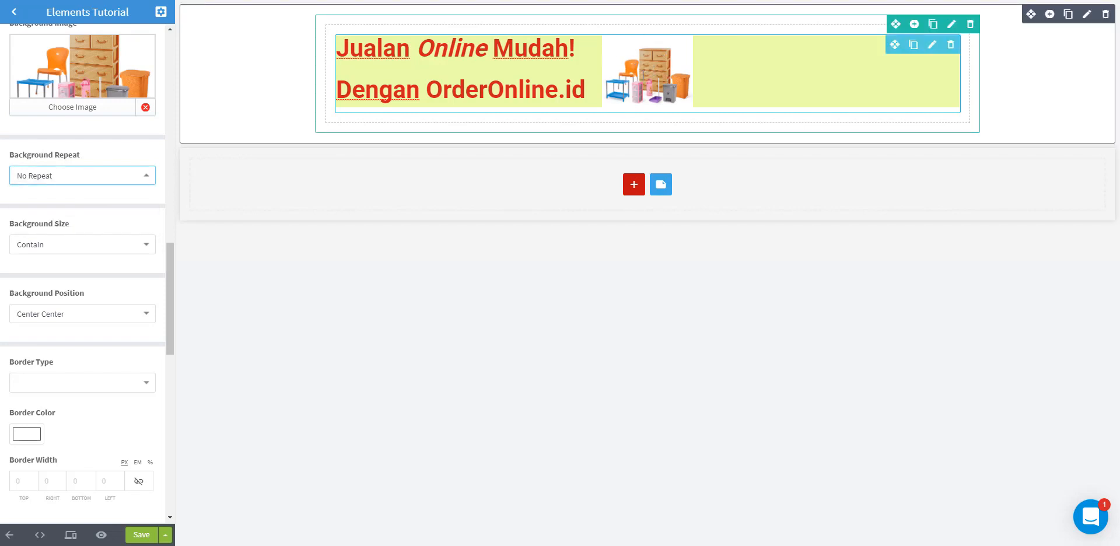
pyautogui.click(108, 187)
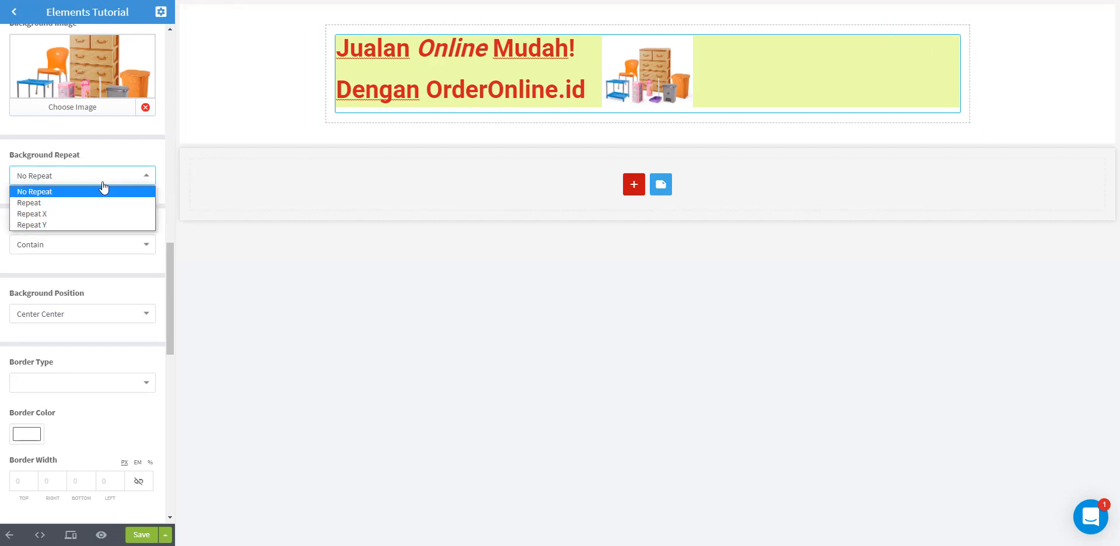
pyautogui.click(90, 200)
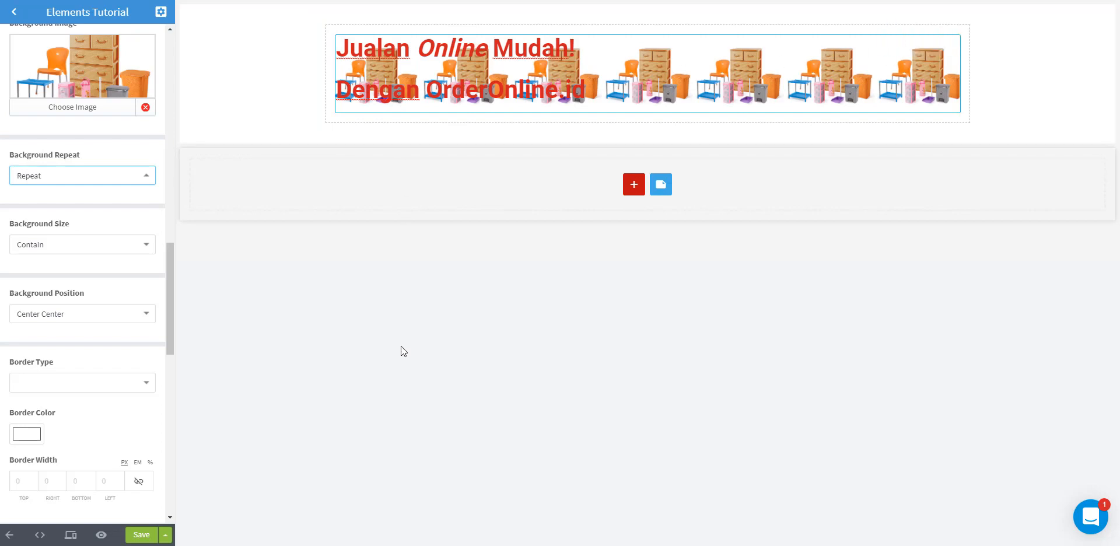
# Set the background repeat of the heading's image to Repeat X.
pyautogui.click(127, 178)
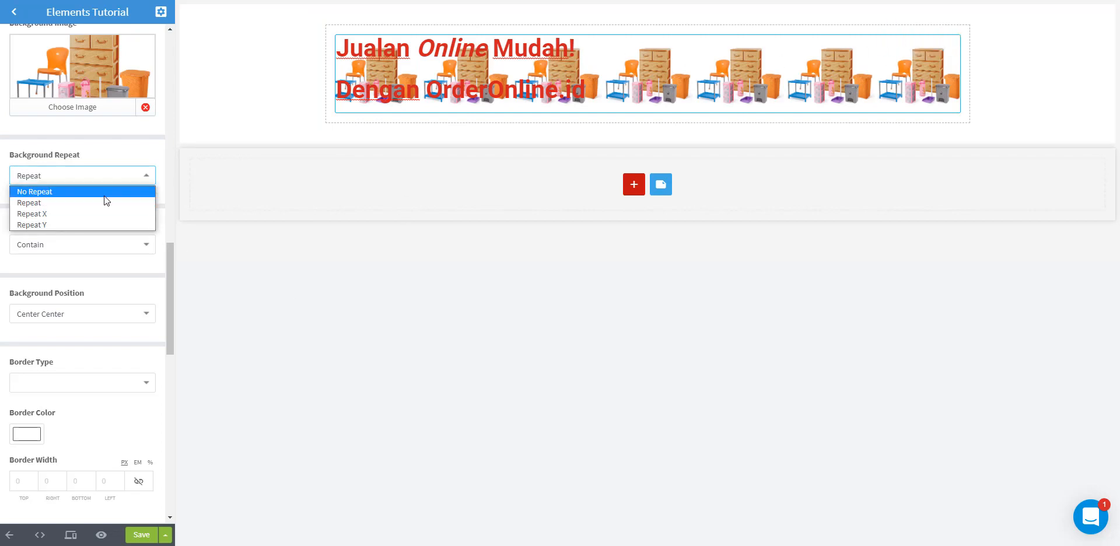
pyautogui.click(86, 214)
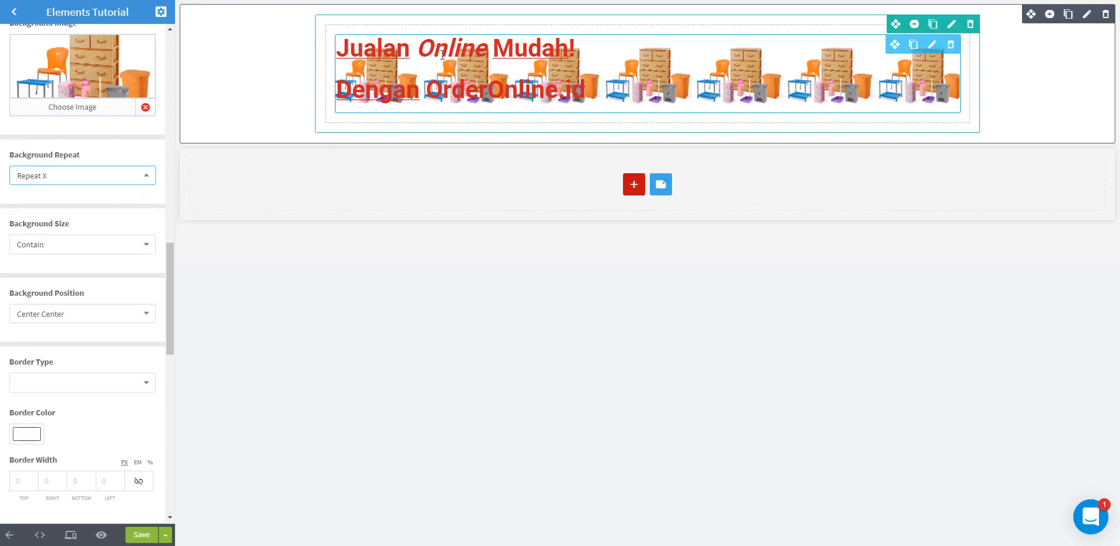
# Copy the whole heading text and paste it repeatedly below itself to make the heading much taller, checking the background from top to end.
pyautogui.click(626, 94)
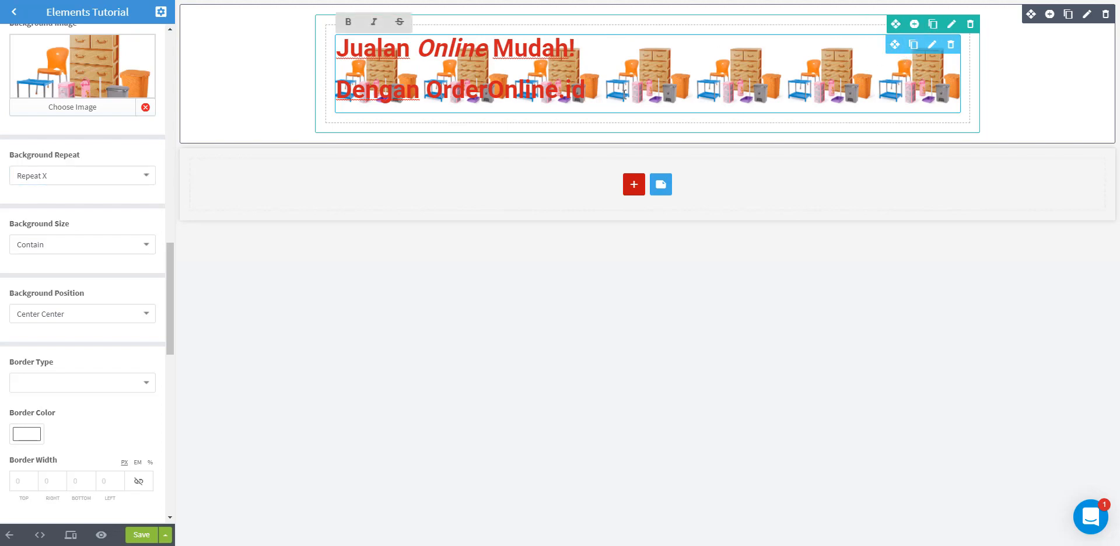
pyautogui.hotkey('ctrl', 'a')
pyautogui.hotkey('ctrl', 'c')
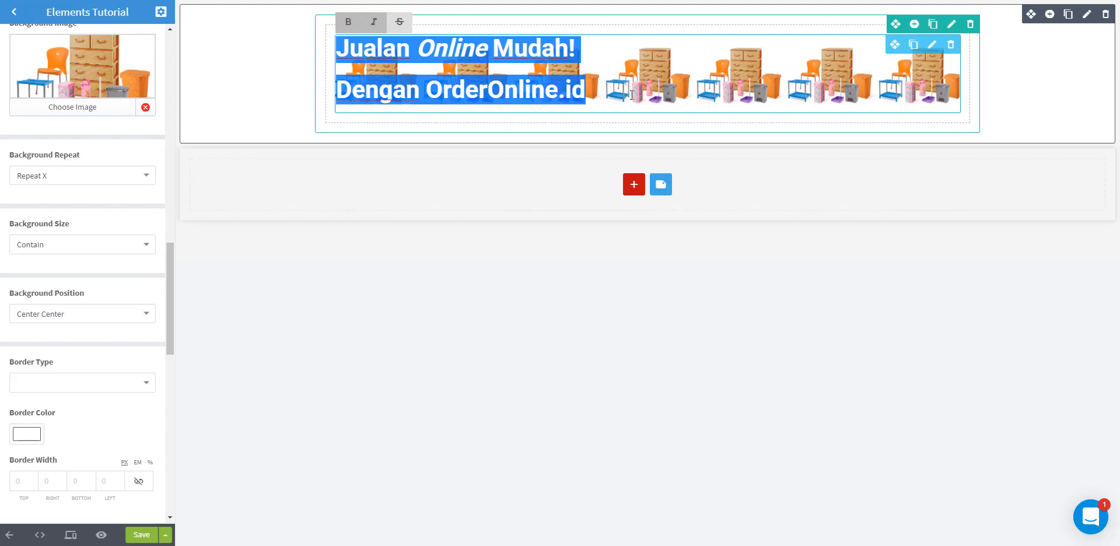
pyautogui.click(612, 101)
pyautogui.hotkey('ctrl', 'v')
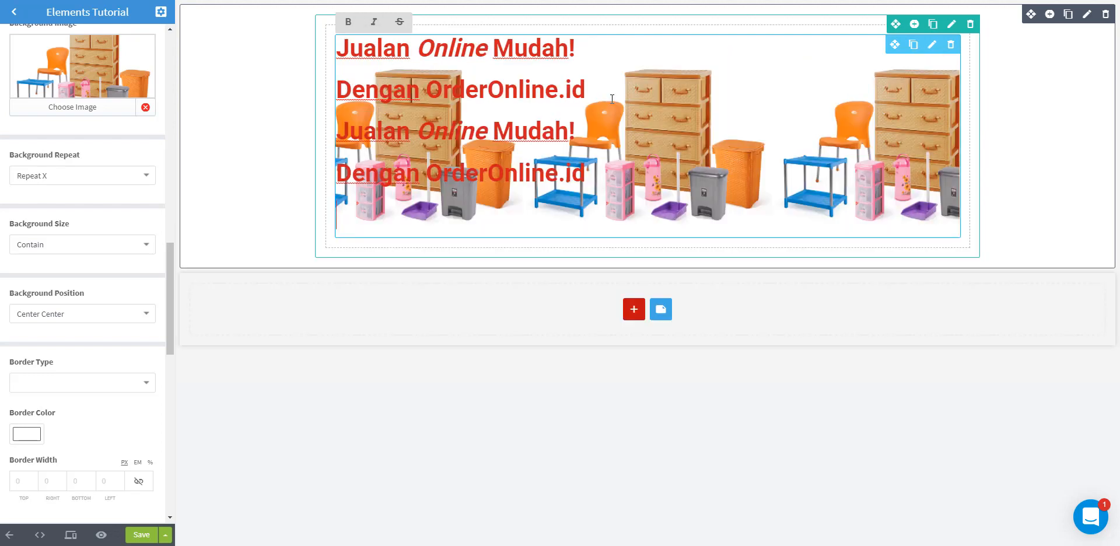
pyautogui.hotkey('ctrl', 'v')
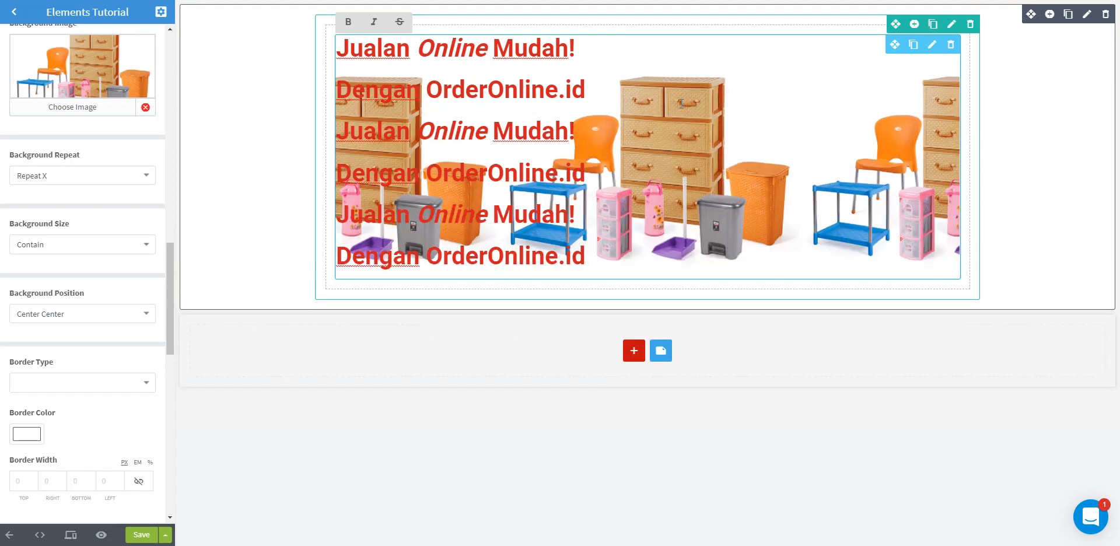
pyautogui.hotkey('ctrl', 'v')
pyautogui.hotkey('ctrl', 'v')
pyautogui.hotkey('ctrl', 'v')
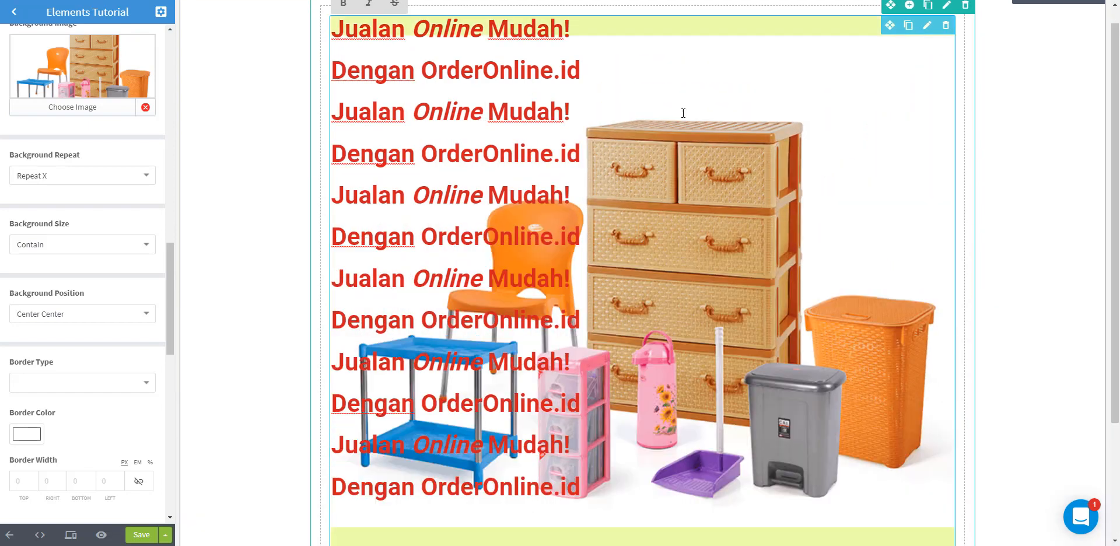
pyautogui.hotkey('ctrl', 'v')
pyautogui.hotkey('ctrl', 'v')
pyautogui.hotkey('ctrl', 'Home')
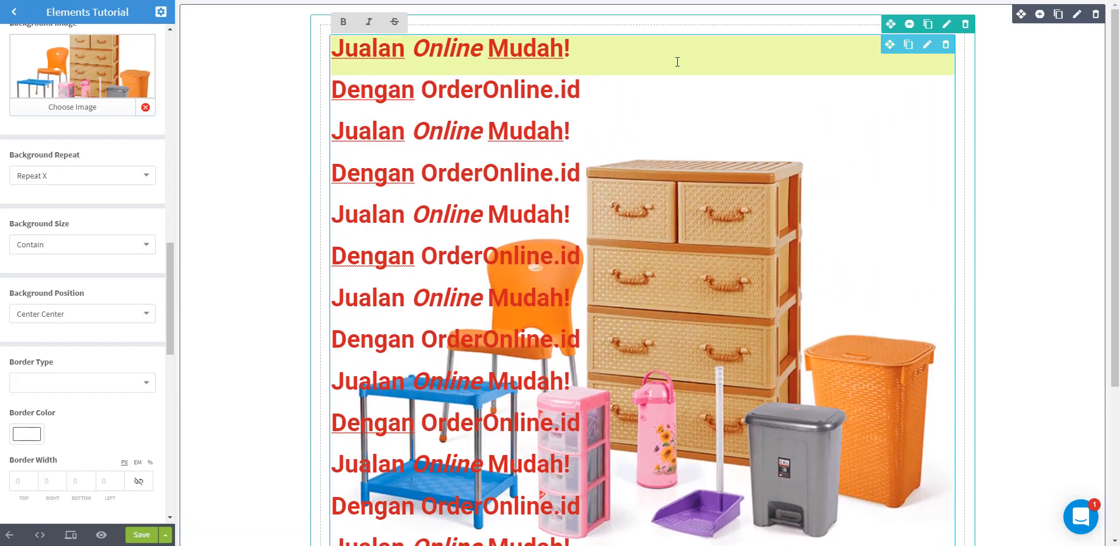
pyautogui.hotkey('ctrl', 'End')
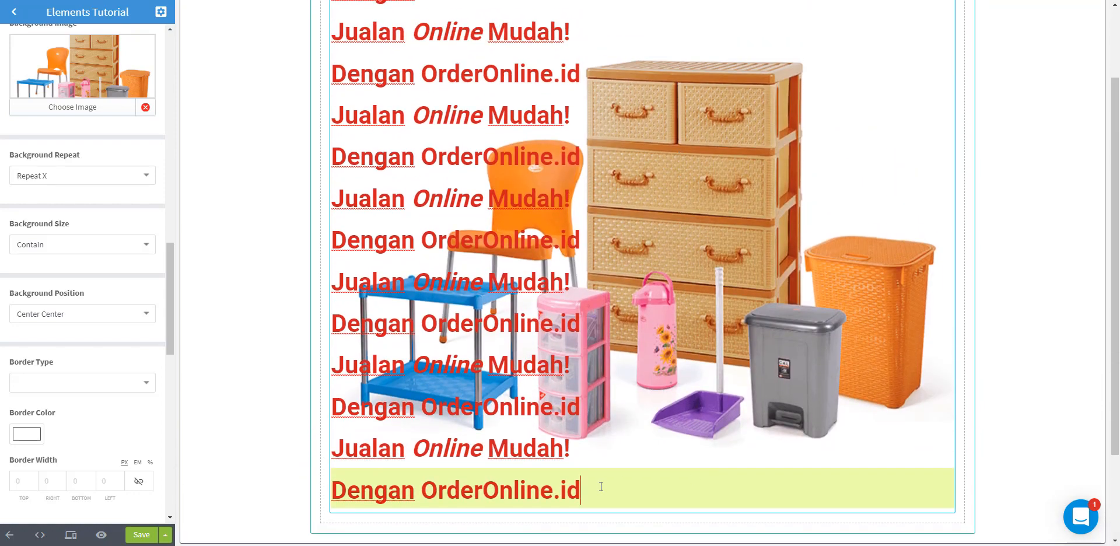
# Delete the duplicated heading lines, keeping one copy of the text, and set the image's background repeat to Repeat Y.
pyautogui.moveTo(601, 486); pyautogui.dragTo(299, 128)
pyautogui.press('BackSpace')
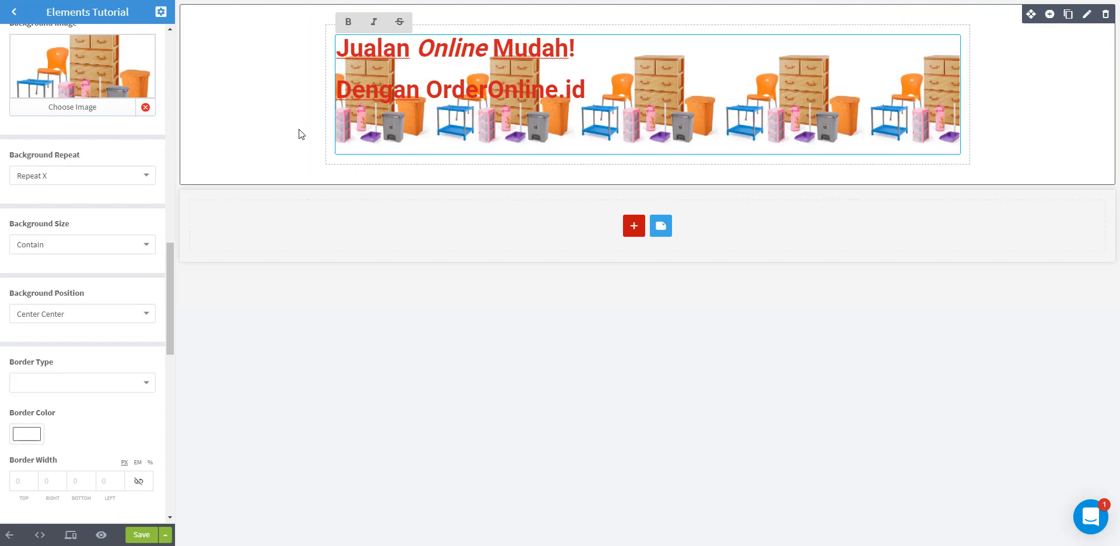
pyautogui.click(77, 177)
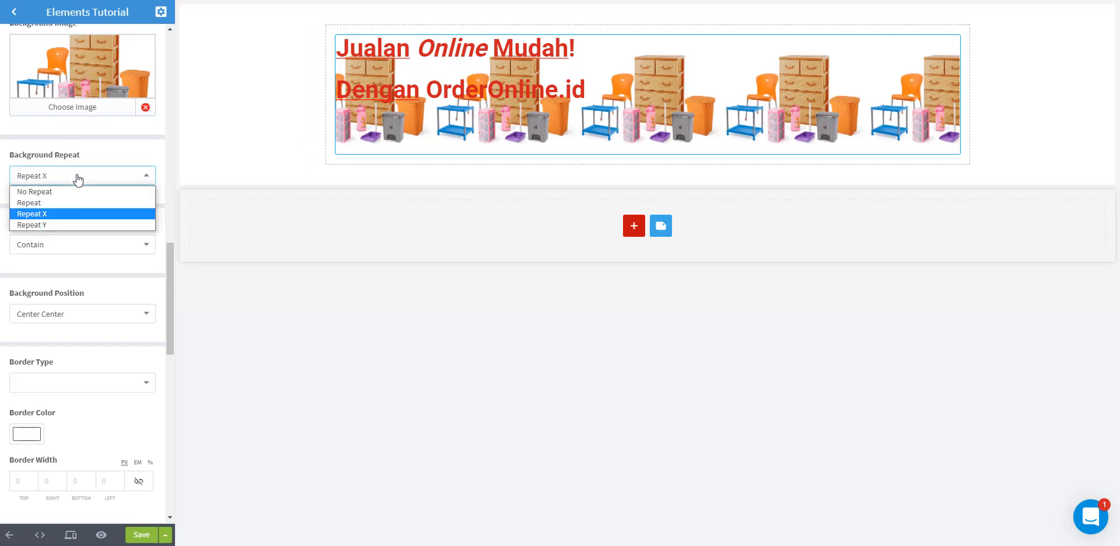
pyautogui.click(61, 224)
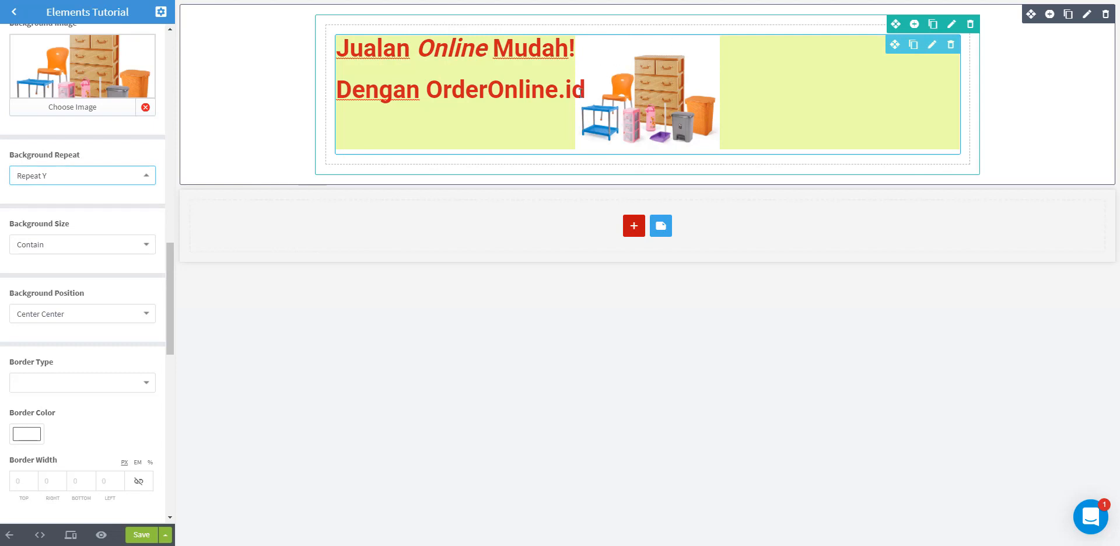
# Paste the copied heading text repeatedly to extend the heading downward and check how the image tiles vertically.
pyautogui.click(585, 110)
pyautogui.hotkey('ctrl', 'a')
pyautogui.hotkey('ctrl', 'v')
pyautogui.hotkey('ctrl', 'v')
pyautogui.hotkey('ctrl', 'v')
pyautogui.hotkey('ctrl', 'v')
pyautogui.hotkey('ctrl', 'v')
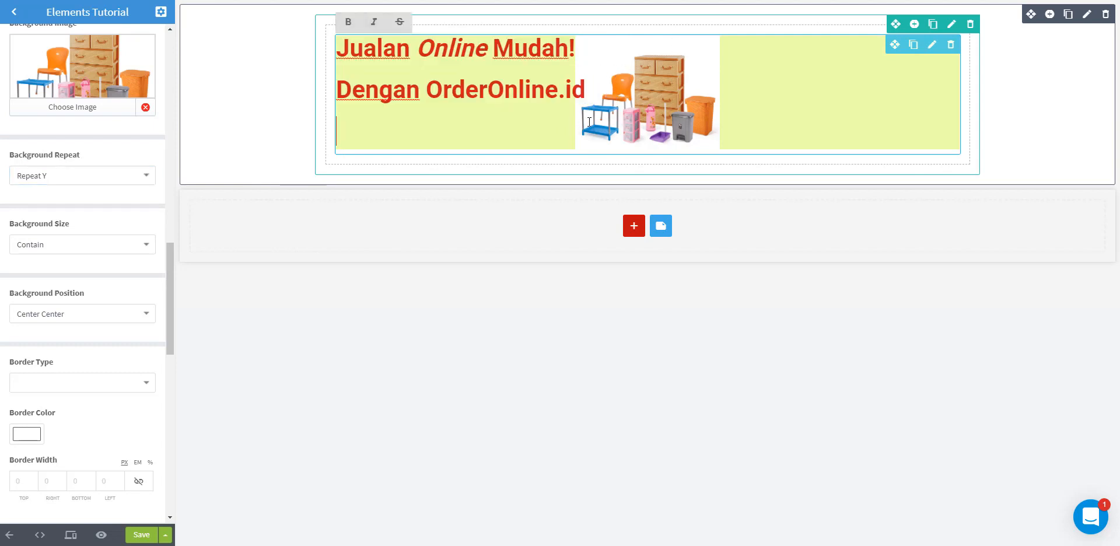
pyautogui.hotkey('ctrl', 'v')
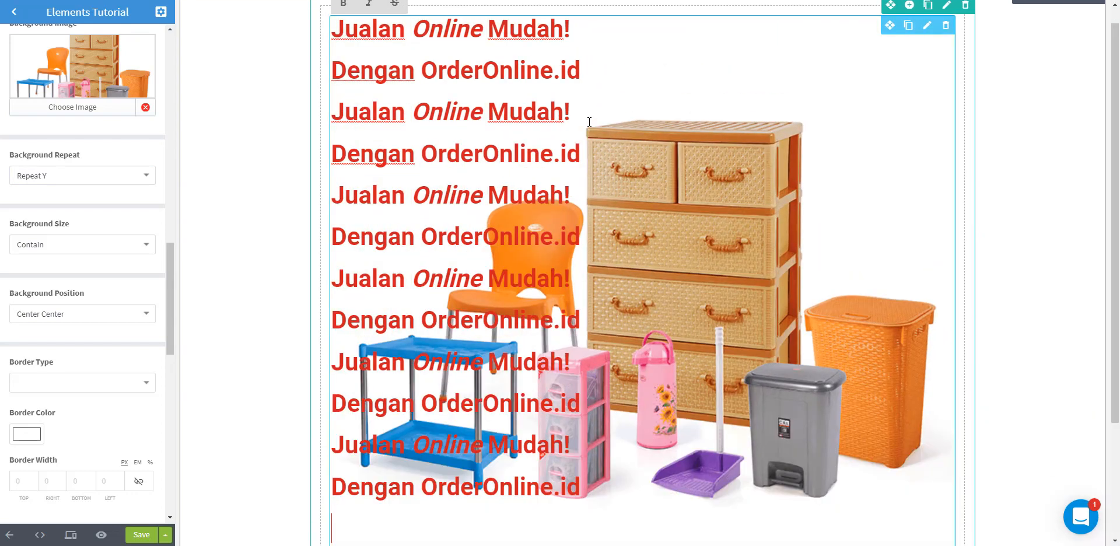
pyautogui.scroll(-3, 641, 152)
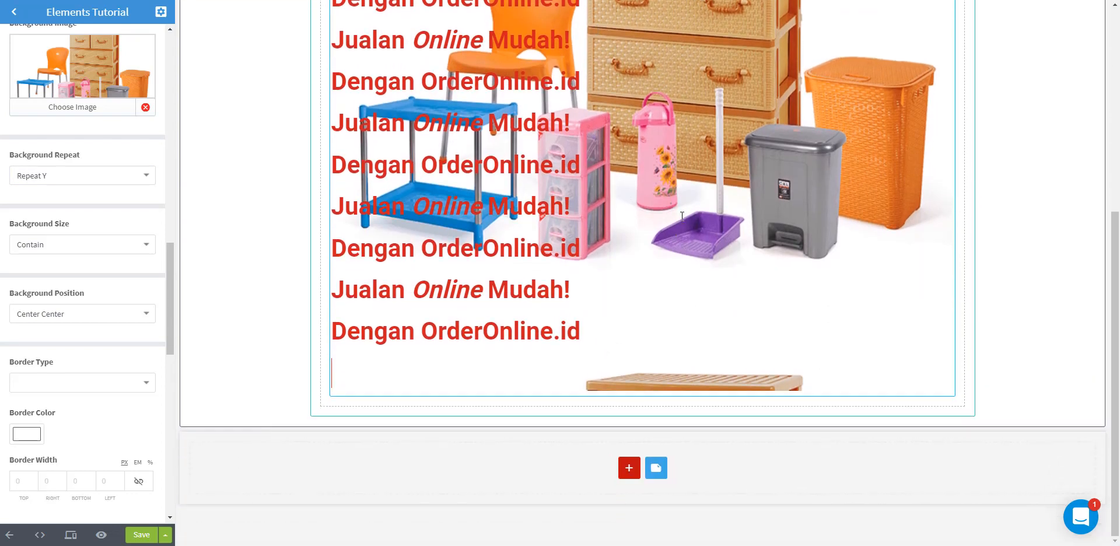
pyautogui.hotkey('ctrl', 'v')
pyautogui.scroll(-1, 710, 363)
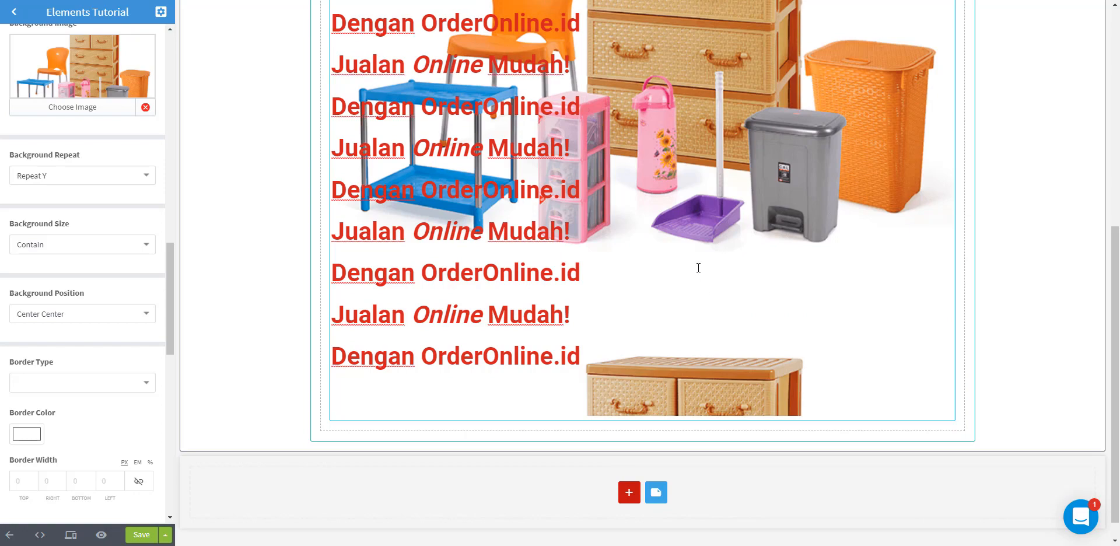
pyautogui.scroll(7, 698, 268)
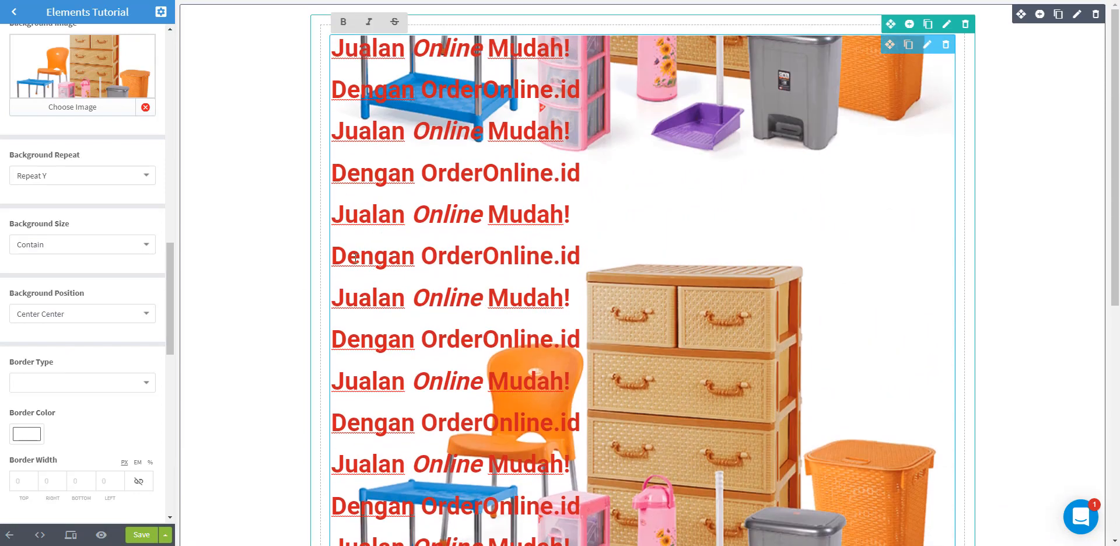
# Set the background position of the heading's image to Left Top.
pyautogui.click(117, 178)
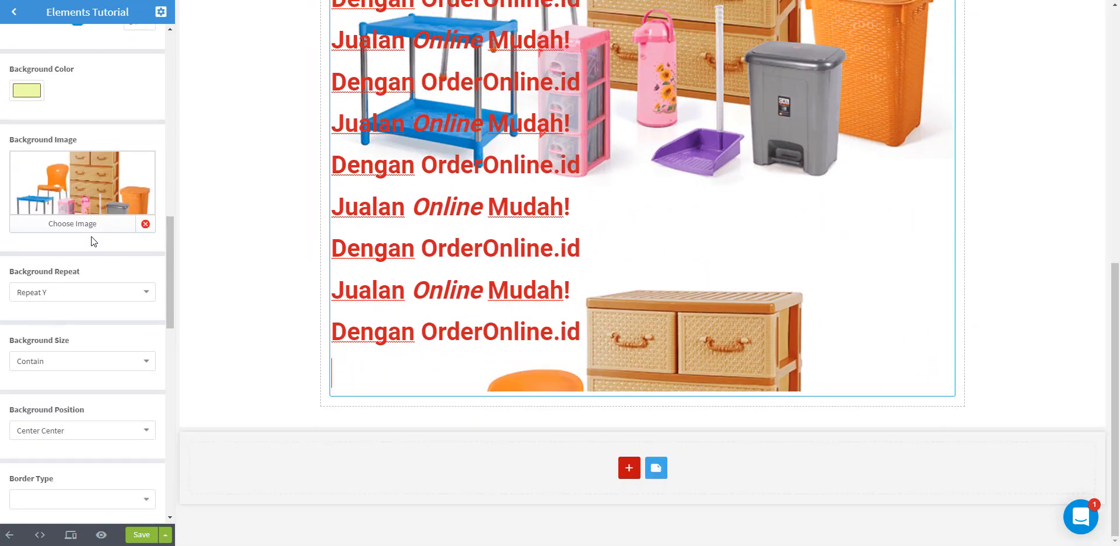
pyautogui.click(102, 430)
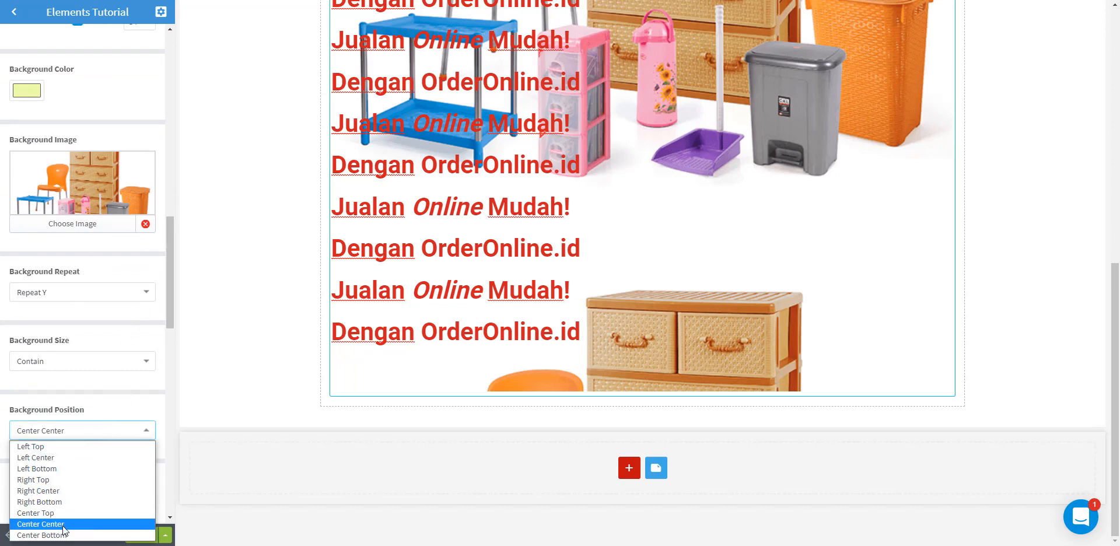
pyautogui.click(51, 447)
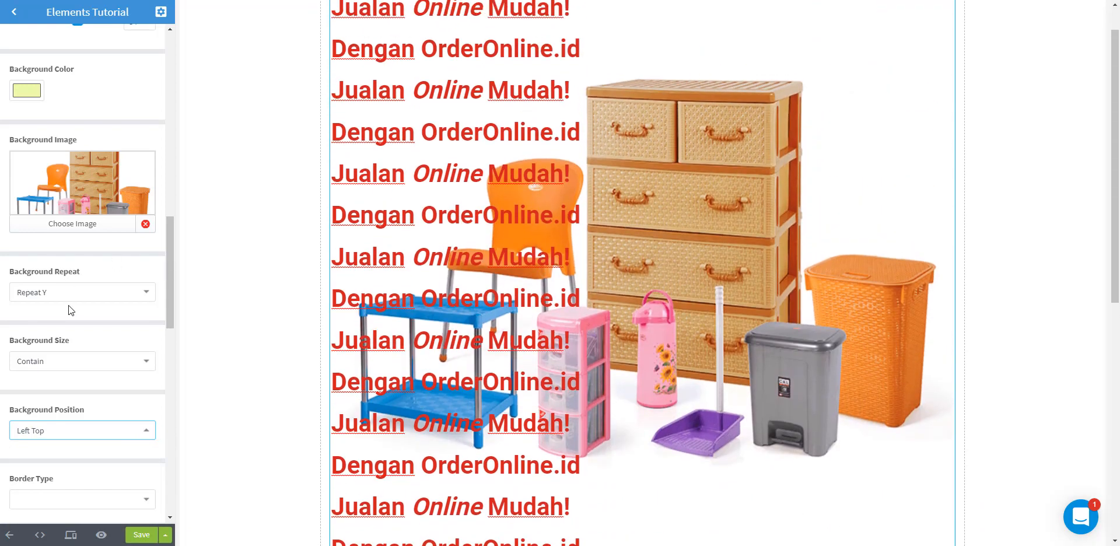
# Set the background repeat of the heading's image to No Repeat.
pyautogui.click(75, 294)
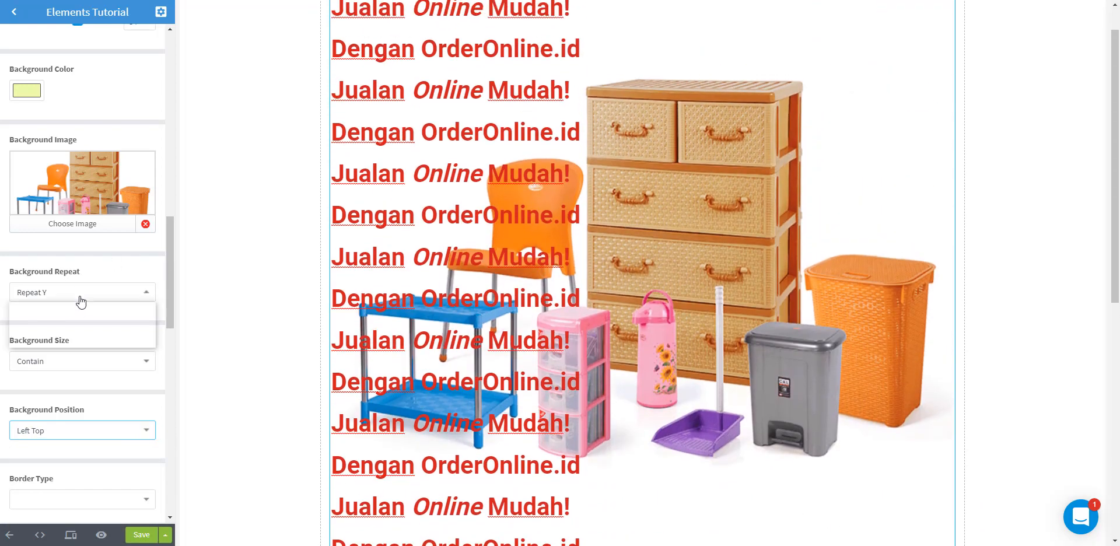
pyautogui.click(73, 308)
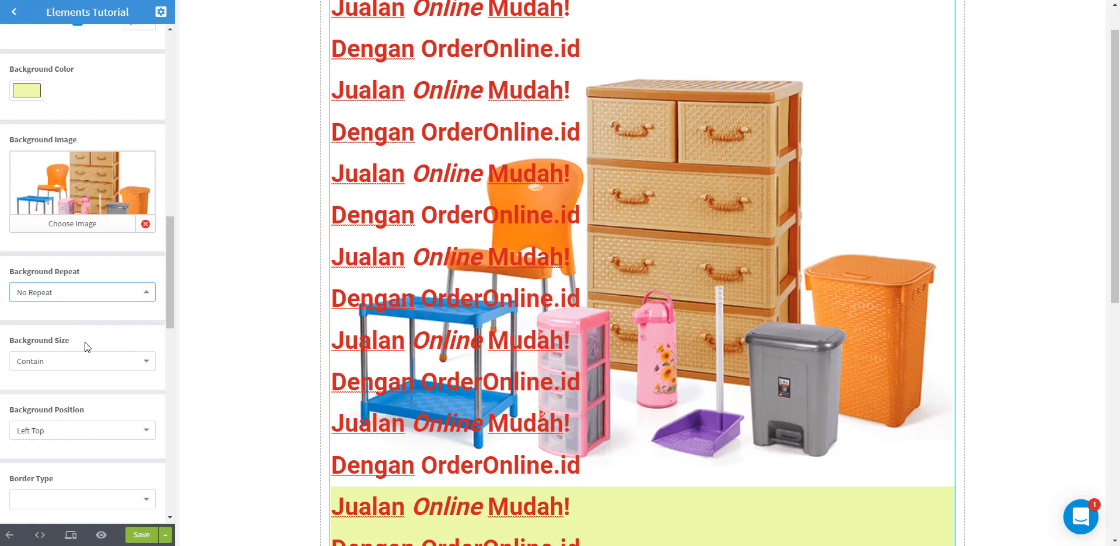
# Delete the lower duplicated lines of the heading, keeping the first three copies of the text.
pyautogui.scroll(-5, 660, 411)
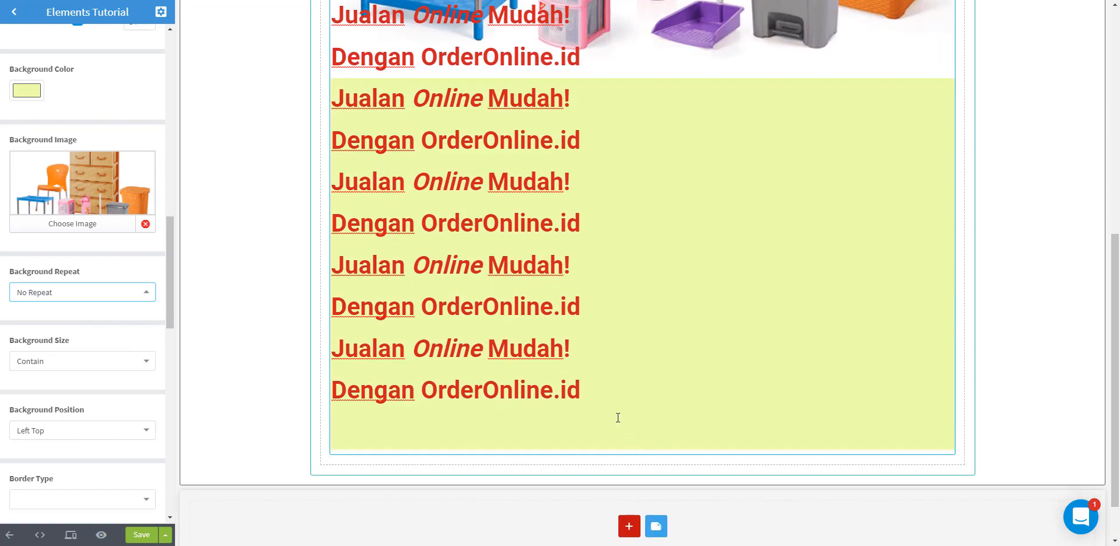
pyautogui.moveTo(617, 415); pyautogui.dragTo(311, 276)
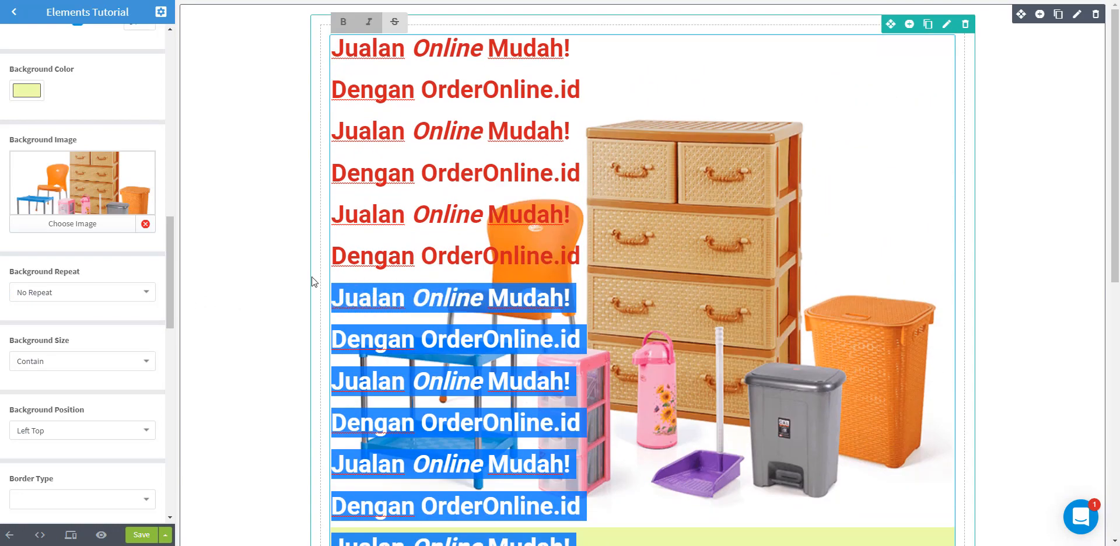
pyautogui.press('BackSpace')
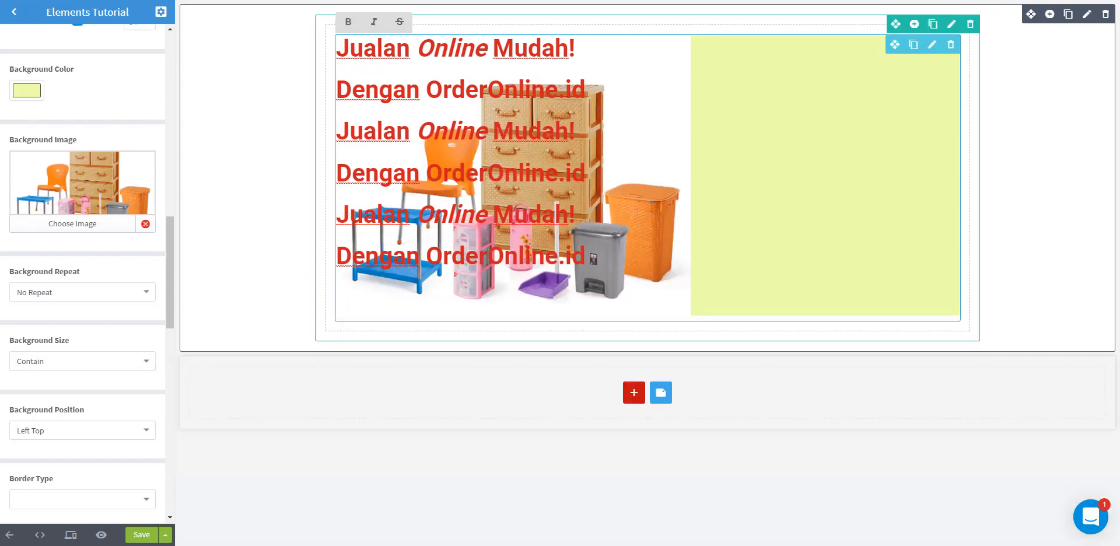
# Set the background position of the heading's image to Right Top.
pyautogui.scroll(-3, 110, 300)
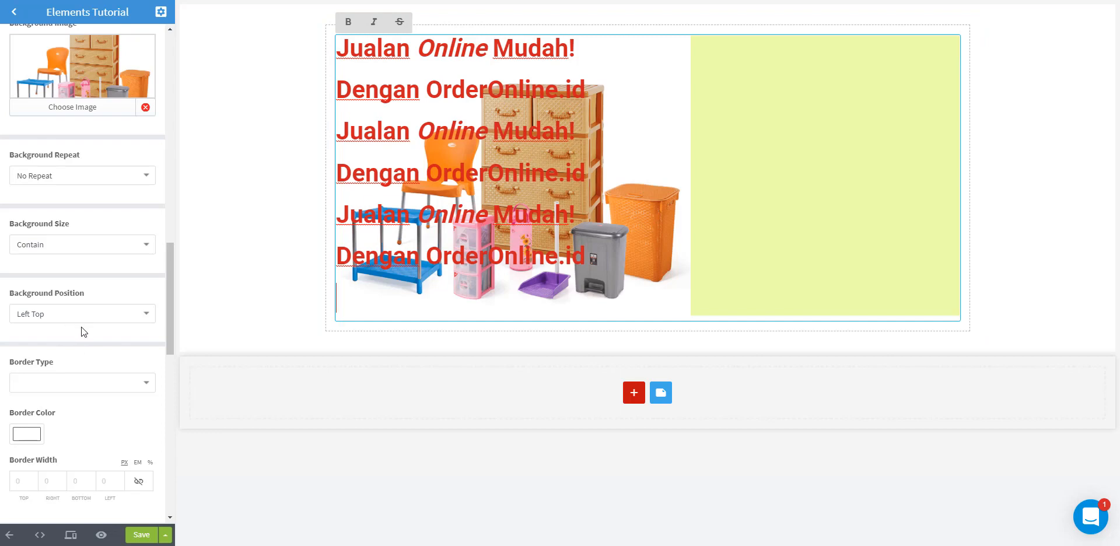
pyautogui.click(121, 319)
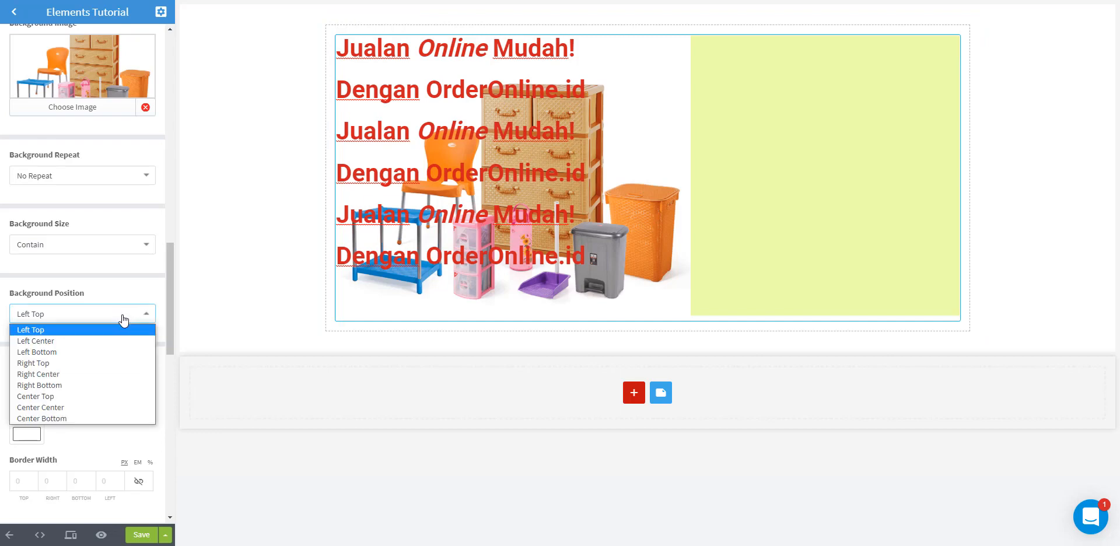
pyautogui.click(51, 363)
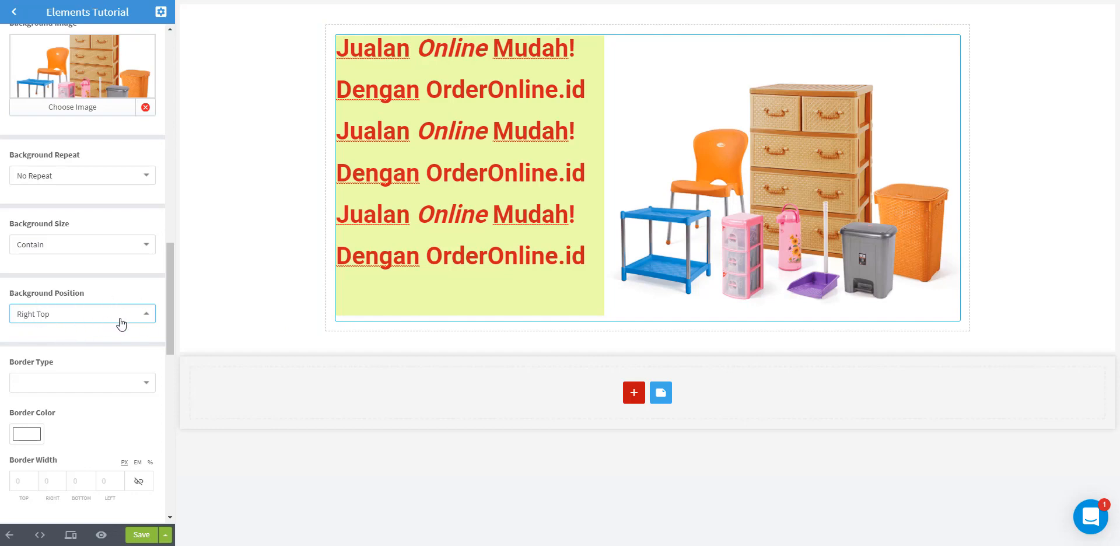
# Remove the background image from the heading.
pyautogui.scroll(1, 125, 324)
pyautogui.scroll(-1, 125, 324)
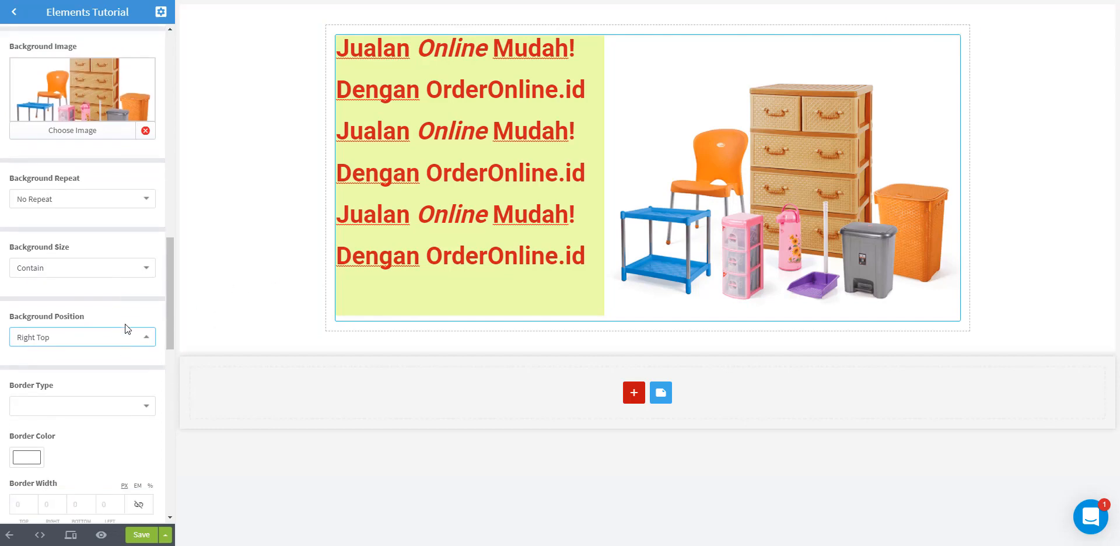
pyautogui.scroll(2, 125, 324)
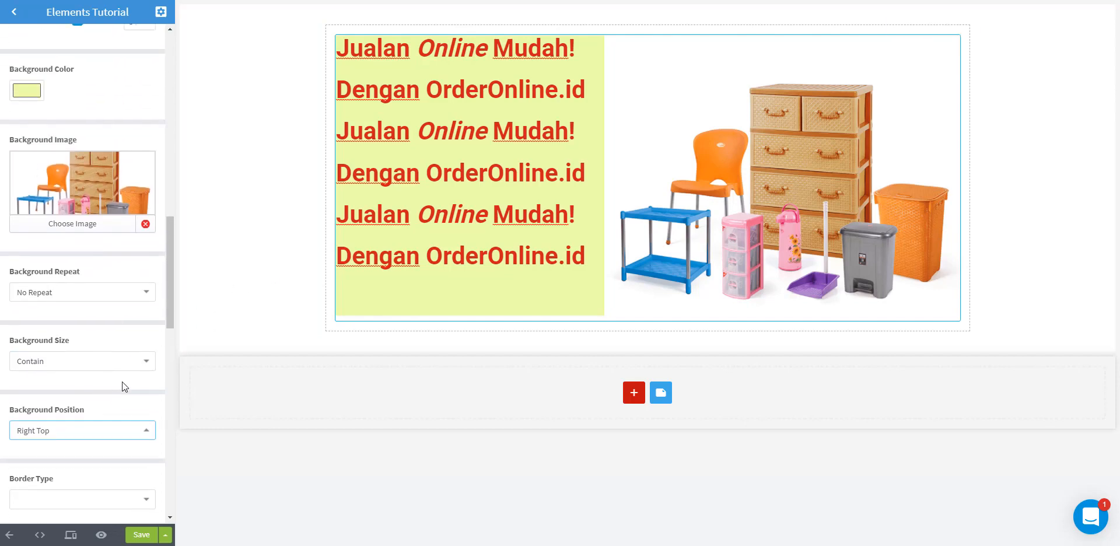
pyautogui.click(145, 224)
# Delete the remaining duplicated lines and the empty line so the heading holds only one copy of its two-line text.
pyautogui.click(664, 248)
pyautogui.moveTo(655, 262); pyautogui.dragTo(319, 135)
pyautogui.press('BackSpace')
pyautogui.press('BackSpace')
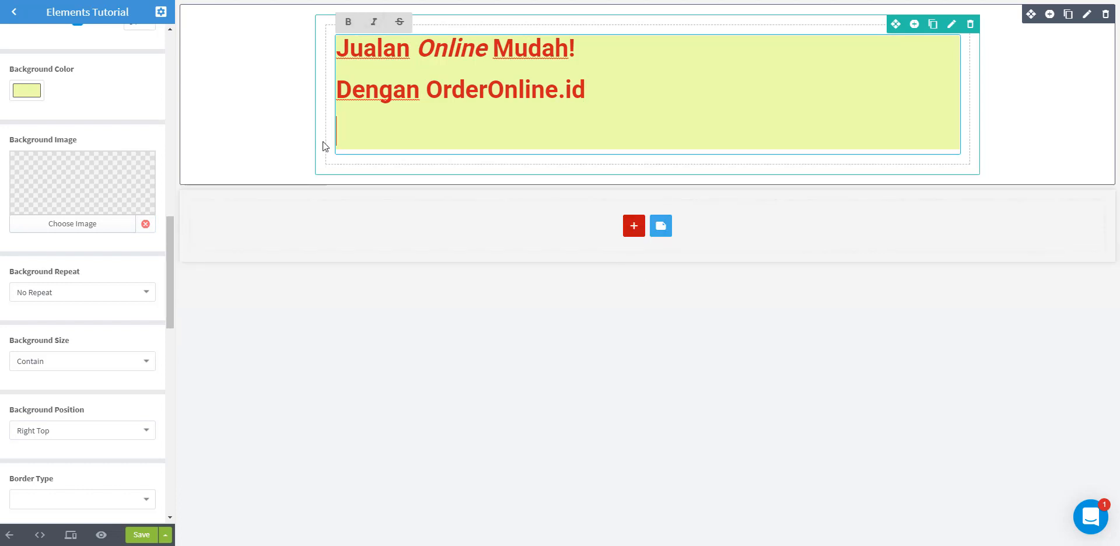
pyautogui.press('BackSpace')
# Set the heading's border type to Solid.
pyautogui.scroll(-7, 112, 183)
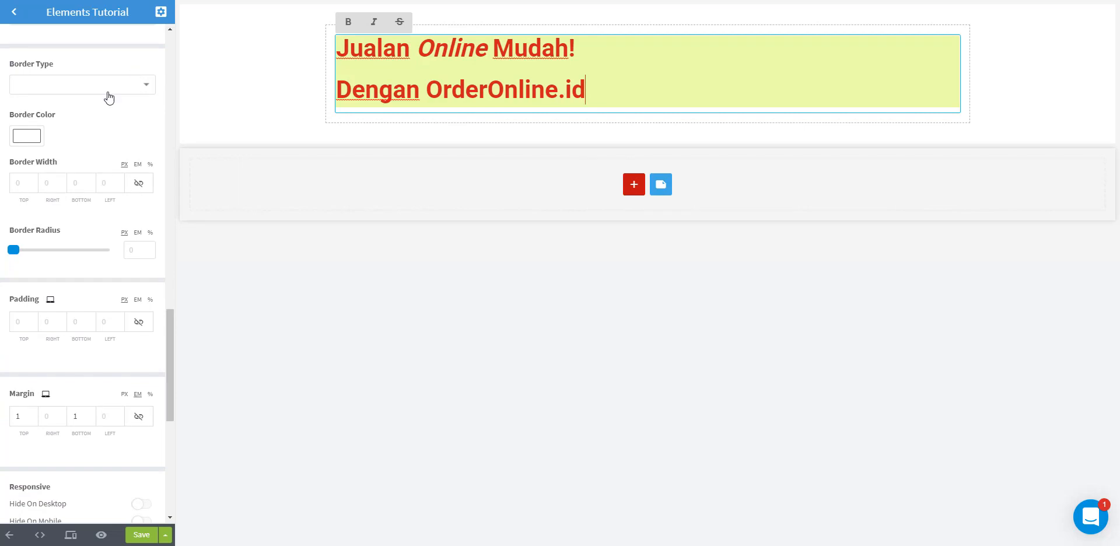
pyautogui.click(113, 92)
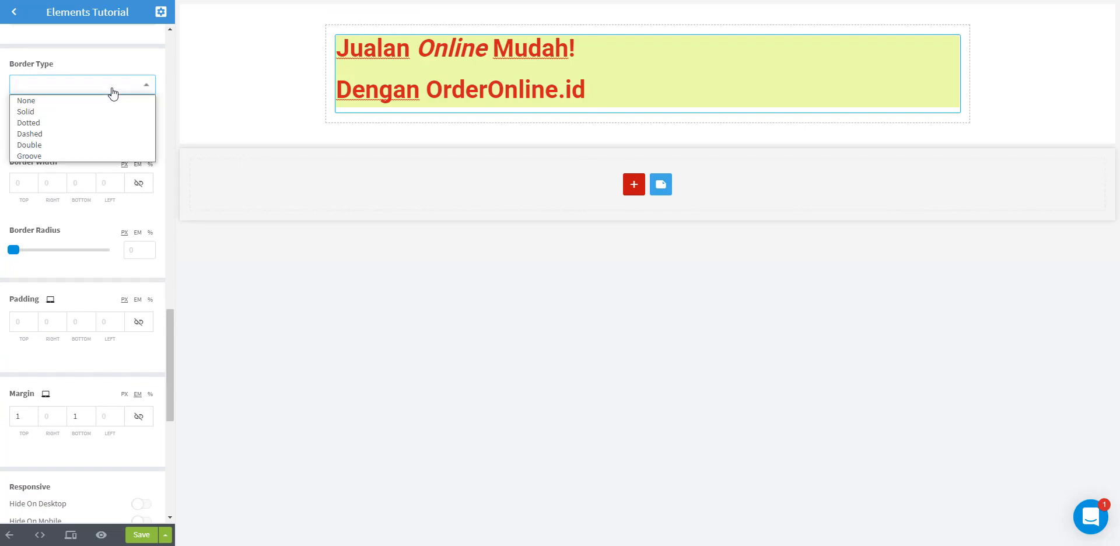
pyautogui.click(68, 111)
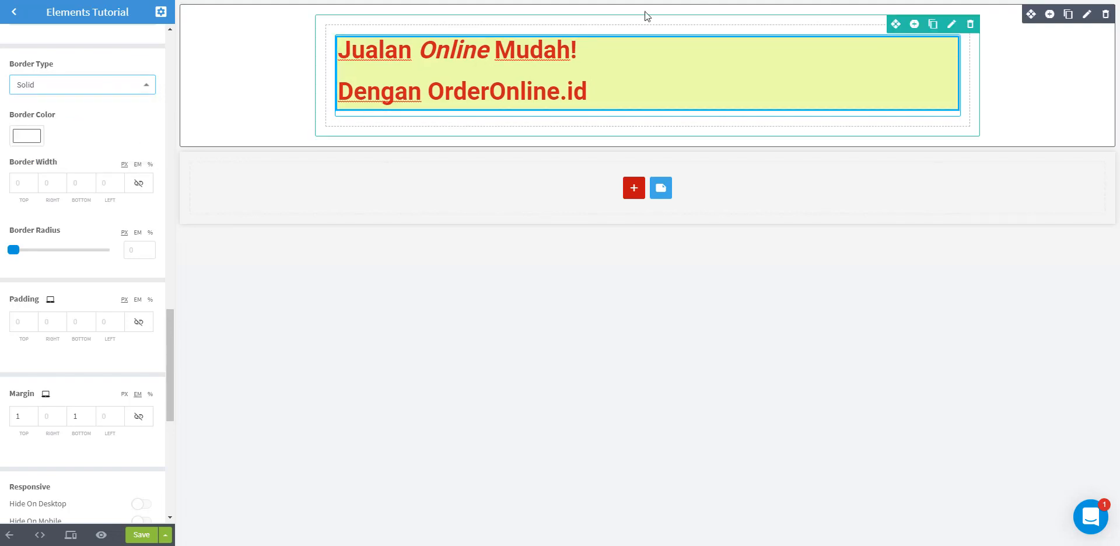
# Try the Dotted border type on the heading and switch it to Dashed.
pyautogui.click(126, 89)
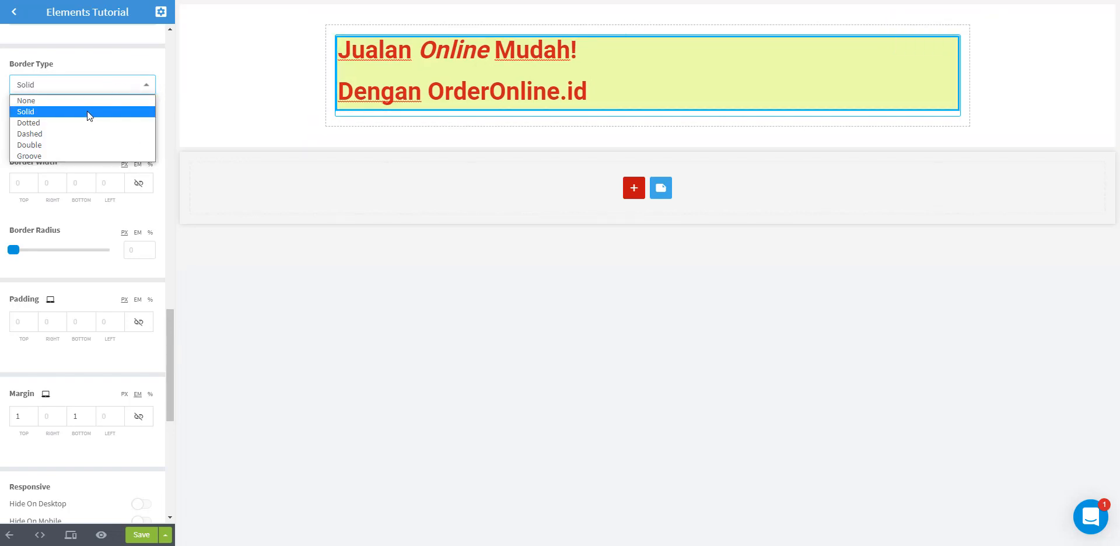
pyautogui.click(55, 124)
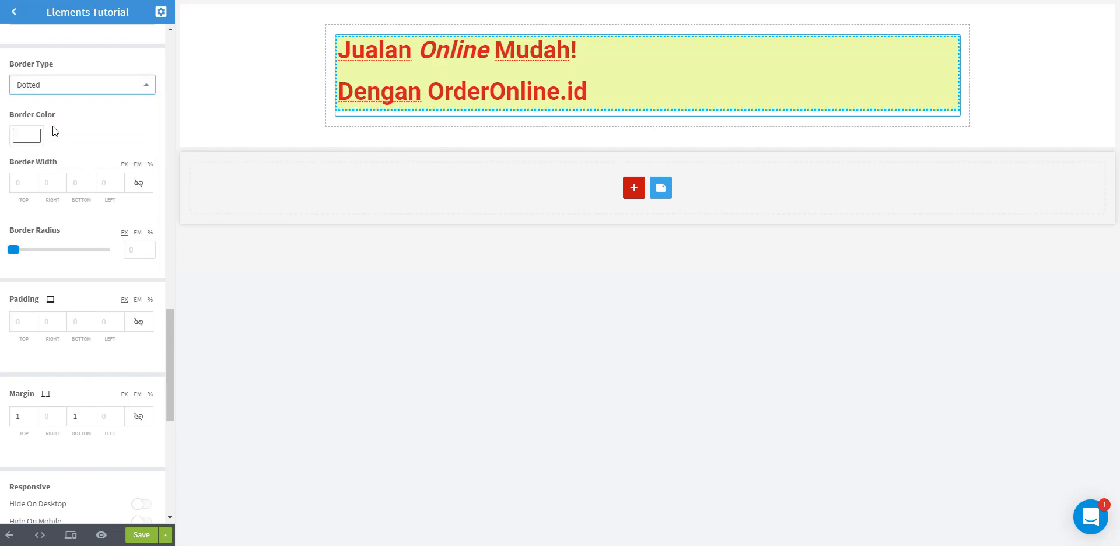
pyautogui.click(81, 92)
pyautogui.click(54, 136)
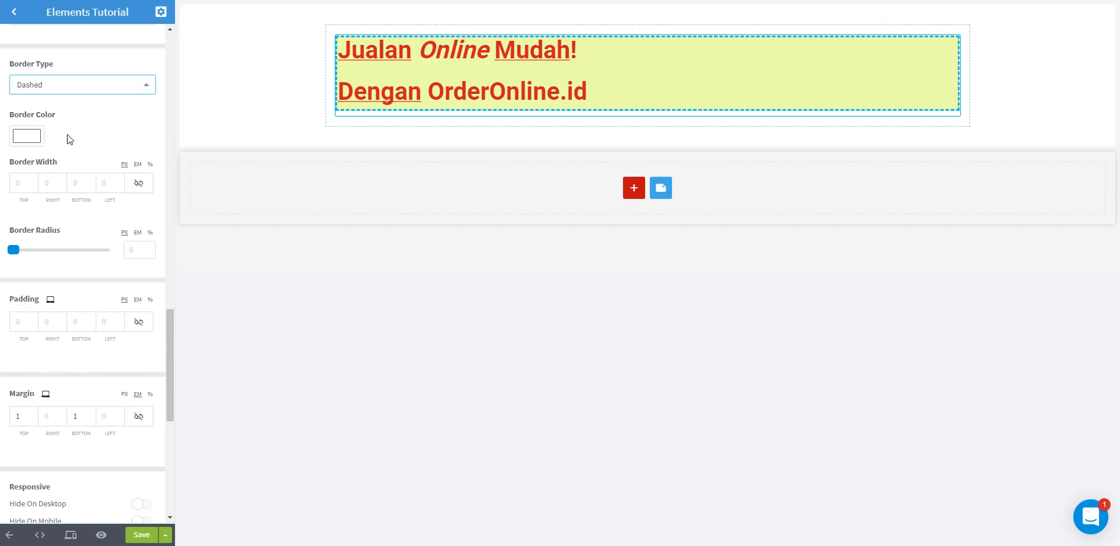
# Set the heading's border color to bright red.
pyautogui.click(30, 139)
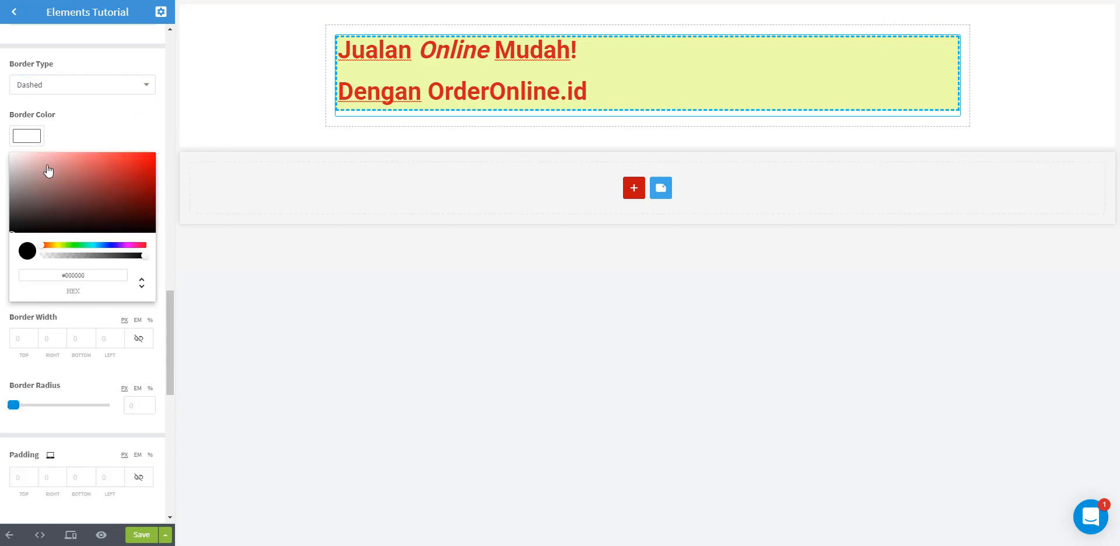
pyautogui.click(118, 167)
pyautogui.click(138, 165)
pyautogui.click(171, 143)
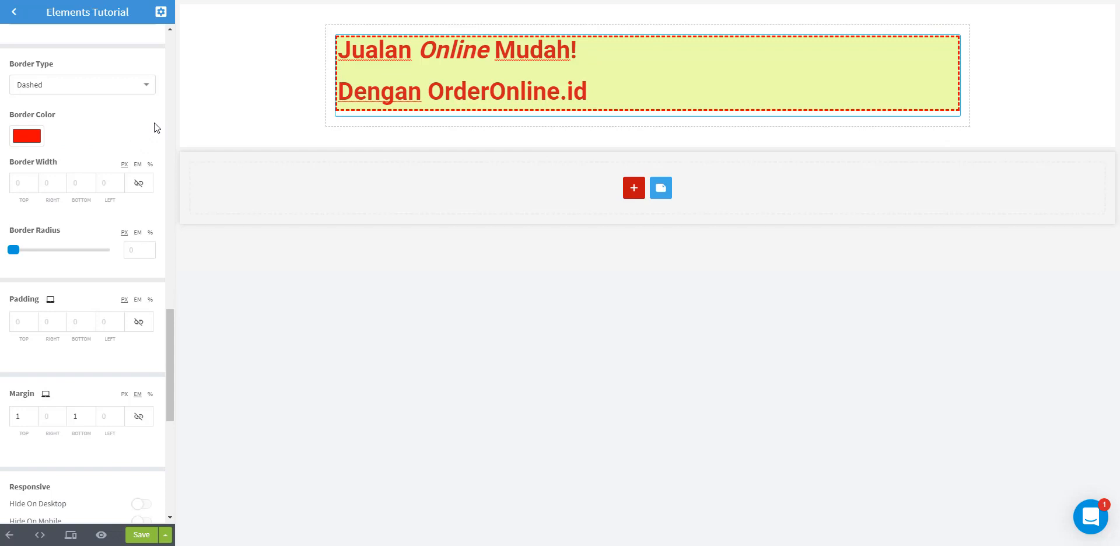
# Try a top border width of 35 px on the heading and lower it to 34 px.
pyautogui.scroll(-1, 70, 140)
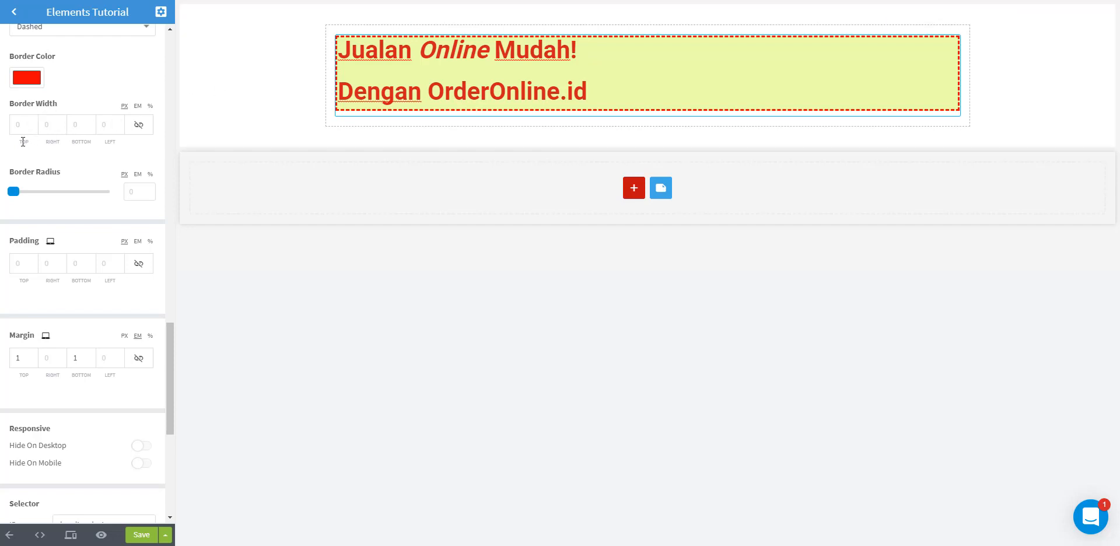
pyautogui.click(18, 125)
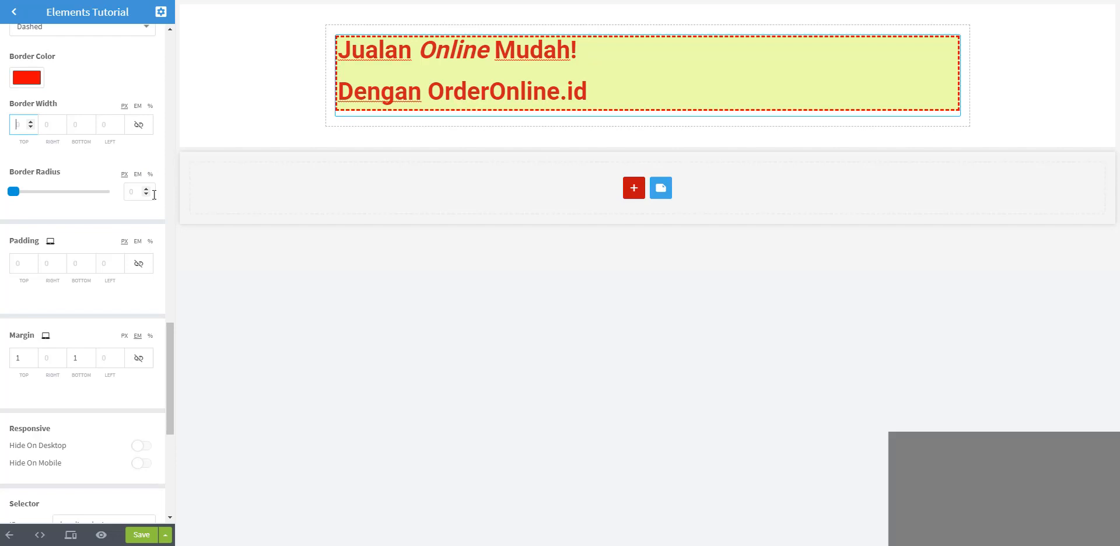
pyautogui.write('35')
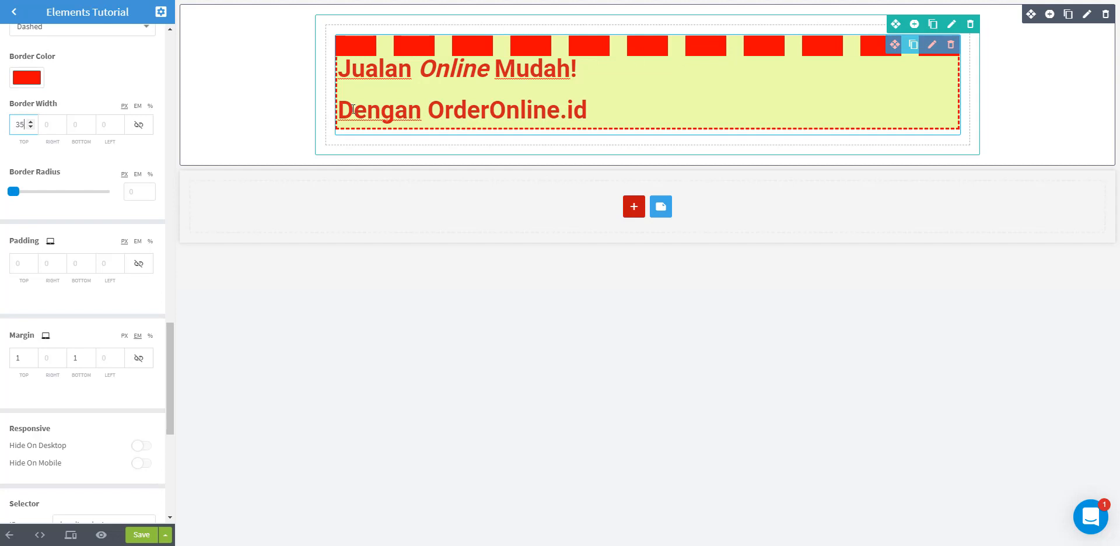
pyautogui.press('Down')
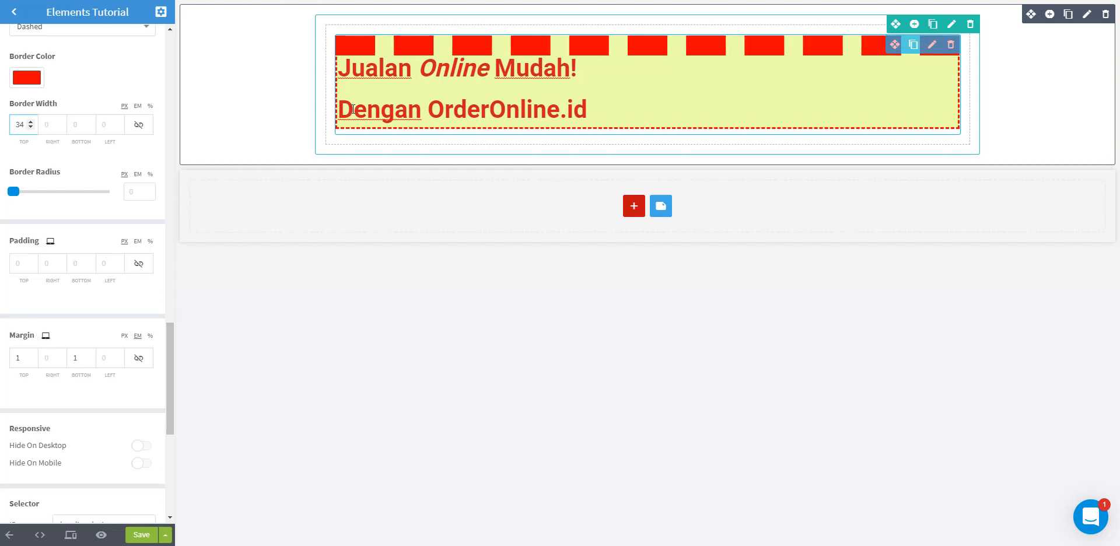
# Set the heading's top, right, bottom and left border widths to 10 px each.
pyautogui.hotkey('ctrl', 'a')
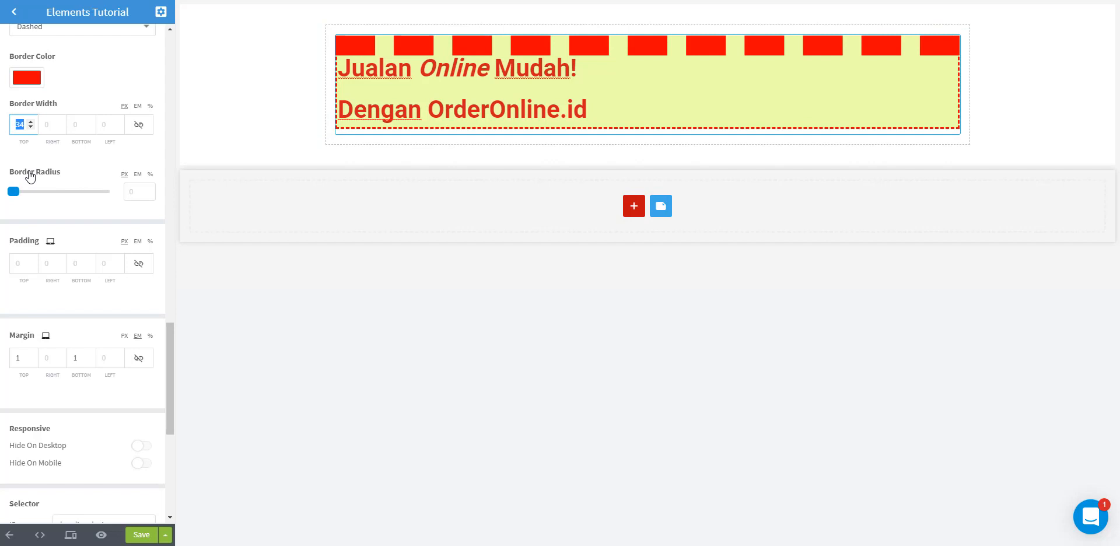
pyautogui.write('10')
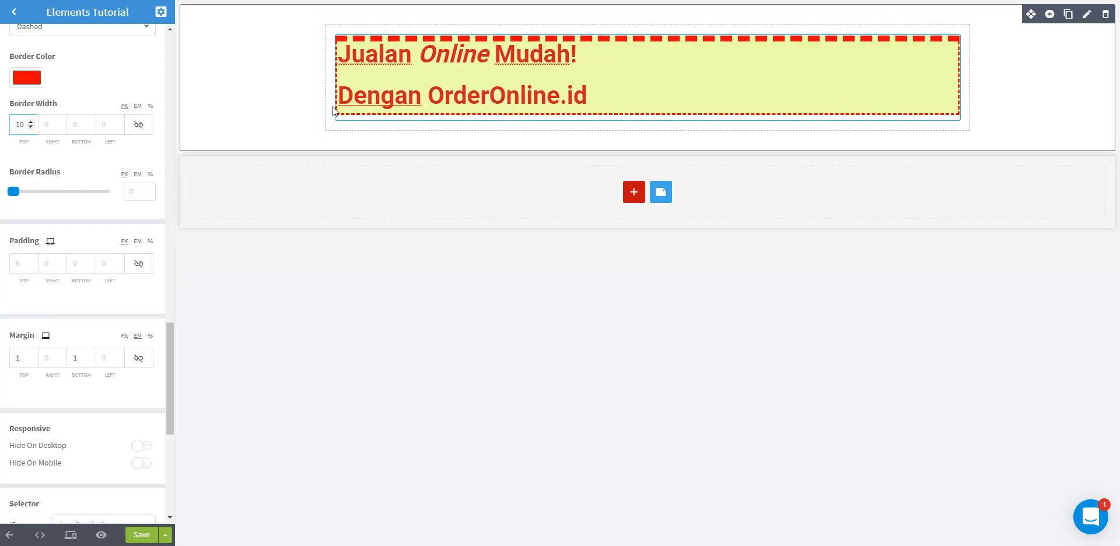
pyautogui.click(47, 125)
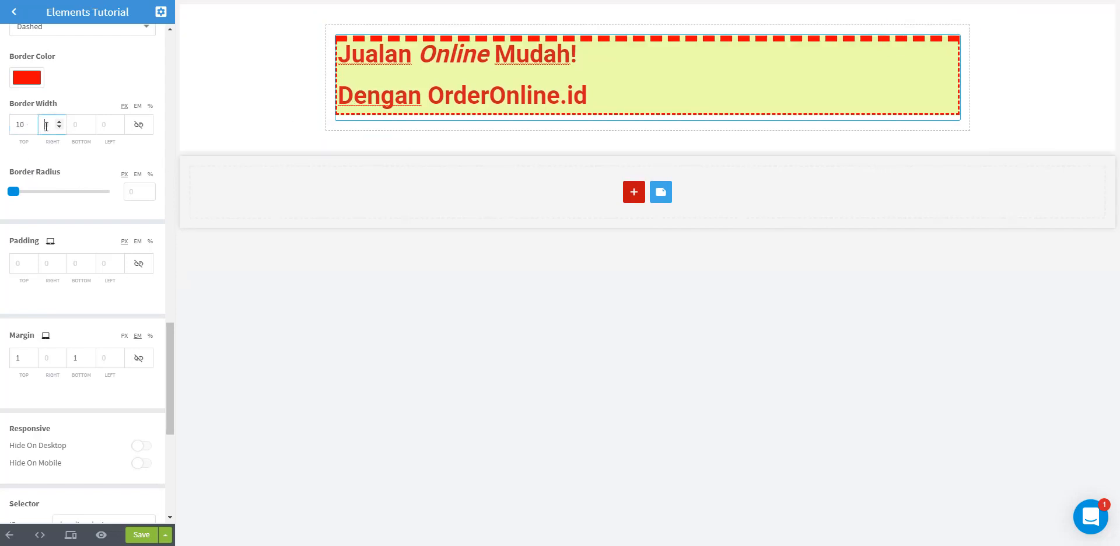
pyautogui.write('10')
pyautogui.click(81, 125)
pyautogui.write('10')
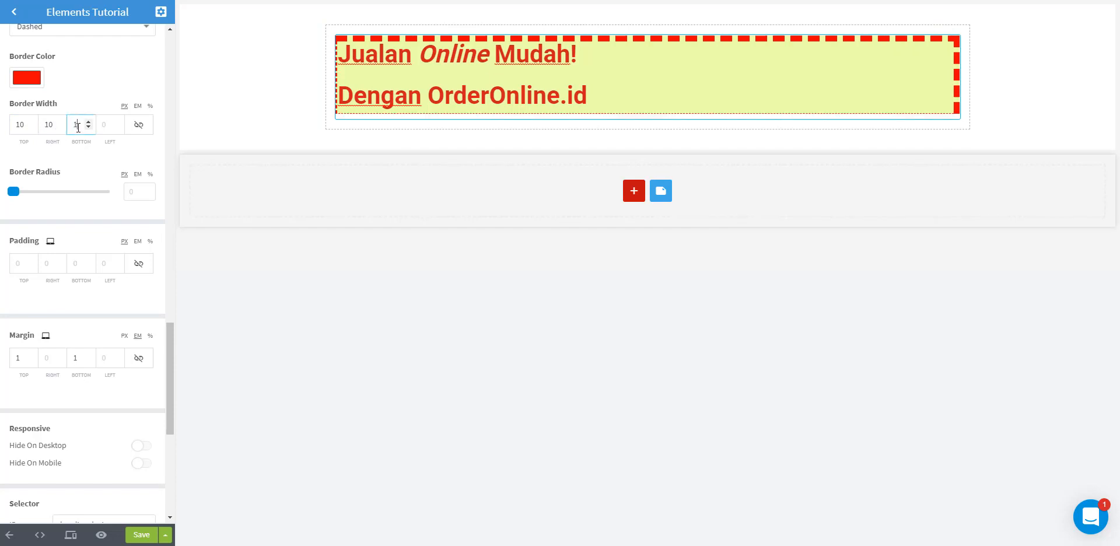
pyautogui.click(107, 124)
pyautogui.write('10')
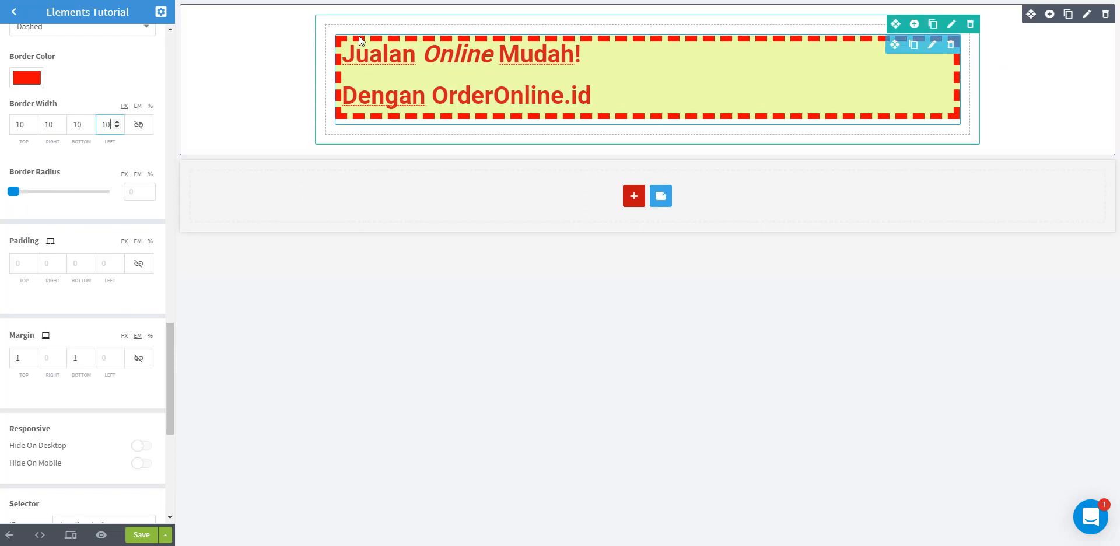
# Change the heading's border type to Solid.
pyautogui.scroll(1, 113, 123)
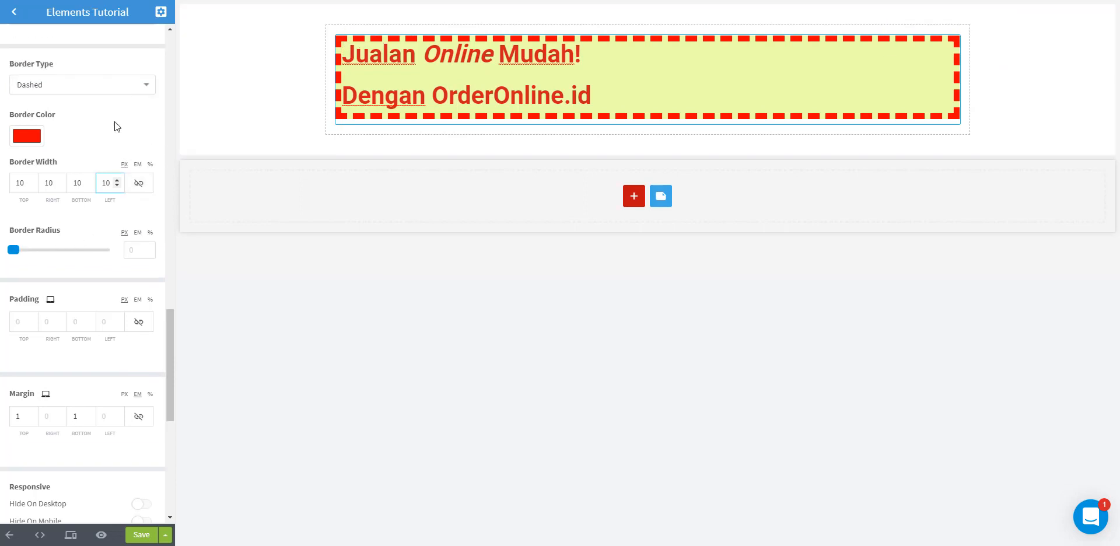
pyautogui.click(117, 84)
pyautogui.click(82, 112)
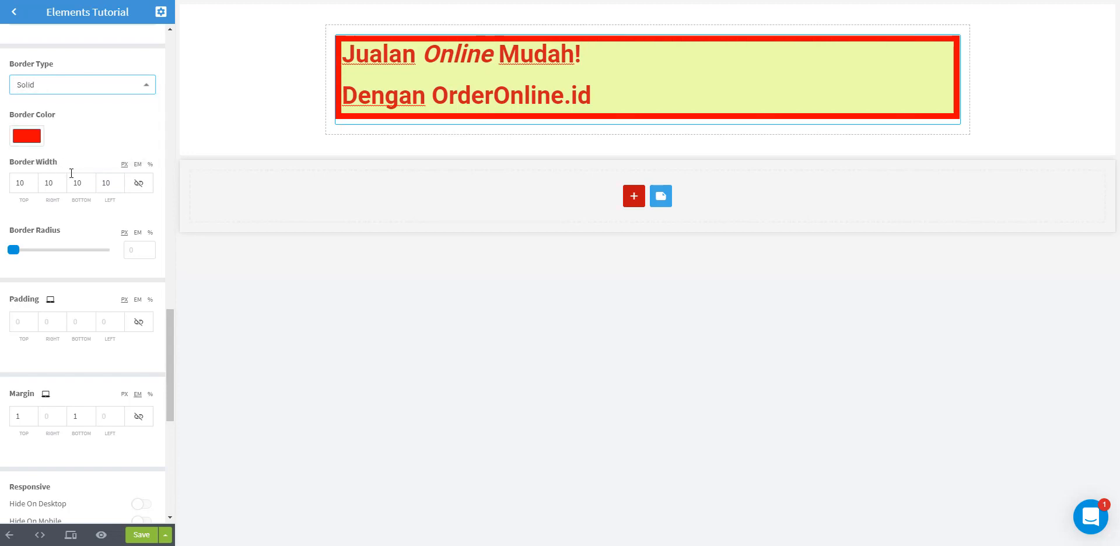
# Link the heading's four border widths, set them to 5 px, and round the border with a radius of 23 px.
pyautogui.click(139, 182)
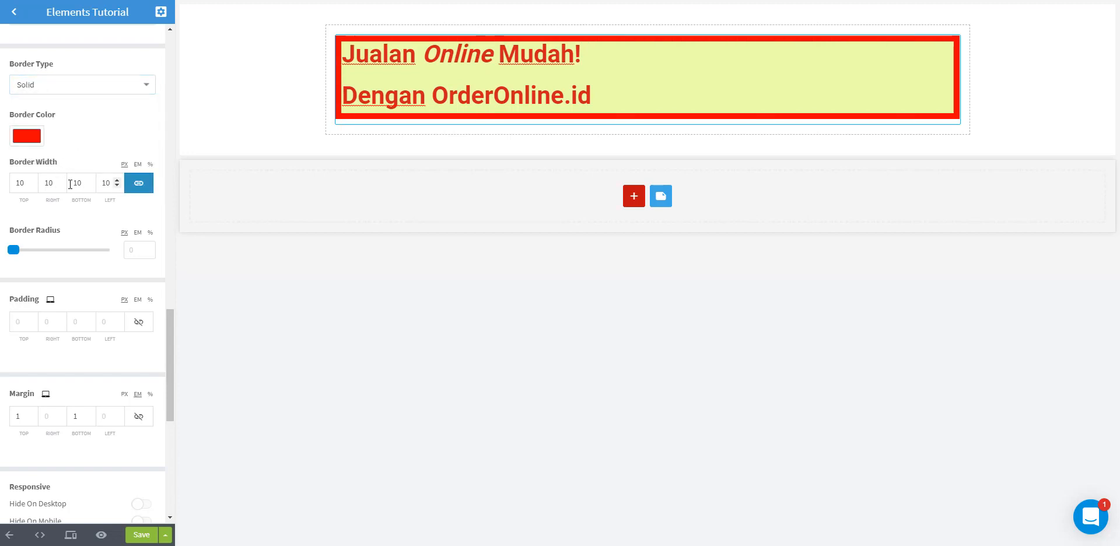
pyautogui.doubleClick(19, 183)
pyautogui.write('5')
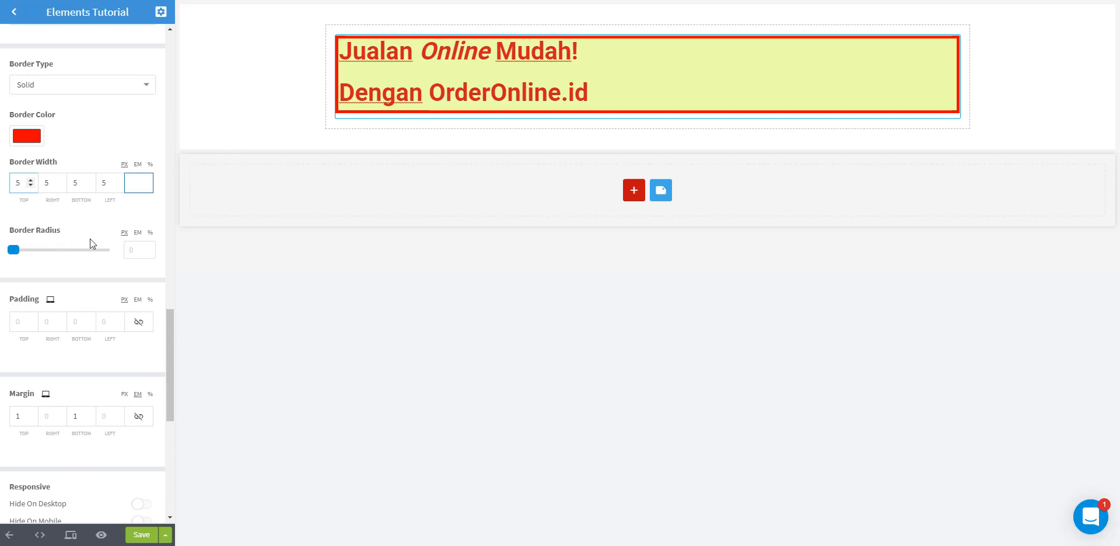
pyautogui.moveTo(14, 251); pyautogui.dragTo(35, 253)
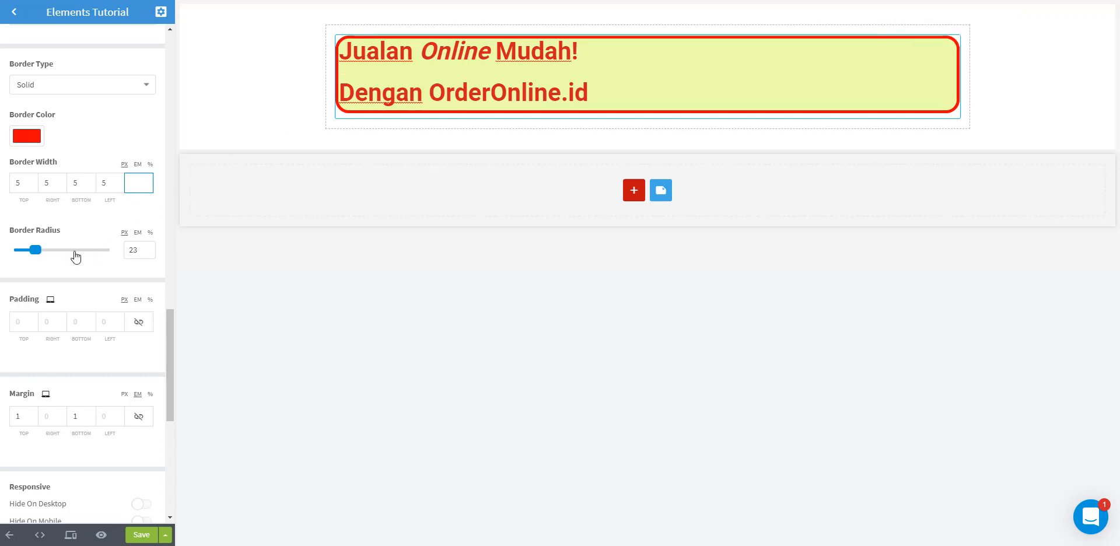
# Set the heading's left, top and bottom padding to 35 px each.
pyautogui.scroll(-3, 74, 257)
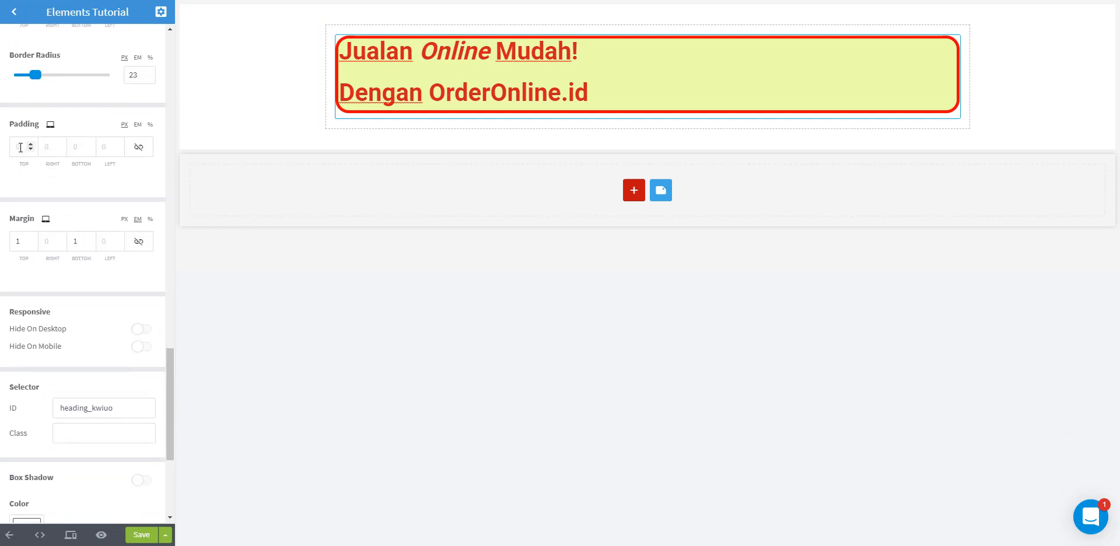
pyautogui.click(20, 148)
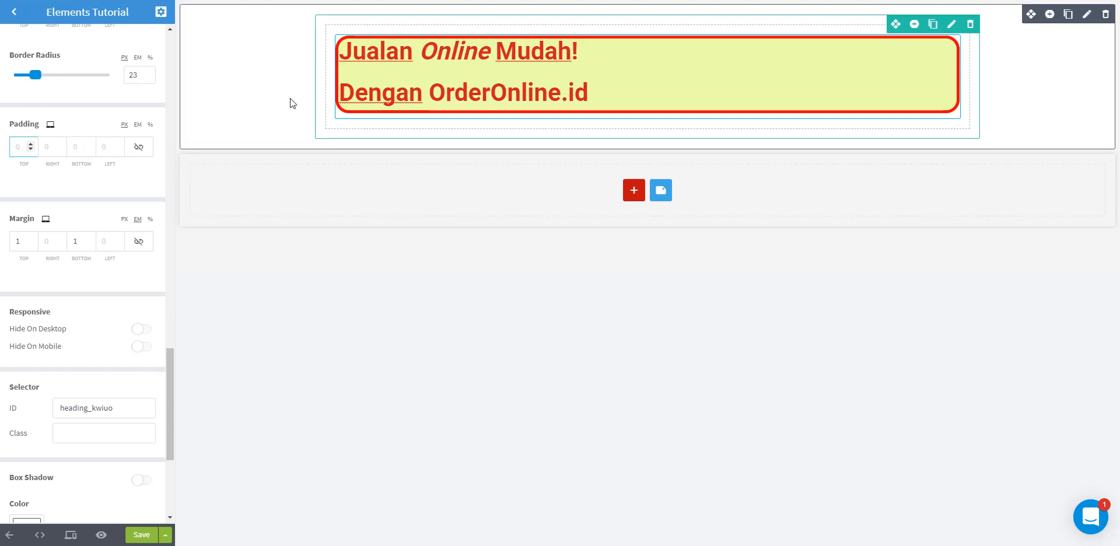
pyautogui.click(105, 147)
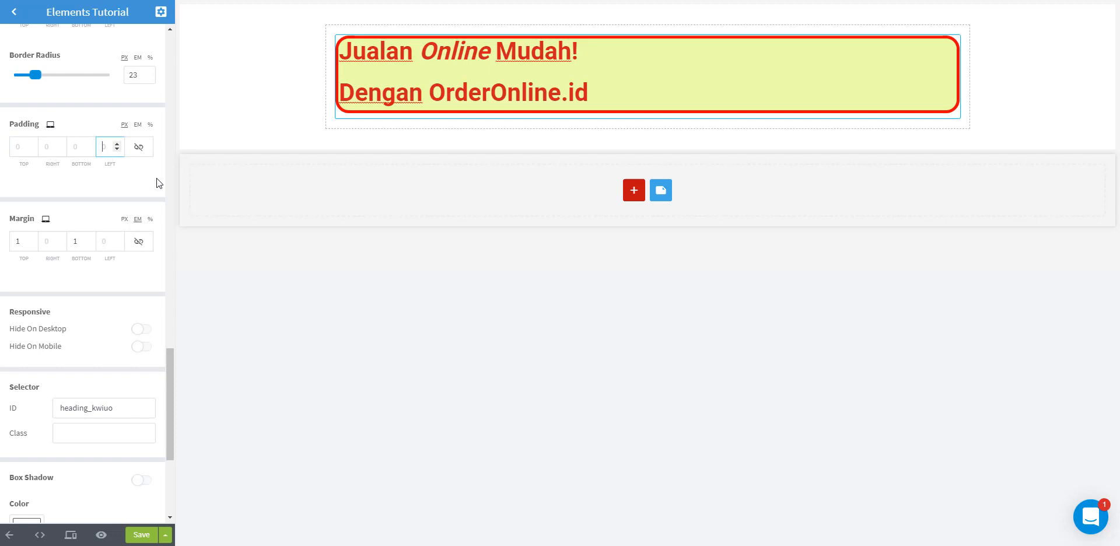
pyautogui.write('35')
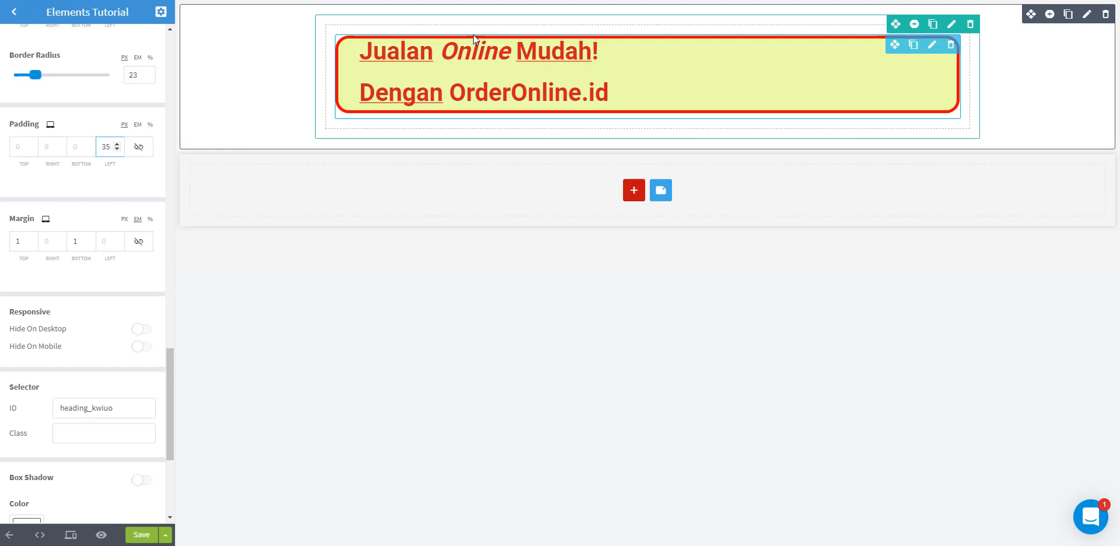
pyautogui.click(23, 148)
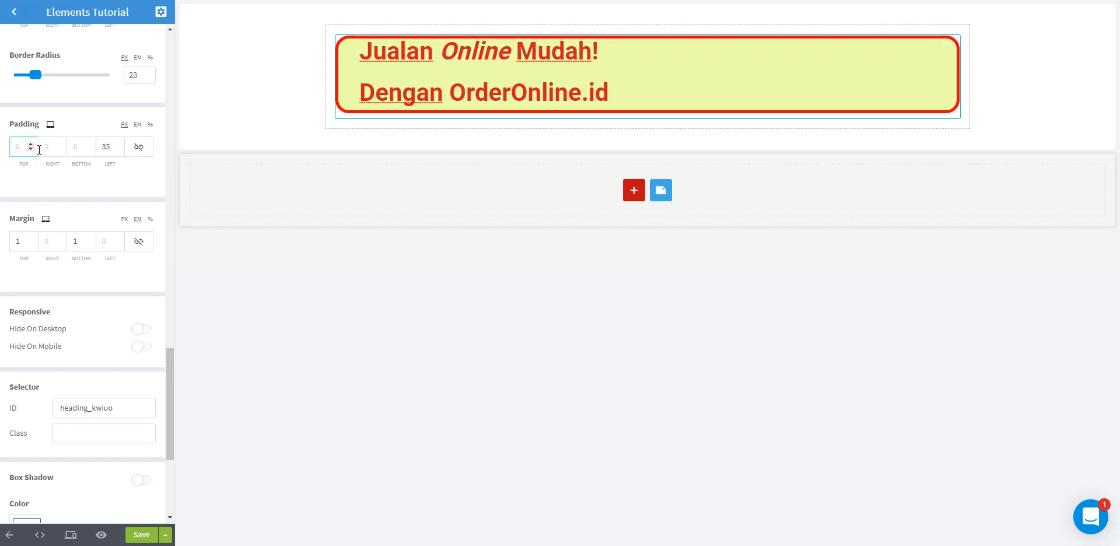
pyautogui.write('35')
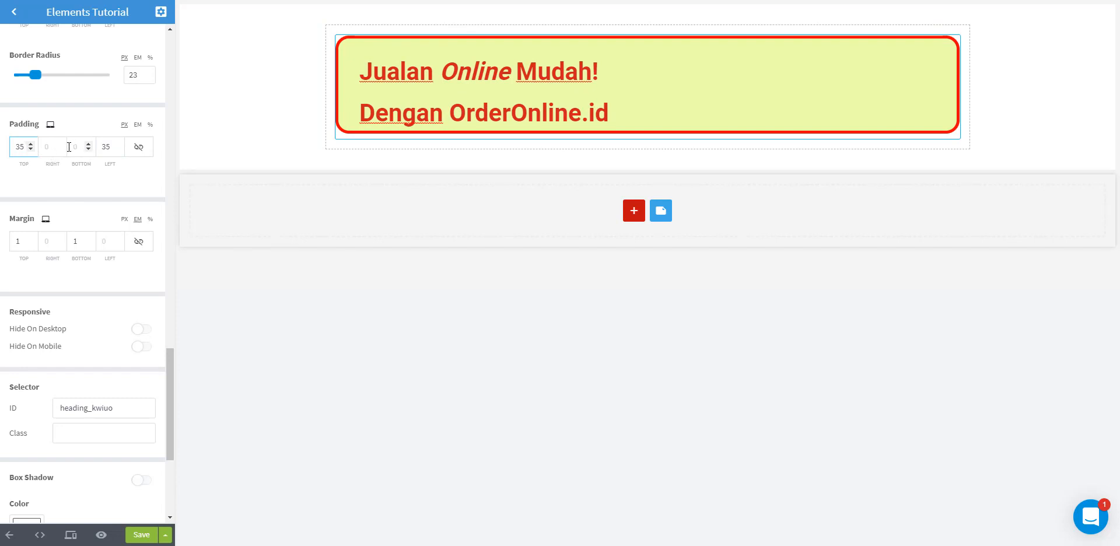
pyautogui.write('35')
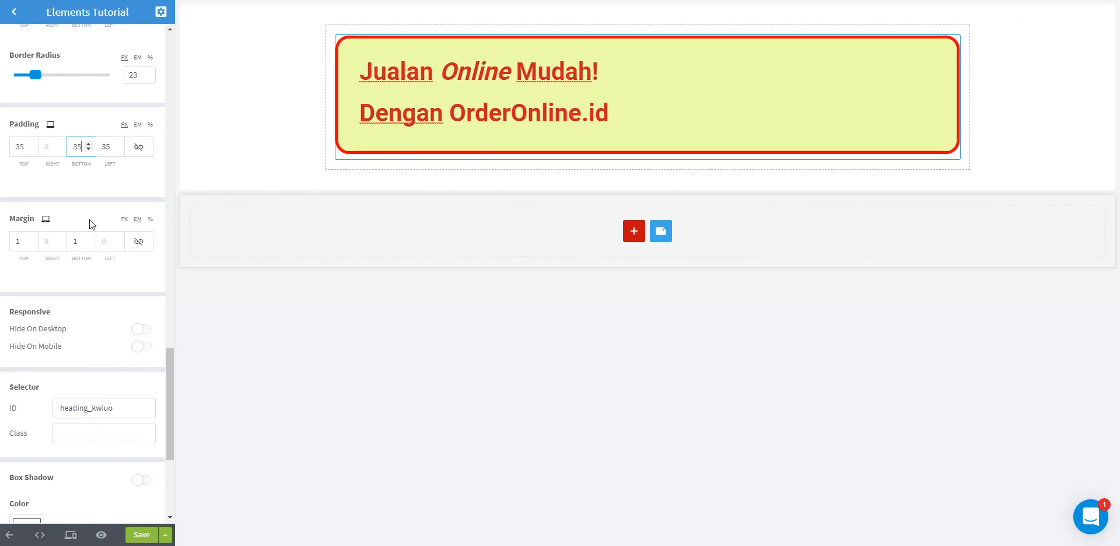
# Set the heading's top margin to 35 em.
pyautogui.scroll(-1, 74, 217)
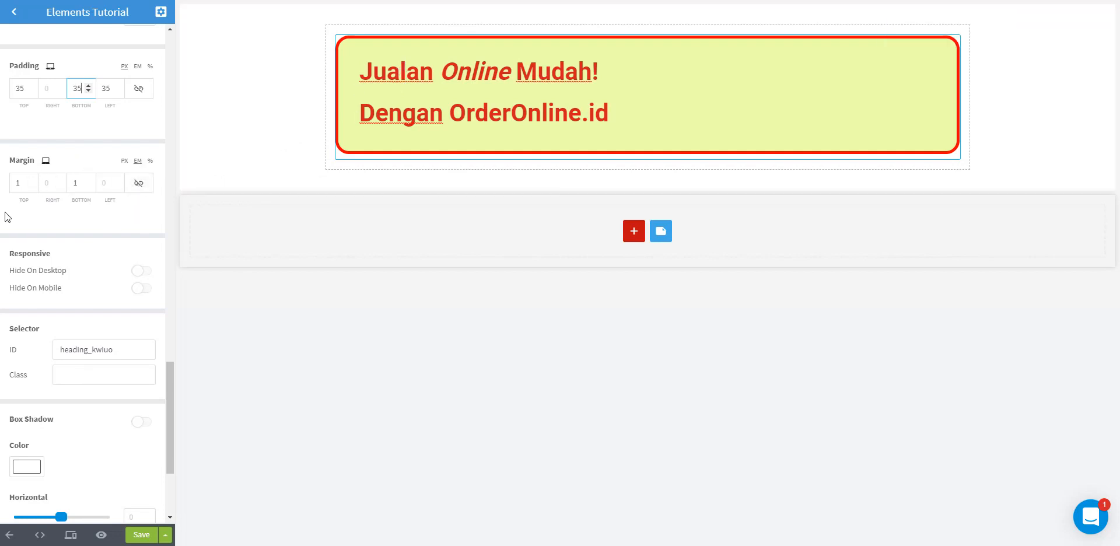
pyautogui.moveTo(20, 184); pyautogui.dragTo(5, 191)
pyautogui.write('35')
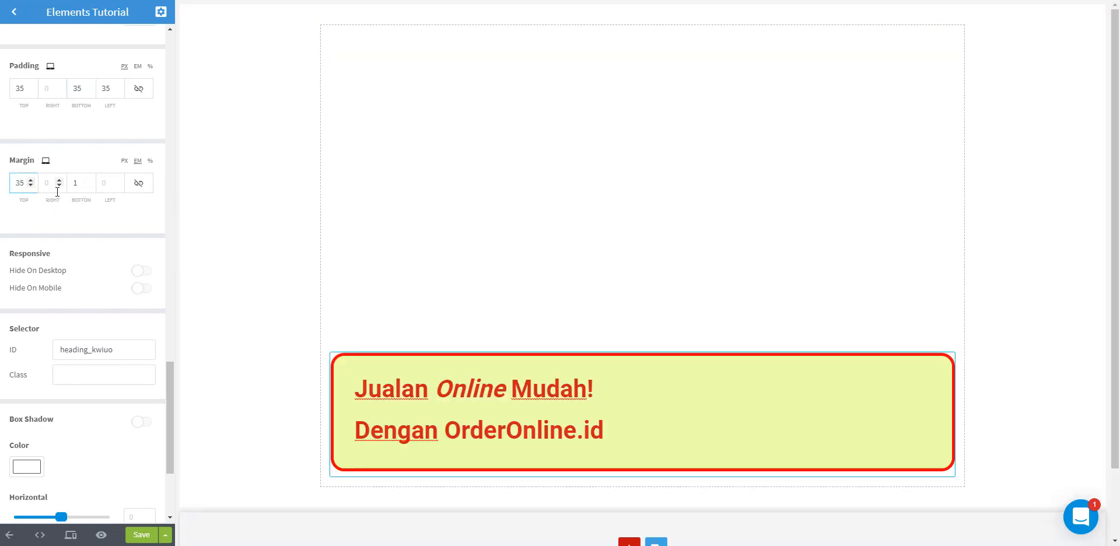
# Switch the heading's margin unit to pixels and set the top and bottom margins to 50 px.
pyautogui.click(124, 164)
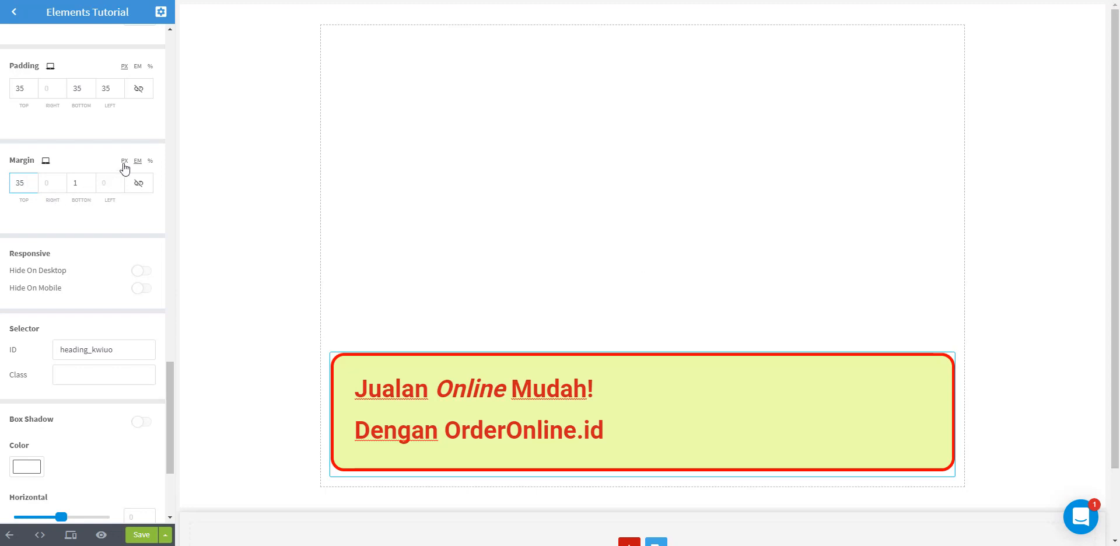
pyautogui.click(23, 185)
pyautogui.write('50')
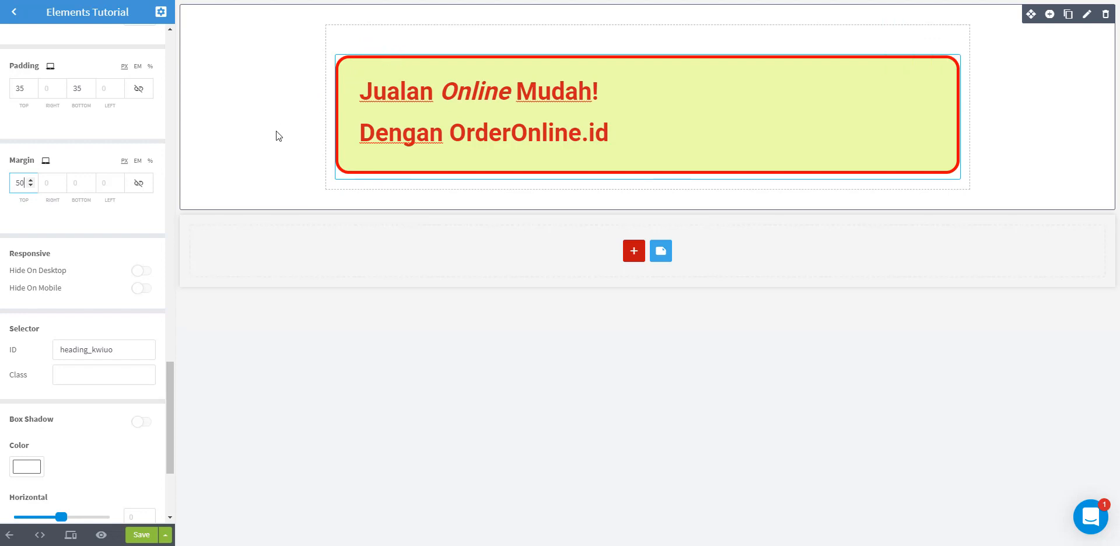
pyautogui.click(75, 183)
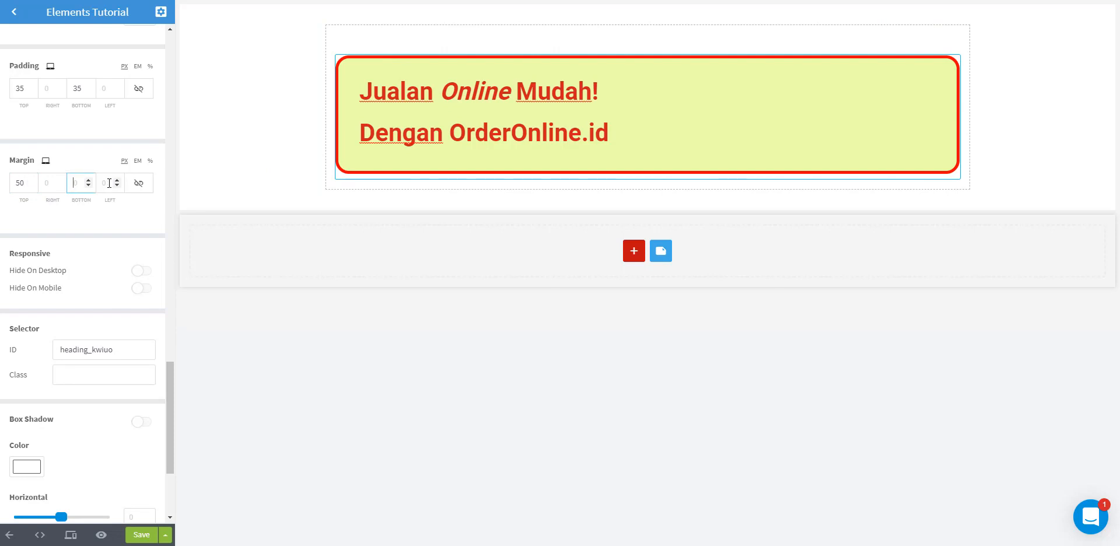
pyautogui.write('50')
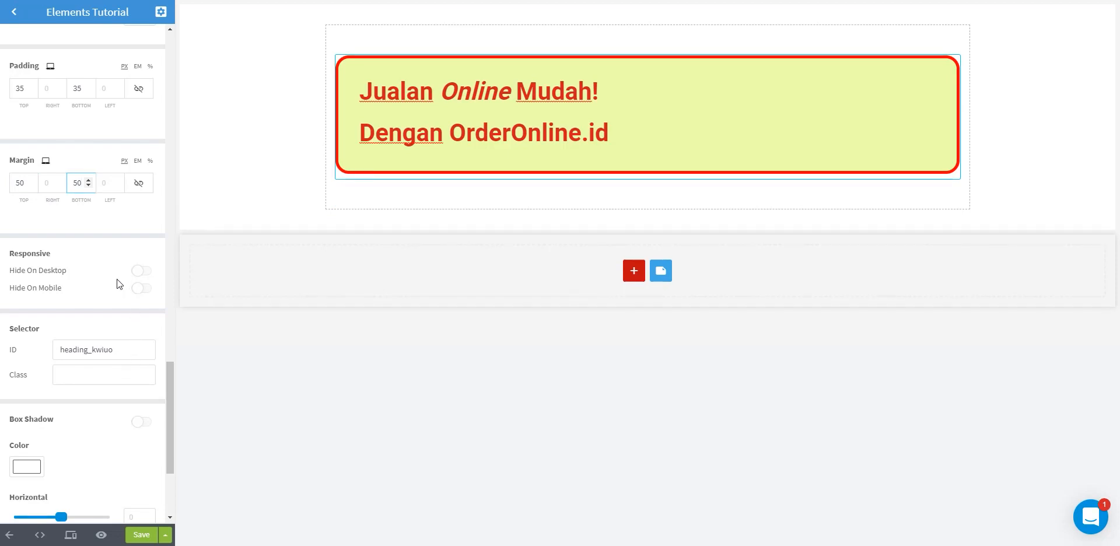
# Turn on Hide On Desktop for the heading and turn it back off.
pyautogui.scroll(-3, 102, 251)
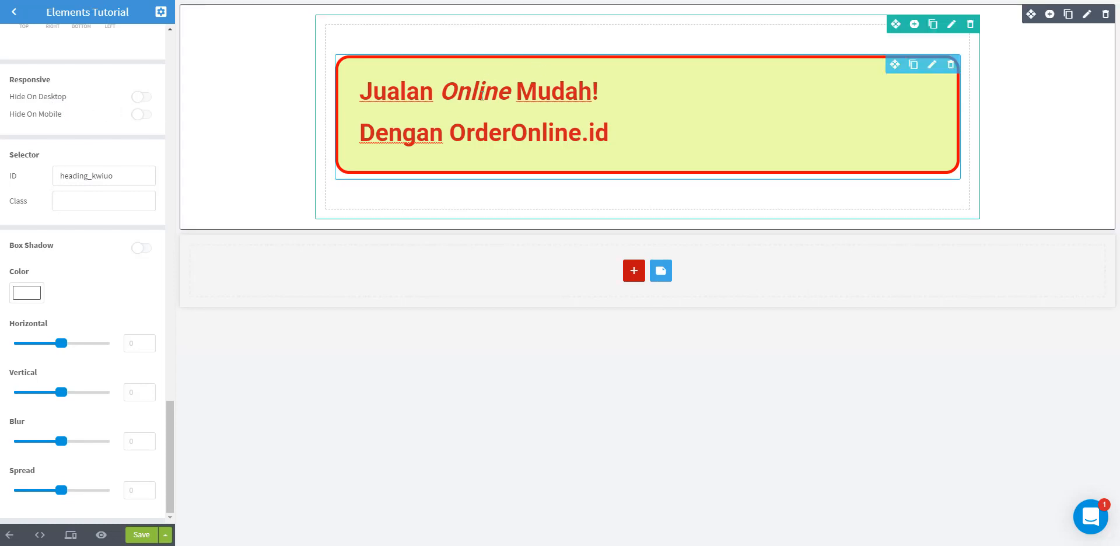
pyautogui.click(139, 98)
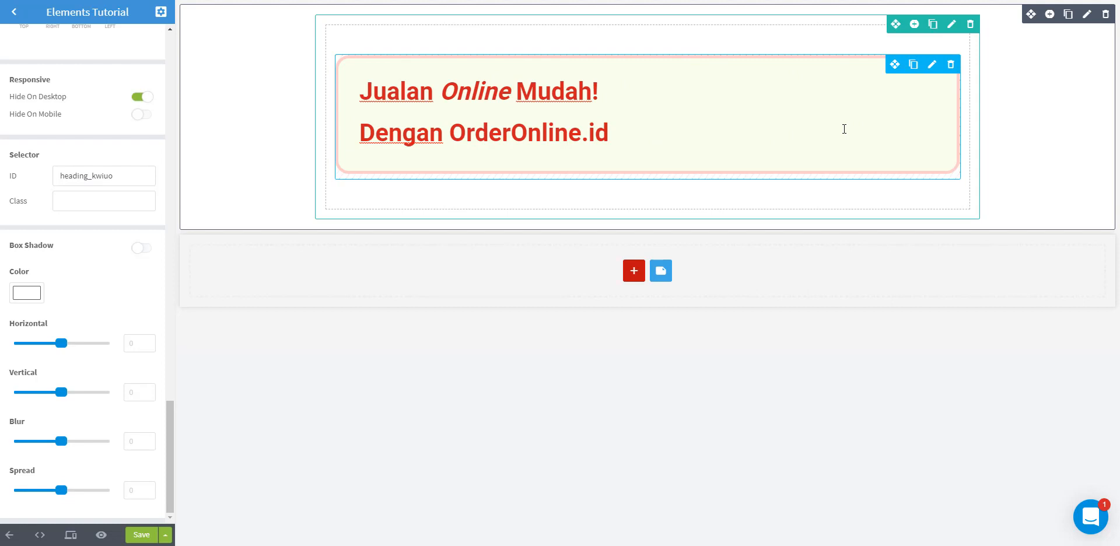
pyautogui.click(149, 104)
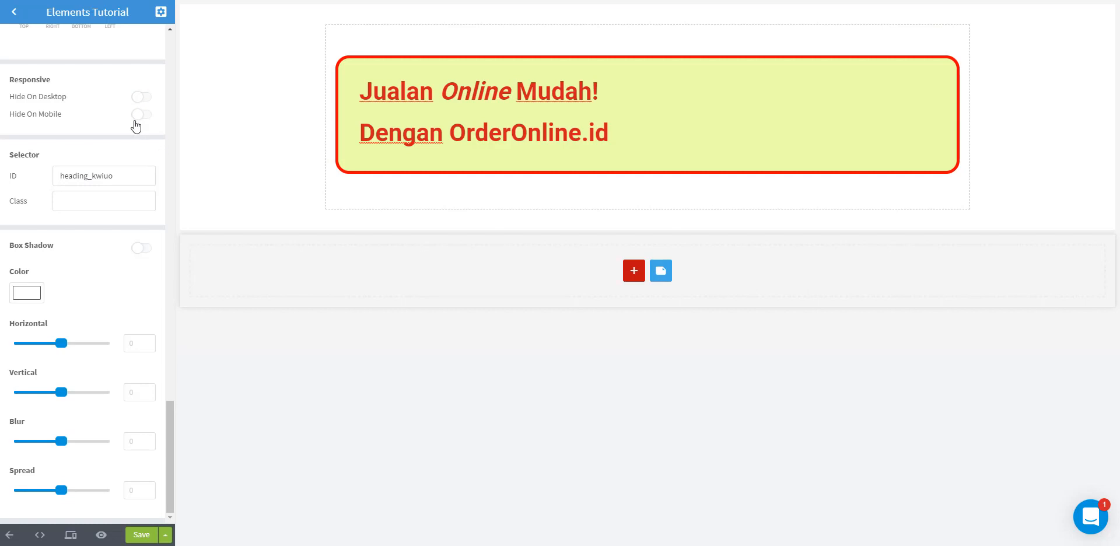
# Turn on Hide On Mobile for the heading, and switch Hide On Desktop on and off again.
pyautogui.click(141, 115)
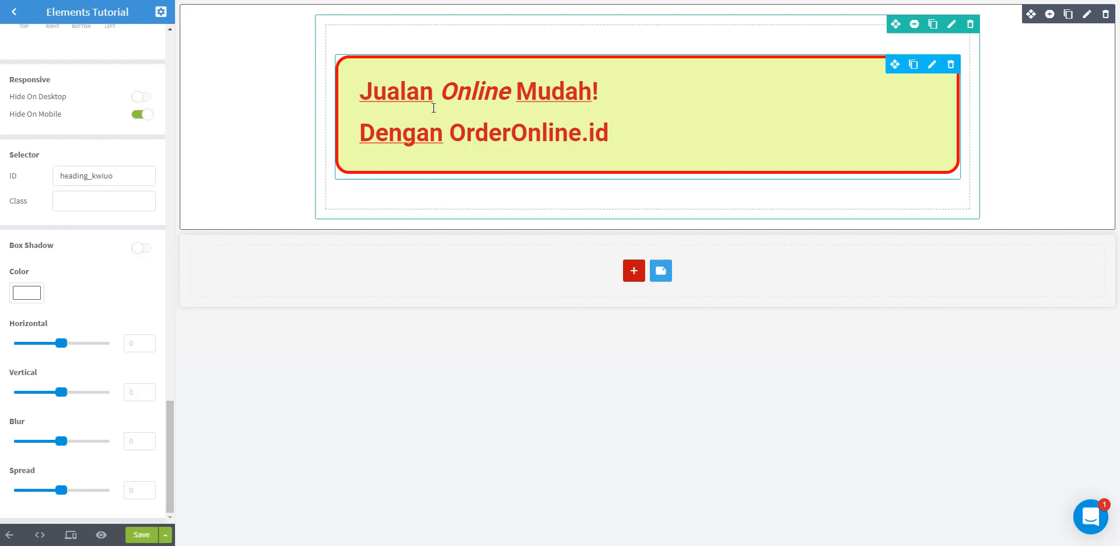
pyautogui.click(140, 100)
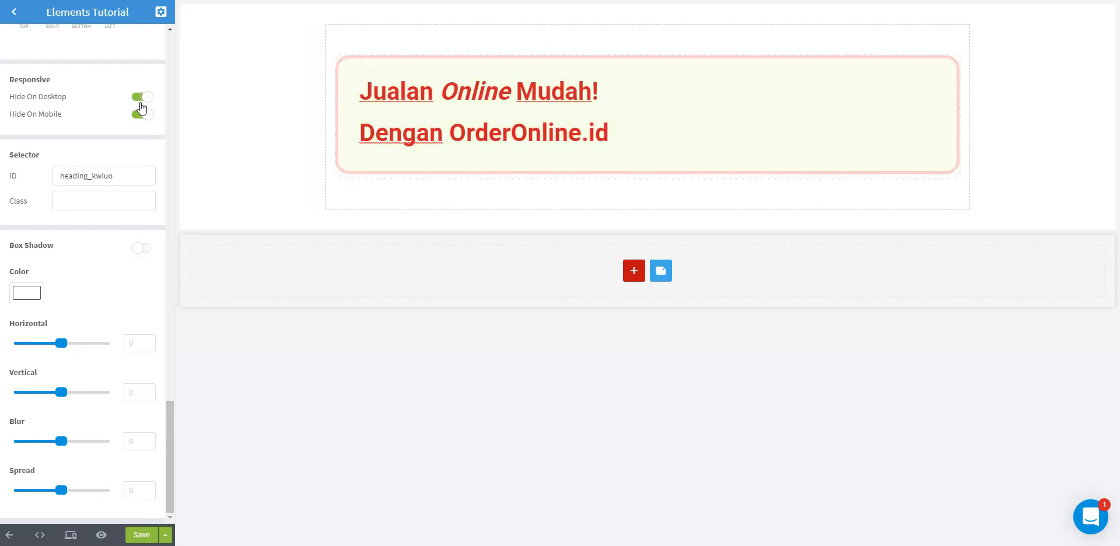
pyautogui.click(140, 102)
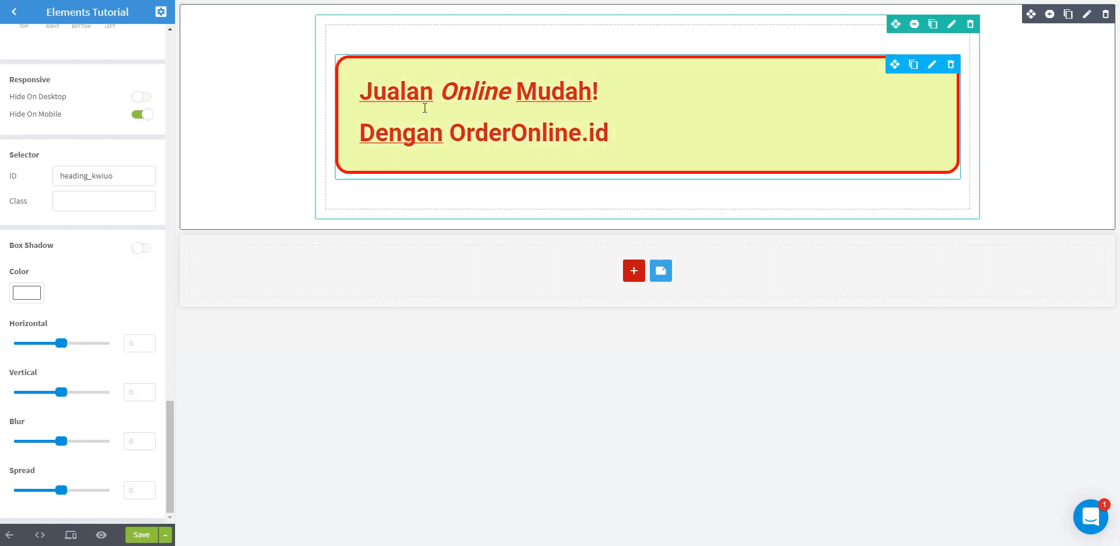
# Check the heading in the mobile layout, return to the desktop layout and turn Hide On Mobile off.
pyautogui.click(69, 538)
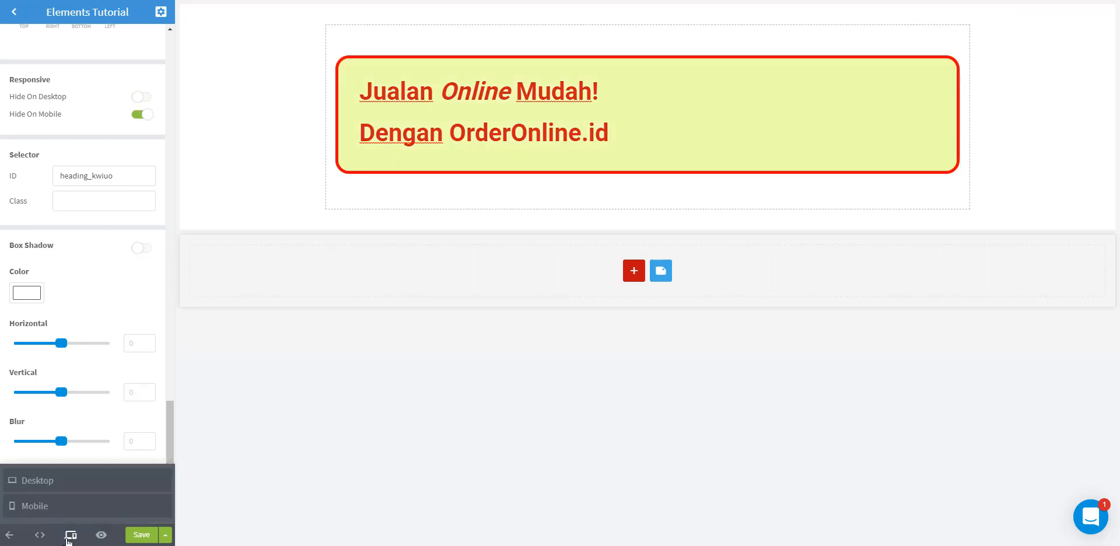
pyautogui.click(57, 511)
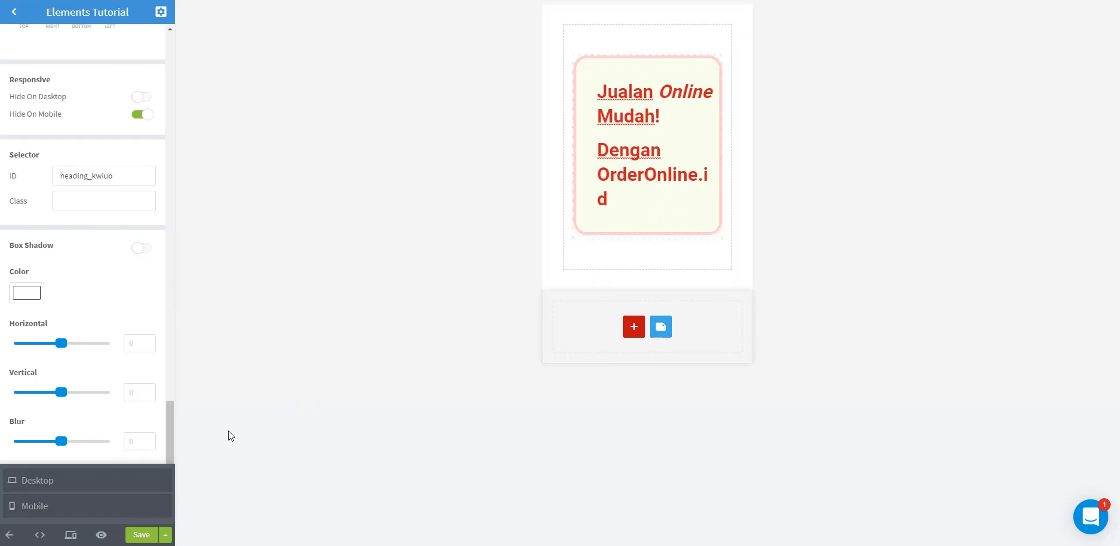
pyautogui.click(71, 487)
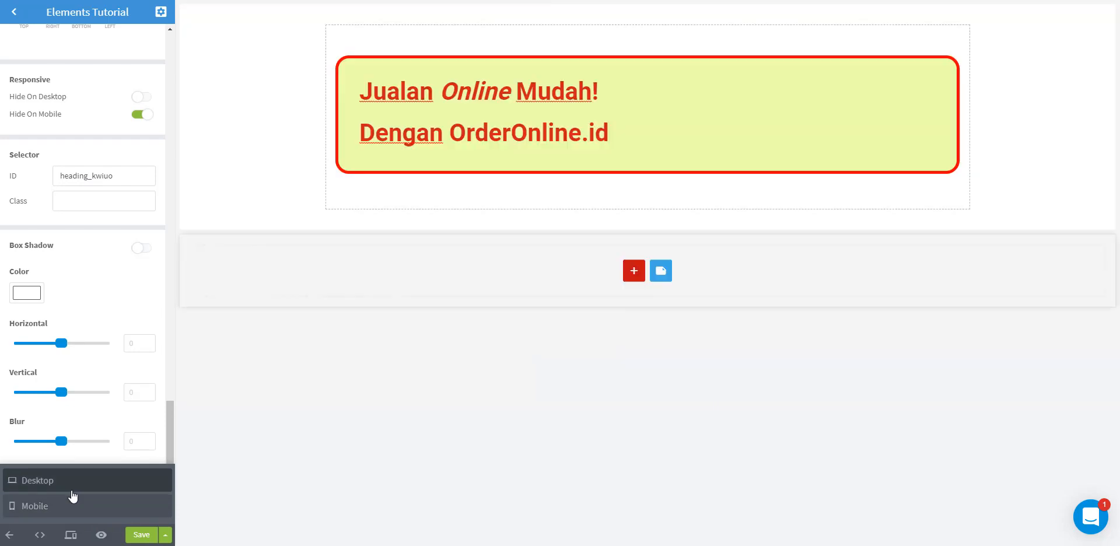
pyautogui.click(71, 534)
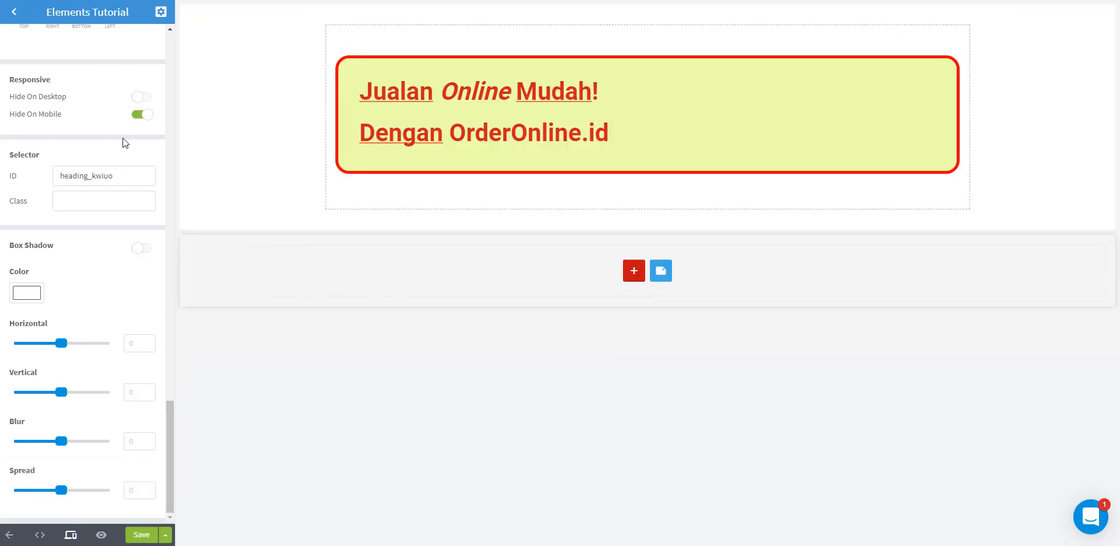
pyautogui.click(143, 116)
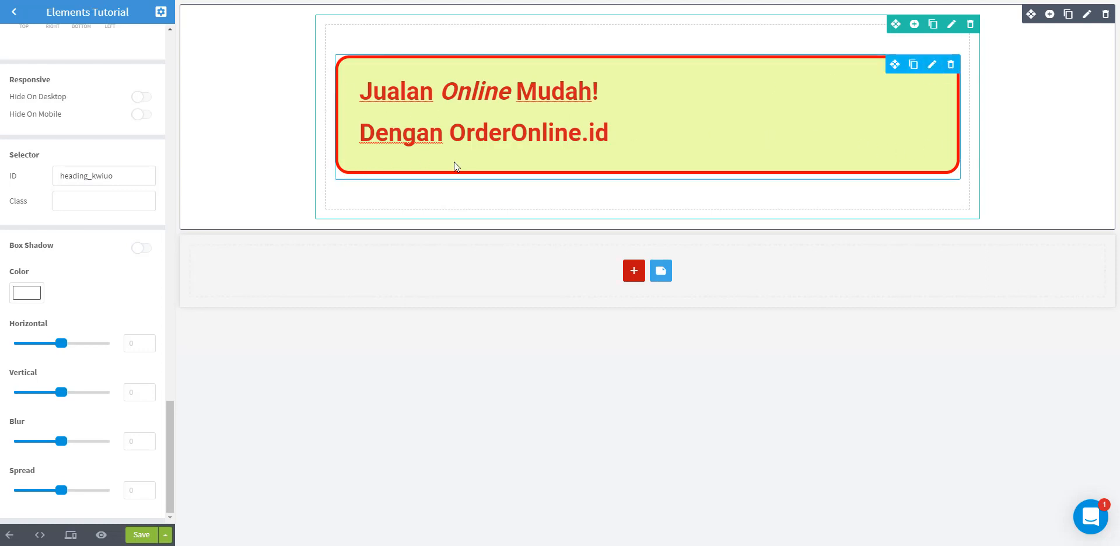
# Enable the heading's box shadow and change the shadow color to a very dark grey.
pyautogui.click(142, 248)
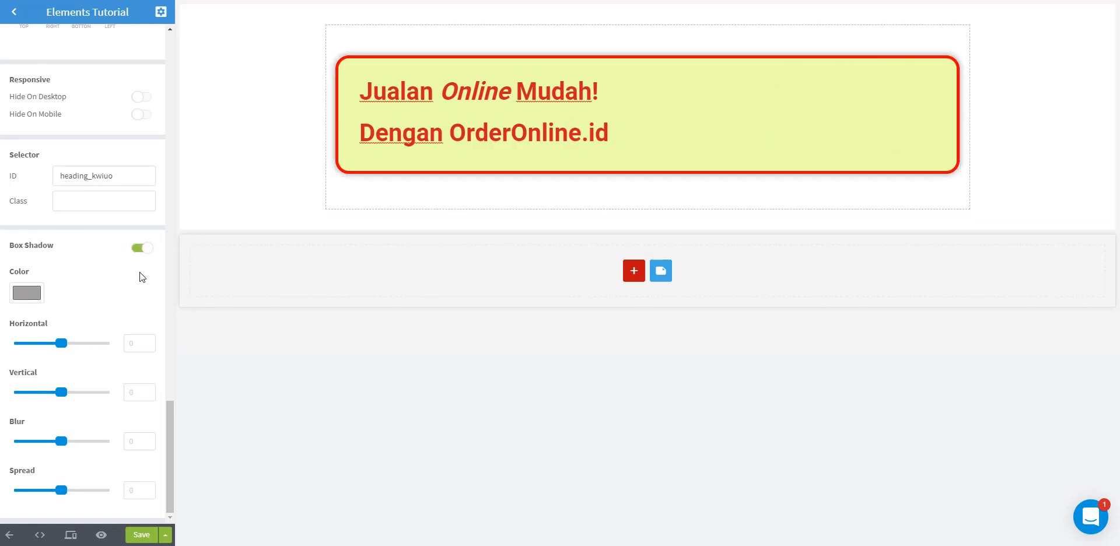
pyautogui.click(31, 298)
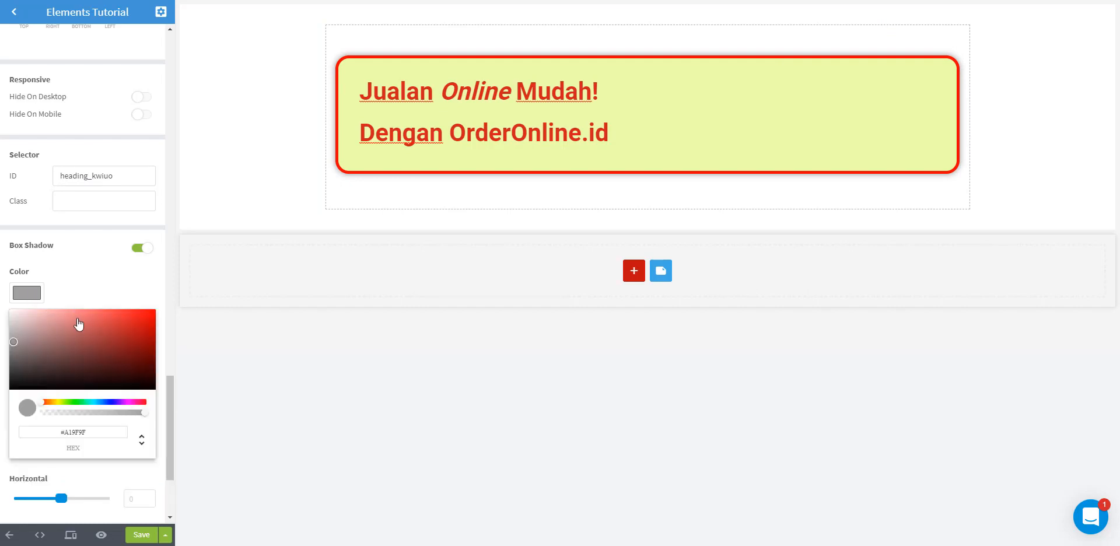
pyautogui.click(92, 280)
pyautogui.click(40, 304)
pyautogui.moveTo(19, 350); pyautogui.dragTo(25, 377)
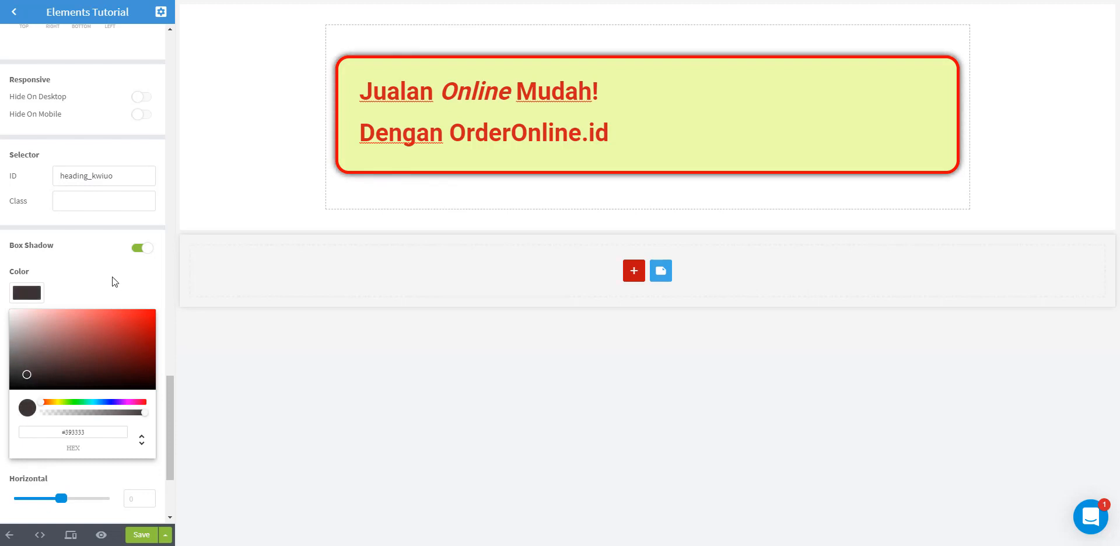
pyautogui.click(115, 278)
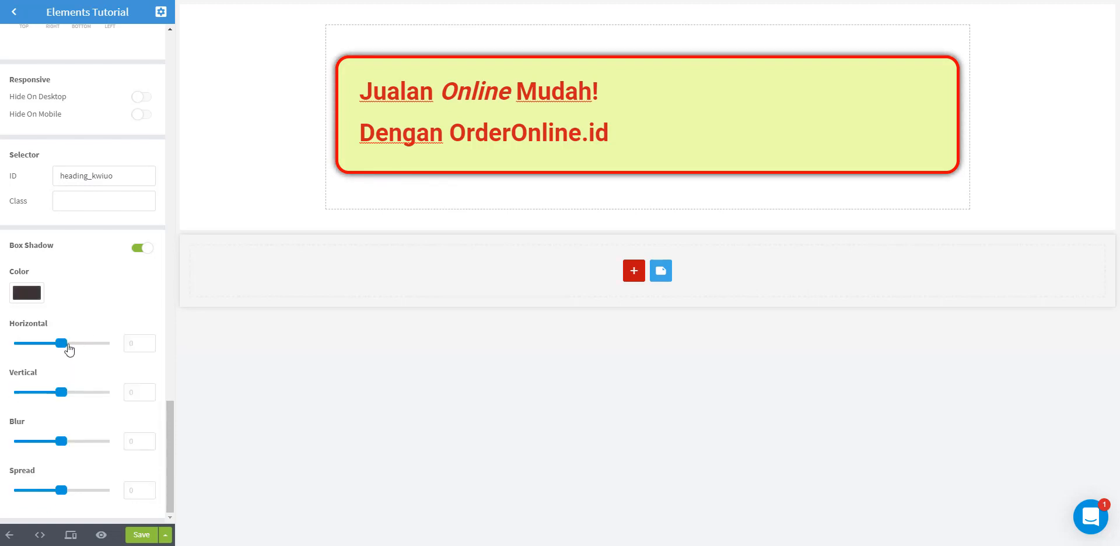
# Set the heading's box shadow to horizontal 30, vertical 32, blur 20 and spread 2.
pyautogui.moveTo(61, 345); pyautogui.dragTo(76, 350)
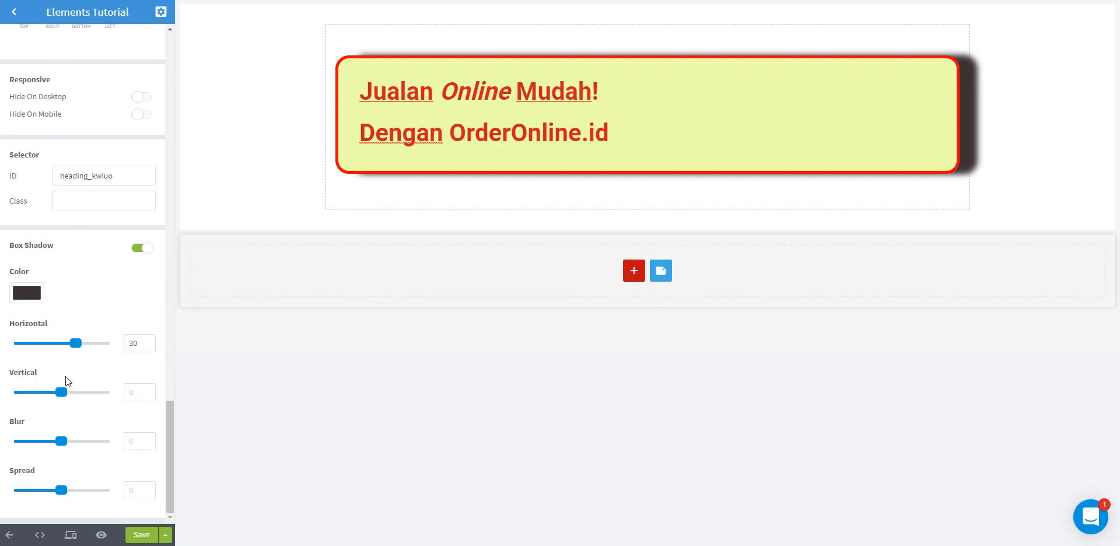
pyautogui.moveTo(61, 392); pyautogui.dragTo(78, 398)
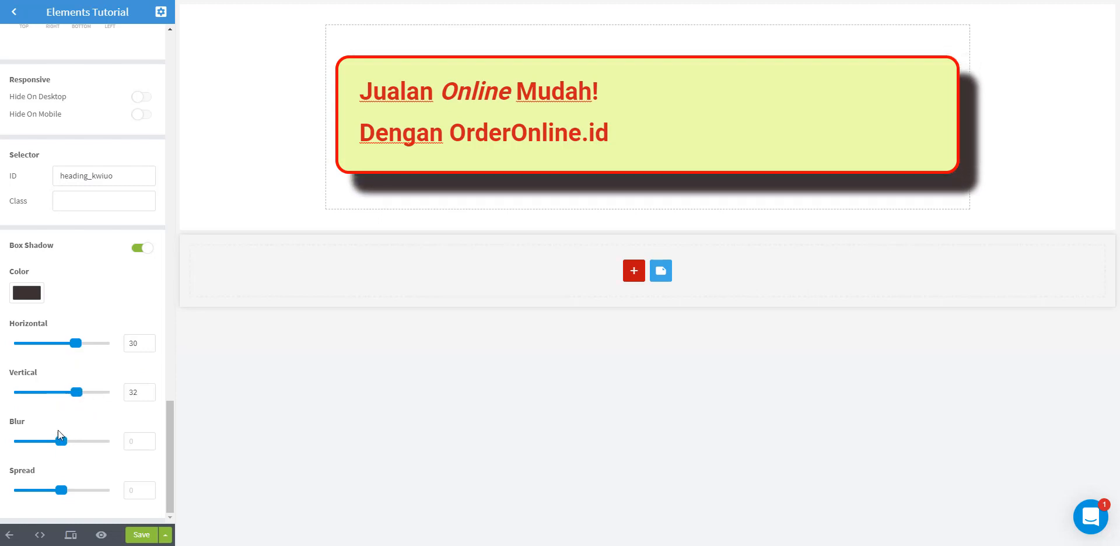
pyautogui.moveTo(61, 444)
pyautogui.mouseDown()
pyautogui.moveTo(77, 445)
pyautogui.moveTo(46, 447)
pyautogui.moveTo(71, 447)
pyautogui.mouseUp()
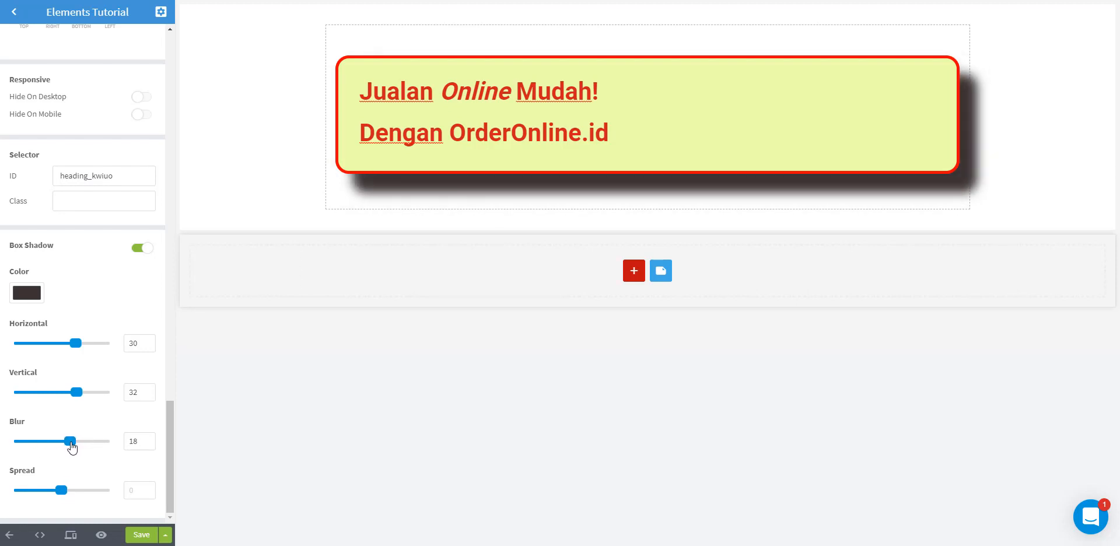
pyautogui.moveTo(63, 494)
pyautogui.mouseDown()
pyautogui.moveTo(72, 497)
pyautogui.moveTo(62, 498)
pyautogui.mouseUp()
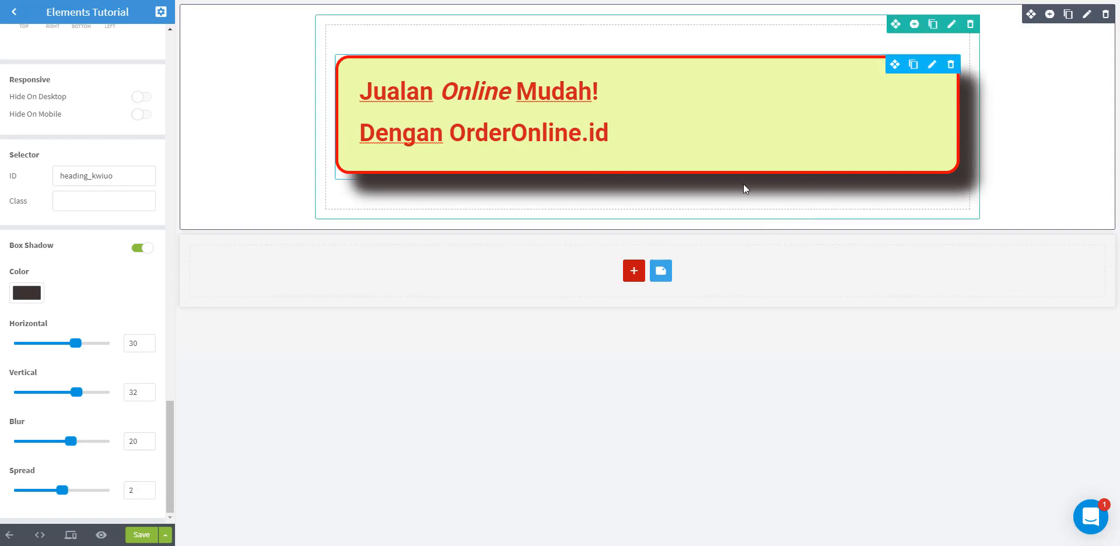
# Delete the heading and add a paragraph element in its place, opening its settings.
pyautogui.click(951, 64)
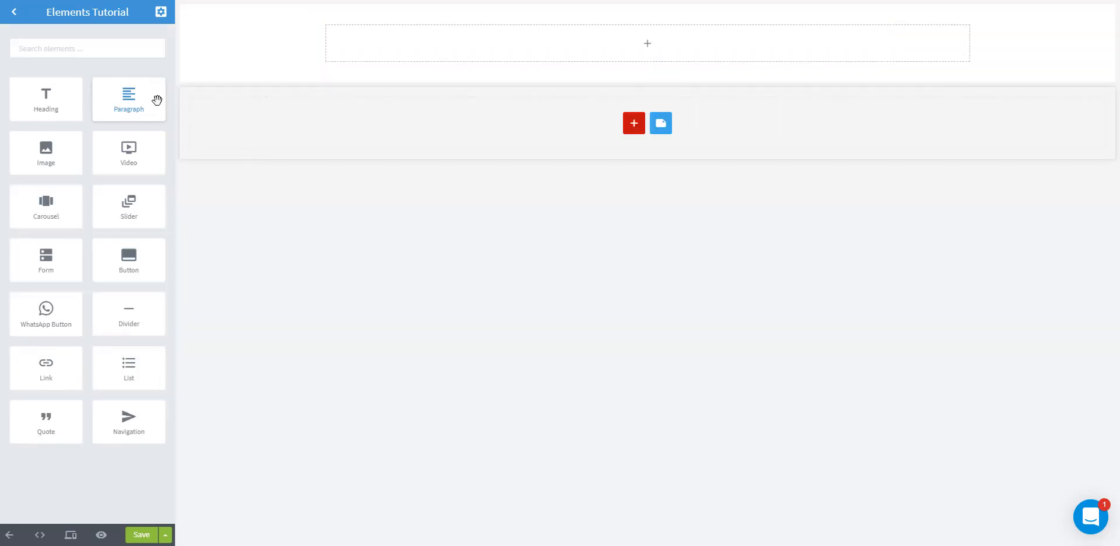
pyautogui.moveTo(129, 100); pyautogui.dragTo(462, 54)
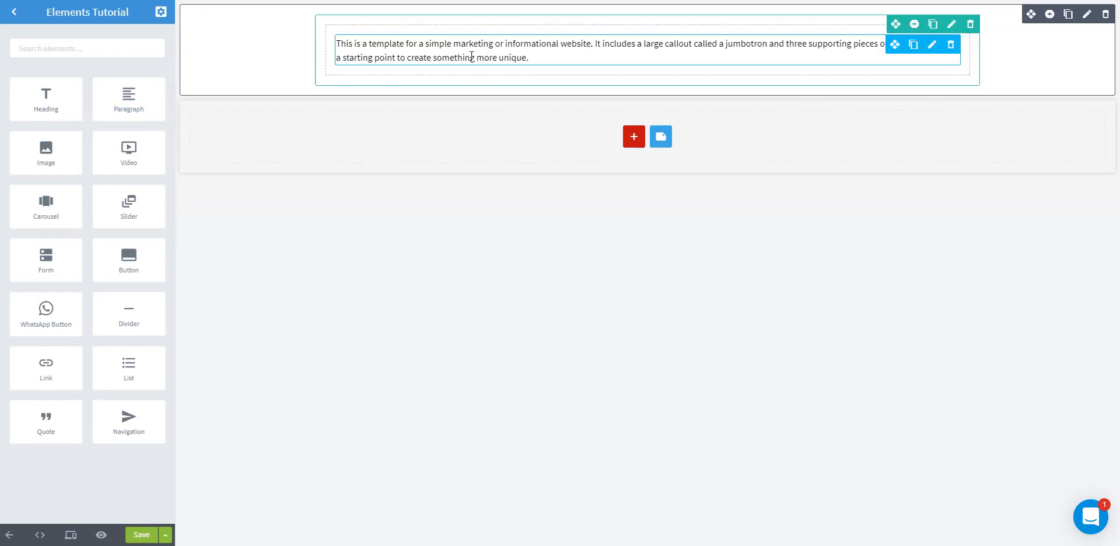
pyautogui.click(470, 58)
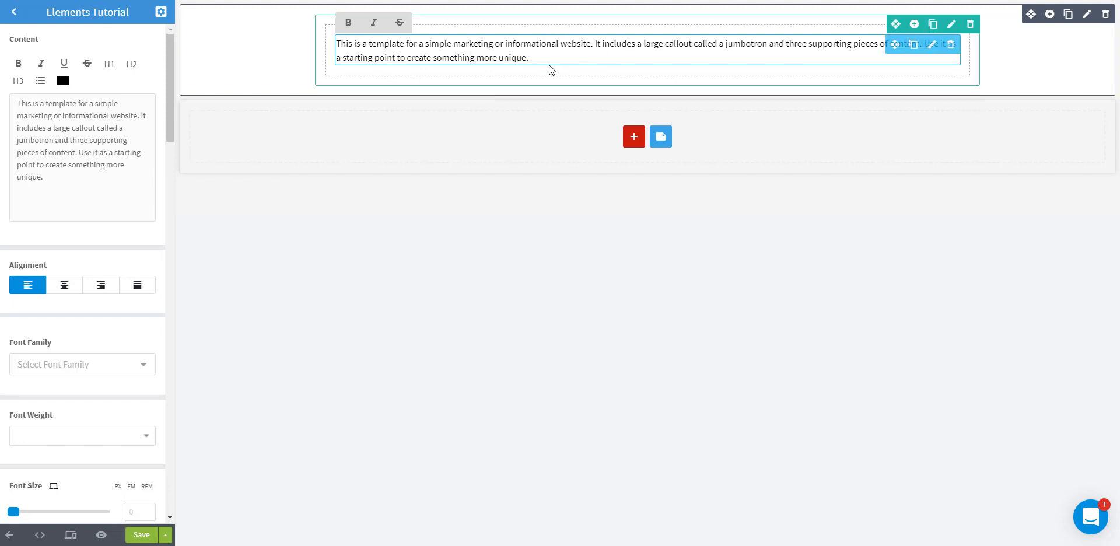
# Make the words "informational" and "includes" bold in the paragraph and strike through "callout".
pyautogui.doubleClick(538, 46)
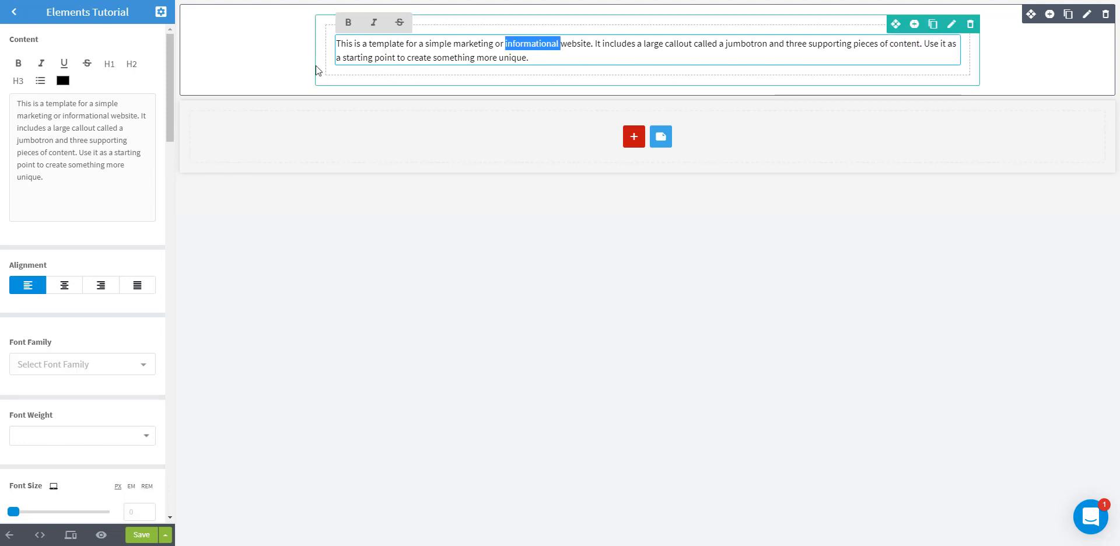
pyautogui.click(348, 22)
pyautogui.doubleClick(626, 46)
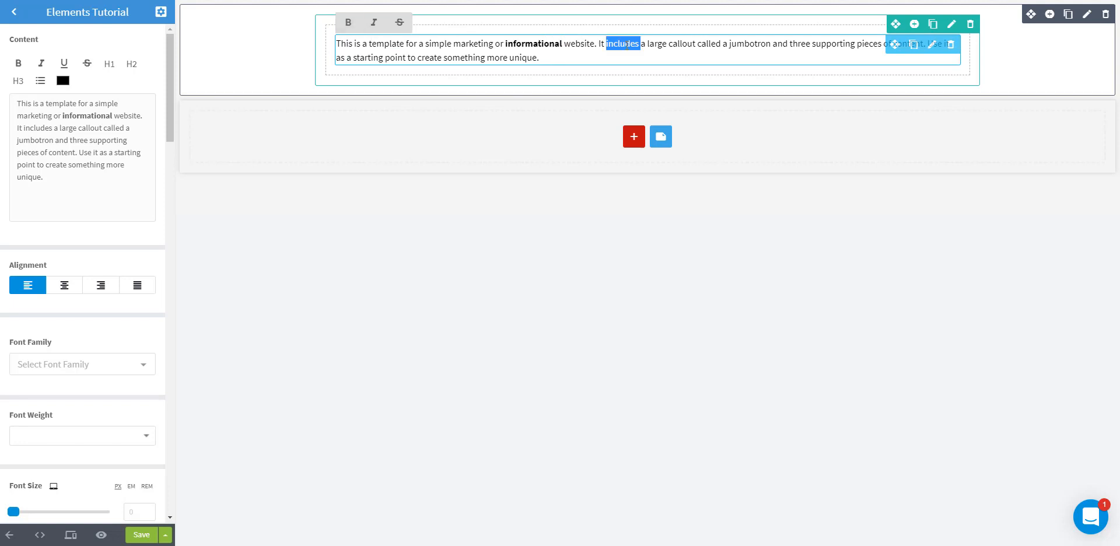
pyautogui.click(348, 22)
pyautogui.click(528, 56)
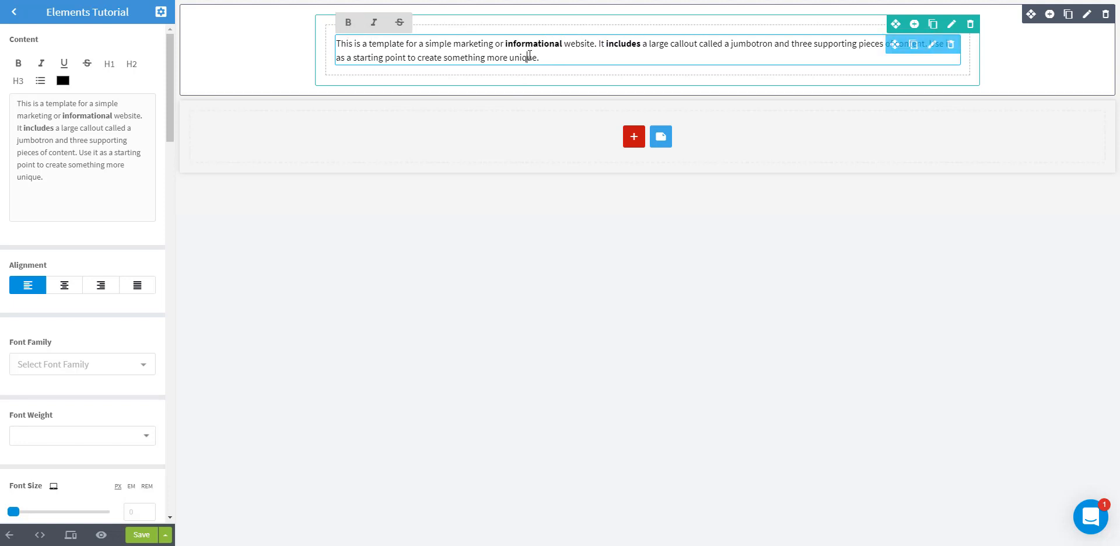
pyautogui.doubleClick(672, 44)
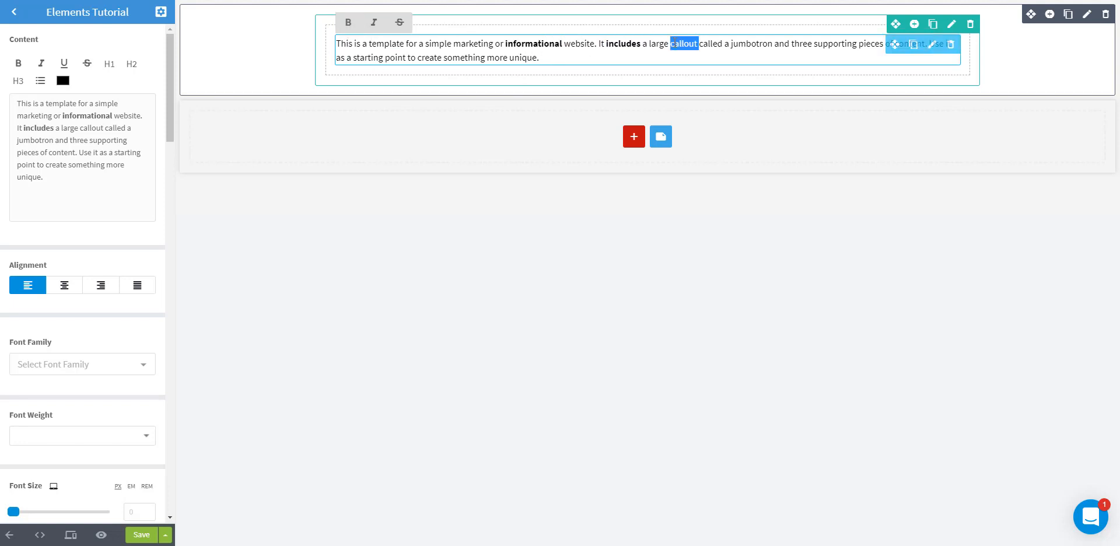
pyautogui.click(399, 23)
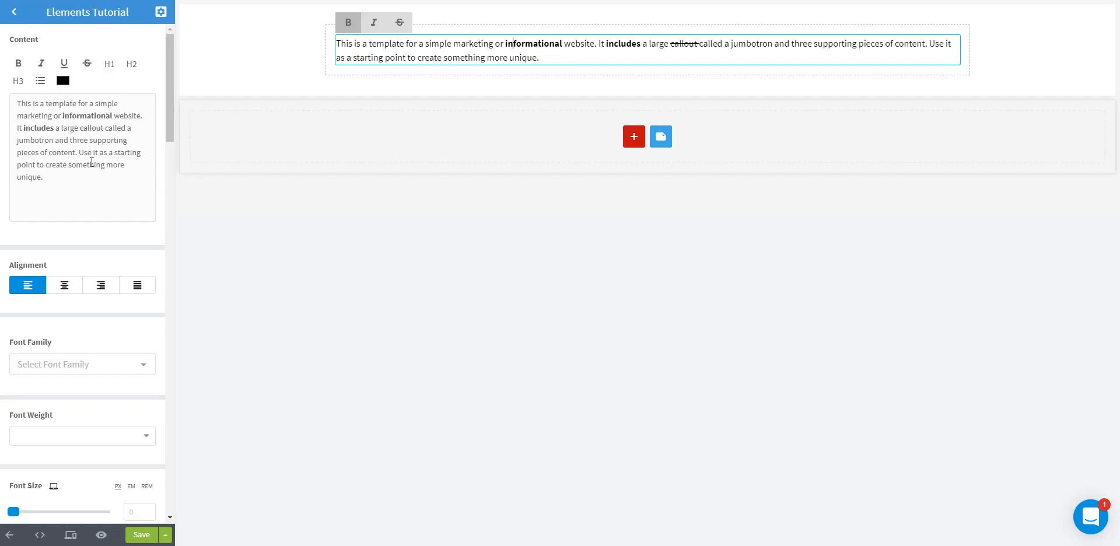
# Convert the whole paragraph text into a bulleted list.
pyautogui.click(73, 195)
pyautogui.hotkey('ctrl', 'a')
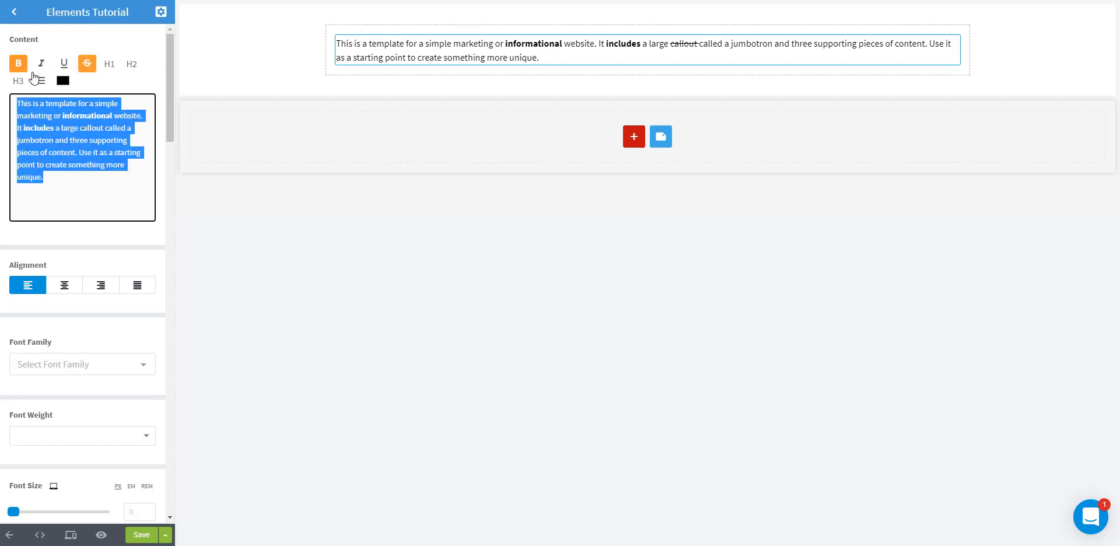
pyautogui.click(40, 82)
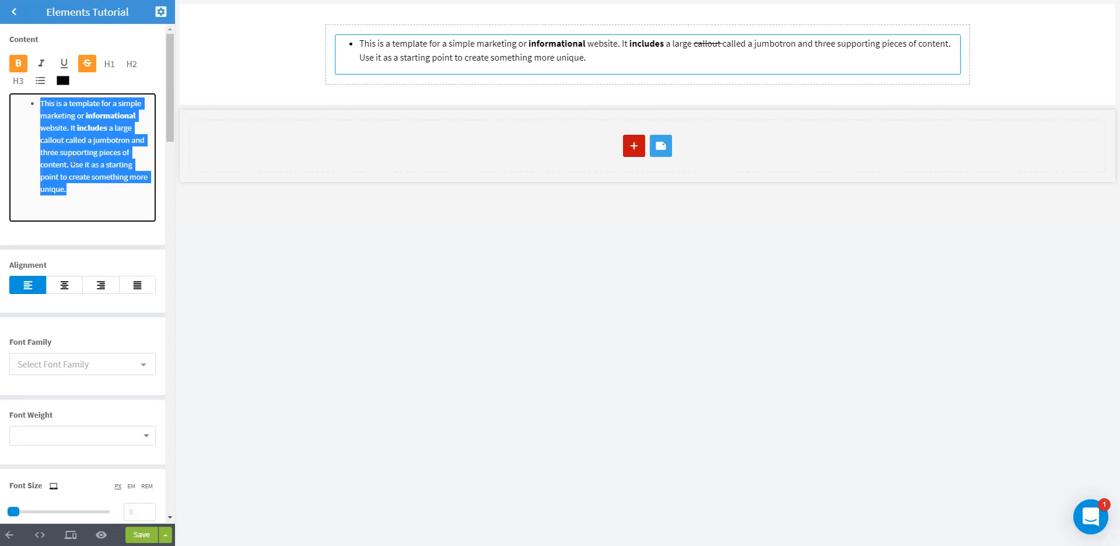
# Copy the bullet's text and paste it as two more list items below the first.
pyautogui.click(77, 178)
pyautogui.moveTo(75, 188); pyautogui.dragTo(40, 105)
pyautogui.hotkey('ctrl', 'c')
pyautogui.click(85, 190)
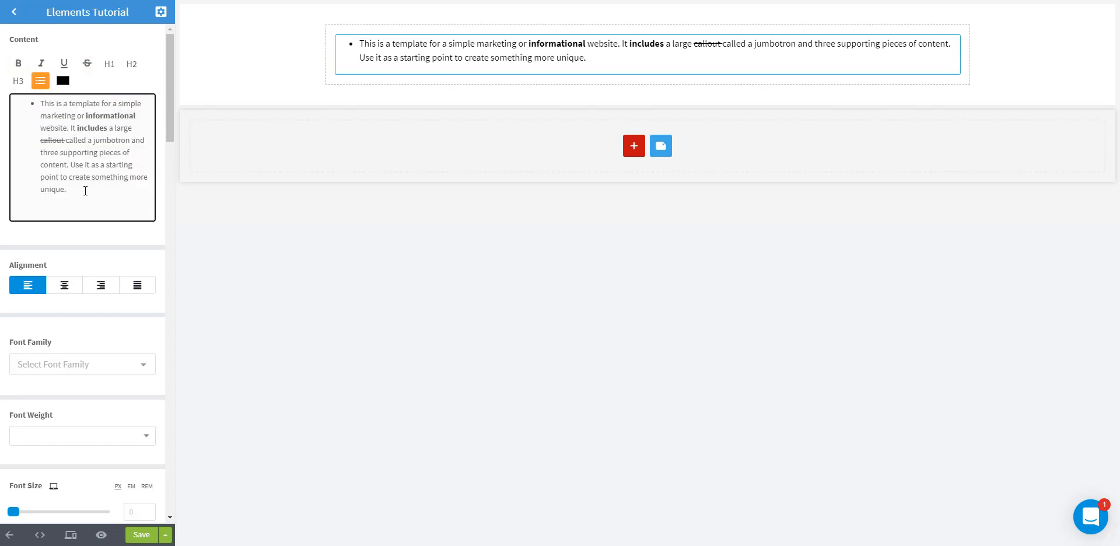
pyautogui.press('Return')
pyautogui.hotkey('ctrl', 'v')
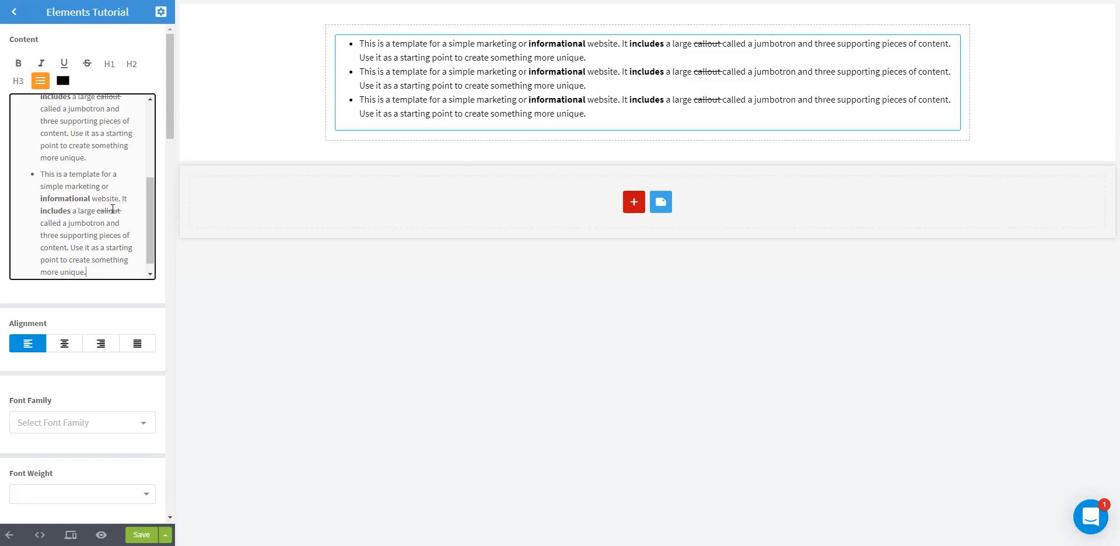
pyautogui.click(113, 211)
pyautogui.scroll(-1, 112, 209)
pyautogui.moveTo(170, 123); pyautogui.dragTo(180, 87)
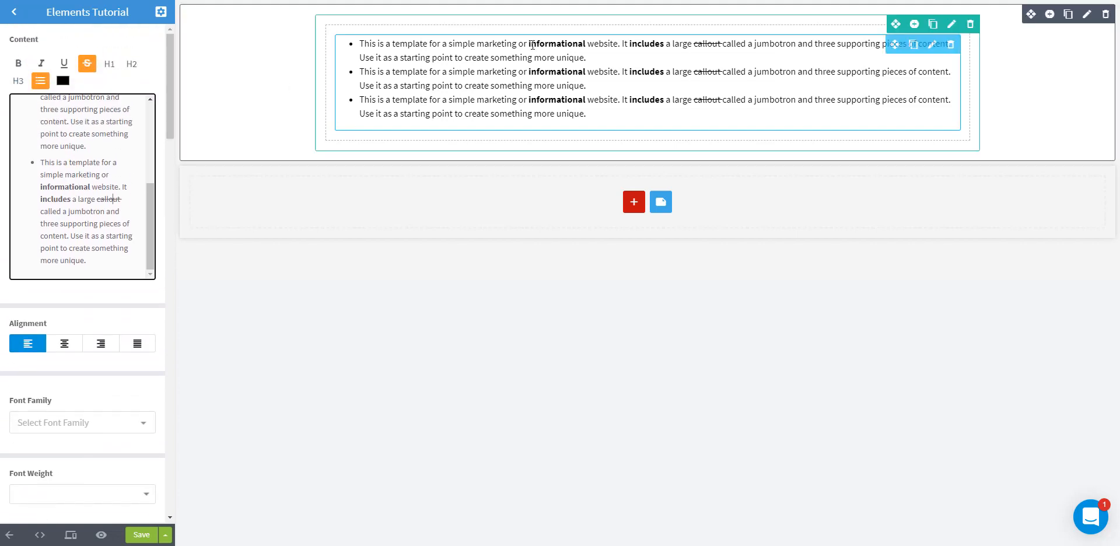
# Delete the paragraph and add an image element to the empty column, opening its settings.
pyautogui.click(950, 45)
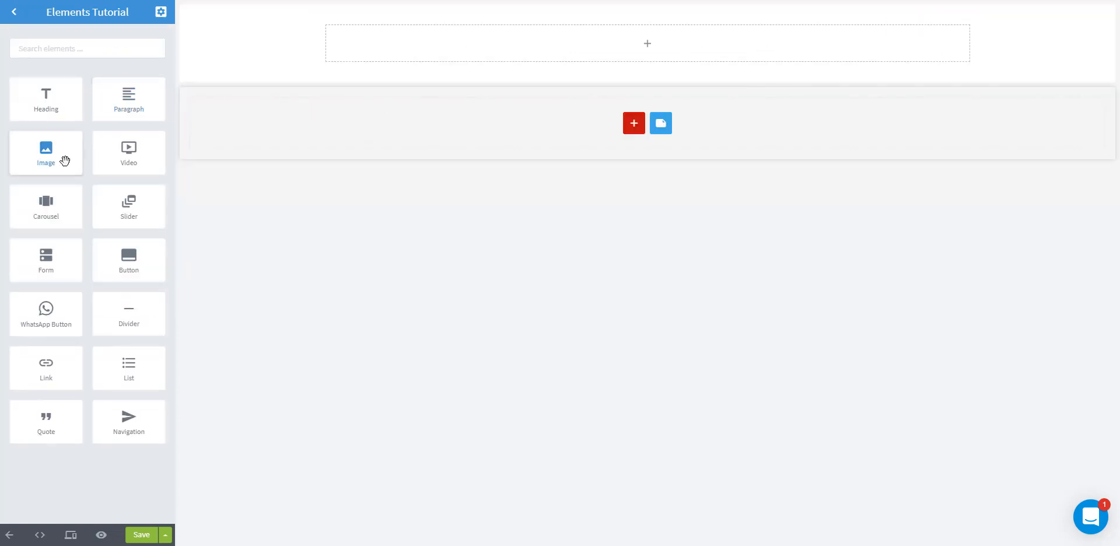
pyautogui.moveTo(65, 161); pyautogui.dragTo(519, 45)
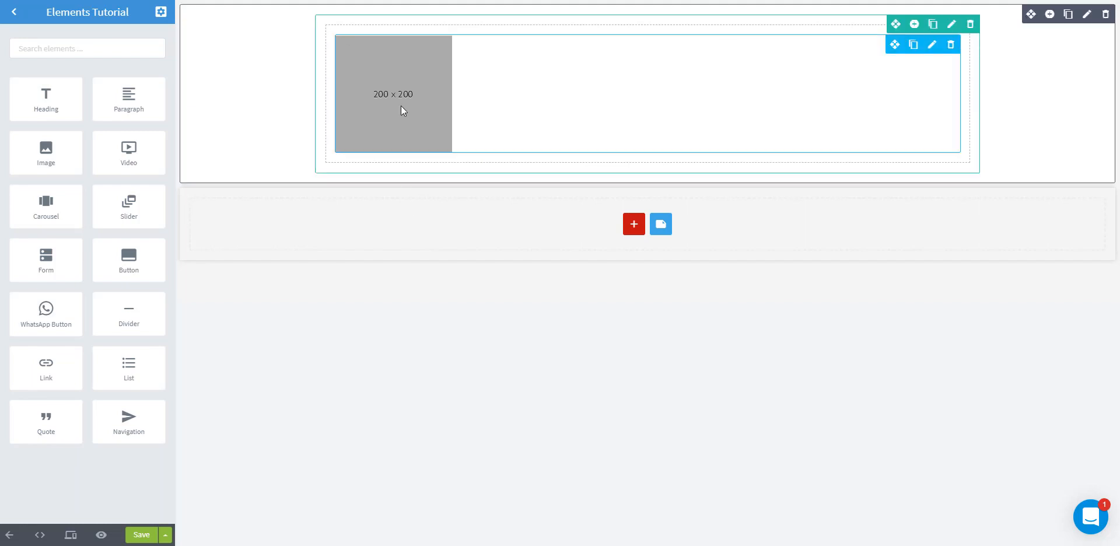
pyautogui.click(411, 79)
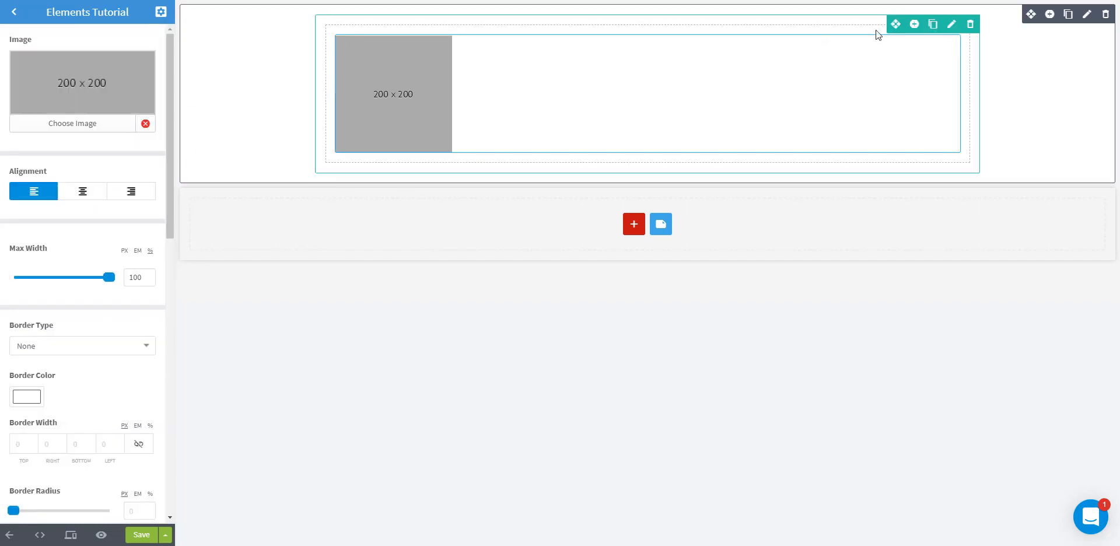
# Insert the media library picture of four overlapping wave-pattern phone cases and set its max width to 38%.
pyautogui.click(105, 106)
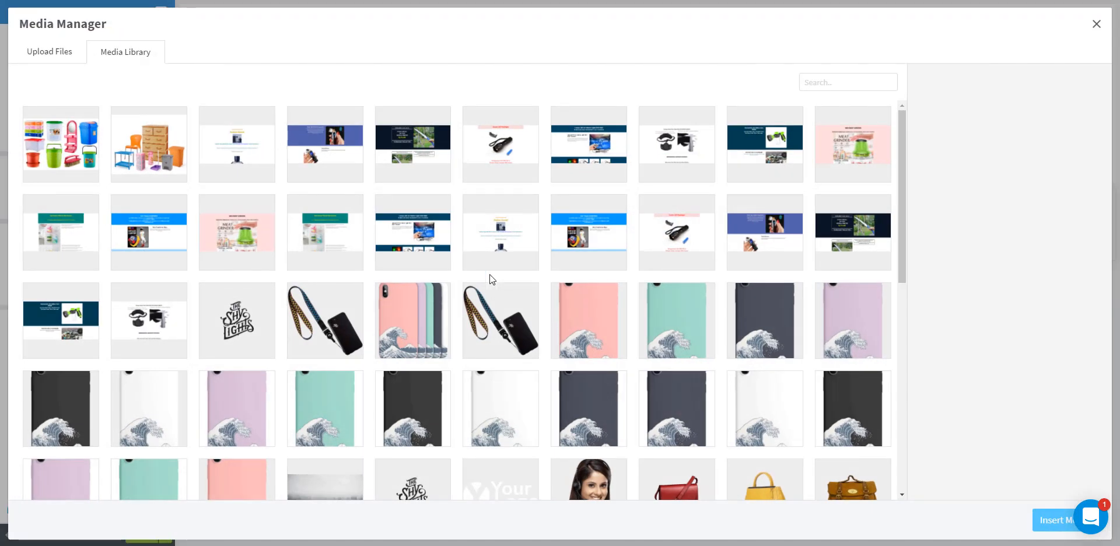
pyautogui.click(400, 313)
pyautogui.click(1036, 533)
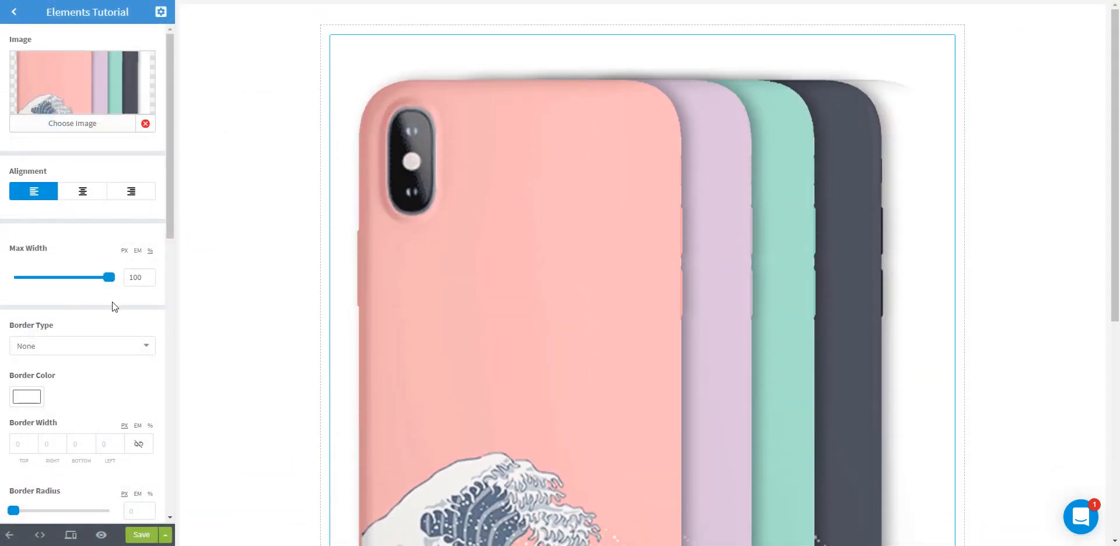
pyautogui.moveTo(112, 281); pyautogui.dragTo(52, 285)
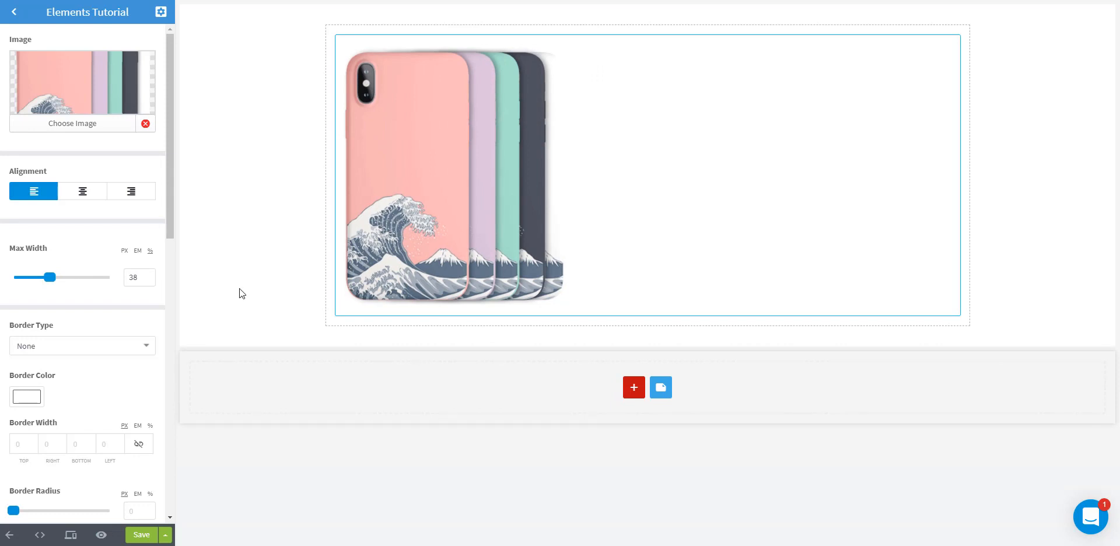
# Replace the image with a video element, open its settings and select the whole source URL.
pyautogui.click(952, 45)
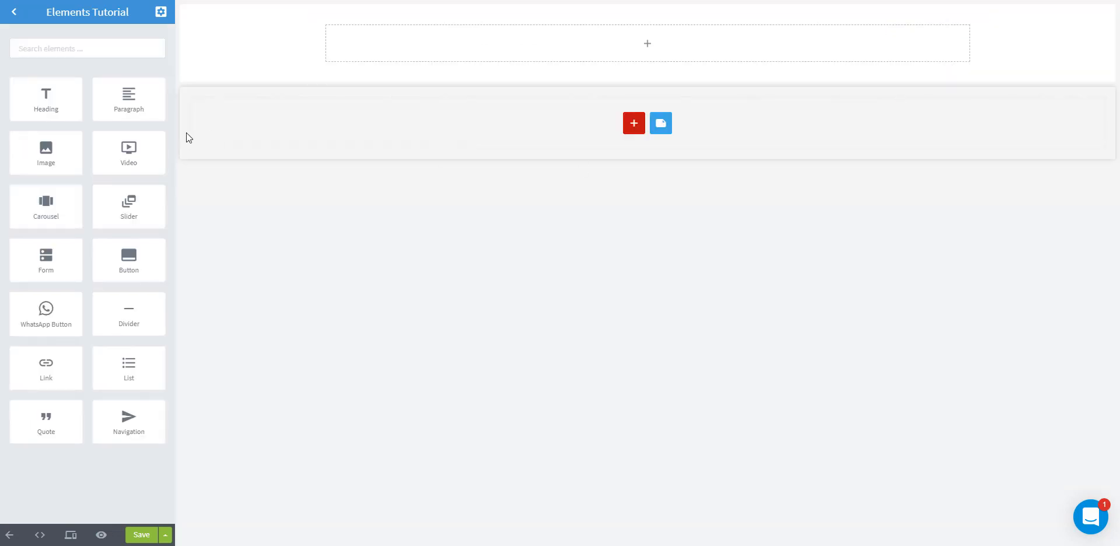
pyautogui.moveTo(132, 152); pyautogui.dragTo(592, 59)
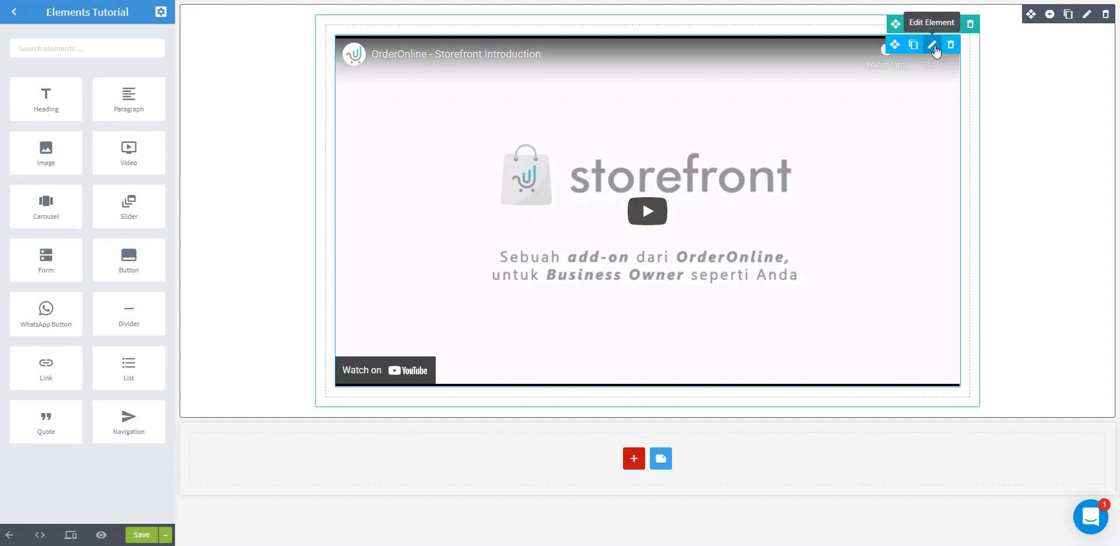
pyautogui.click(933, 45)
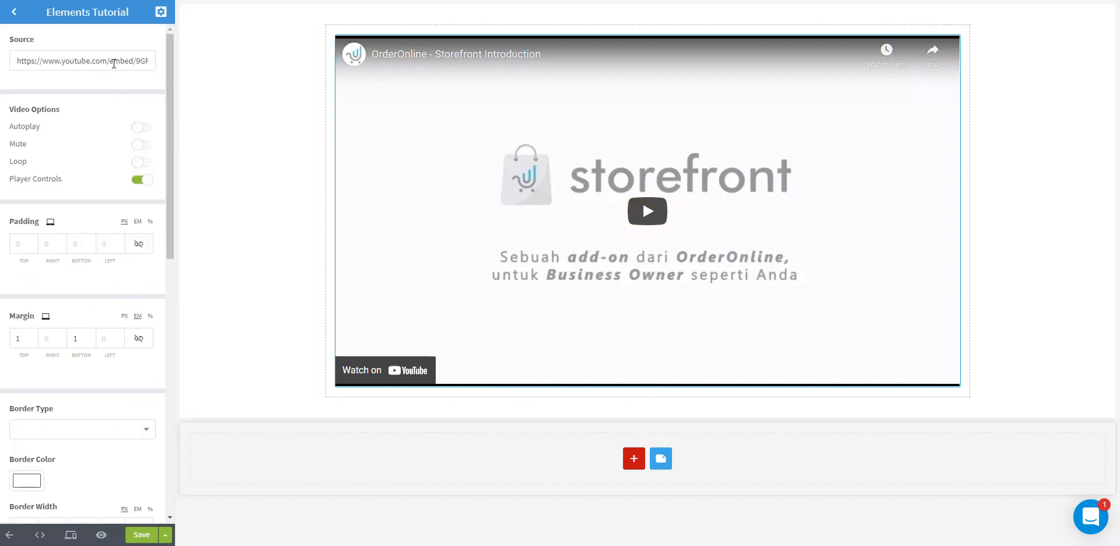
pyautogui.tripleClick(114, 63)
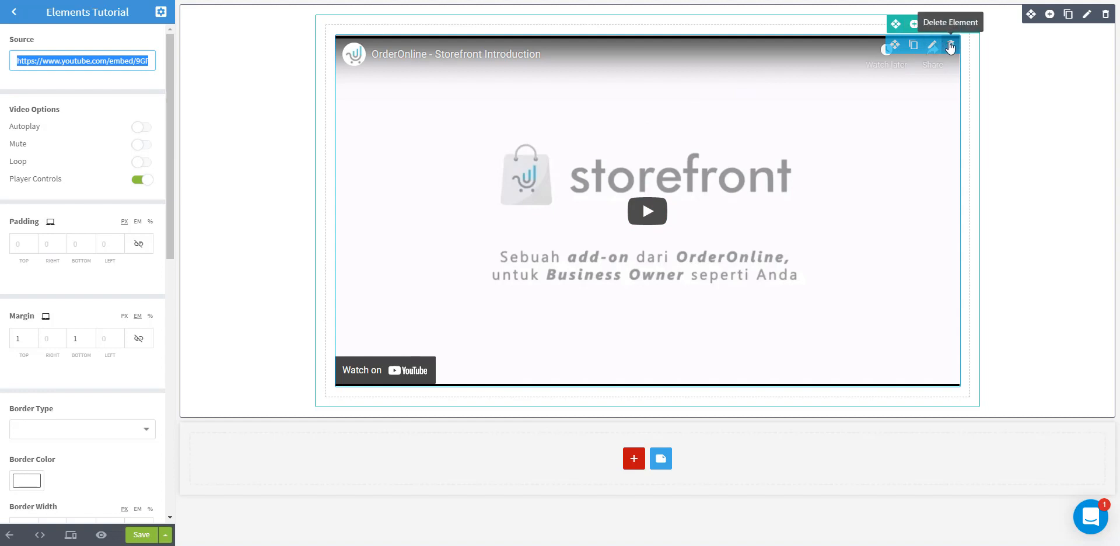
# Replace the video with a carousel element and open the carousel's settings.
pyautogui.click(950, 45)
pyautogui.moveTo(50, 213); pyautogui.dragTo(544, 61)
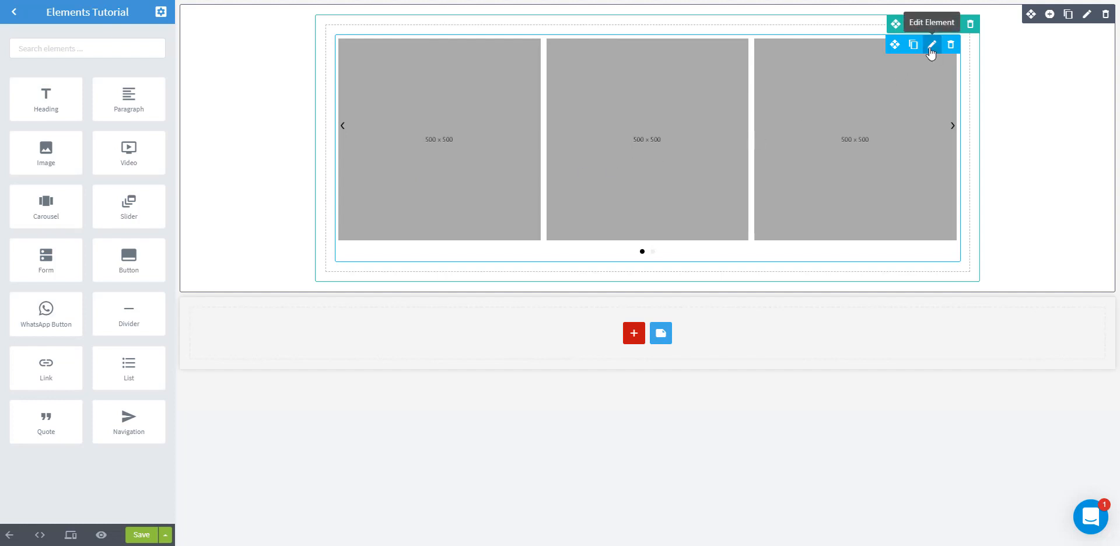
pyautogui.click(931, 47)
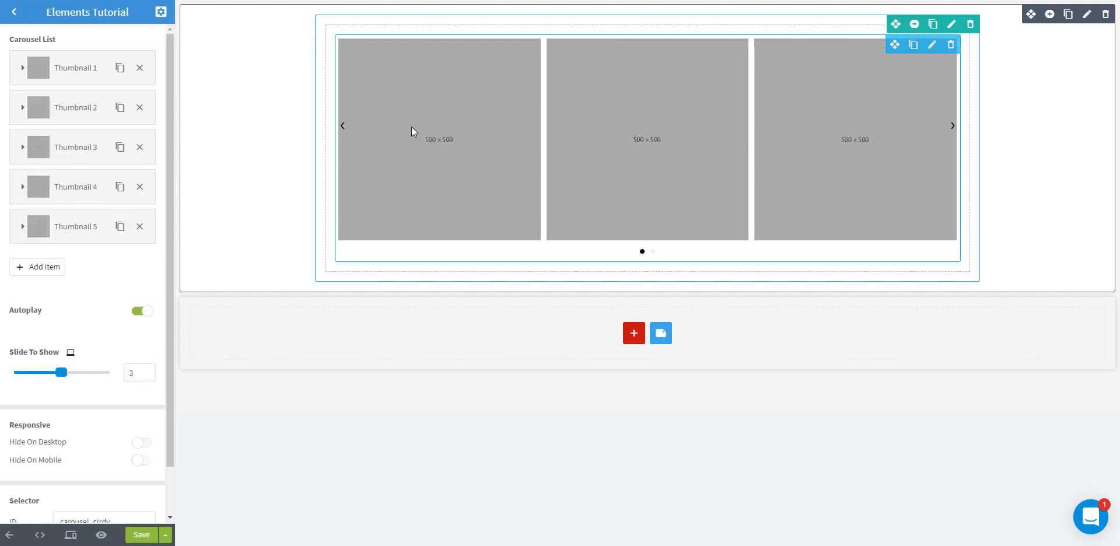
# Set the carousel's first thumbnail to the media library picture of the single pink wave-pattern phone case.
pyautogui.click(76, 78)
pyautogui.click(87, 157)
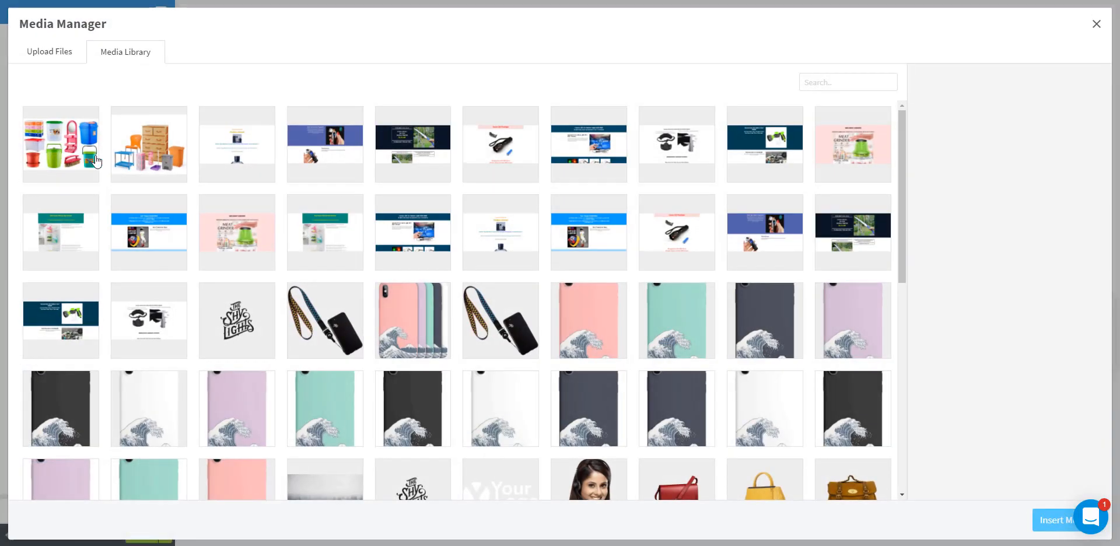
pyautogui.scroll(-1, 402, 161)
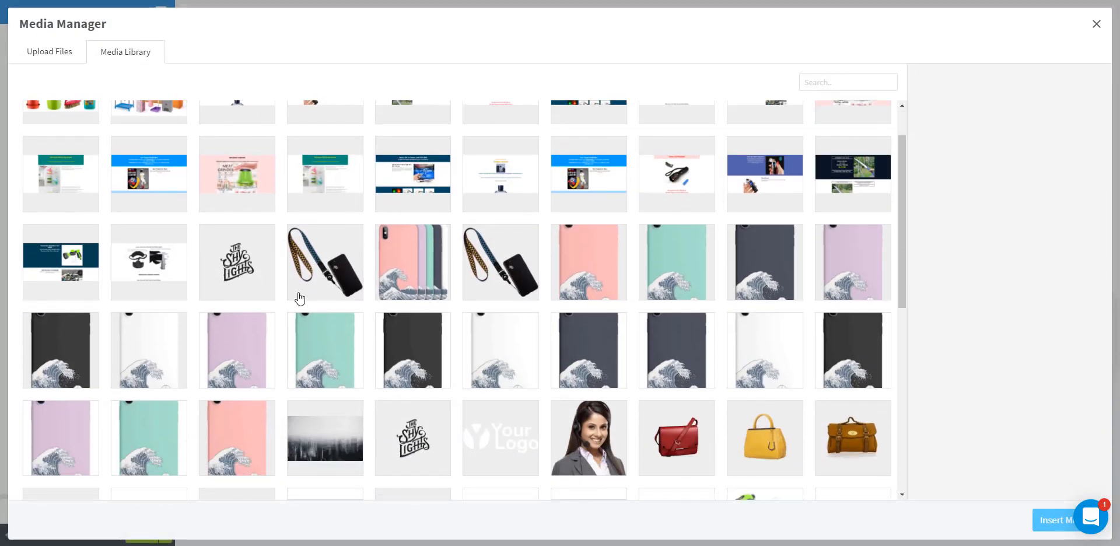
pyautogui.click(586, 262)
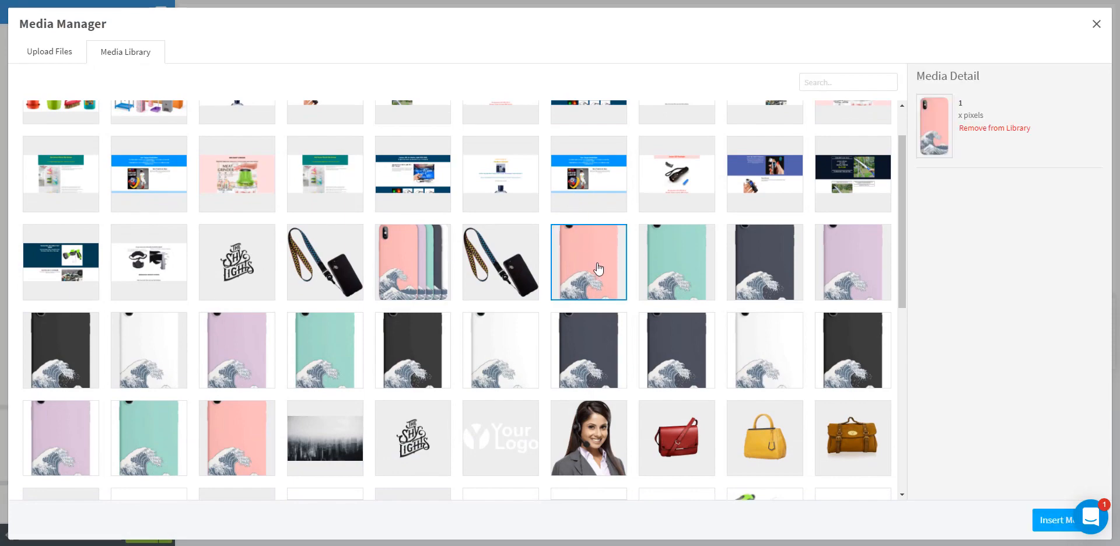
pyautogui.click(1053, 520)
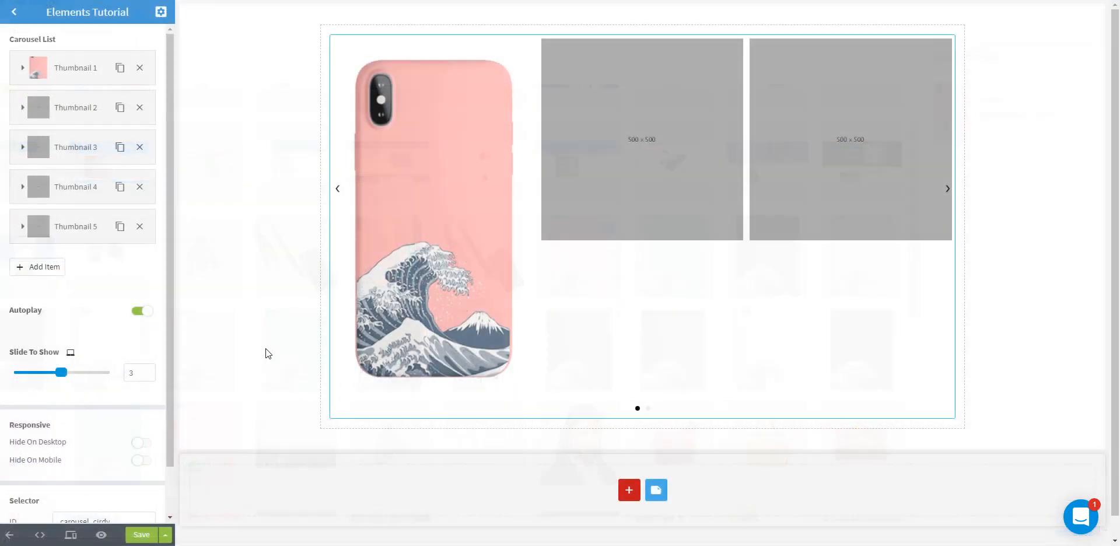
# Set Thumbnail 2 to the mint green wave-pattern phone case picture and Thumbnail 3 to the navy one.
pyautogui.click(85, 110)
pyautogui.click(85, 159)
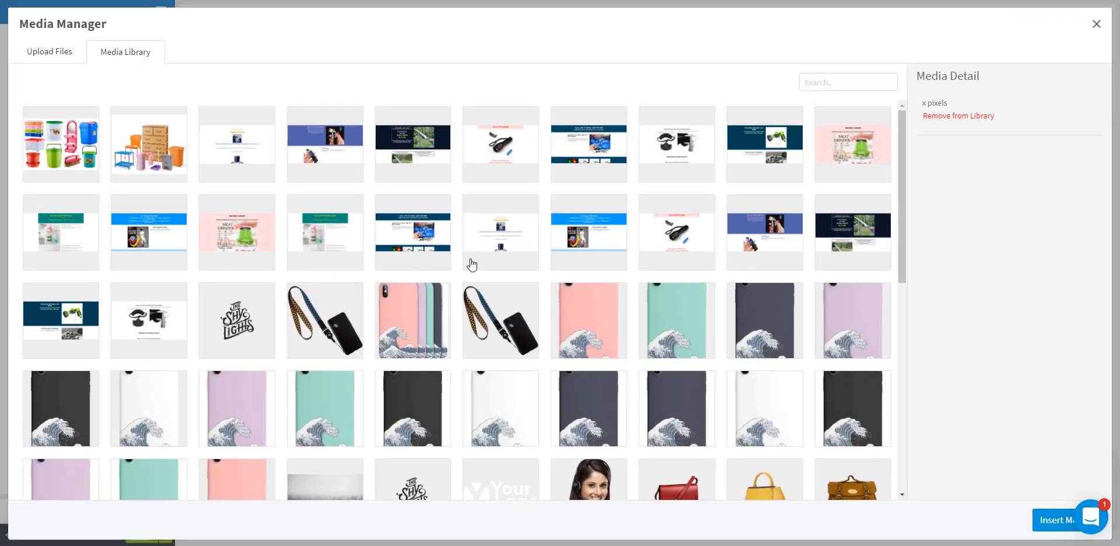
pyautogui.click(649, 301)
pyautogui.click(1053, 520)
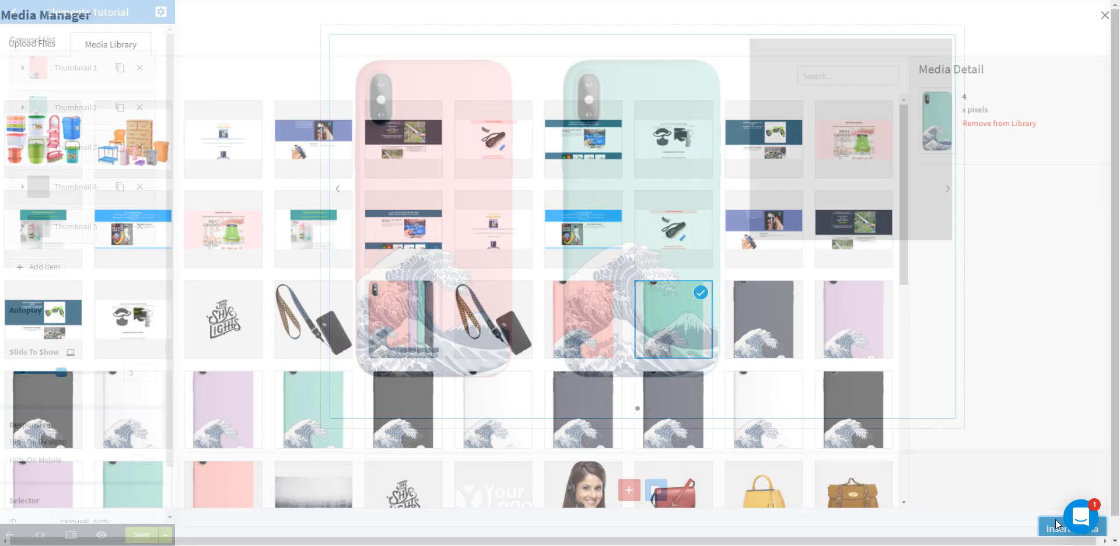
pyautogui.click(88, 151)
pyautogui.click(110, 197)
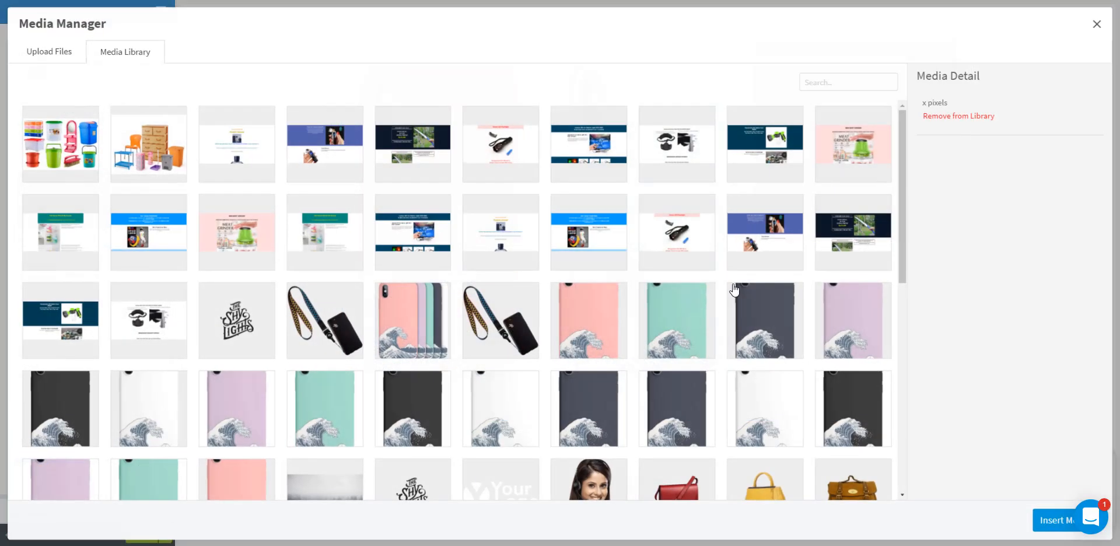
pyautogui.click(769, 318)
pyautogui.click(1053, 520)
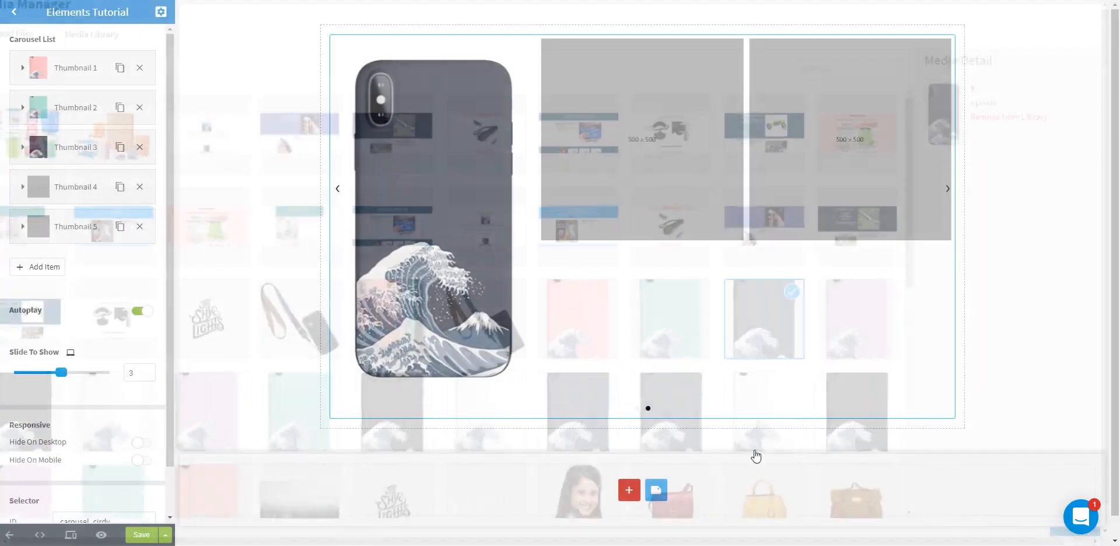
# Set Thumbnail 4 to the lilac wave-pattern phone case picture and Thumbnail 5 to the black one.
pyautogui.click(89, 191)
pyautogui.click(119, 266)
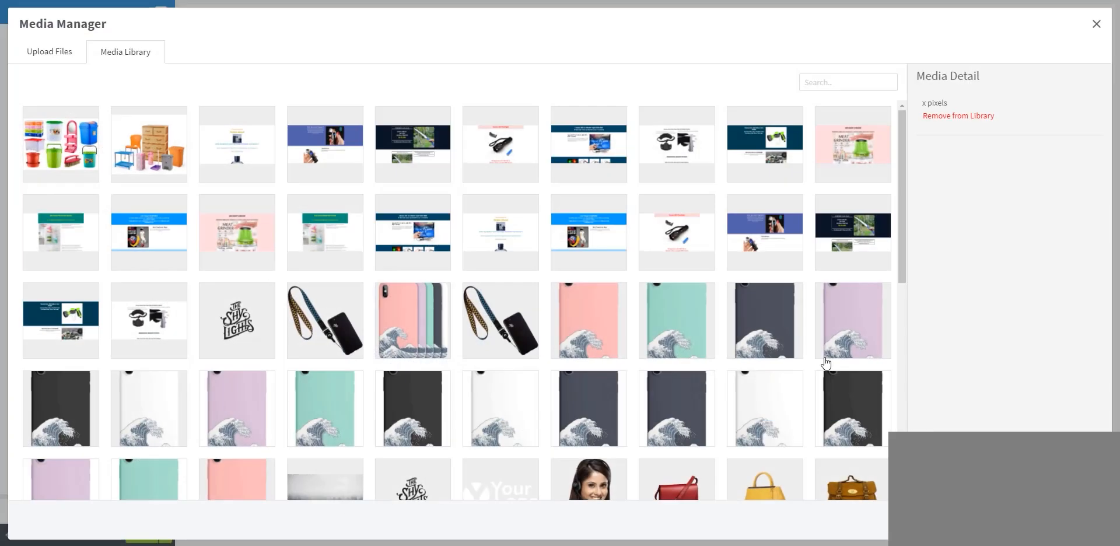
pyautogui.click(845, 329)
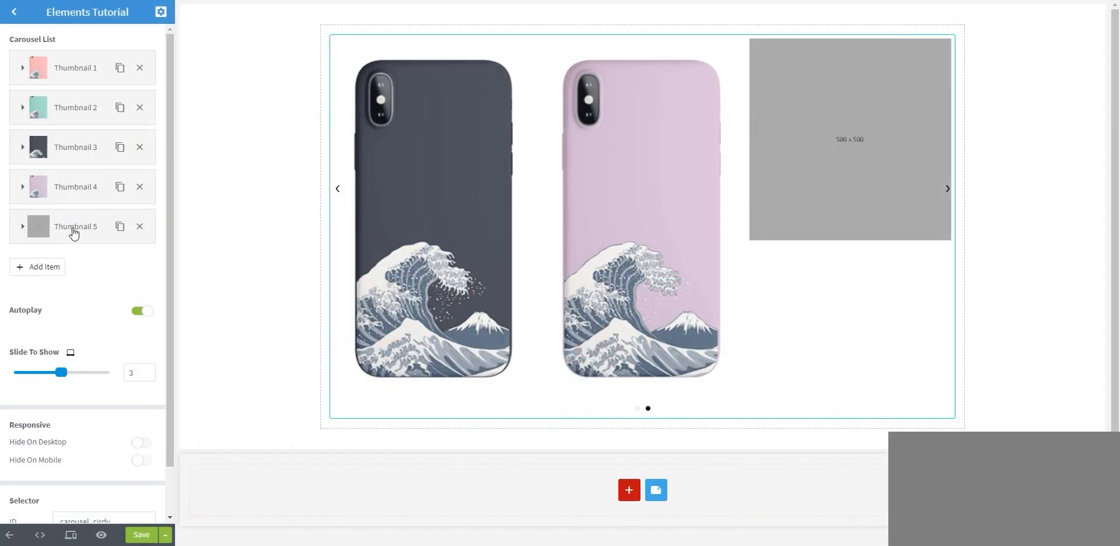
pyautogui.click(74, 230)
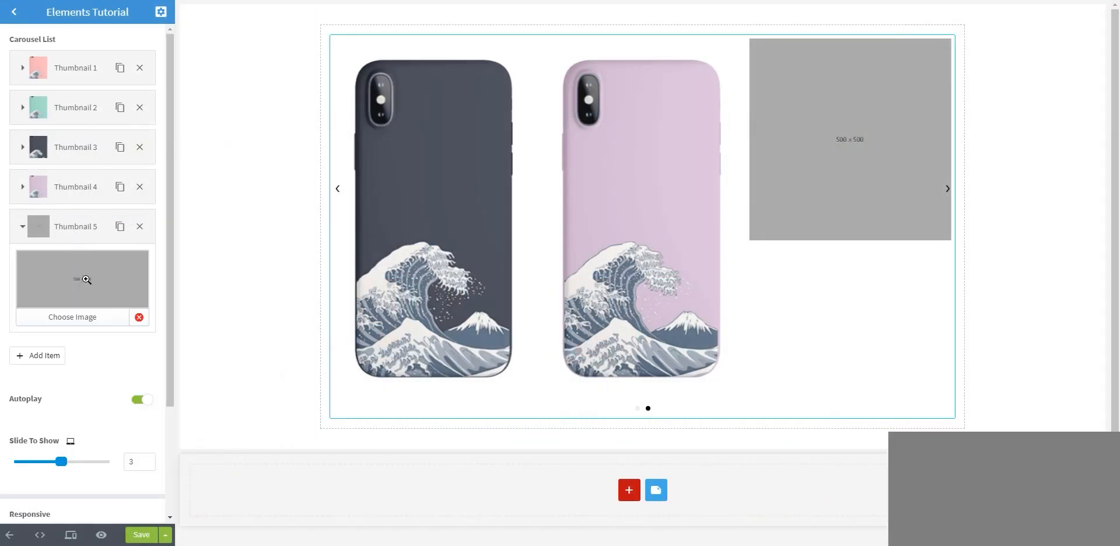
pyautogui.click(86, 280)
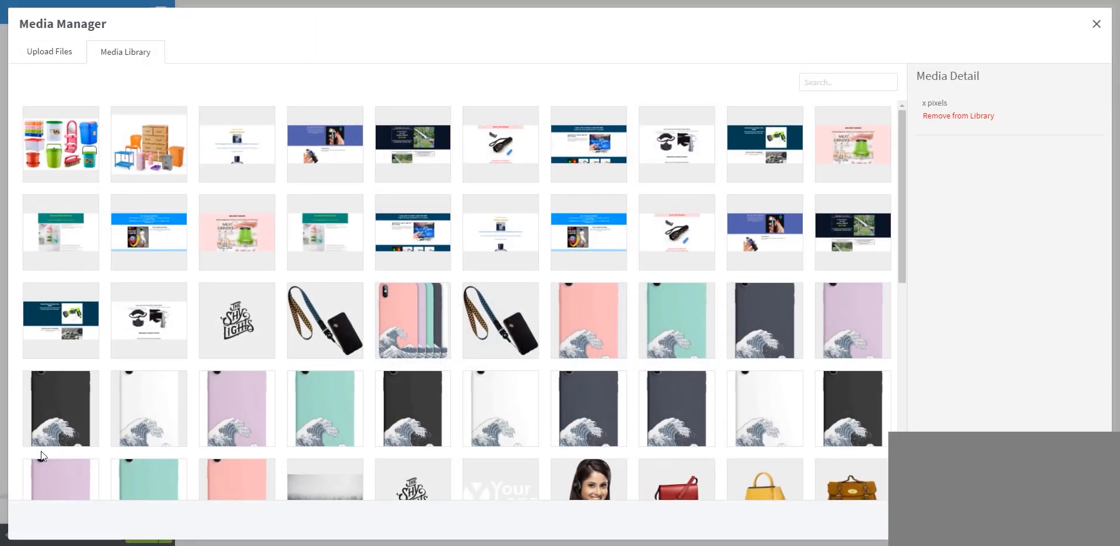
pyautogui.click(77, 416)
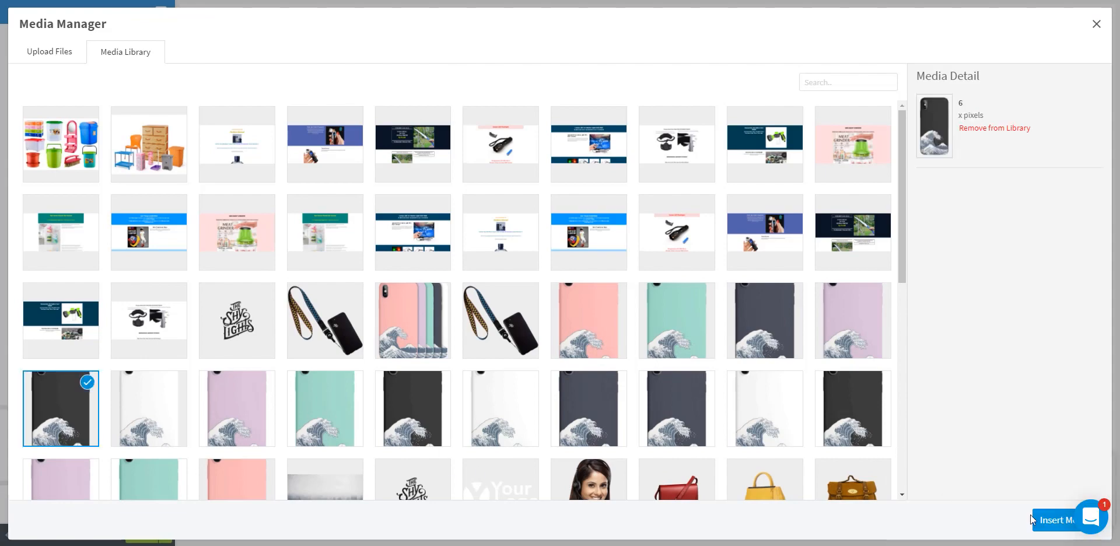
pyautogui.click(1031, 520)
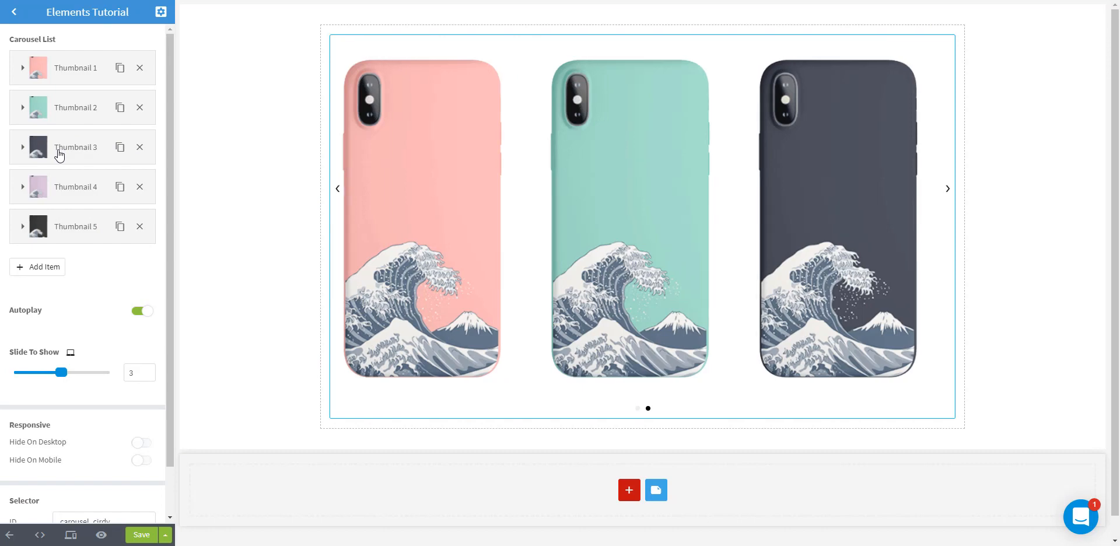
# Add a new carousel item, and duplicate both that placeholder and the black phone case item.
pyautogui.click(51, 270)
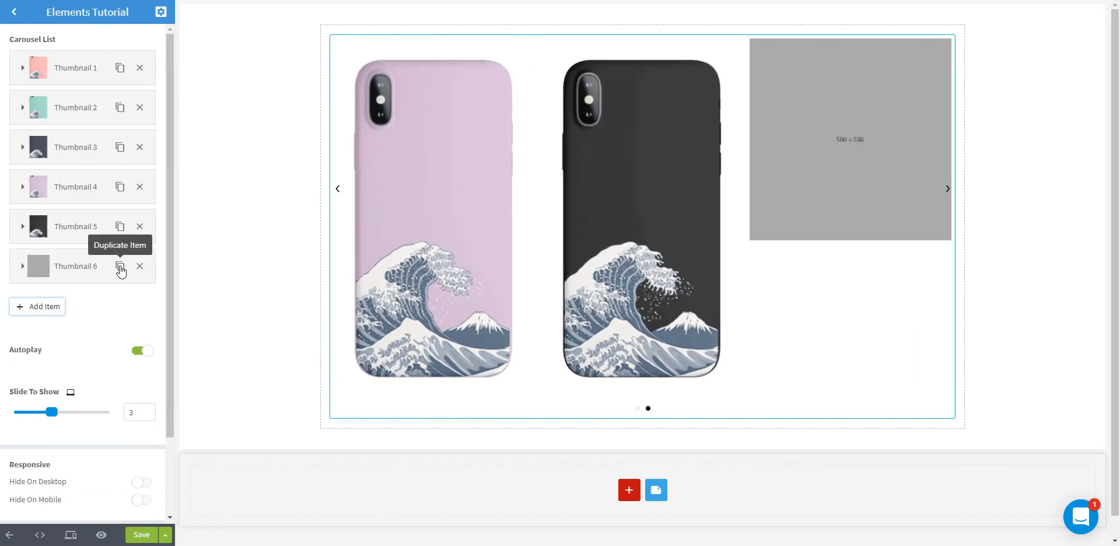
pyautogui.click(120, 266)
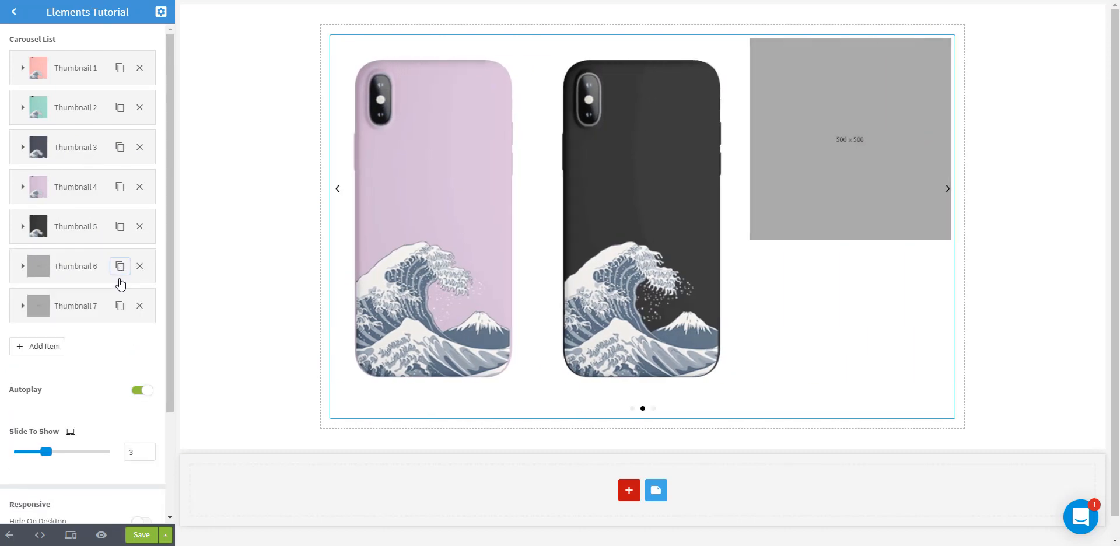
pyautogui.click(120, 226)
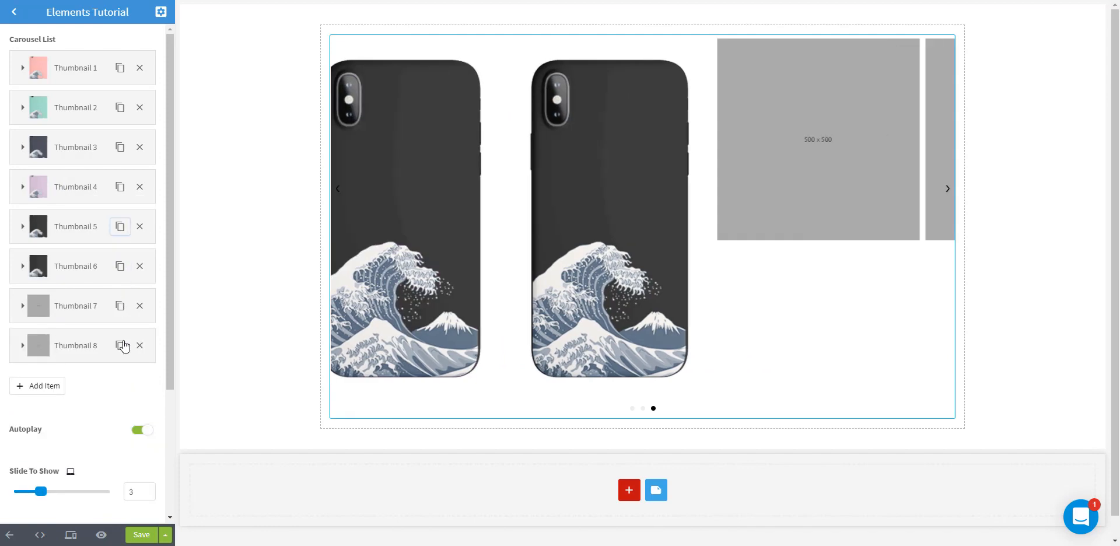
# Remove the two placeholder items and the duplicated black phone case from the carousel list.
pyautogui.click(140, 306)
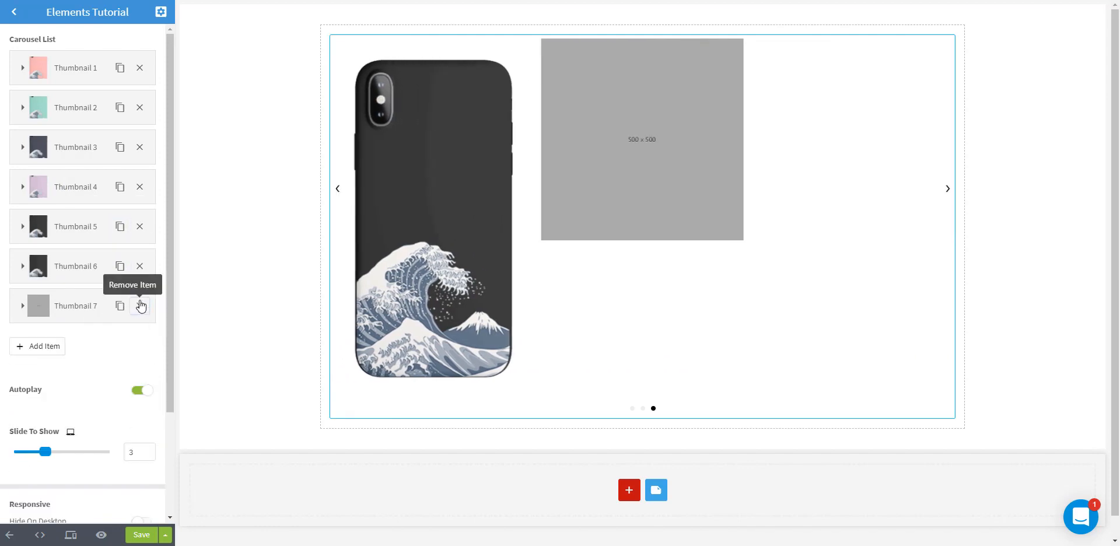
pyautogui.click(140, 306)
pyautogui.click(139, 266)
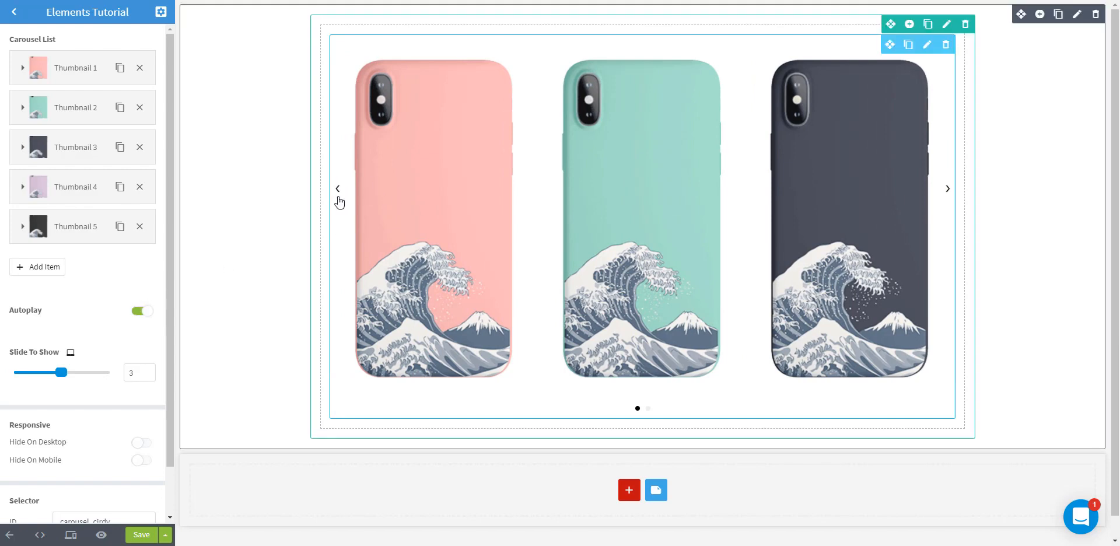
# Turn off the carousel's autoplay and page through its slides manually in both directions.
pyautogui.click(141, 312)
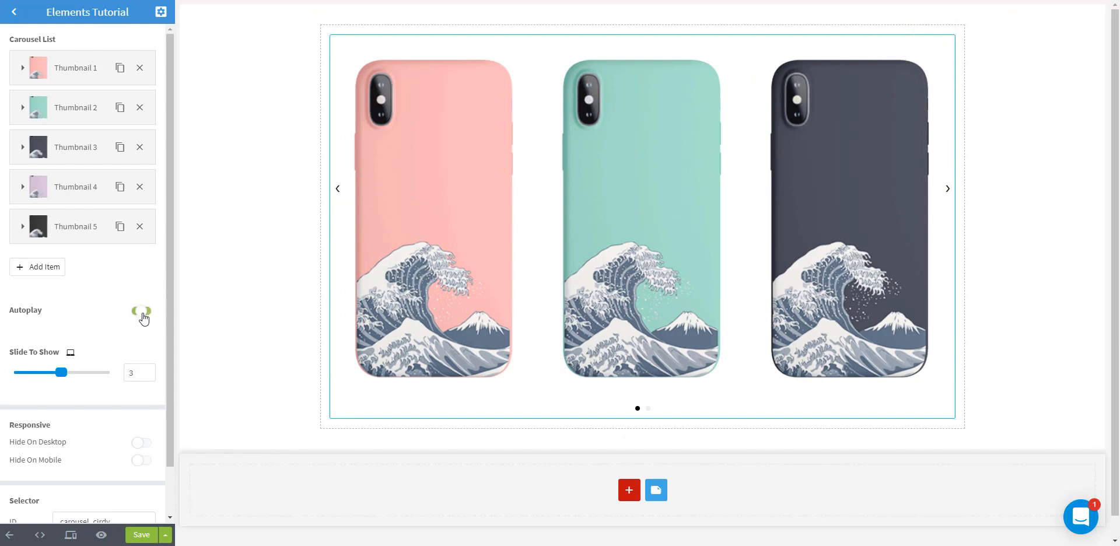
pyautogui.click(340, 192)
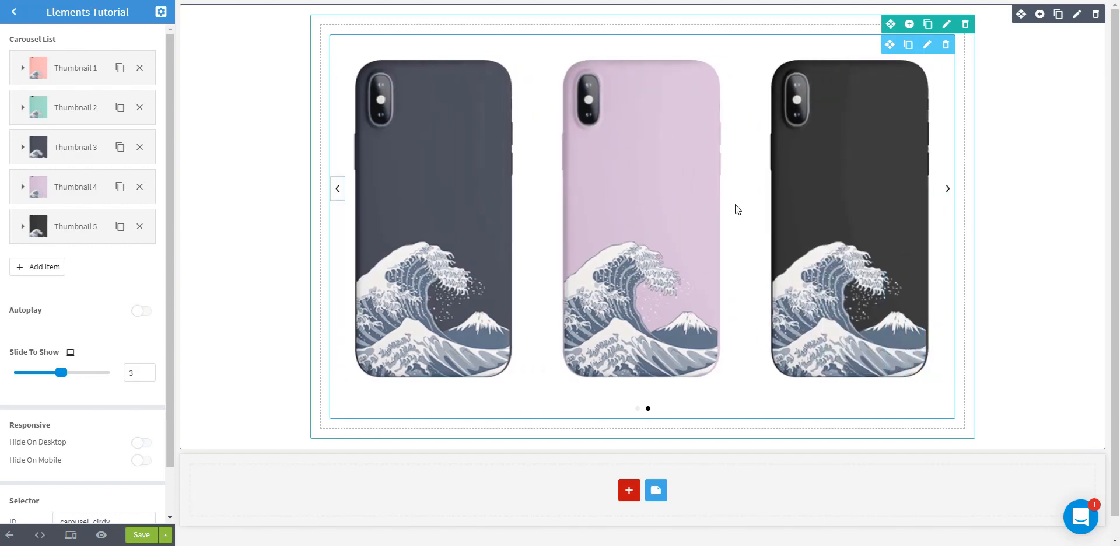
pyautogui.click(948, 189)
pyautogui.click(949, 191)
pyautogui.click(948, 190)
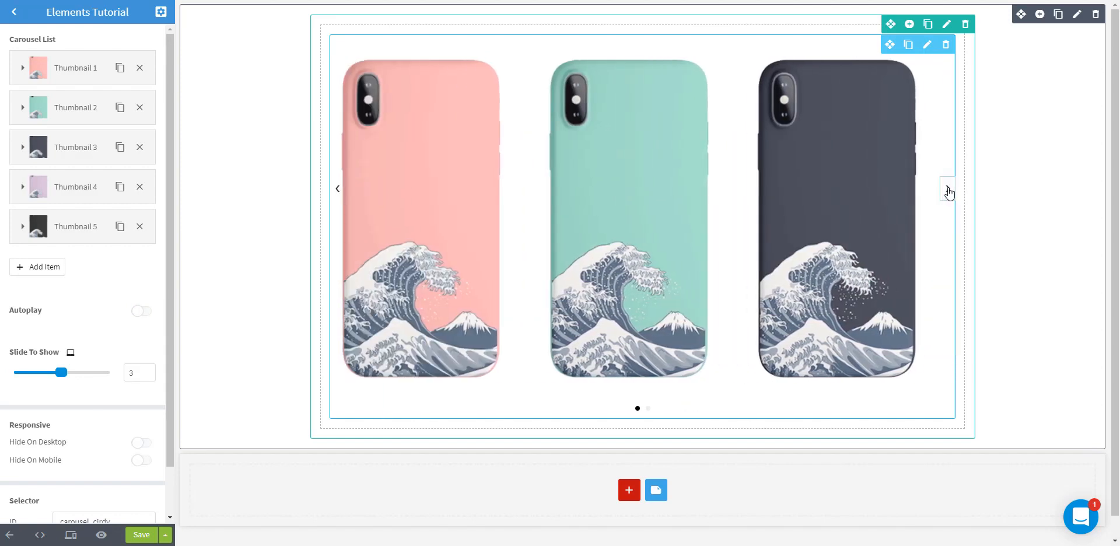
pyautogui.click(948, 190)
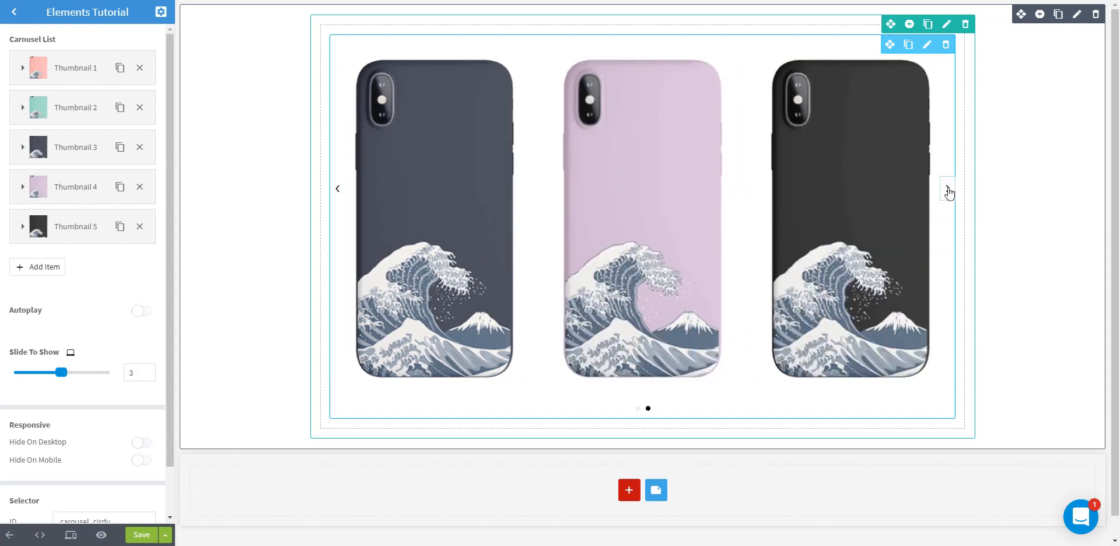
pyautogui.click(948, 191)
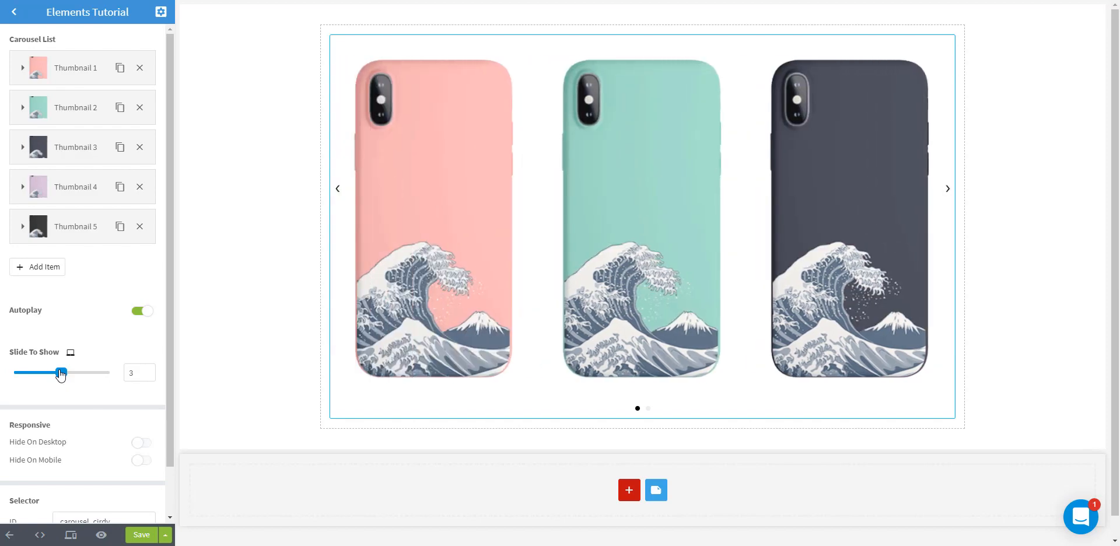
# Try showing two carousel slides at once, and set the number of slides to show to 4.
pyautogui.moveTo(60, 374); pyautogui.dragTo(46, 374)
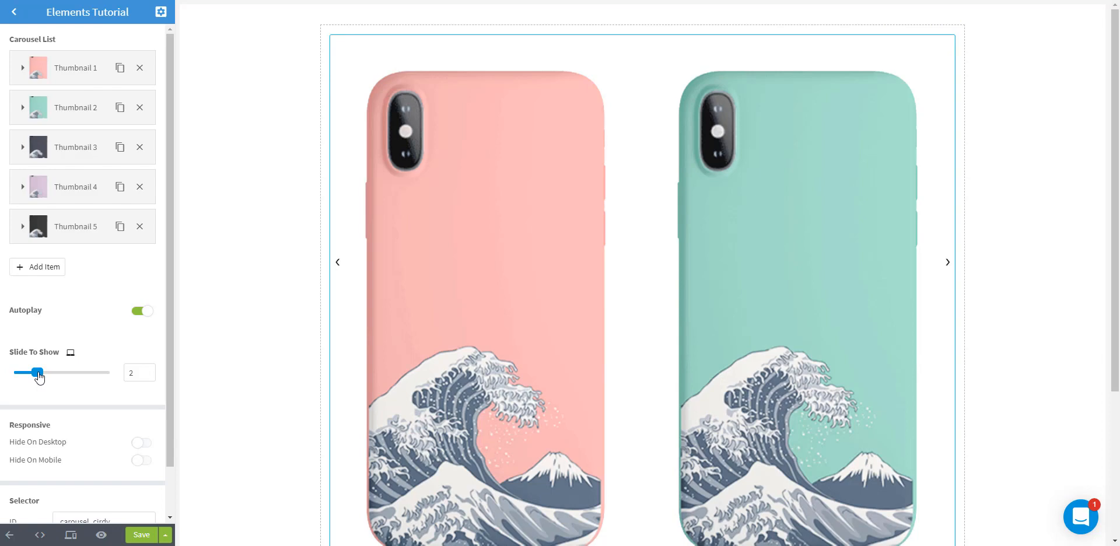
pyautogui.moveTo(42, 377); pyautogui.dragTo(53, 375)
pyautogui.click(75, 372)
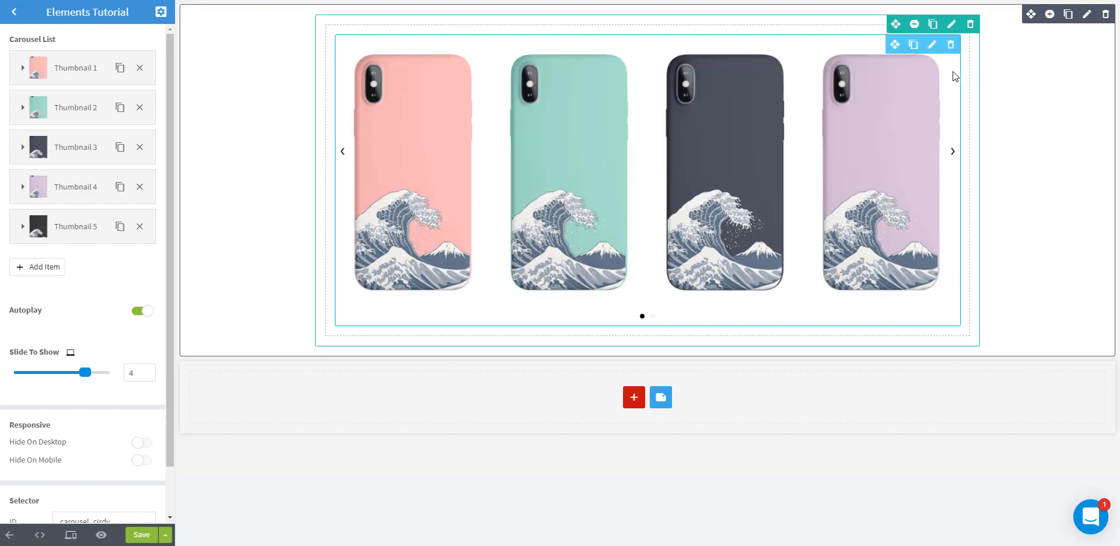
# Replace the carousel with a slider element and open the slider's settings.
pyautogui.click(950, 45)
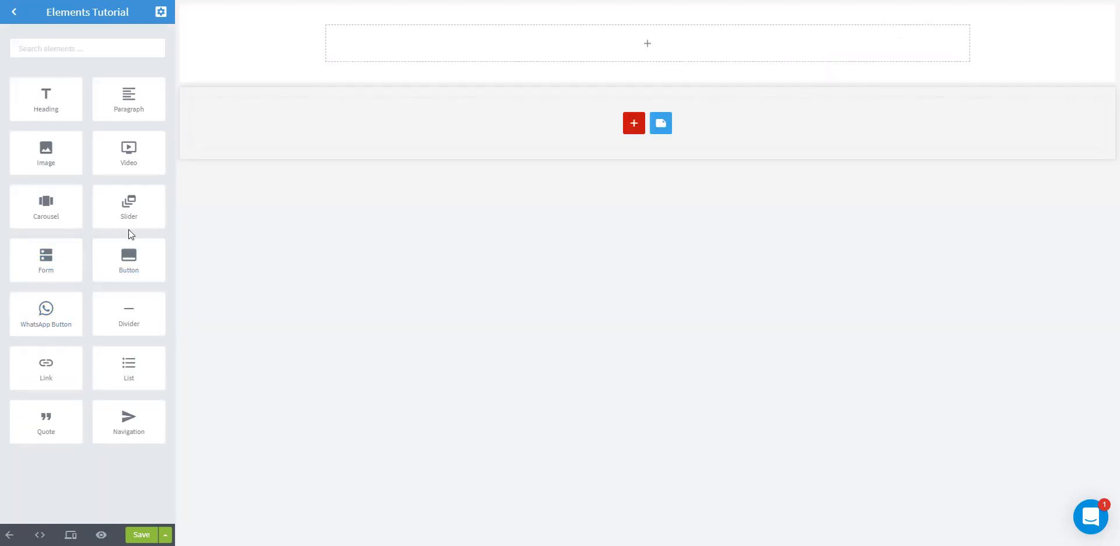
pyautogui.moveTo(129, 225); pyautogui.dragTo(645, 51)
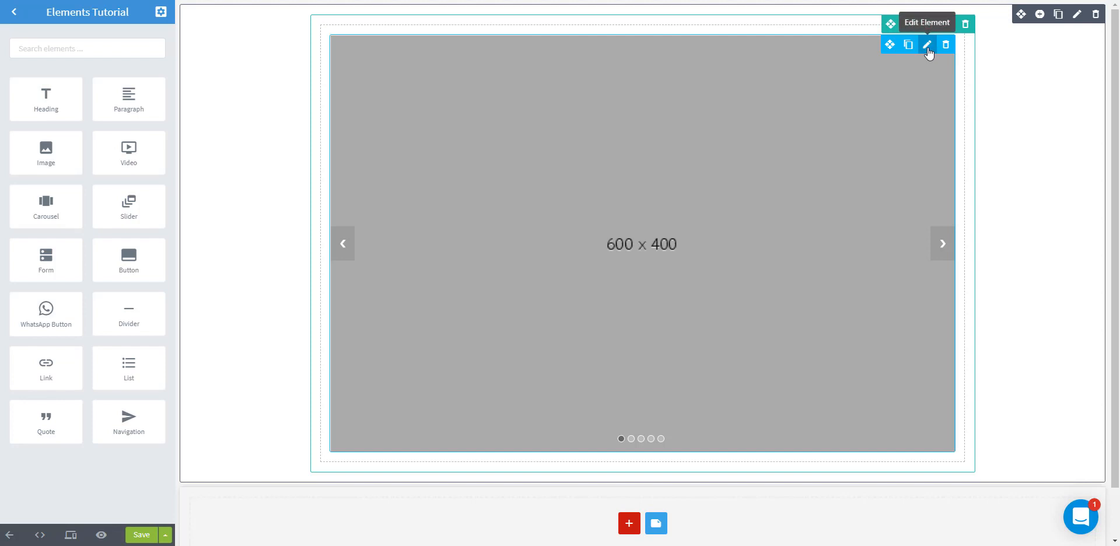
pyautogui.click(927, 45)
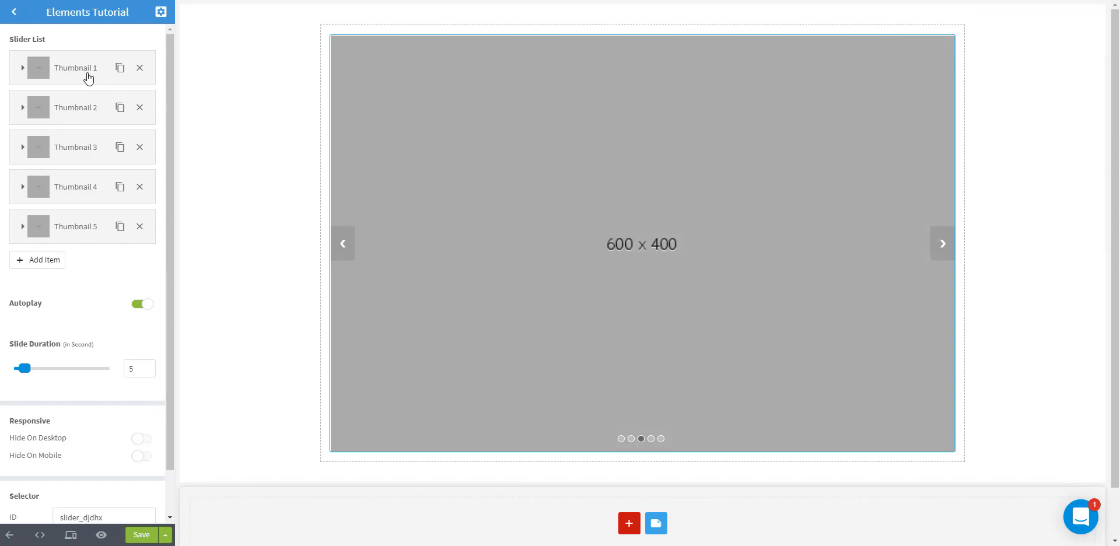
# Replace the first slide's placeholder with the black-and-white foggy city skyline image from the media library.
pyautogui.click(89, 78)
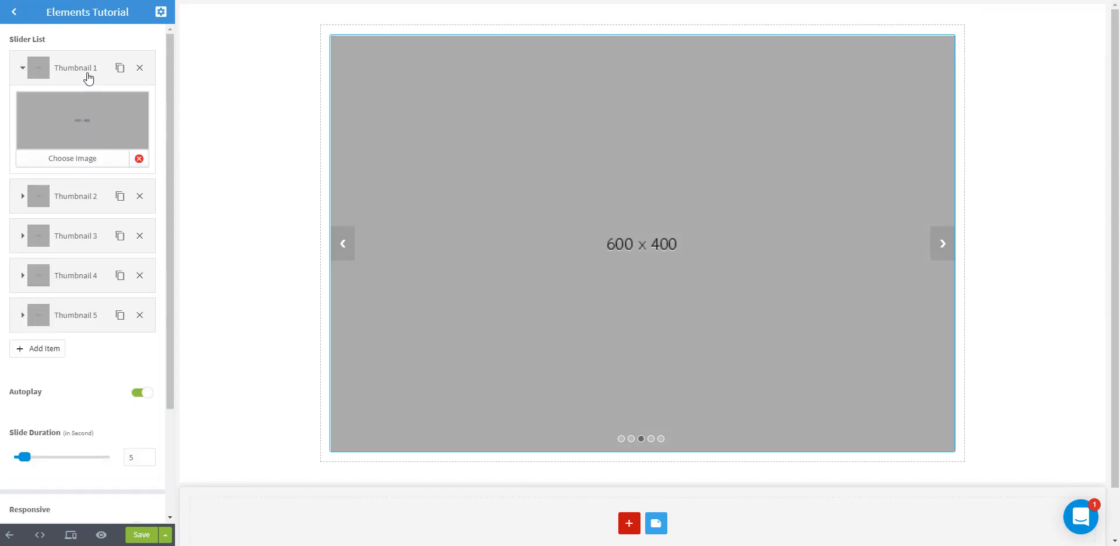
pyautogui.click(82, 126)
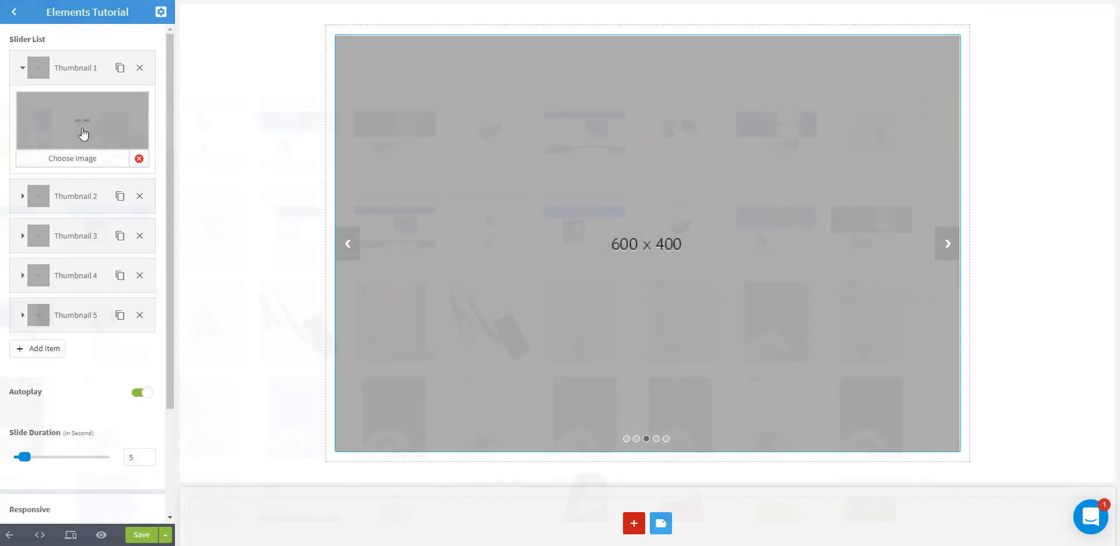
pyautogui.scroll(-4, 309, 252)
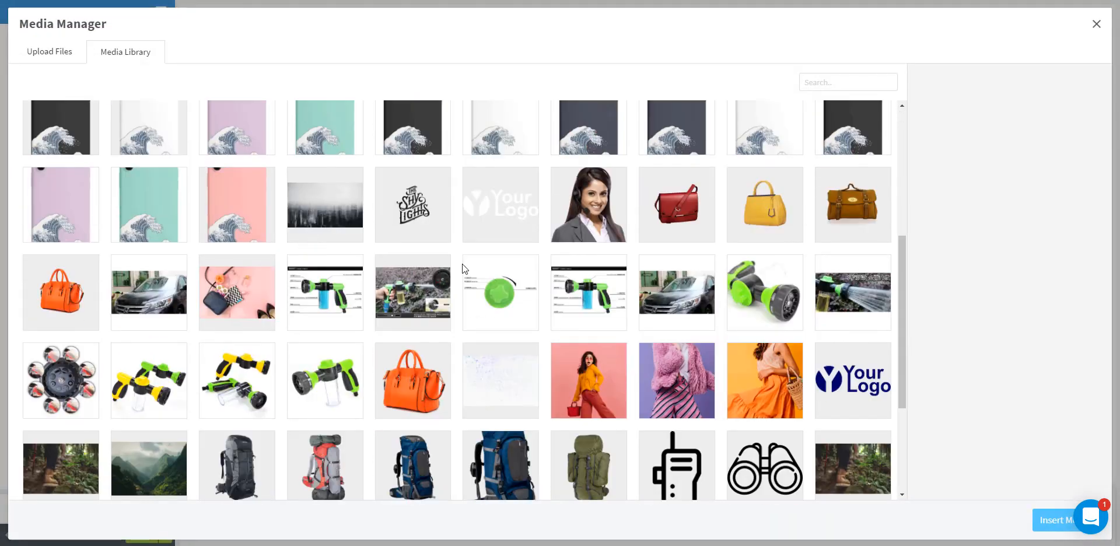
pyautogui.click(339, 227)
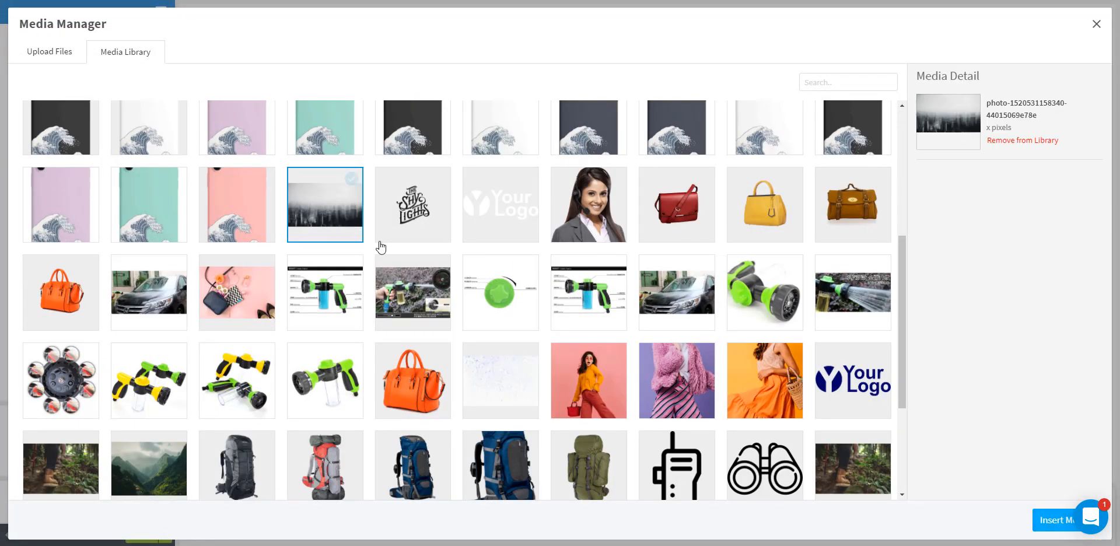
pyautogui.click(1049, 521)
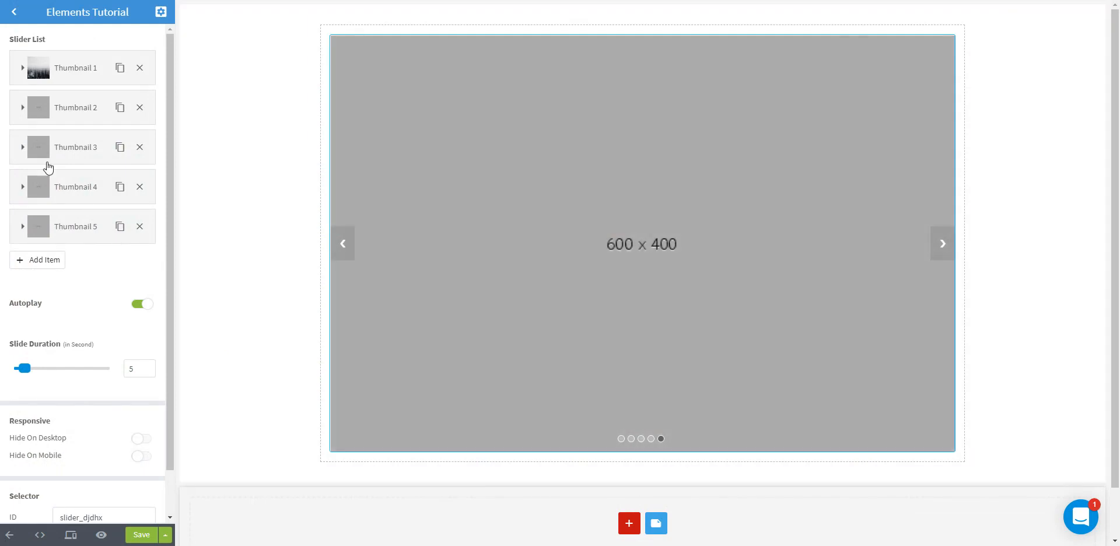
# Replace the second slide's placeholder with the image of the black car being sprayed from the media library.
pyautogui.click(64, 107)
pyautogui.click(93, 168)
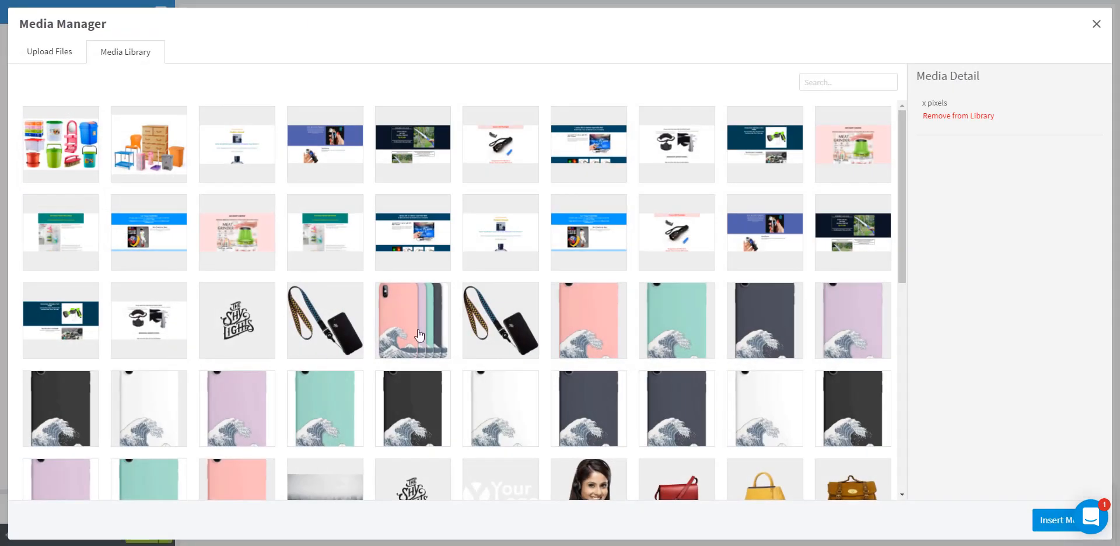
pyautogui.scroll(-3, 534, 309)
pyautogui.scroll(-2, 534, 310)
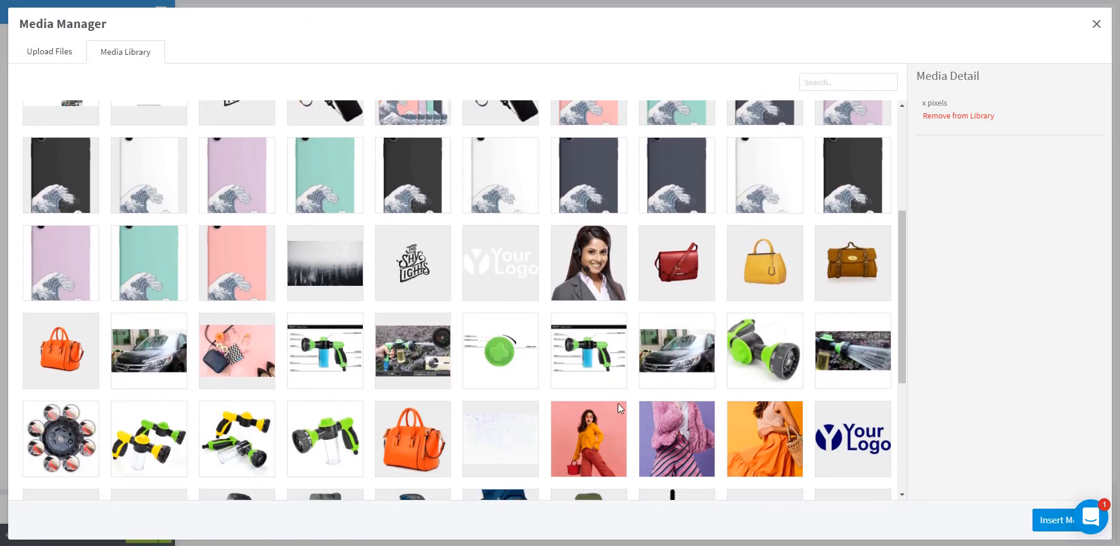
pyautogui.click(677, 350)
pyautogui.click(1050, 520)
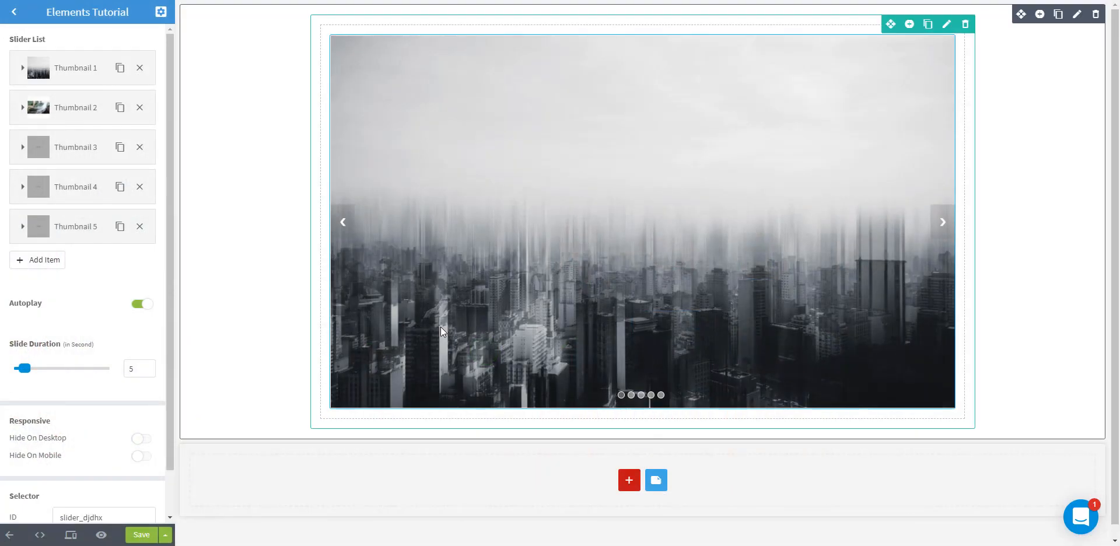
# Replace the third slide's placeholder with the photo of the handheld green spray gun from the media library.
pyautogui.click(90, 147)
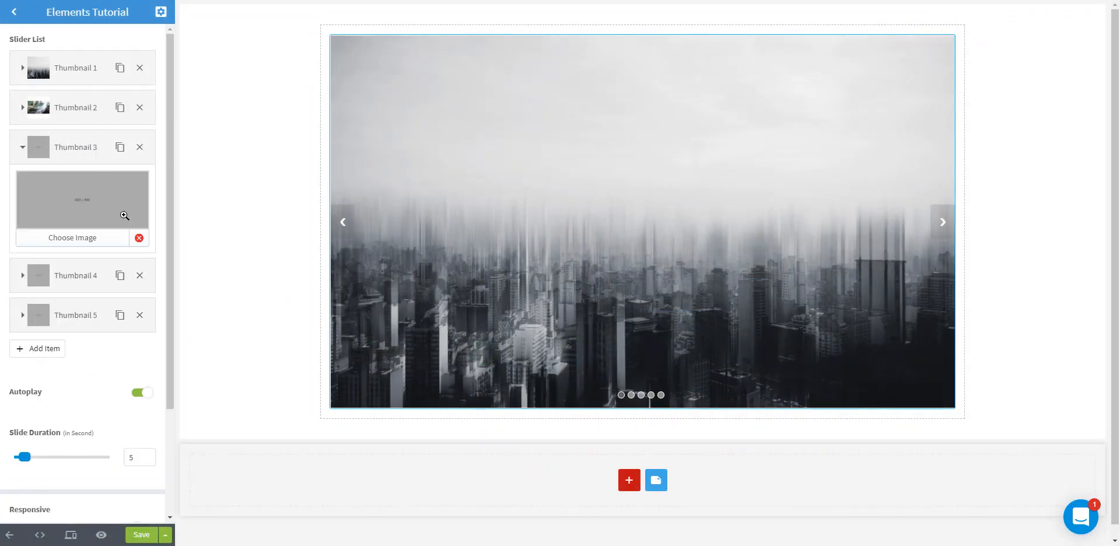
pyautogui.click(100, 203)
pyautogui.scroll(-5, 524, 328)
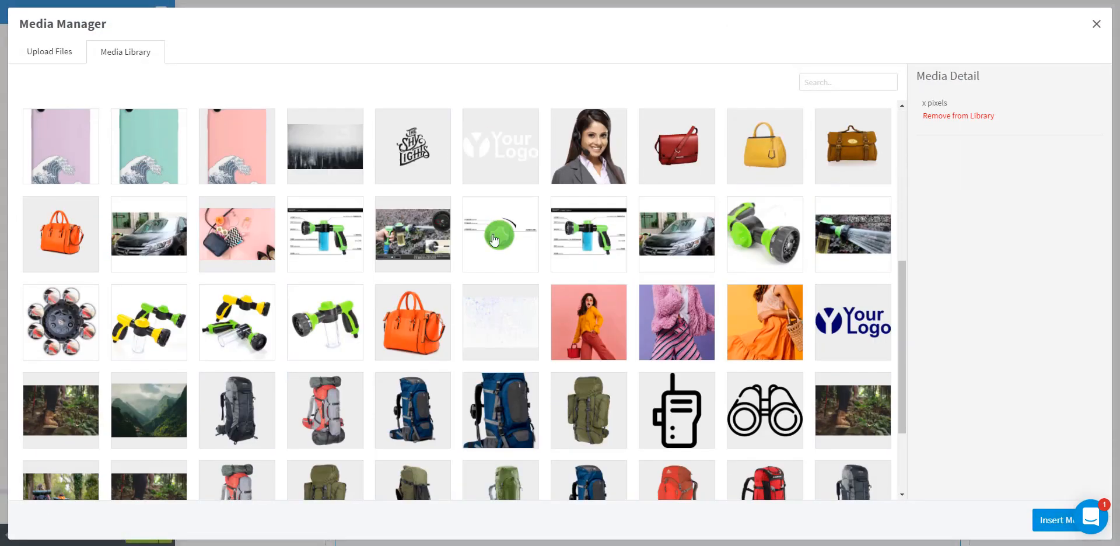
pyautogui.click(416, 234)
pyautogui.click(1048, 520)
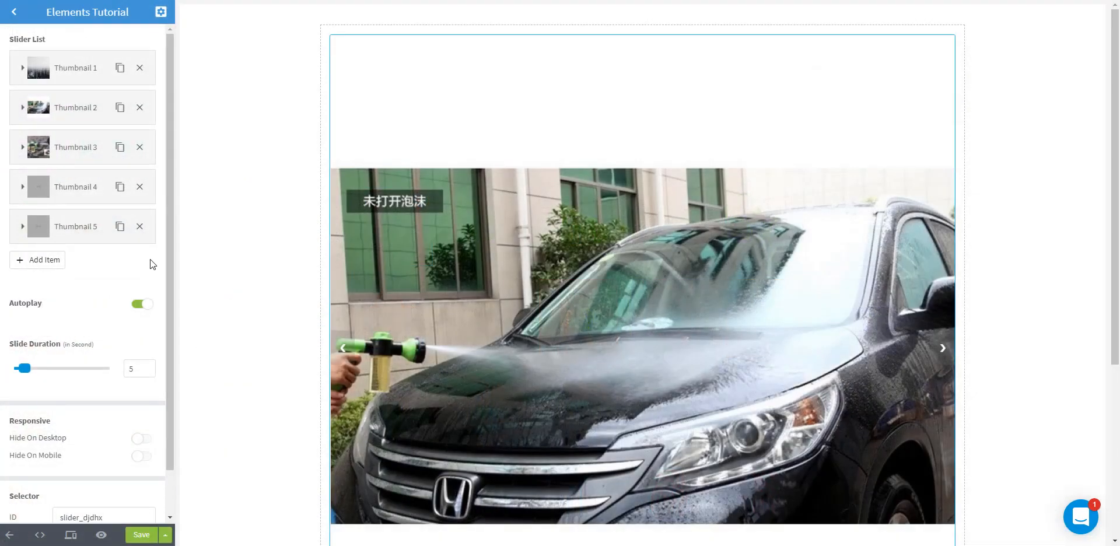
# Remove the two remaining placeholder slides from the slider list and turn off the slider's autoplay.
pyautogui.click(139, 187)
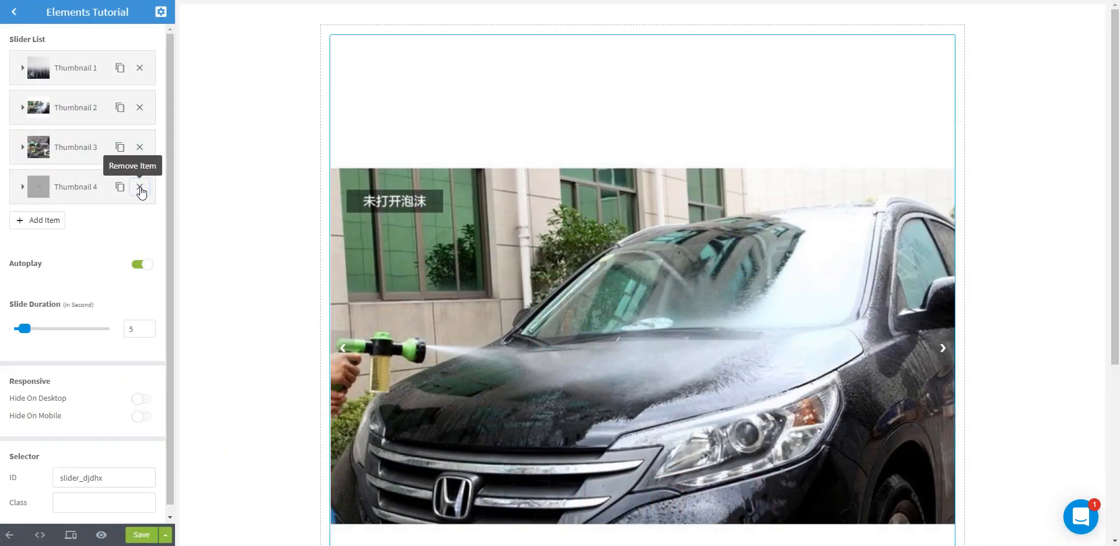
pyautogui.click(140, 187)
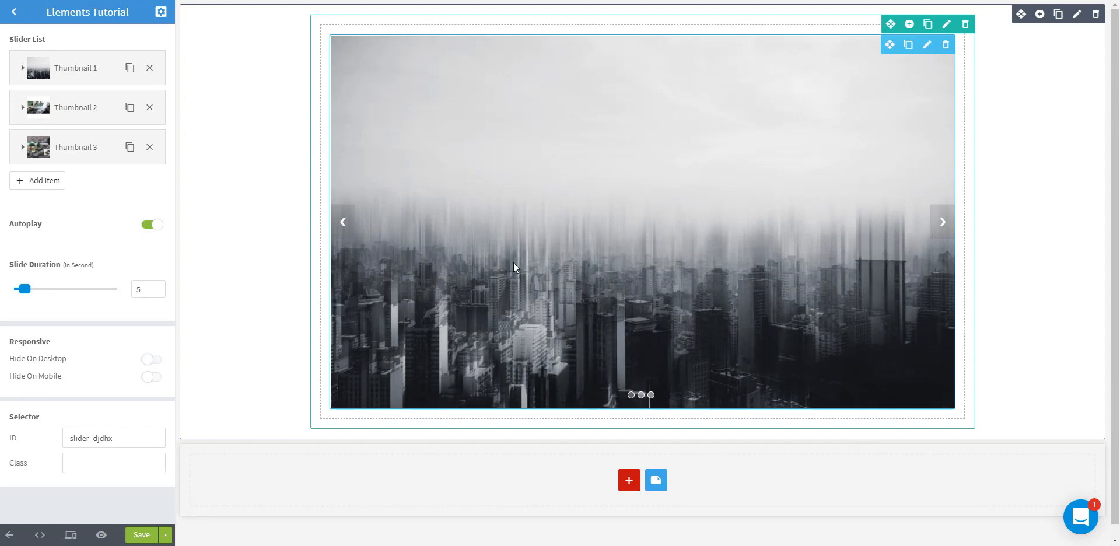
pyautogui.click(150, 226)
# Page manually through the slider's three images in both directions.
pyautogui.click(939, 223)
pyautogui.scroll(-1, 931, 254)
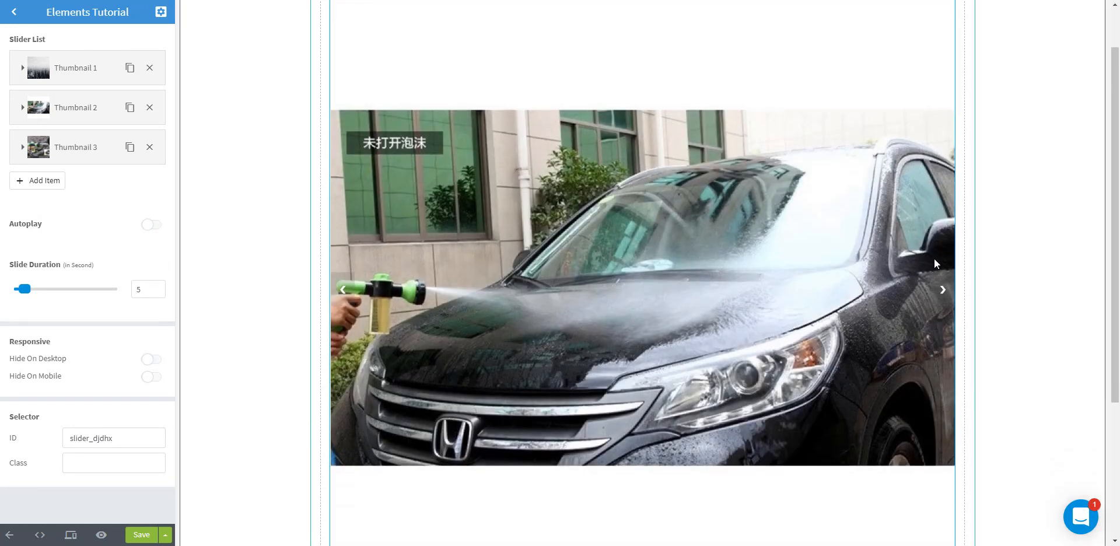
pyautogui.click(942, 295)
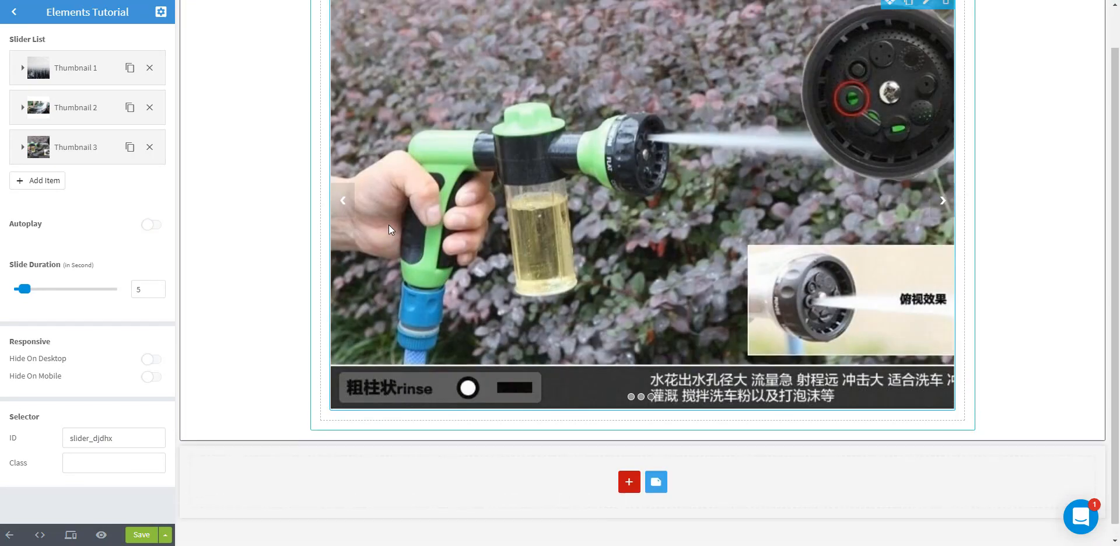
pyautogui.scroll(1, 374, 233)
pyautogui.click(335, 247)
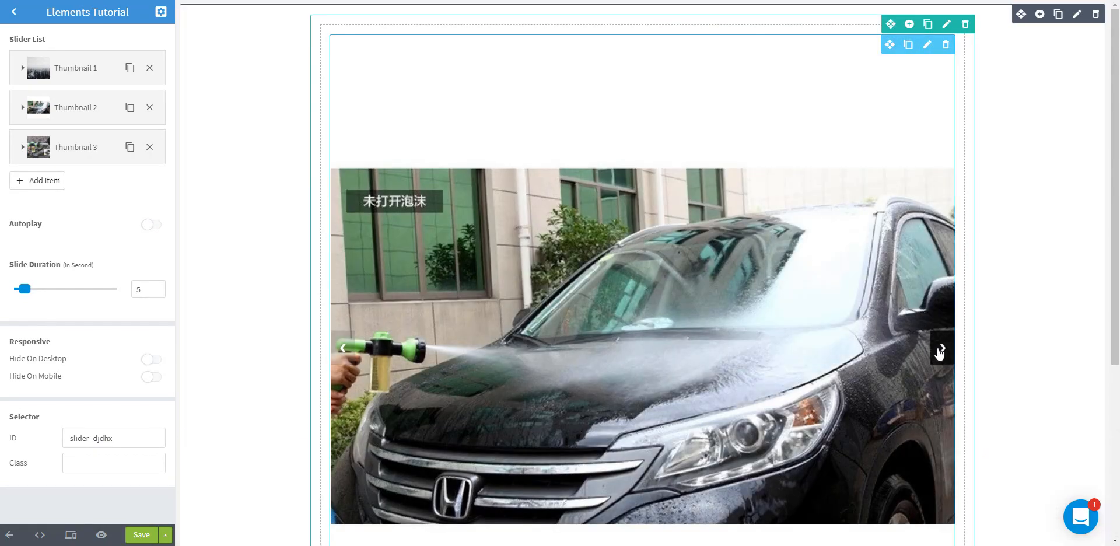
pyautogui.click(932, 264)
pyautogui.click(942, 245)
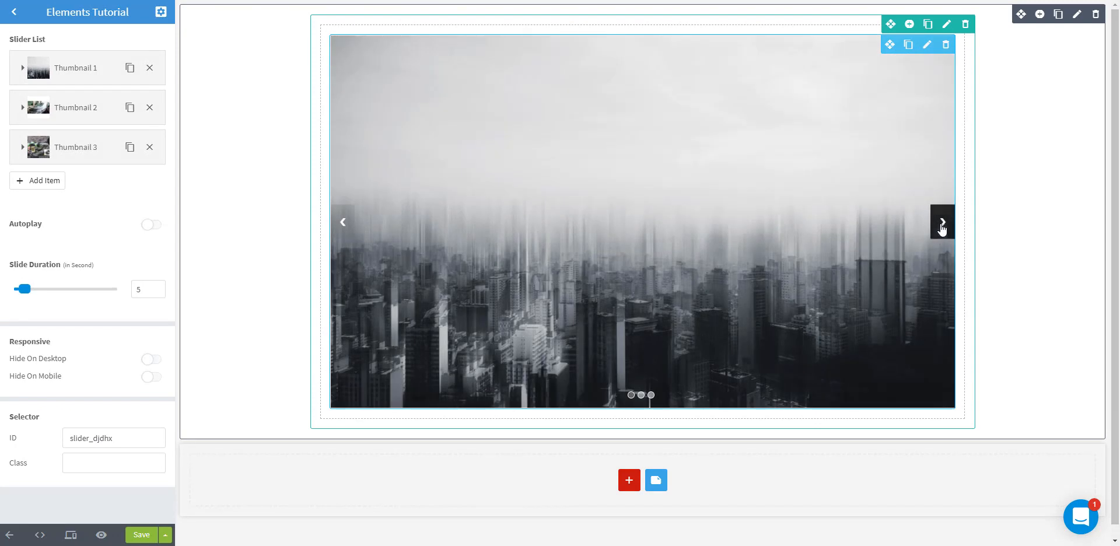
pyautogui.click(942, 226)
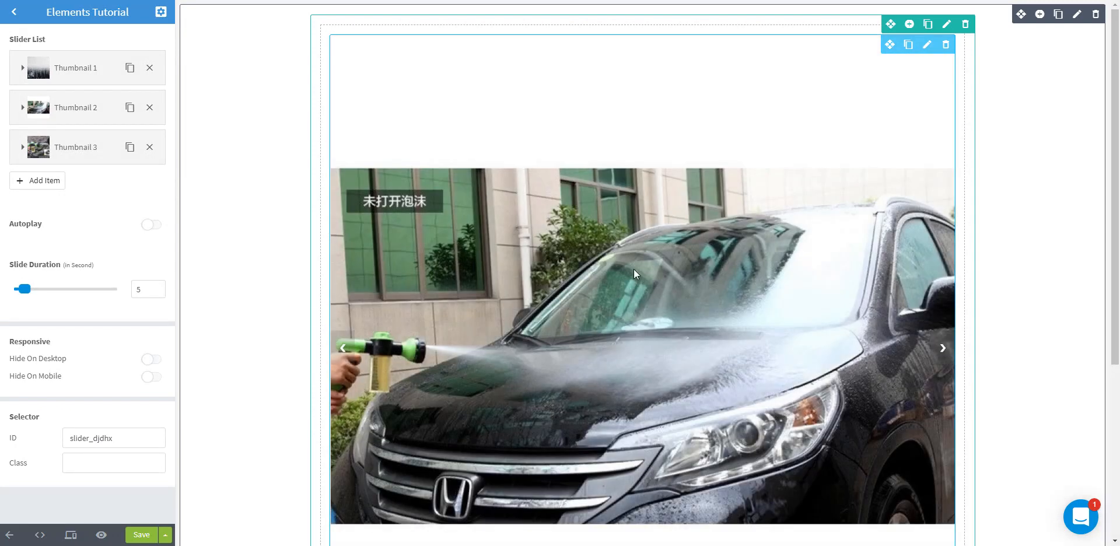
# Turn the slider's autoplay back on, try shorter slide durations, and set the duration to 5 seconds.
pyautogui.click(152, 226)
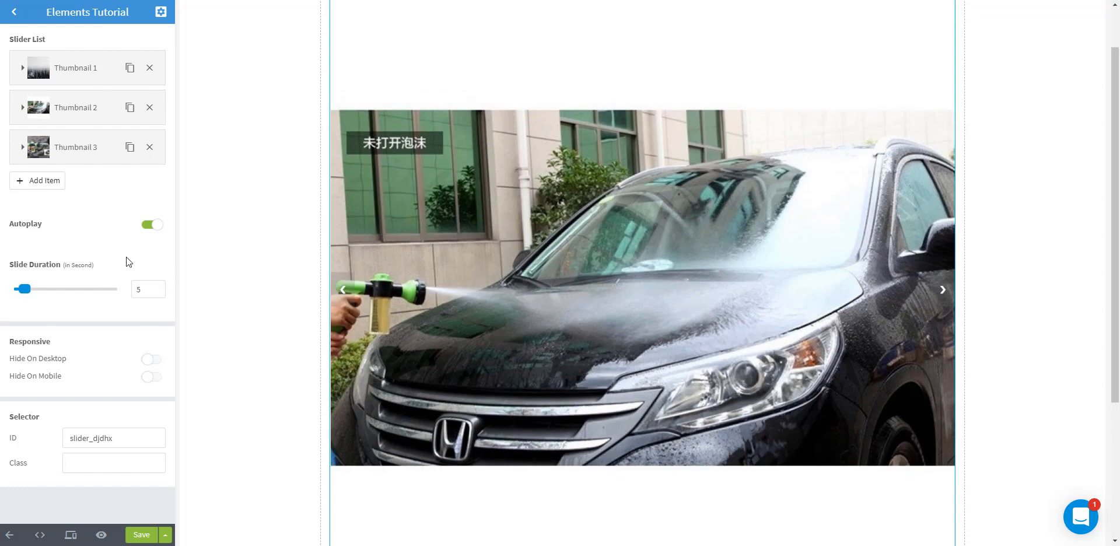
pyautogui.doubleClick(139, 290)
pyautogui.write('2')
pyautogui.press('BackSpace')
pyautogui.write('1')
pyautogui.doubleClick(139, 289)
pyautogui.write('5')
pyautogui.click(114, 304)
pyautogui.scroll(1, 836, 198)
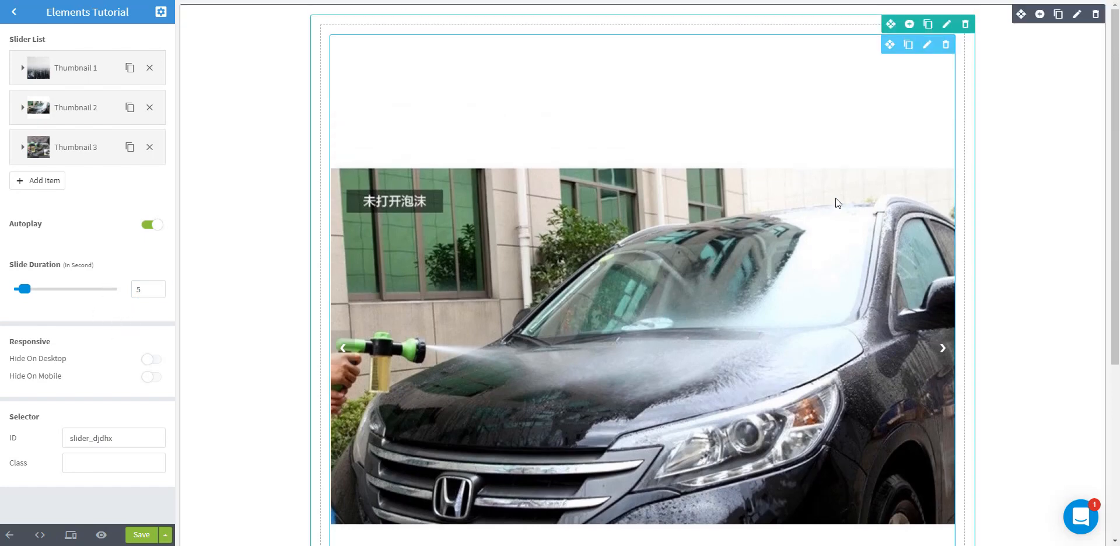
# Replace the slider with a form element and assign the product Kacamata Anti Silau to it.
pyautogui.click(947, 47)
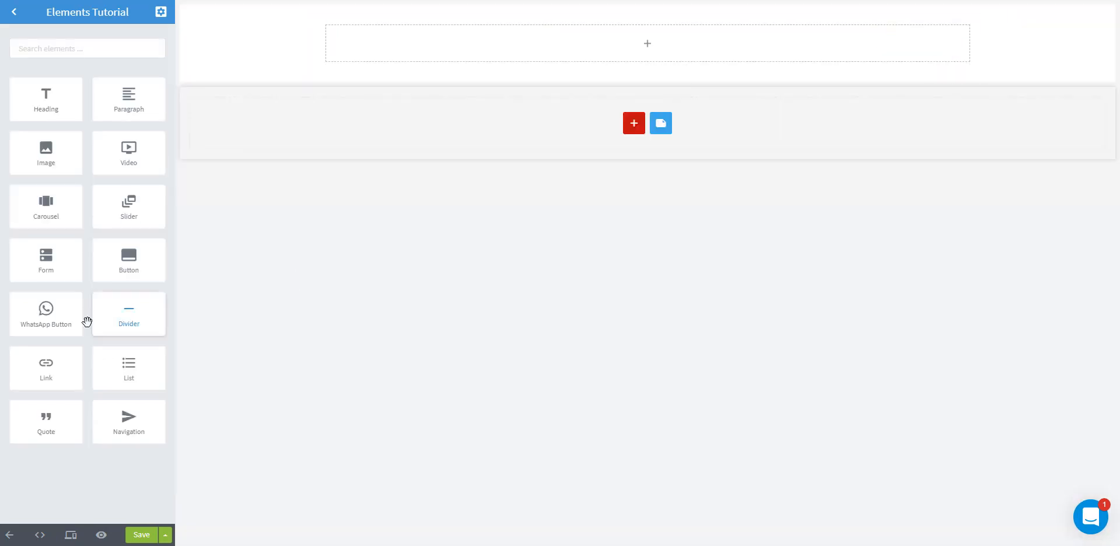
pyautogui.moveTo(563, 69); pyautogui.dragTo(572, 54)
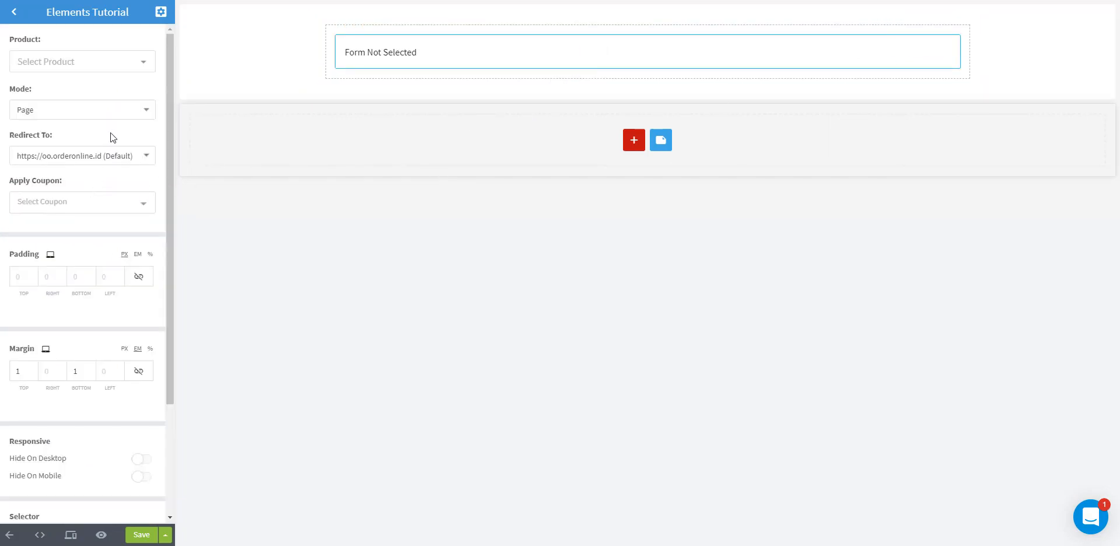
pyautogui.click(92, 69)
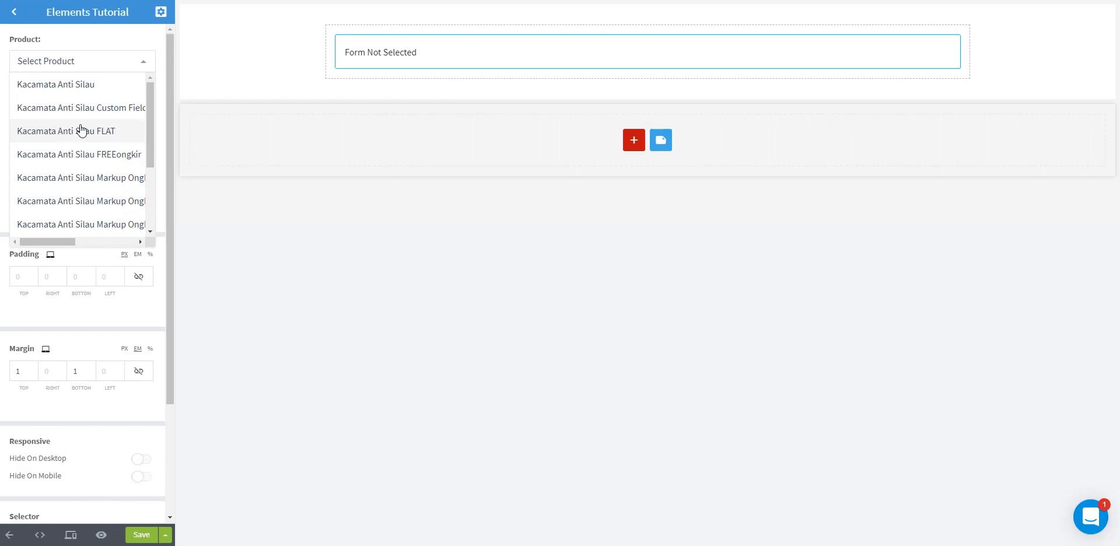
pyautogui.click(80, 92)
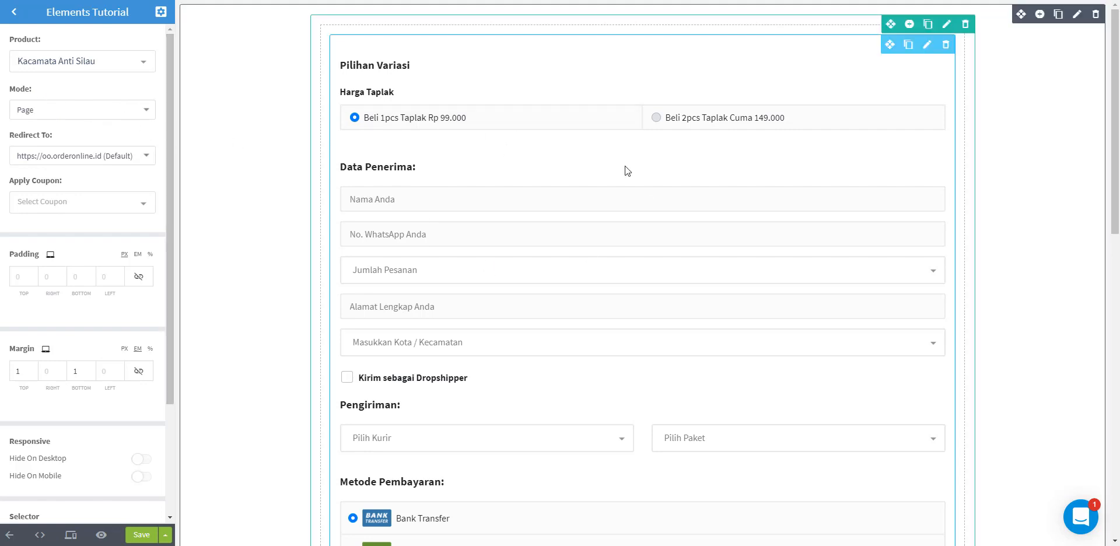
# Try the form's Popup mode and return the mode to Page.
pyautogui.click(124, 121)
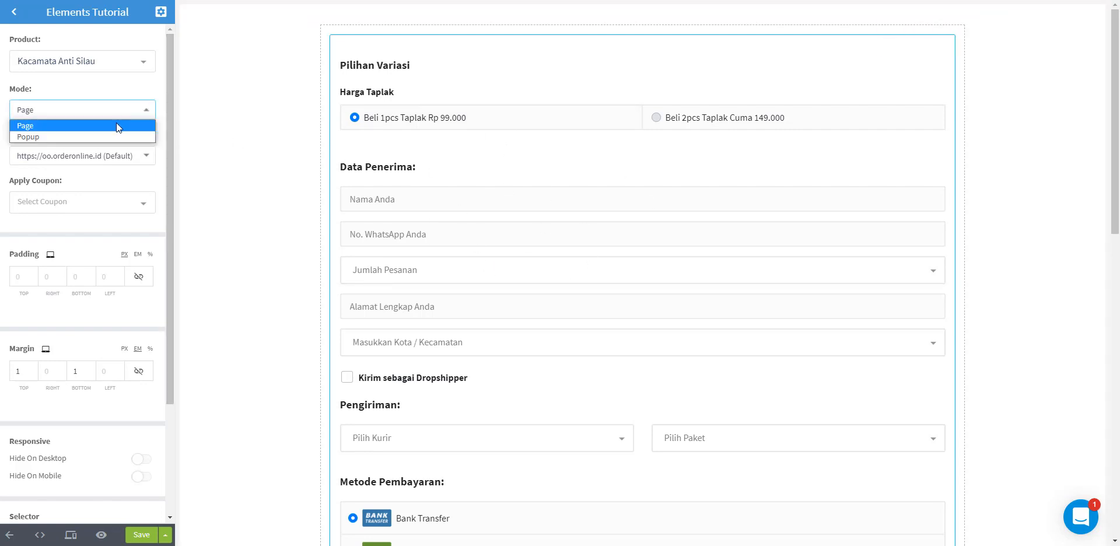
pyautogui.click(101, 134)
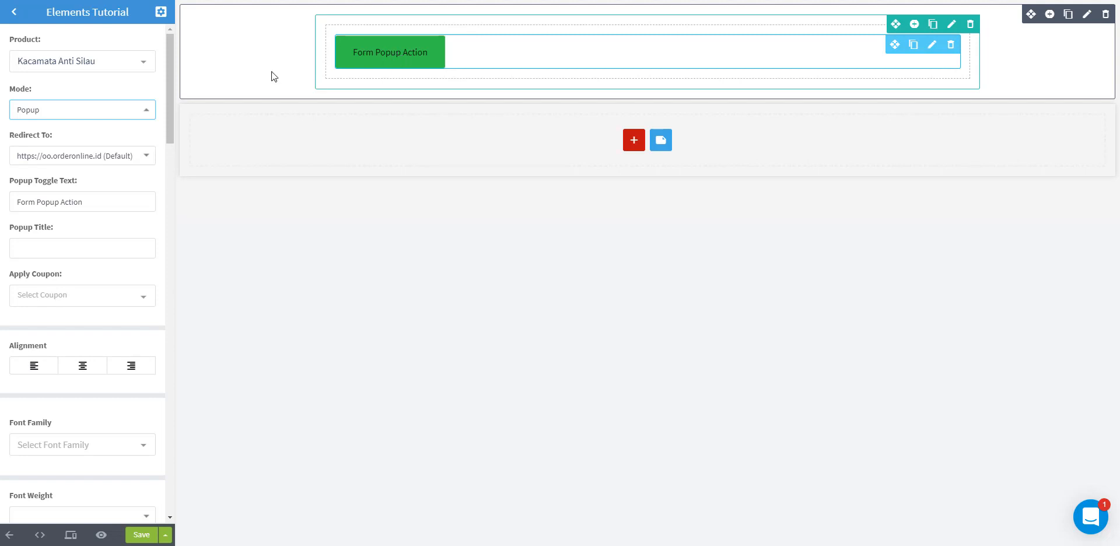
pyautogui.click(111, 114)
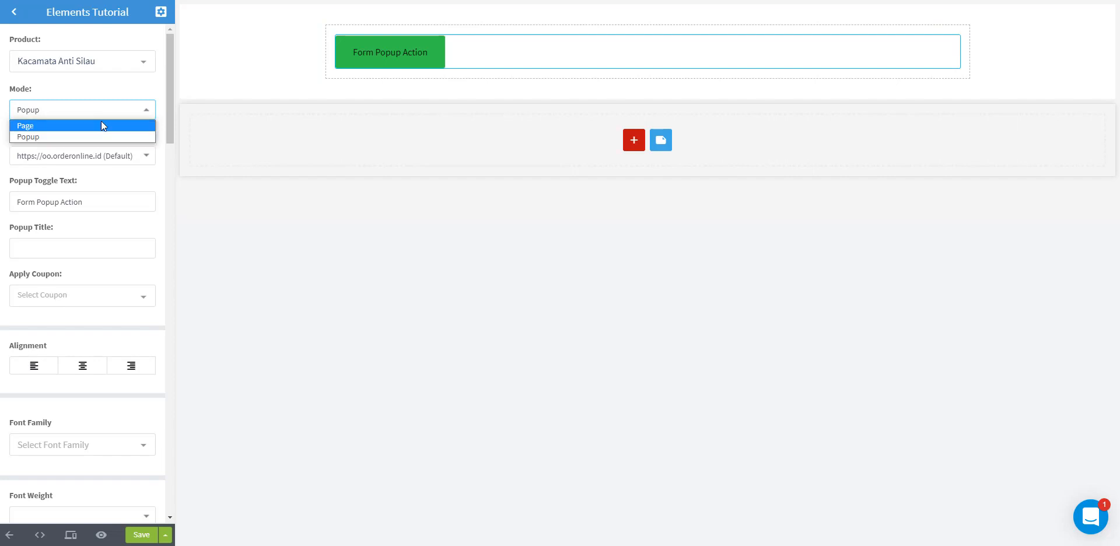
pyautogui.click(100, 121)
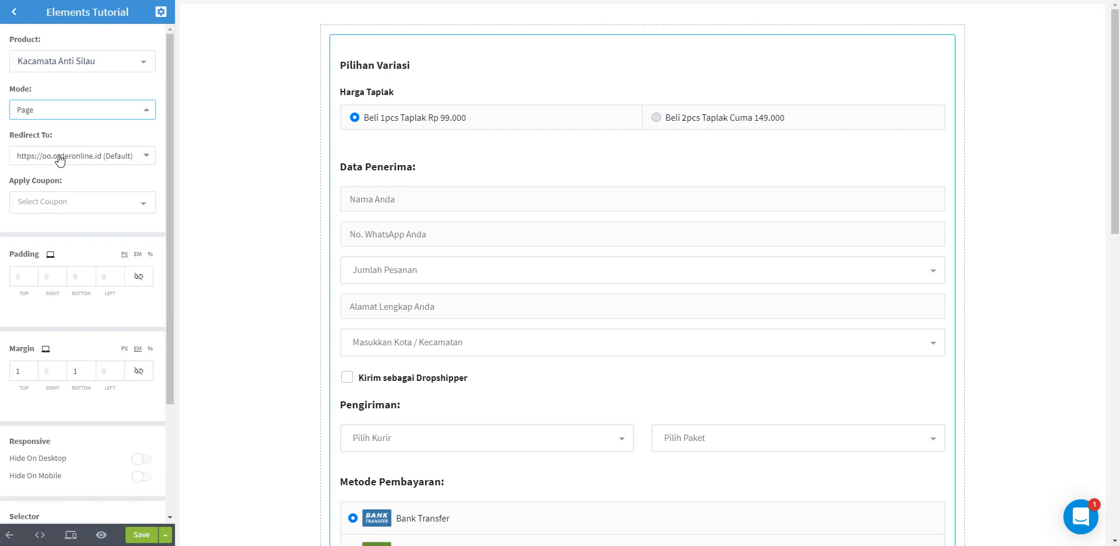
# Examine the form's available redirect destinations and coupons without changing either selection.
pyautogui.click(59, 157)
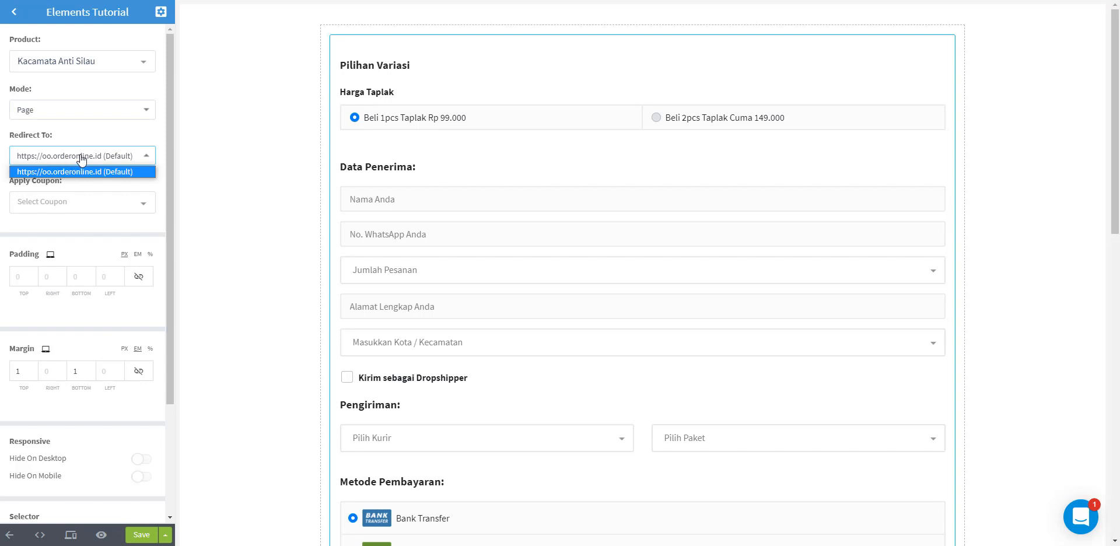
pyautogui.click(82, 158)
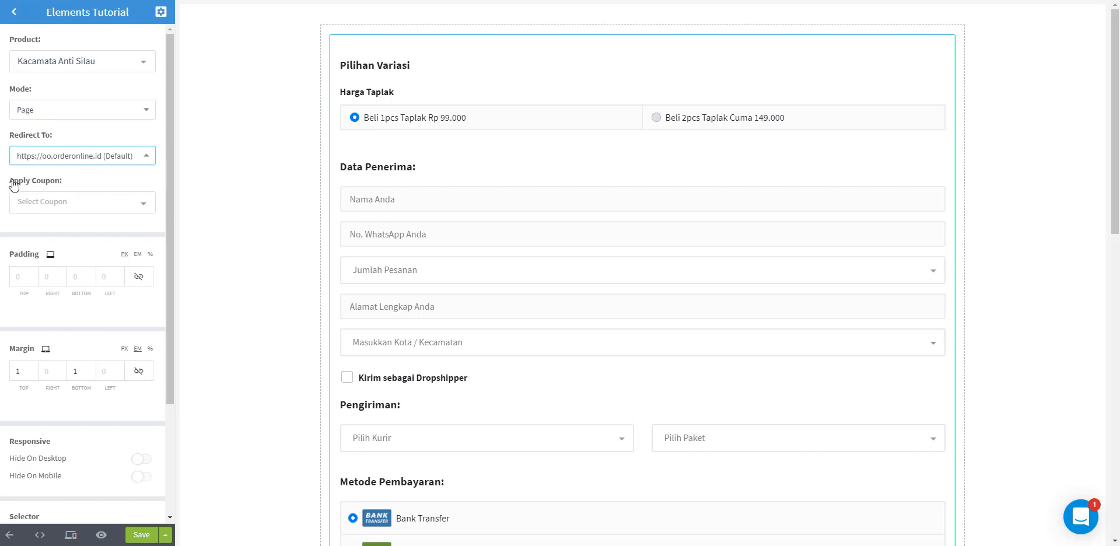
pyautogui.click(89, 201)
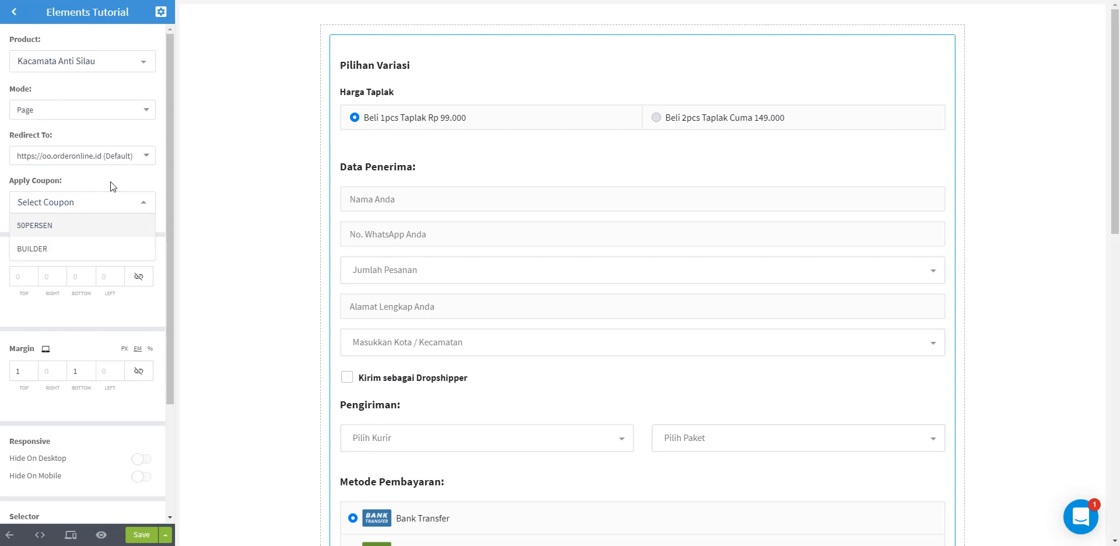
pyautogui.click(111, 184)
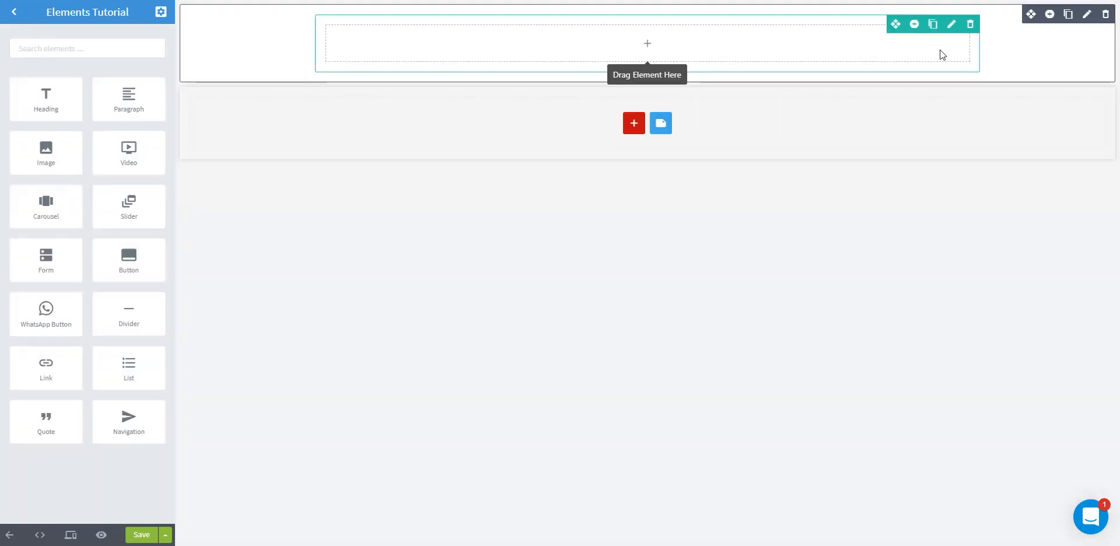
# Replace the form with a button element and open the button's settings.
pyautogui.click(943, 43)
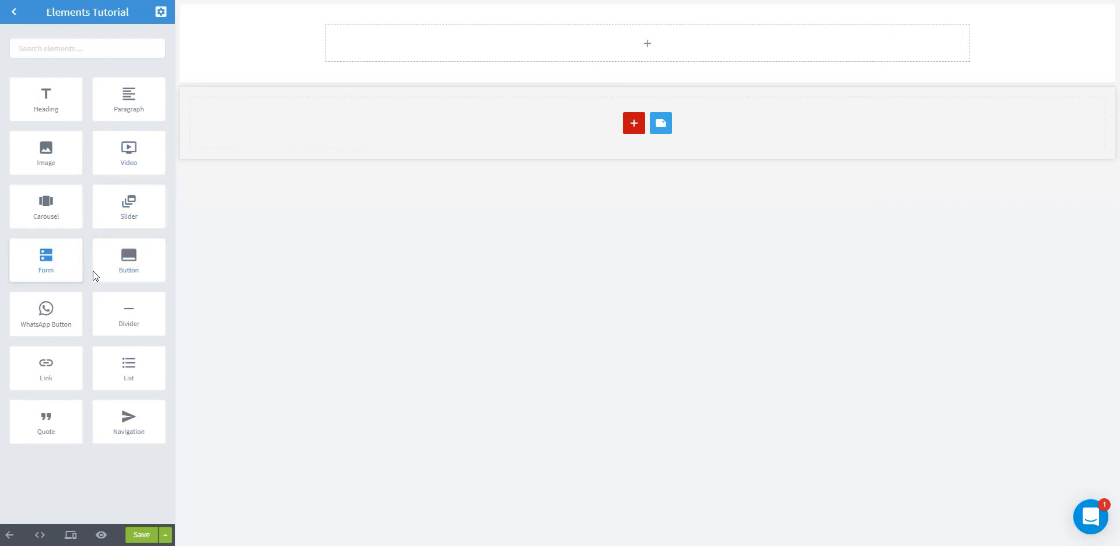
pyautogui.moveTo(94, 271); pyautogui.dragTo(595, 62)
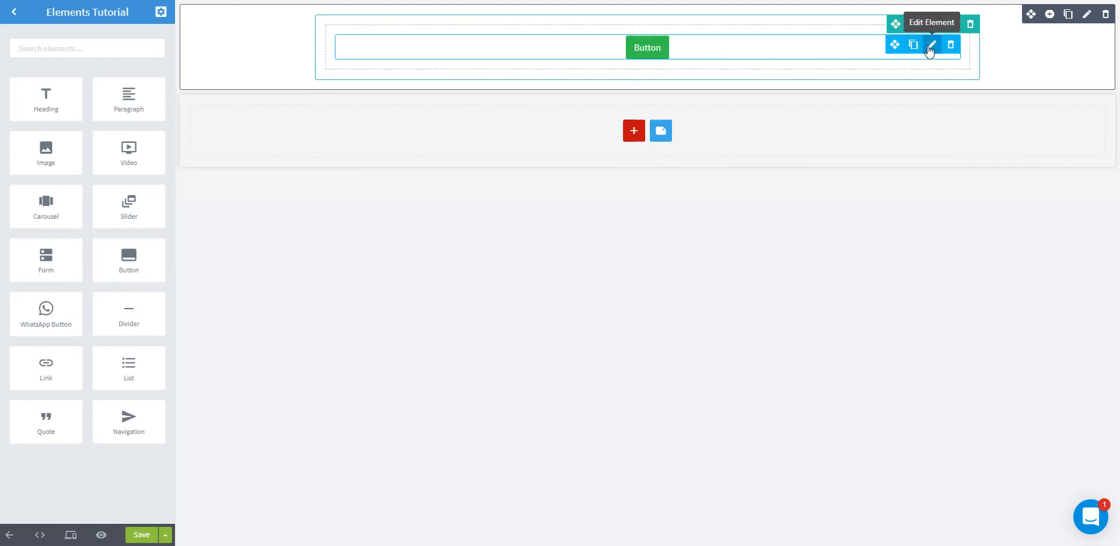
pyautogui.click(932, 45)
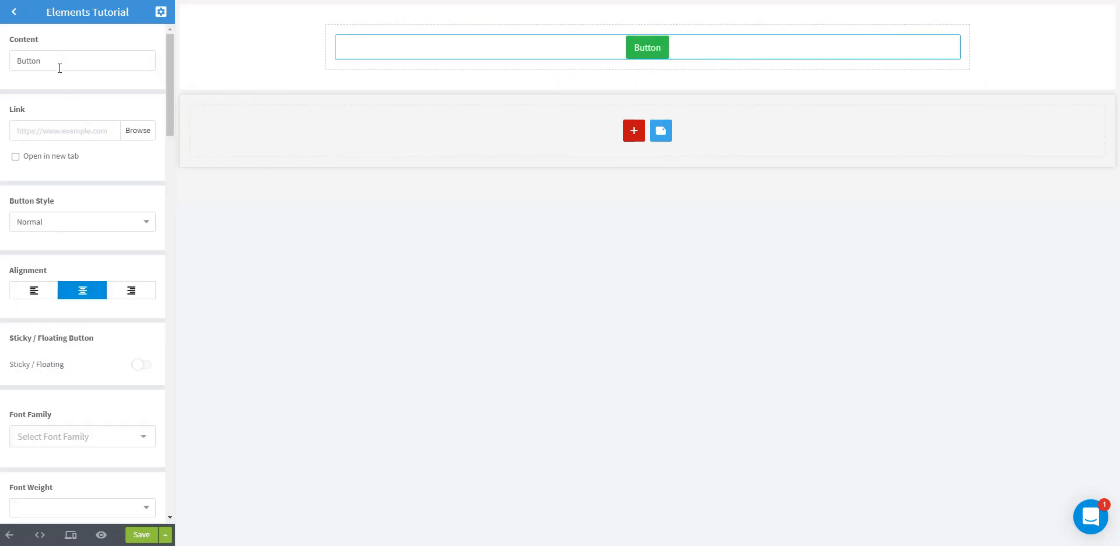
pyautogui.click(64, 129)
pyautogui.write('https://orderonline.id')
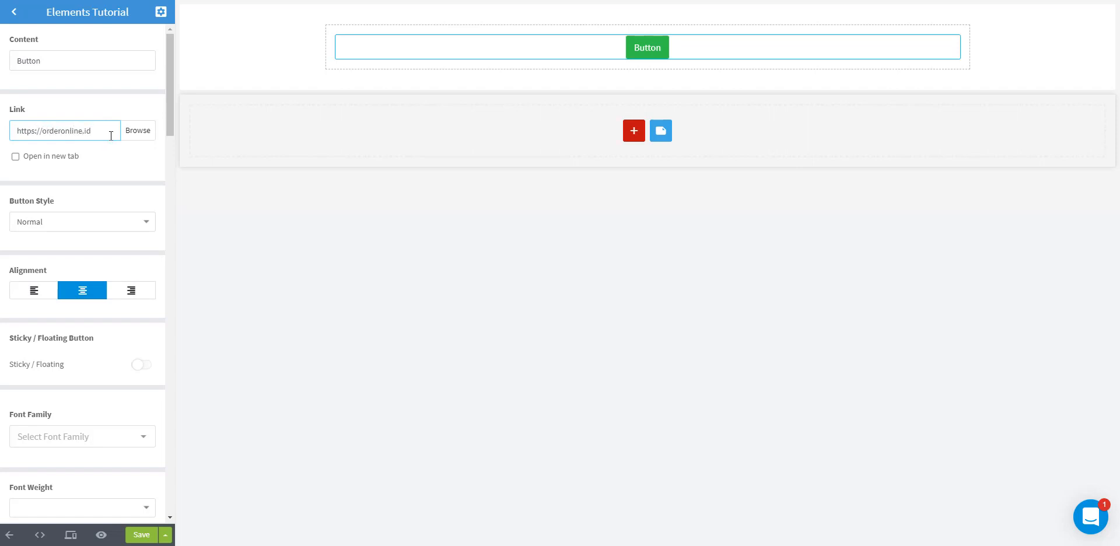
pyautogui.click(131, 136)
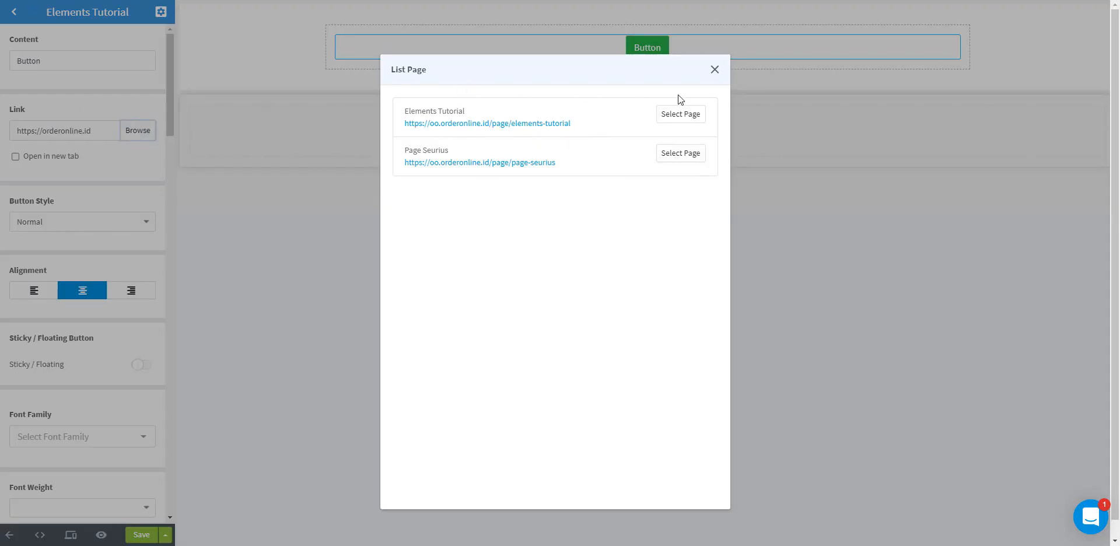
pyautogui.click(715, 70)
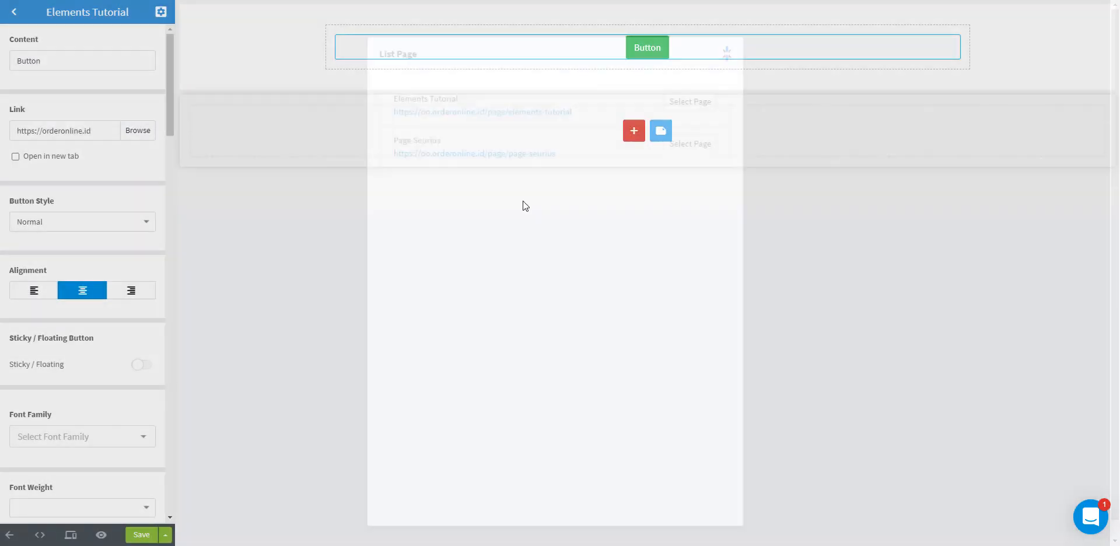
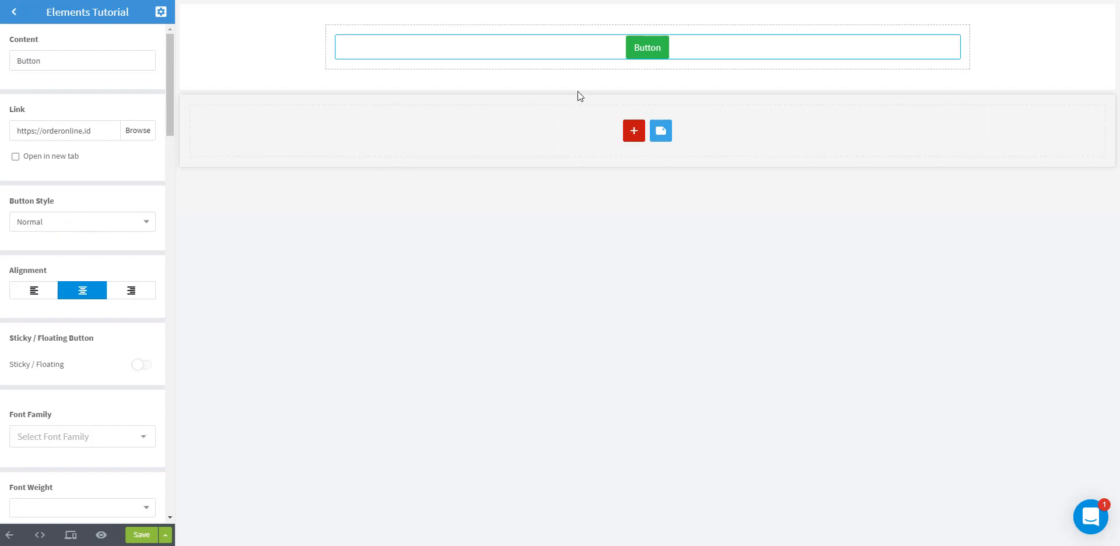
# Try left and right alignment on the button and return it to centre alignment.
pyautogui.click(35, 290)
pyautogui.click(133, 290)
pyautogui.click(82, 291)
# Try the button's Full style and Sticky / Floating option, restoring the Normal style and turning floating off.
pyautogui.click(107, 225)
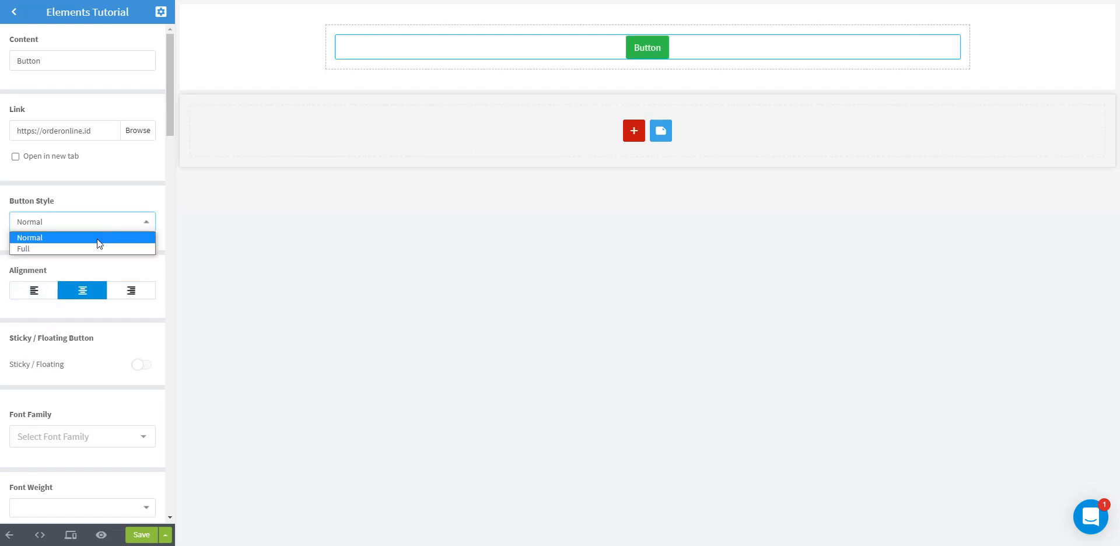
pyautogui.click(97, 248)
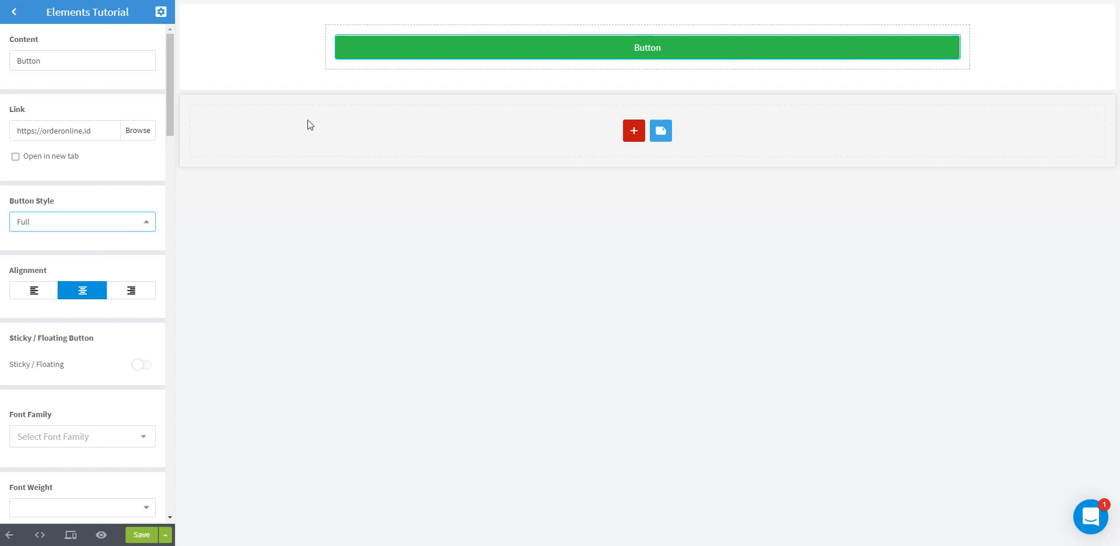
pyautogui.click(132, 223)
pyautogui.click(112, 236)
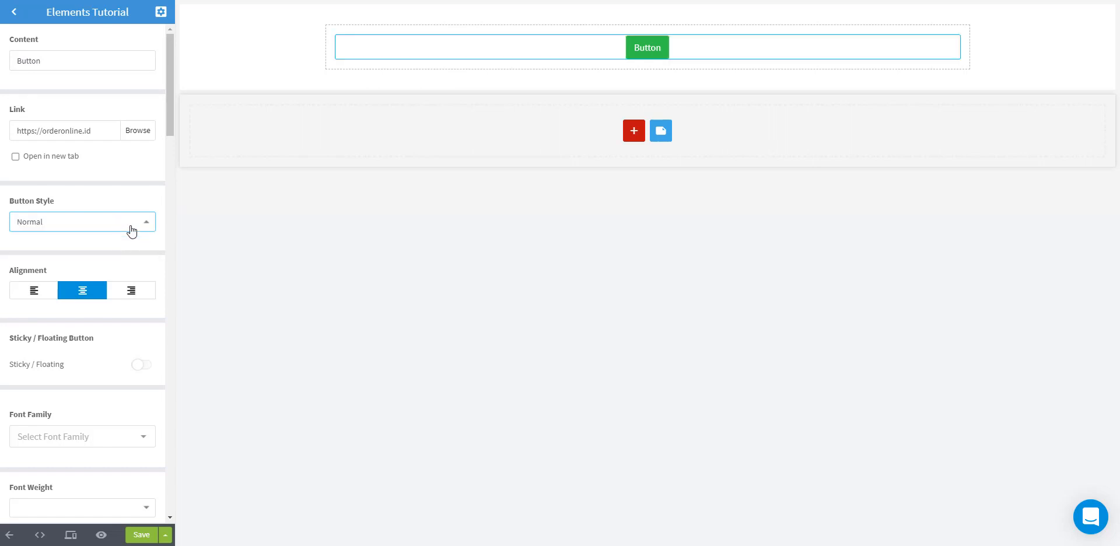
pyautogui.click(141, 367)
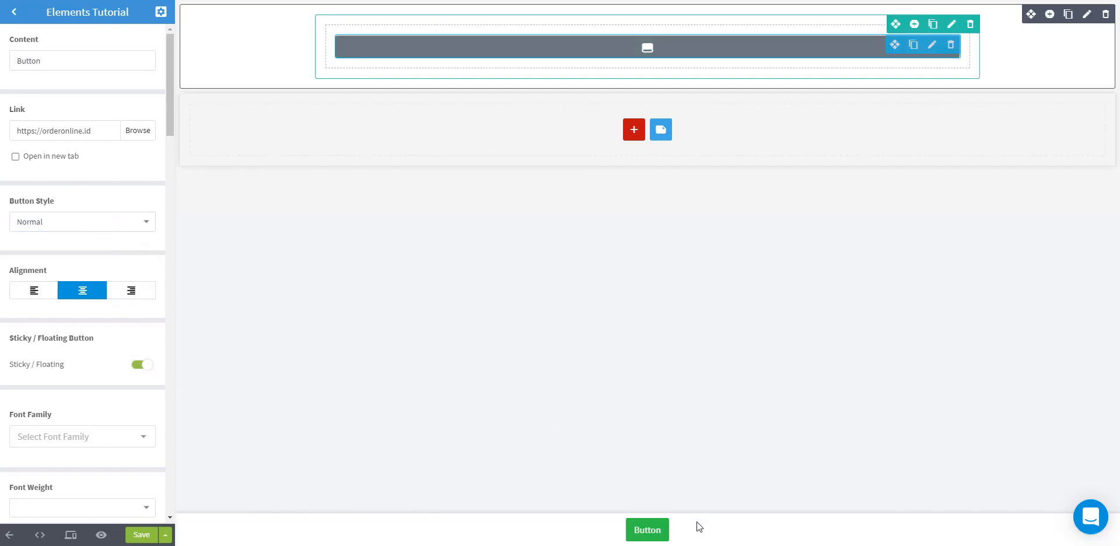
pyautogui.click(139, 369)
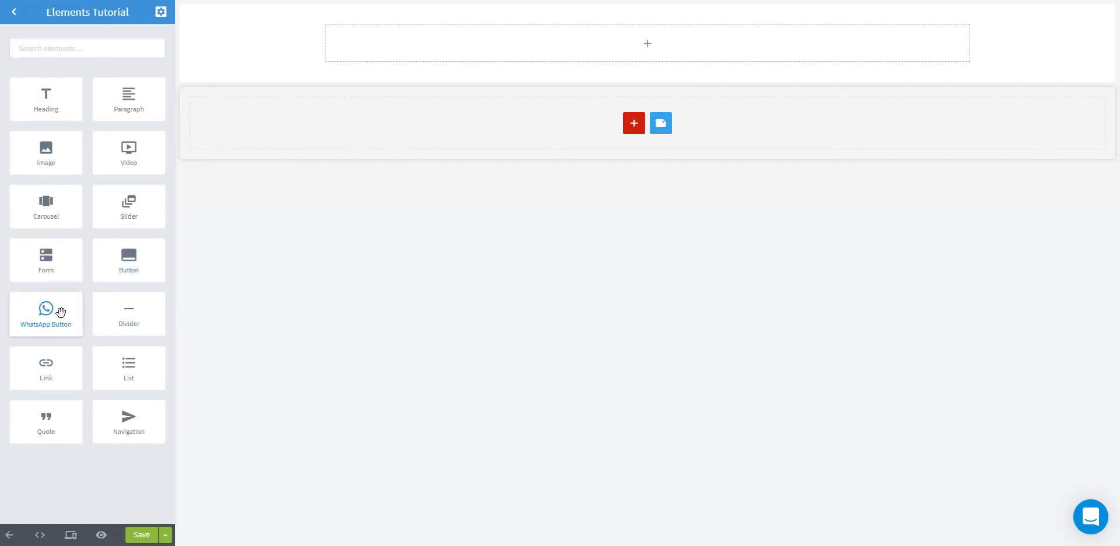
# Replace the button with a WhatsApp Button element and open the new element's settings.
pyautogui.moveTo(651, 85); pyautogui.dragTo(647, 49)
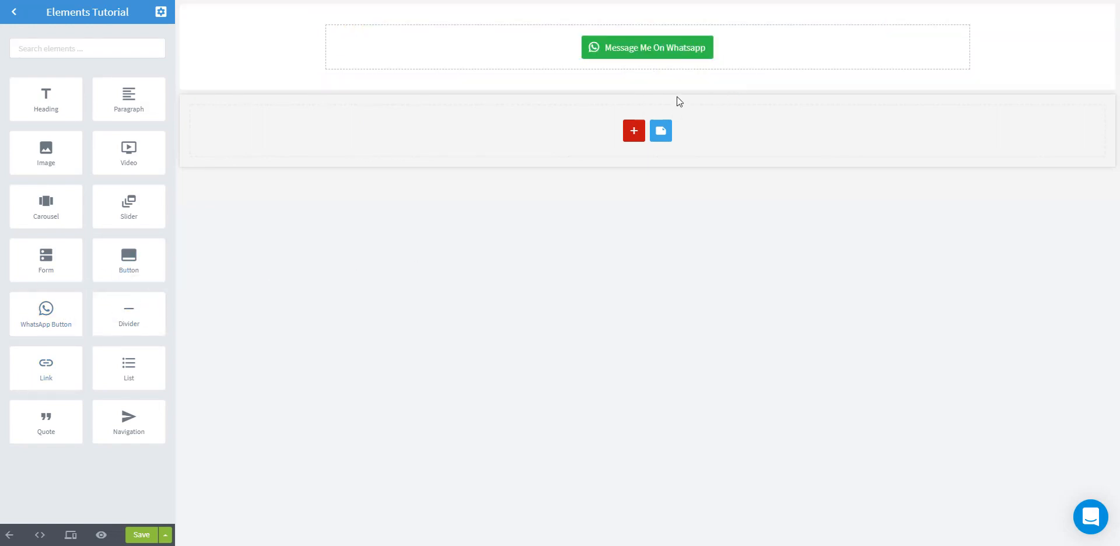
pyautogui.moveTo(920, 56)
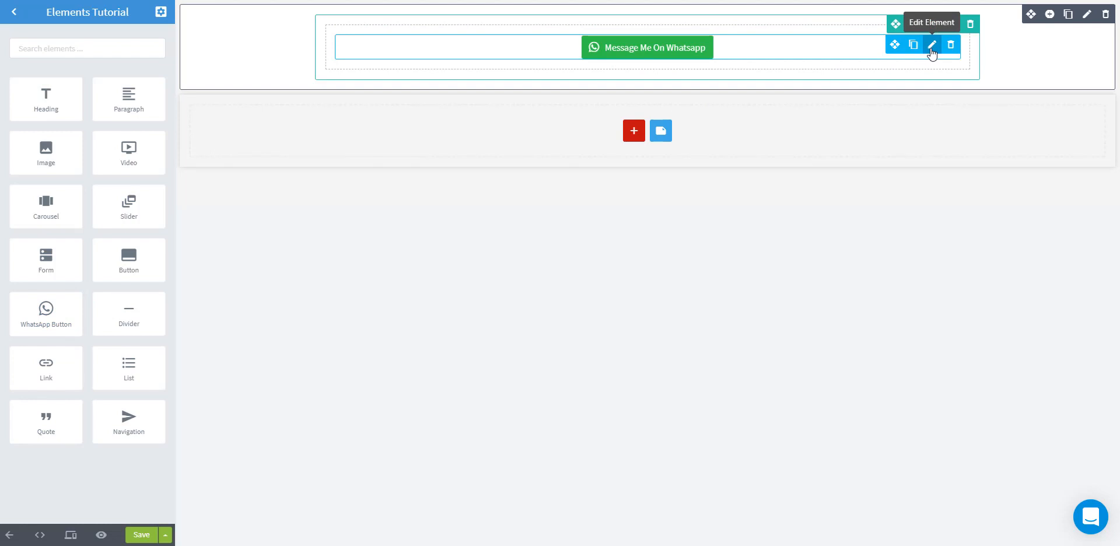
pyautogui.click(932, 45)
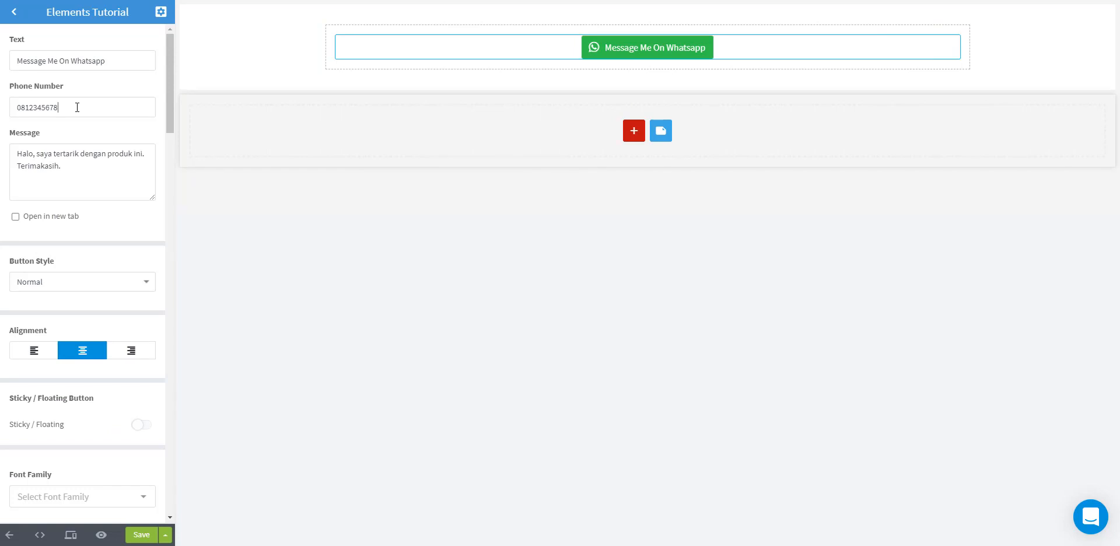
# Examine the WhatsApp button's phone number and message text without editing either field.
pyautogui.moveTo(77, 108); pyautogui.dragTo(12, 108)
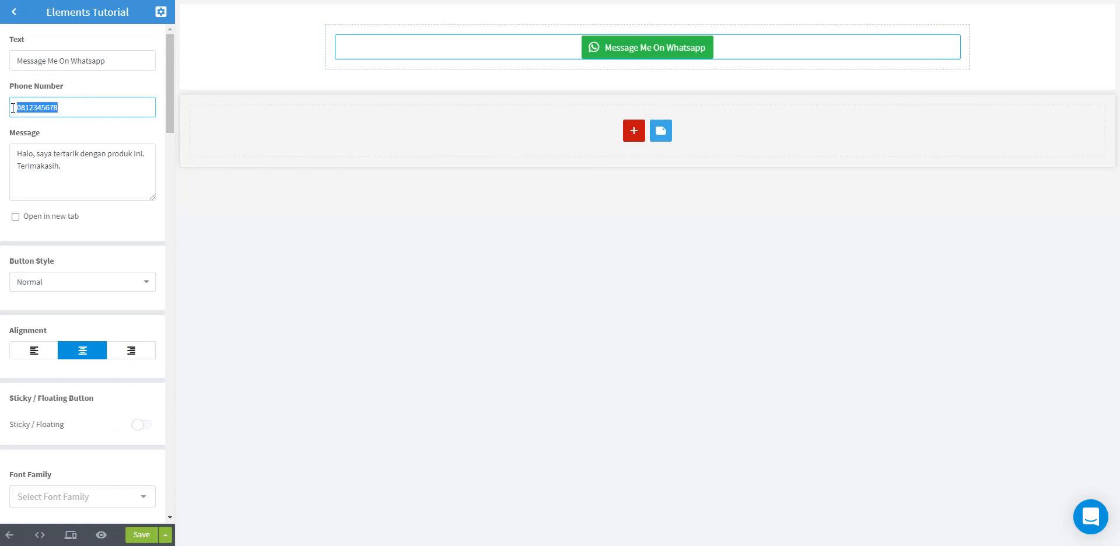
pyautogui.click(73, 108)
pyautogui.moveTo(67, 169); pyautogui.dragTo(13, 153)
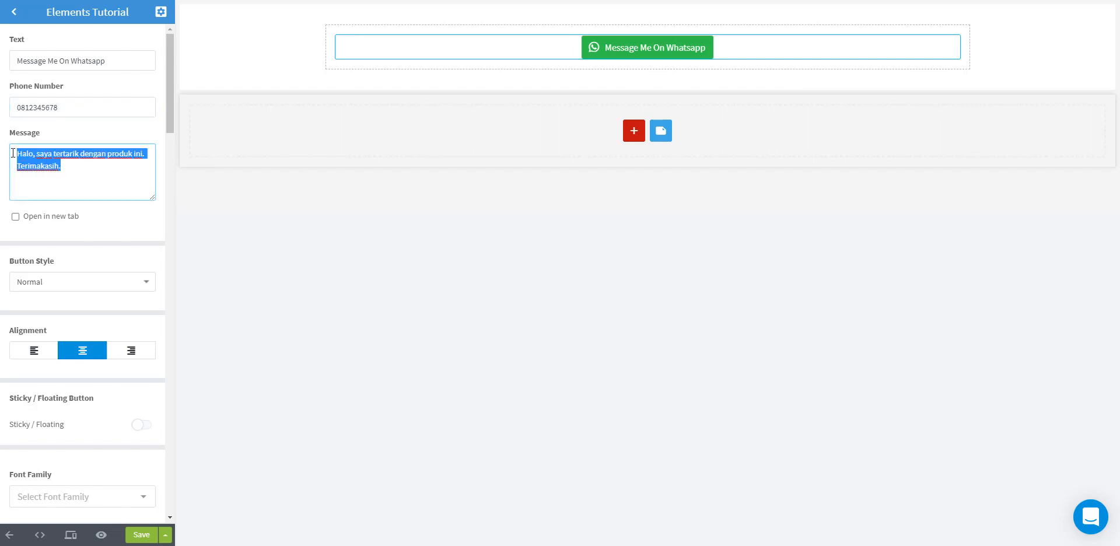
pyautogui.click(99, 175)
# Delete the WhatsApp button and place a divider element in the empty column.
pyautogui.moveTo(950, 60)
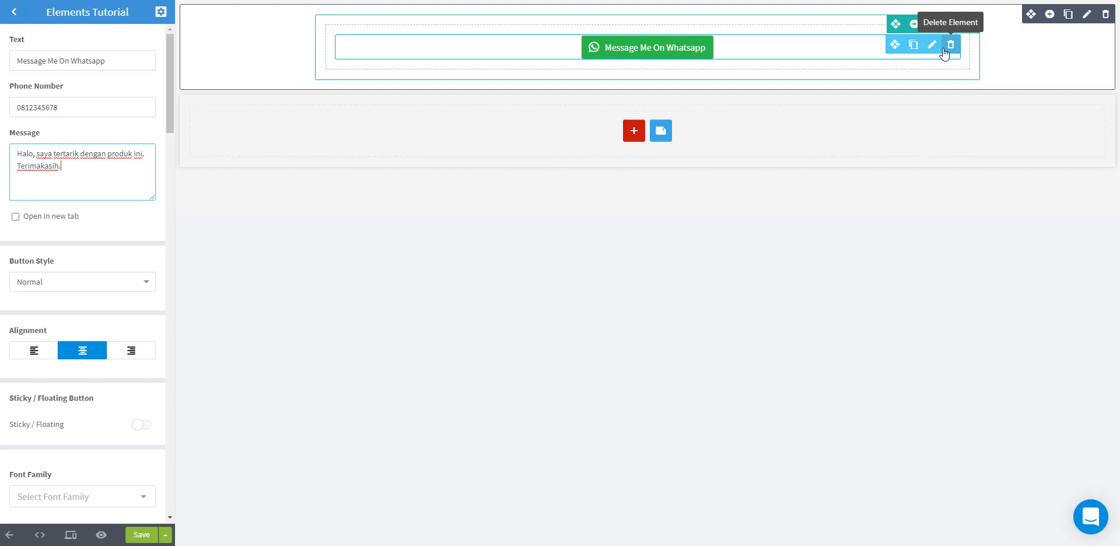
pyautogui.click(951, 45)
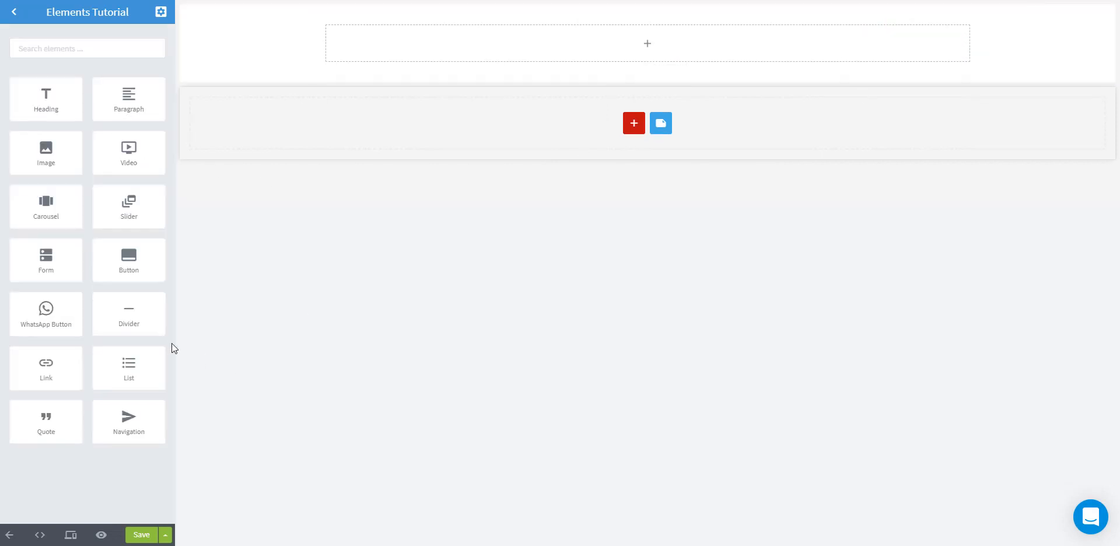
pyautogui.moveTo(125, 314); pyautogui.dragTo(589, 64)
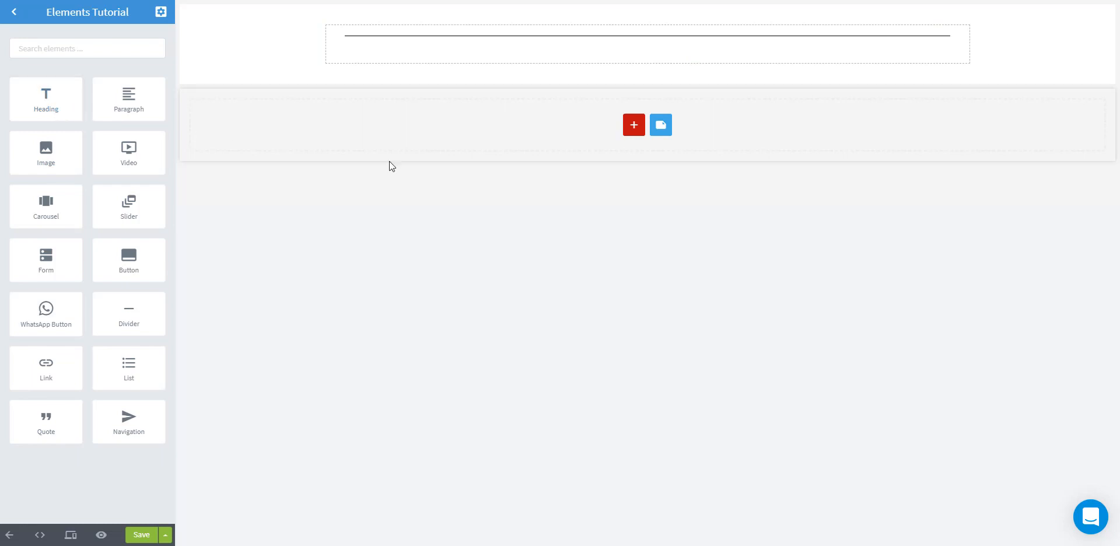
# Add a heading and a paragraph above the divider and another paragraph below it.
pyautogui.moveTo(79, 107); pyautogui.dragTo(362, 35)
pyautogui.moveTo(130, 96); pyautogui.dragTo(366, 78)
pyautogui.moveTo(122, 116); pyautogui.dragTo(372, 168)
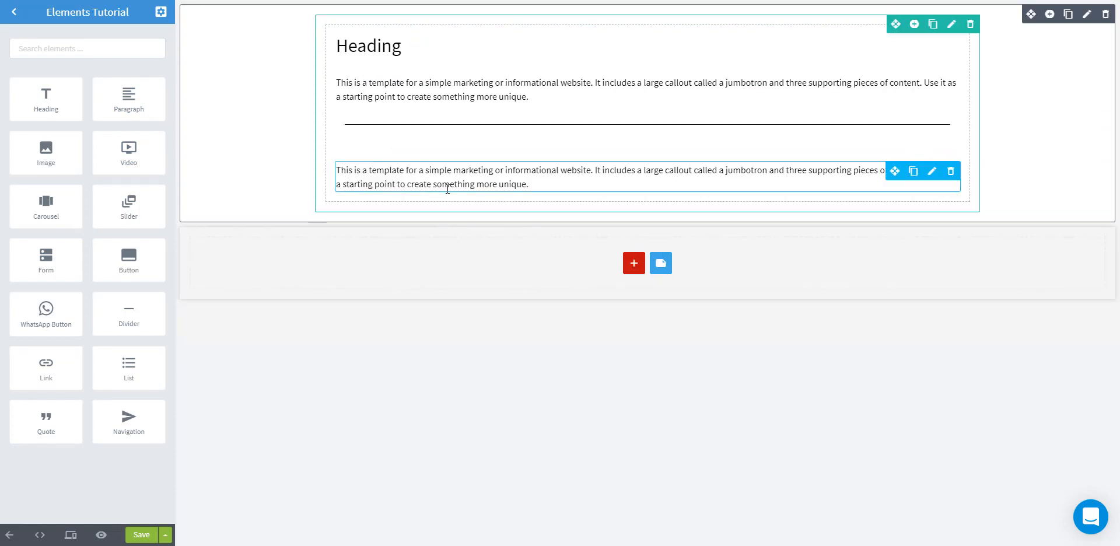
# Set the divider's size to 6 px, try the double style and set the style to dotted.
pyautogui.click(864, 137)
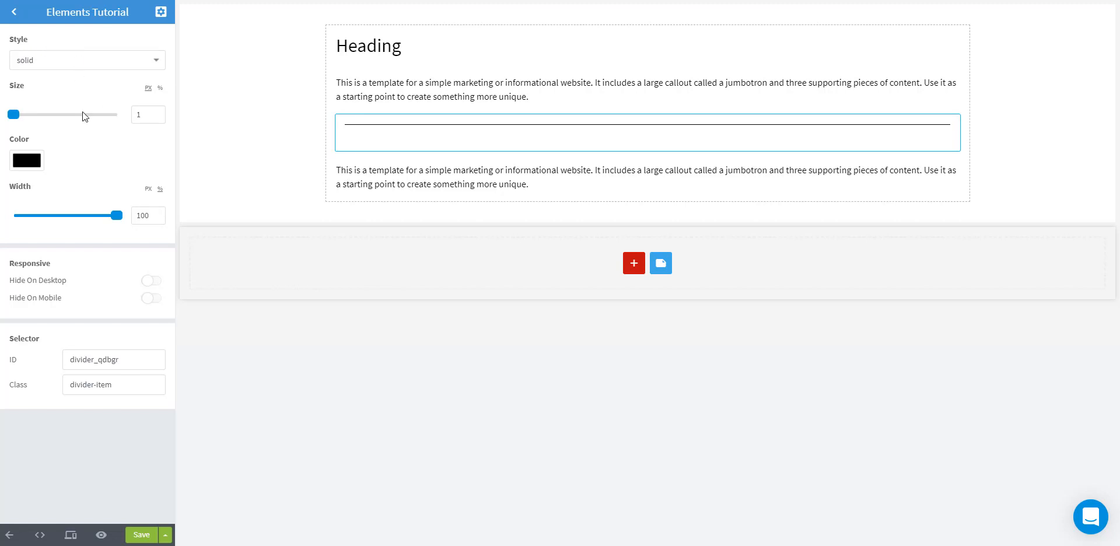
pyautogui.moveTo(12, 115); pyautogui.dragTo(20, 117)
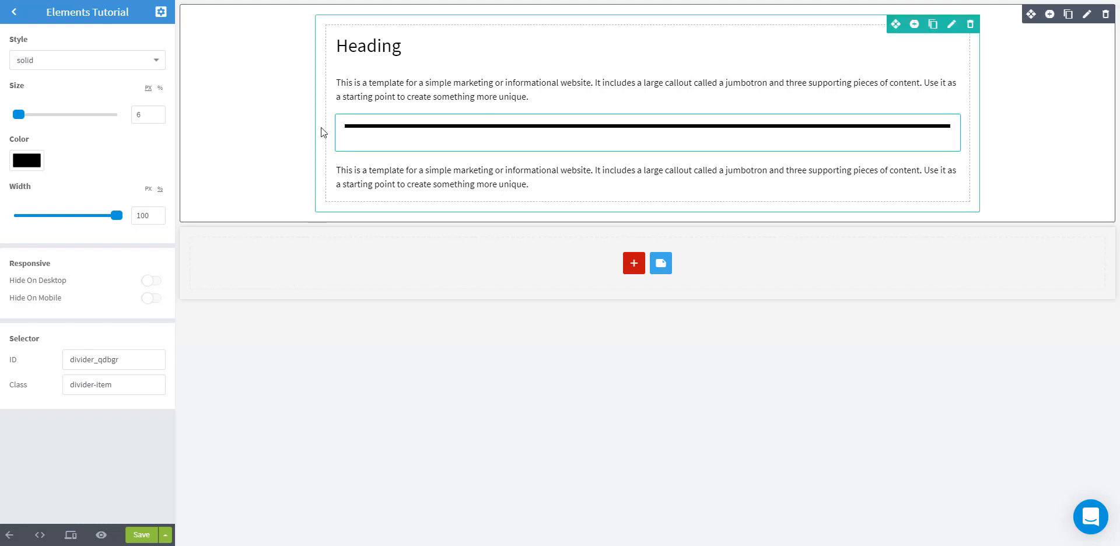
pyautogui.click(78, 68)
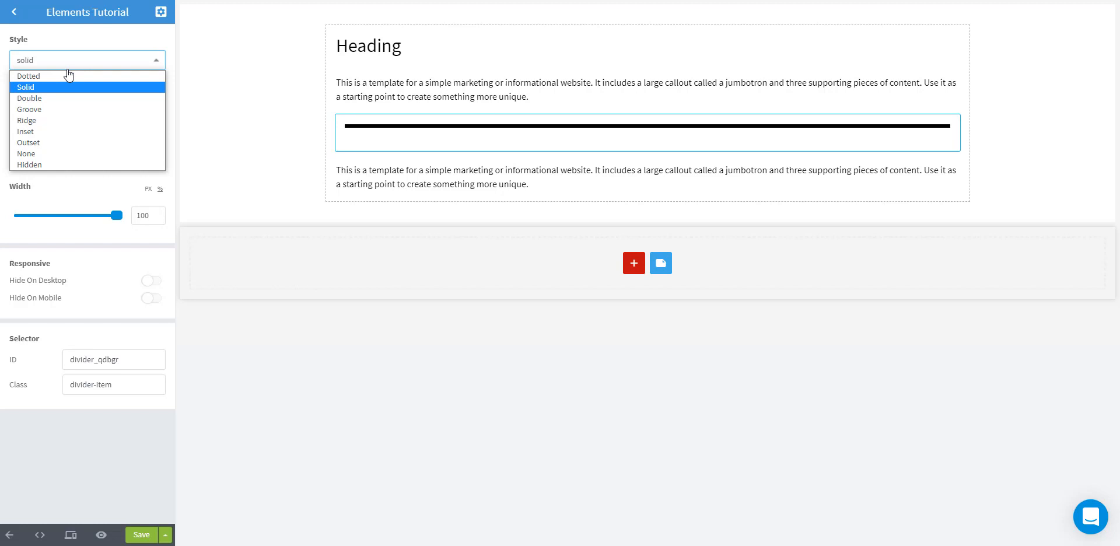
pyautogui.click(46, 98)
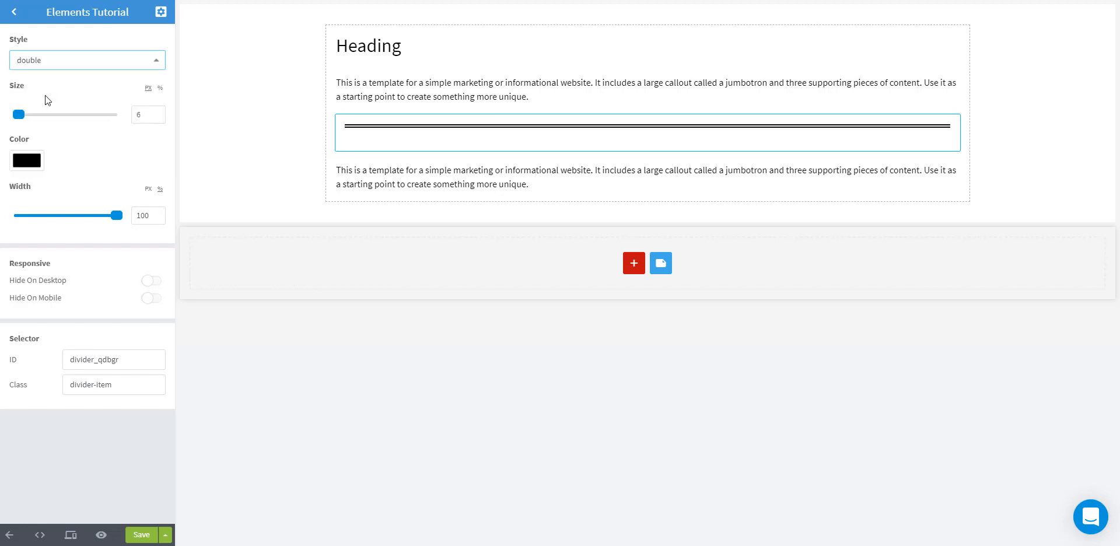
pyautogui.click(58, 63)
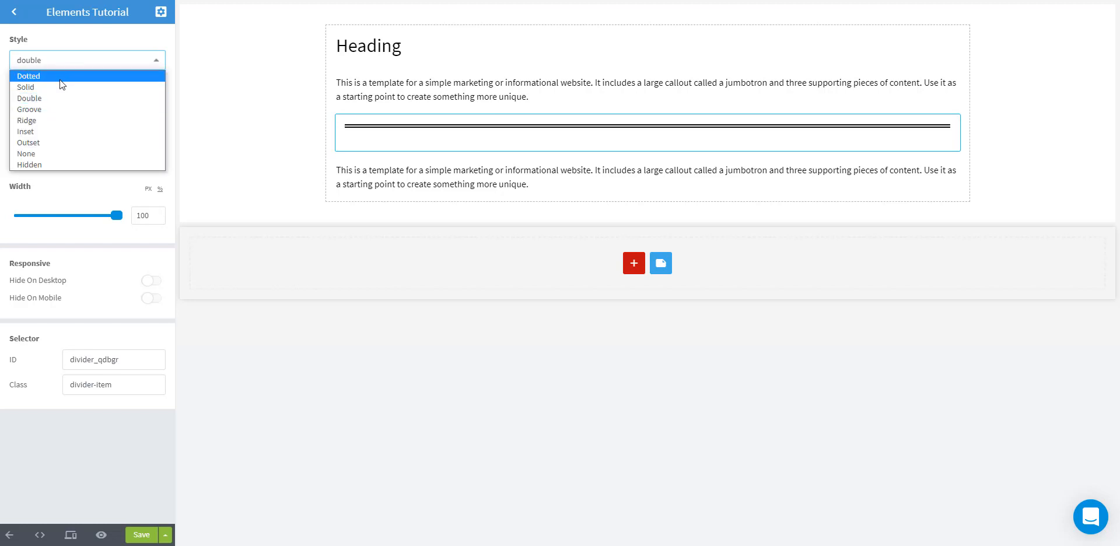
pyautogui.click(46, 78)
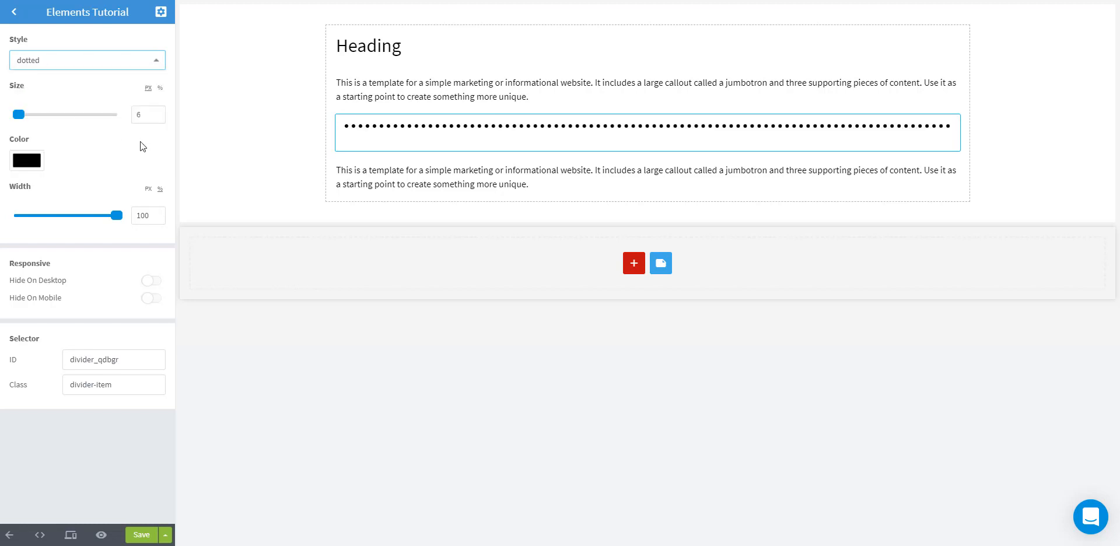
# Change the divider's color to a muted red and reduce its width to 60%.
pyautogui.click(40, 167)
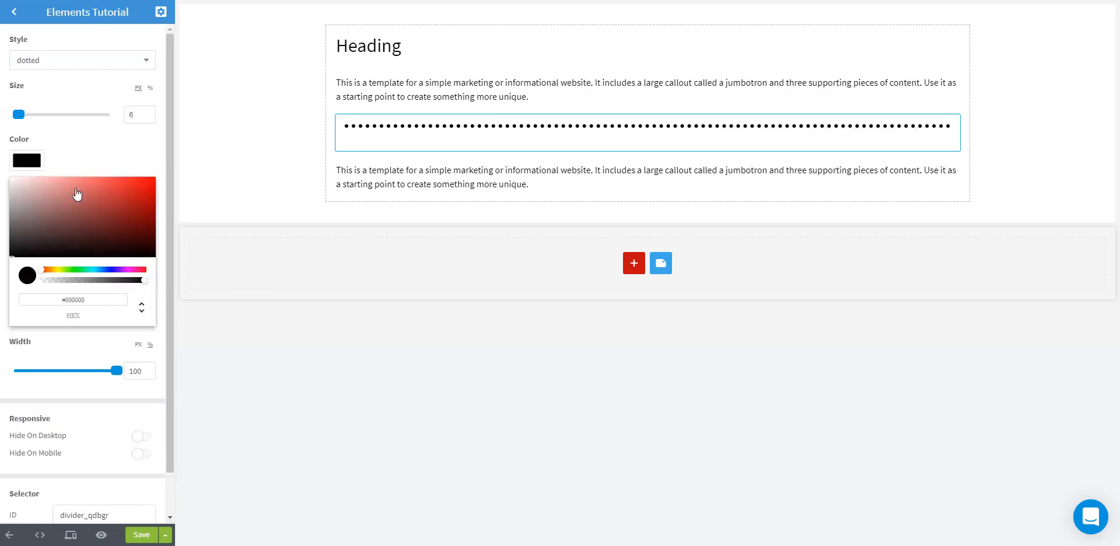
pyautogui.moveTo(85, 208); pyautogui.dragTo(98, 210)
pyautogui.click(100, 153)
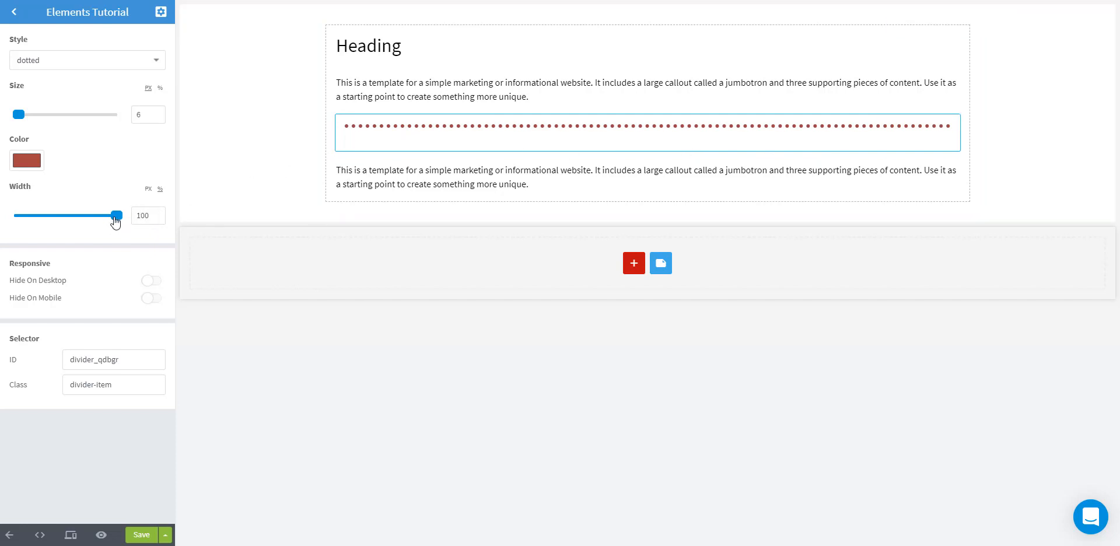
pyautogui.moveTo(116, 221); pyautogui.dragTo(77, 225)
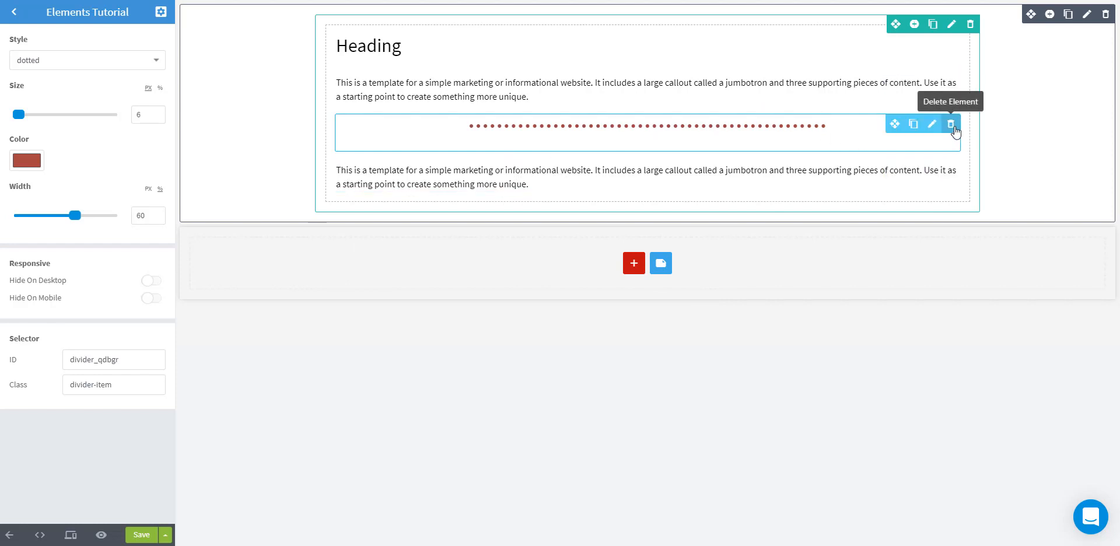
# Delete the divider, the heading and both paragraphs to empty the column.
pyautogui.click(954, 132)
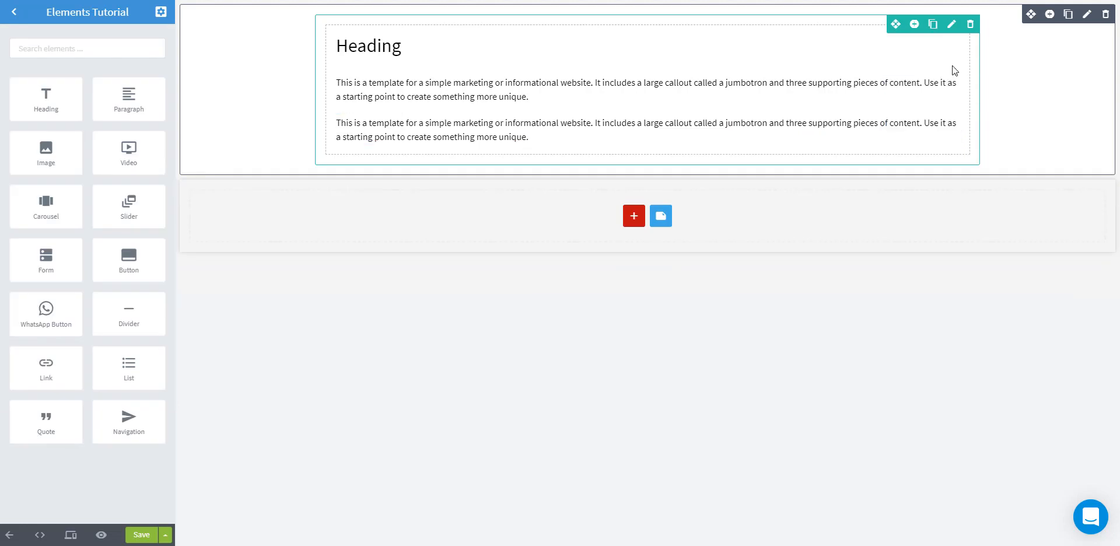
pyautogui.click(955, 54)
pyautogui.click(955, 53)
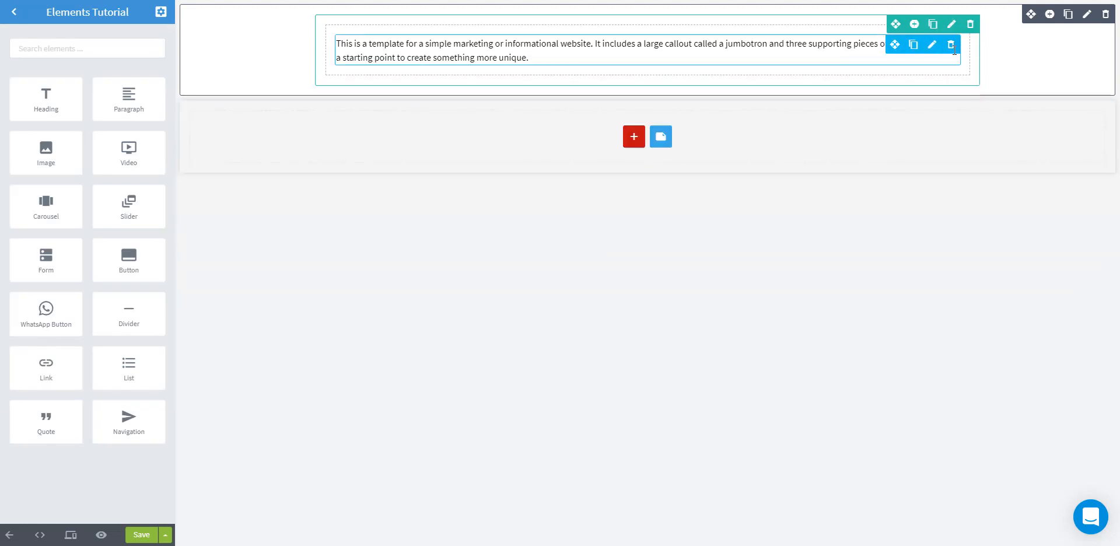
pyautogui.click(954, 51)
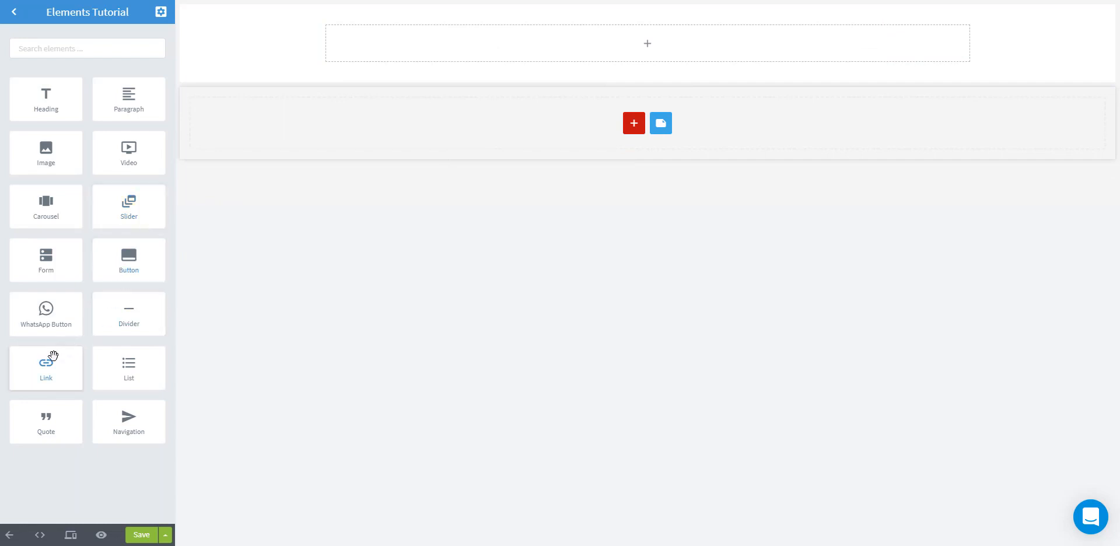
# Add a Link element and examine its link address and the list of pages it can target.
pyautogui.moveTo(48, 359); pyautogui.dragTo(468, 54)
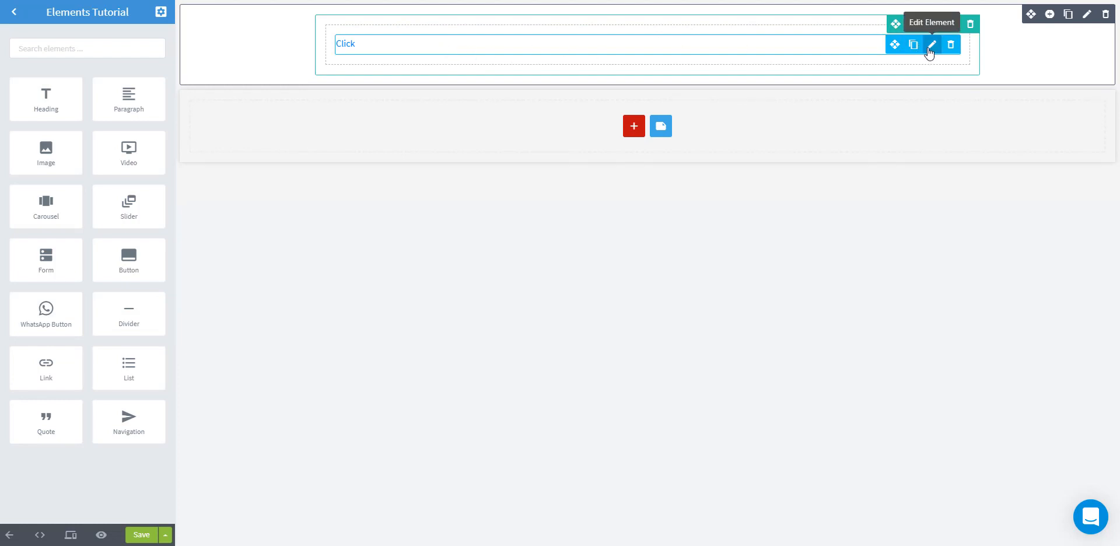
pyautogui.click(931, 46)
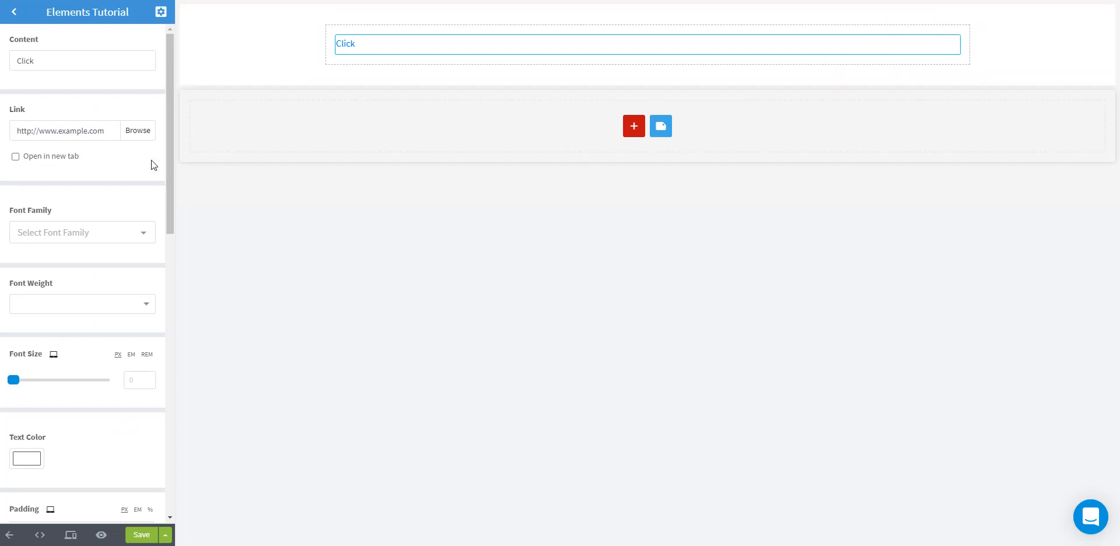
pyautogui.click(68, 131)
pyautogui.tripleClick(83, 134)
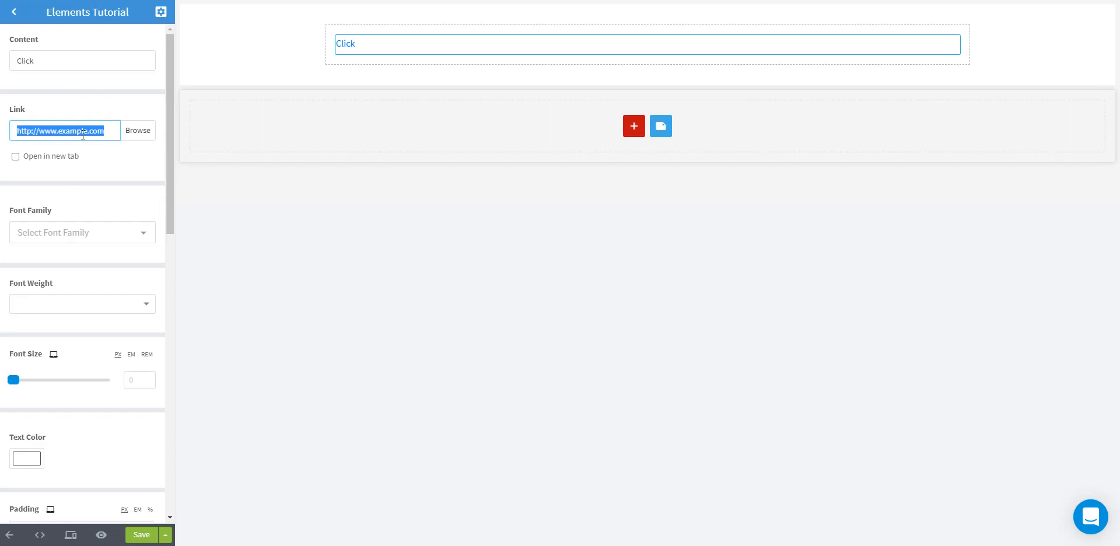
pyautogui.click(132, 134)
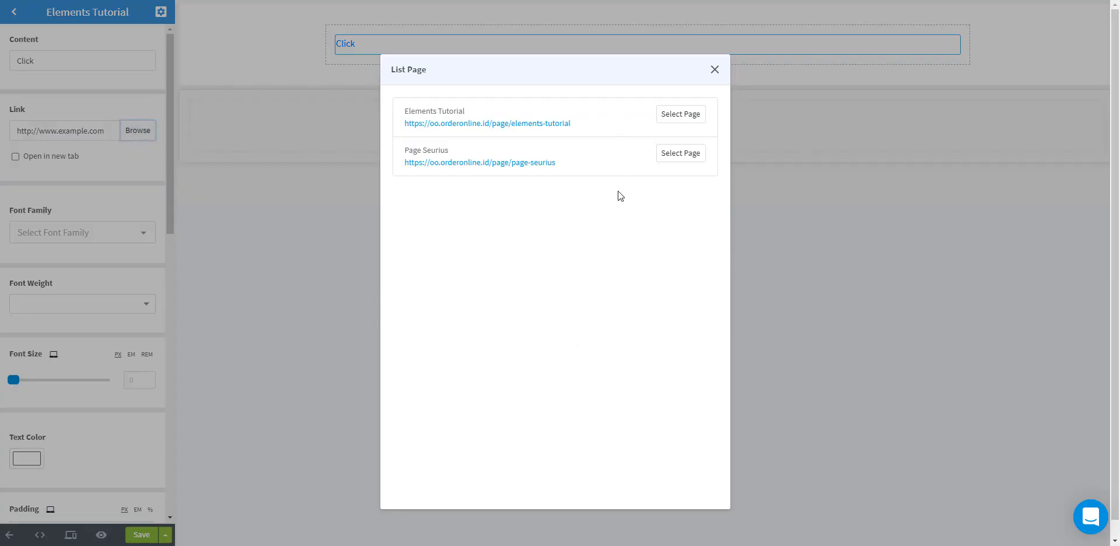
pyautogui.click(716, 75)
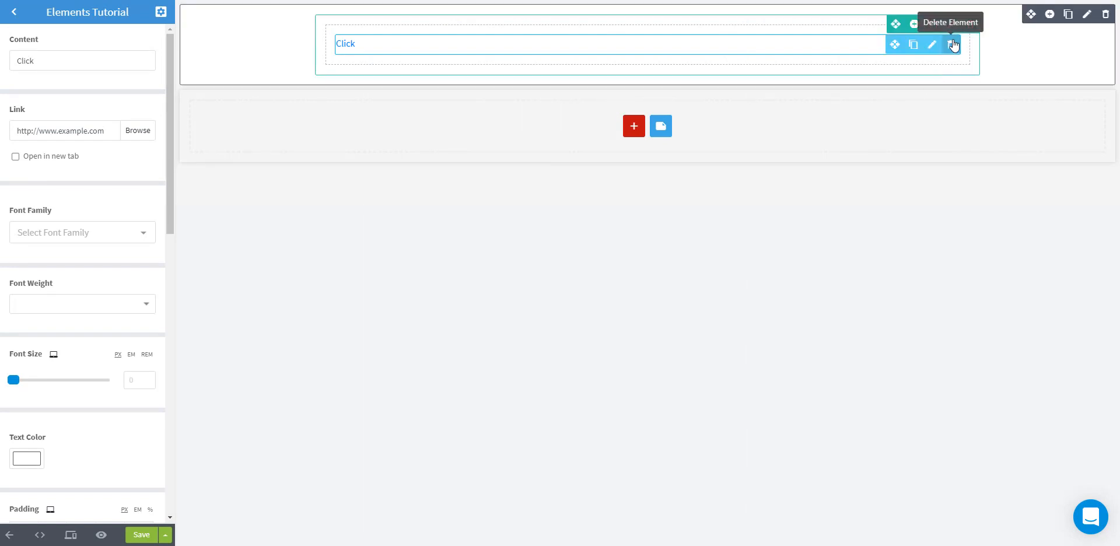
# Replace the Link element with a List element in the same column and open its settings.
pyautogui.click(953, 43)
pyautogui.moveTo(131, 356); pyautogui.dragTo(487, 53)
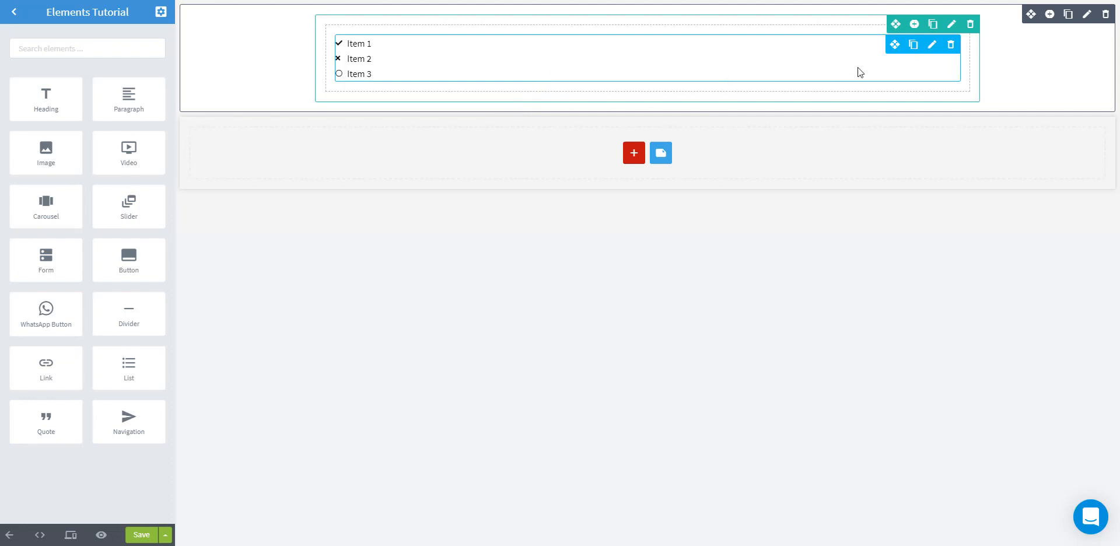
pyautogui.click(933, 45)
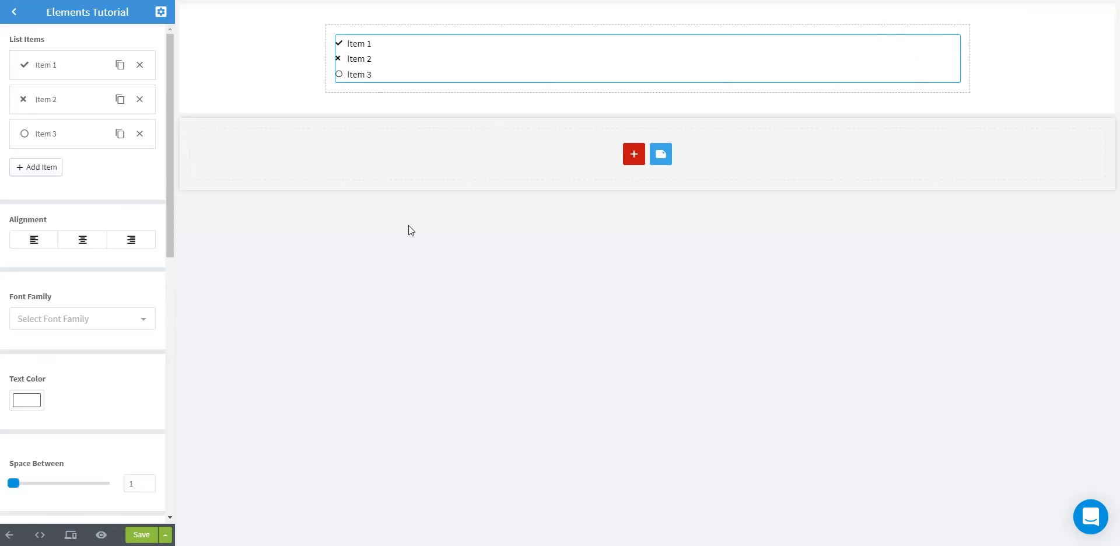
# Change the three list items' texts to Masalah A, Masalah B and Masalah C.
pyautogui.doubleClick(360, 45)
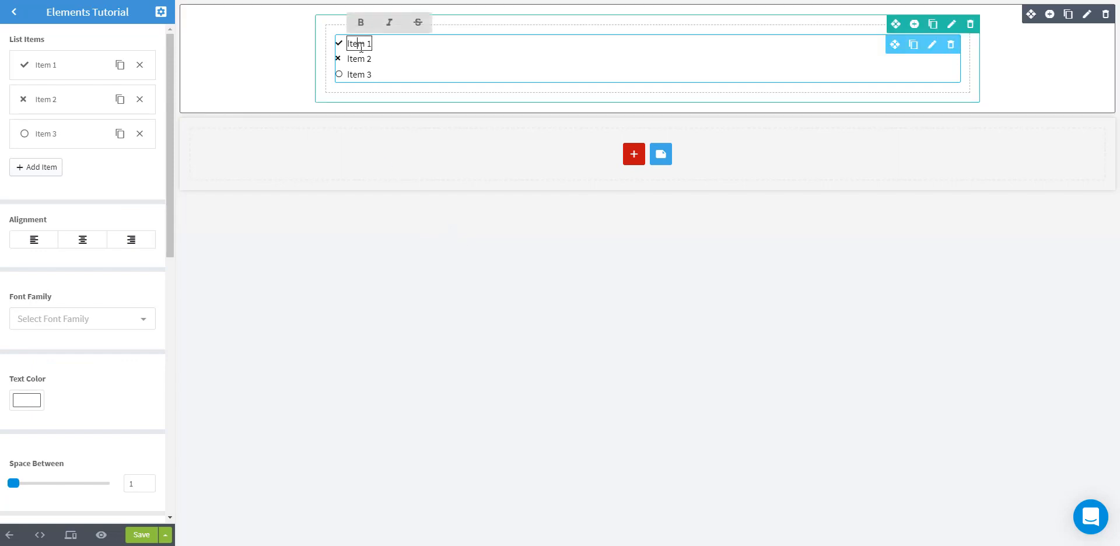
pyautogui.write('Masalah A</p>')
pyautogui.click(370, 62)
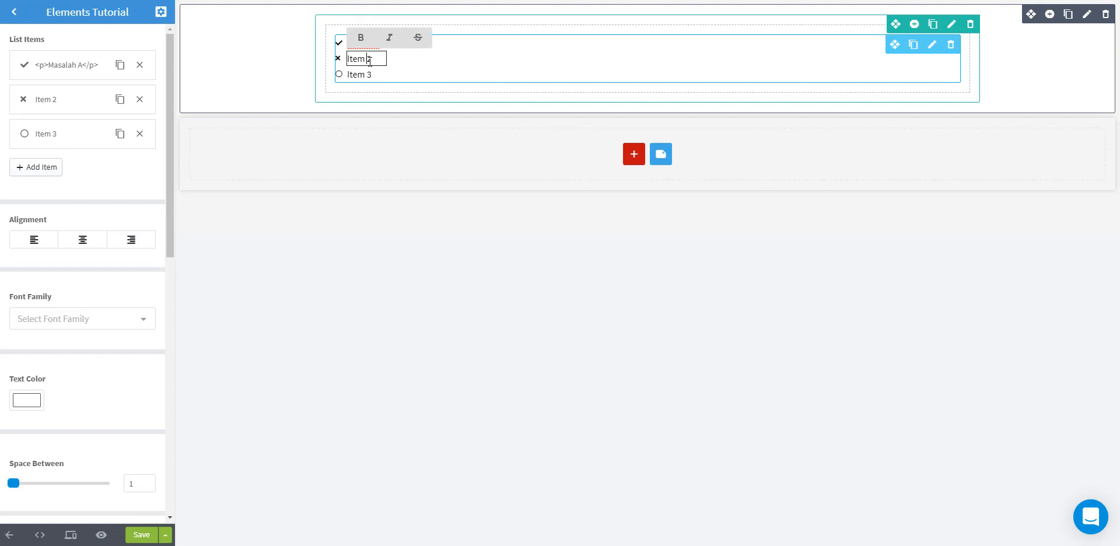
pyautogui.doubleClick(370, 62)
pyautogui.write('Masalah B')
pyautogui.click(365, 72)
pyautogui.doubleClick(366, 72)
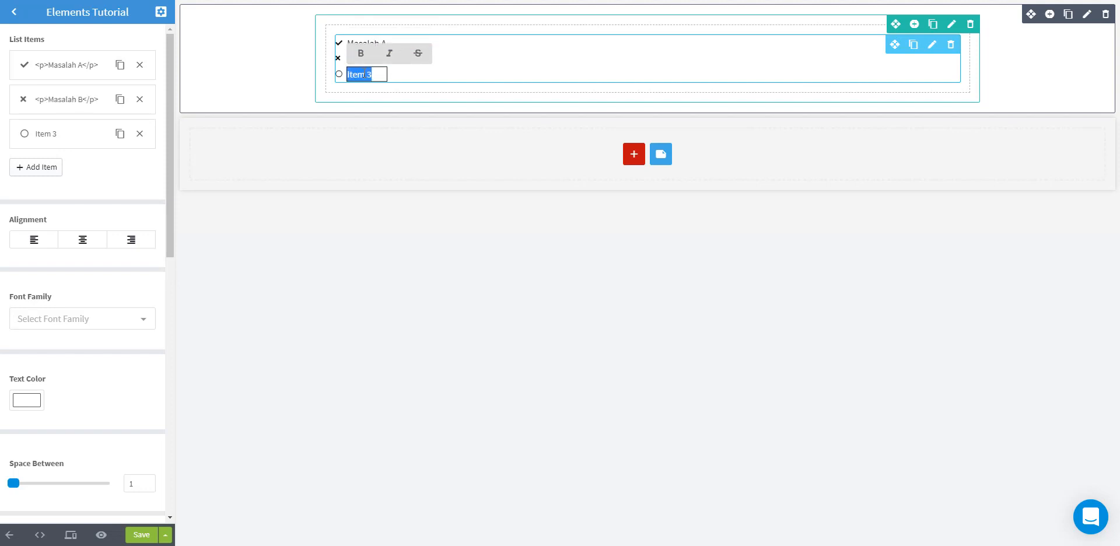
pyautogui.write('Masalah C')
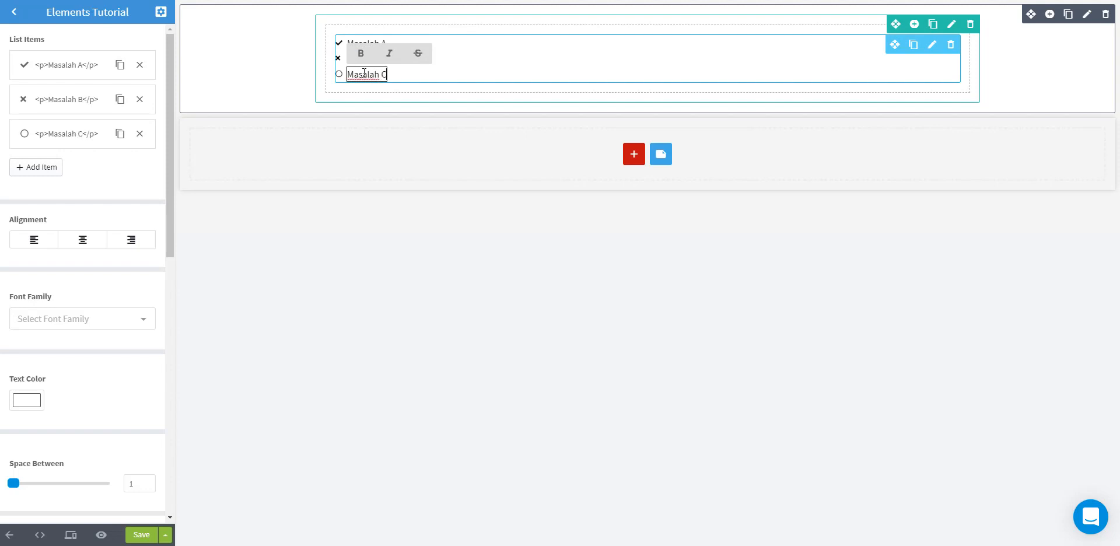
pyautogui.click(408, 153)
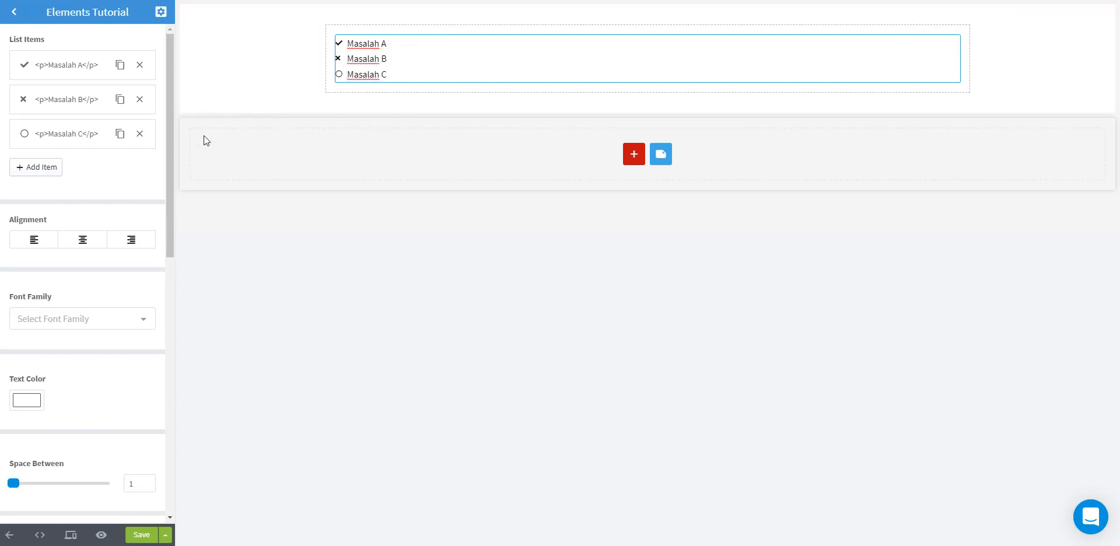
# Change the icon of the Masalah A item to Times, searching the icon library for "times".
pyautogui.click(77, 67)
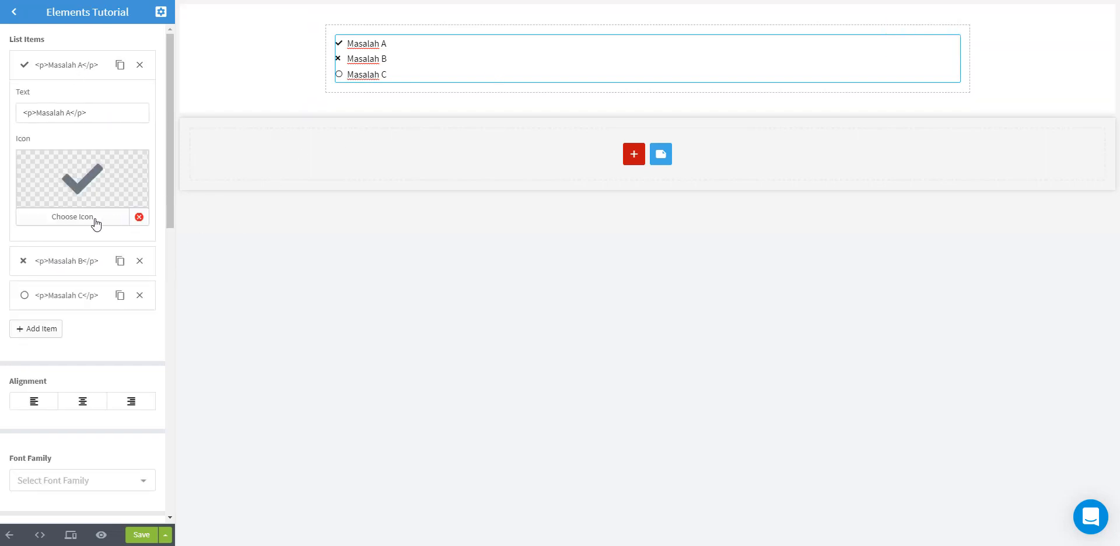
pyautogui.click(26, 217)
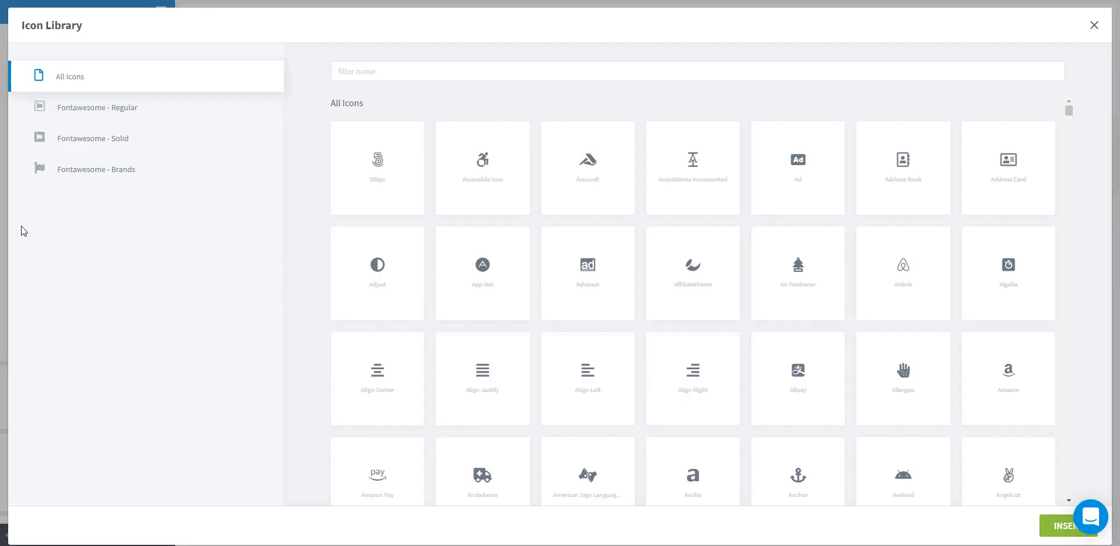
pyautogui.click(500, 73)
pyautogui.write('timex')
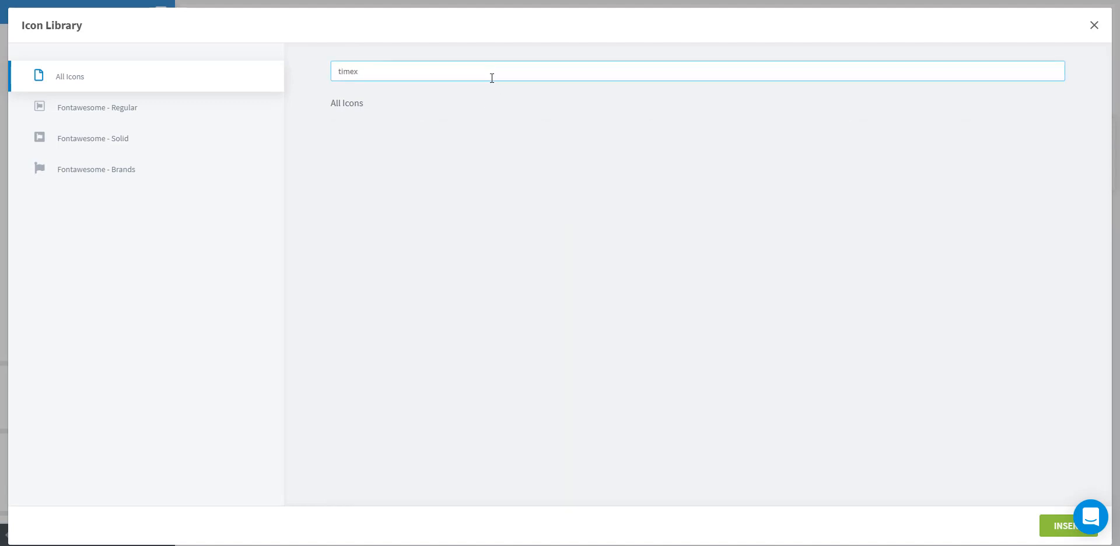
pyautogui.press('BackSpace')
pyautogui.write('s')
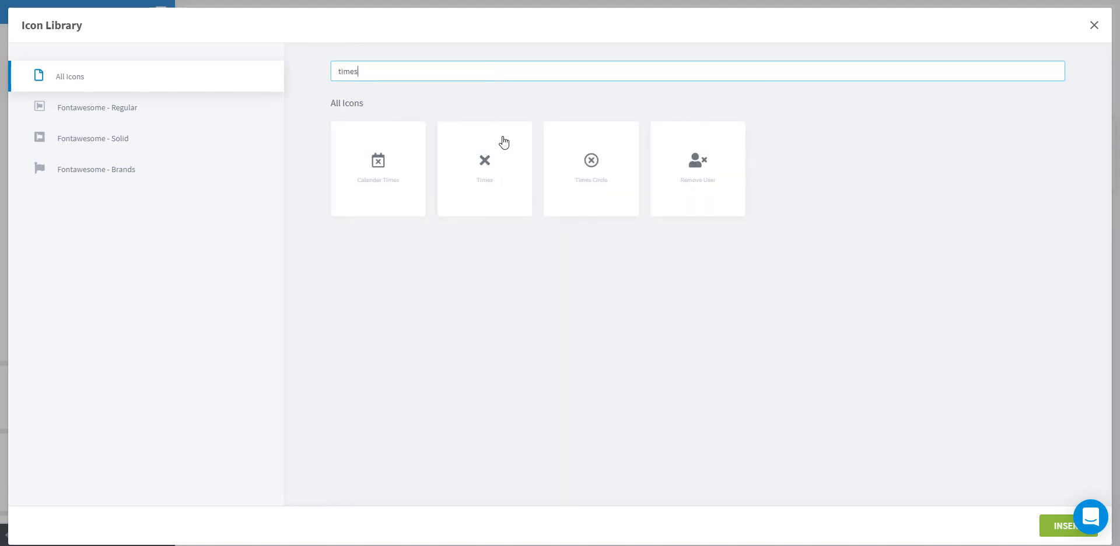
pyautogui.click(467, 175)
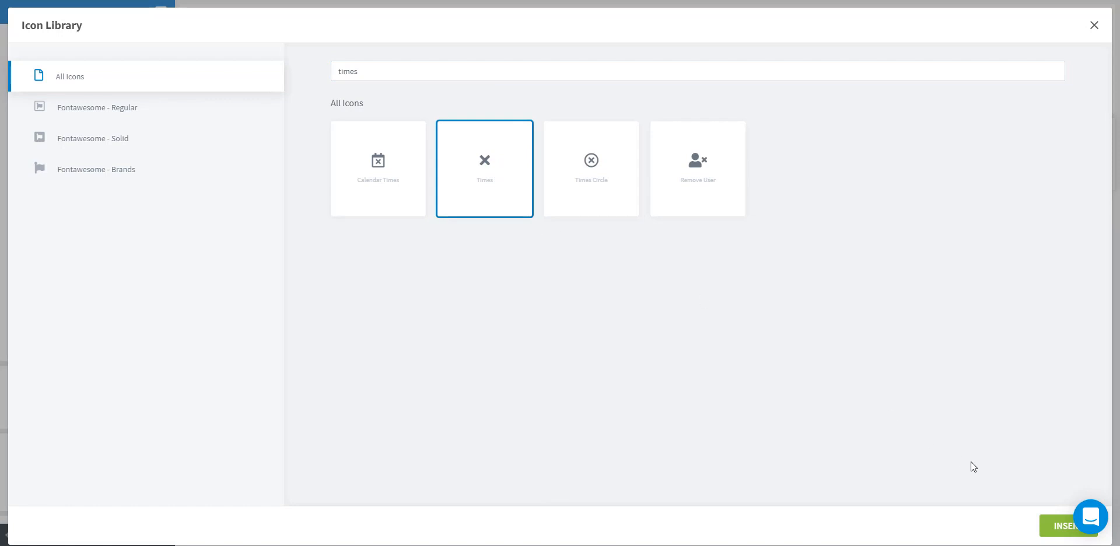
pyautogui.click(1059, 525)
pyautogui.click(74, 74)
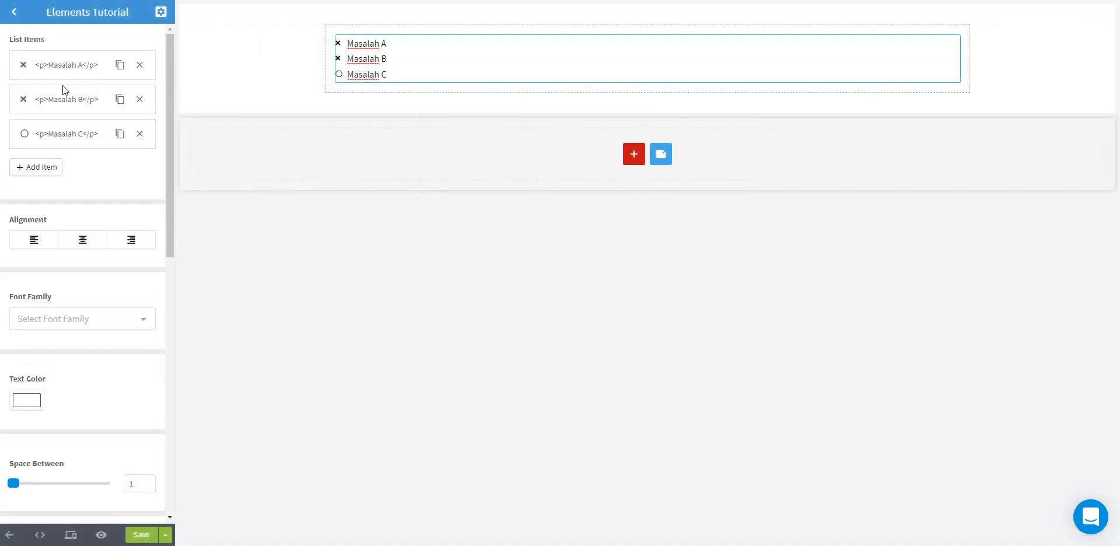
# Change the icon of the Masalah C item to Times.
pyautogui.click(63, 133)
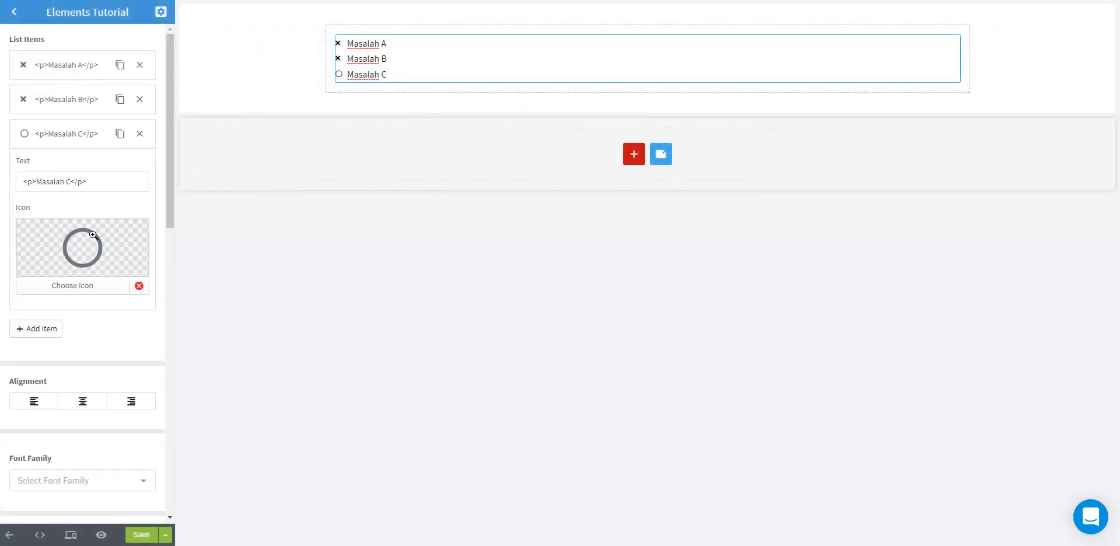
pyautogui.click(97, 288)
pyautogui.click(529, 74)
pyautogui.hotkey('ctrl', 'a')
pyautogui.click(473, 175)
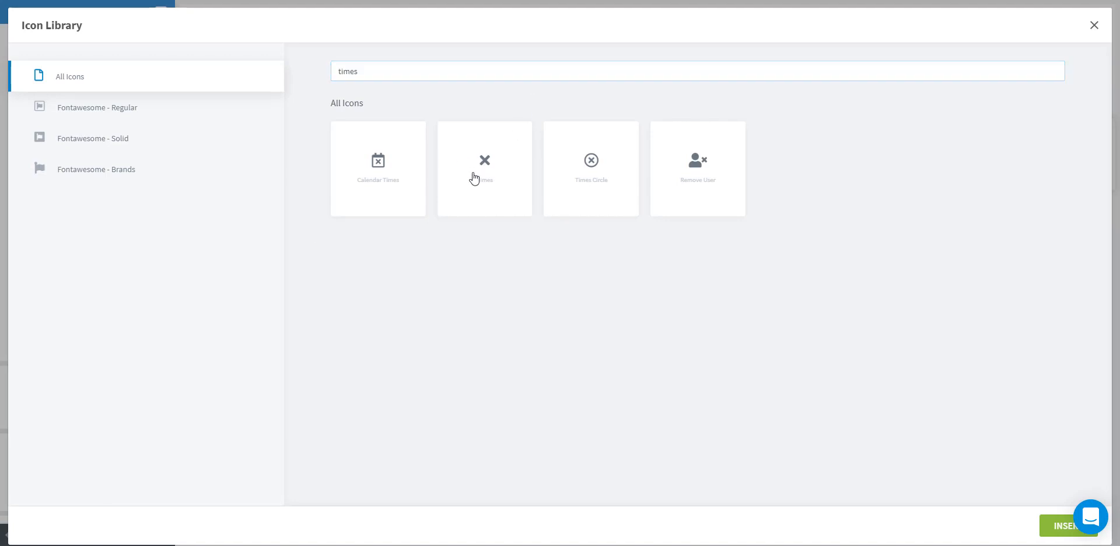
pyautogui.click(1061, 529)
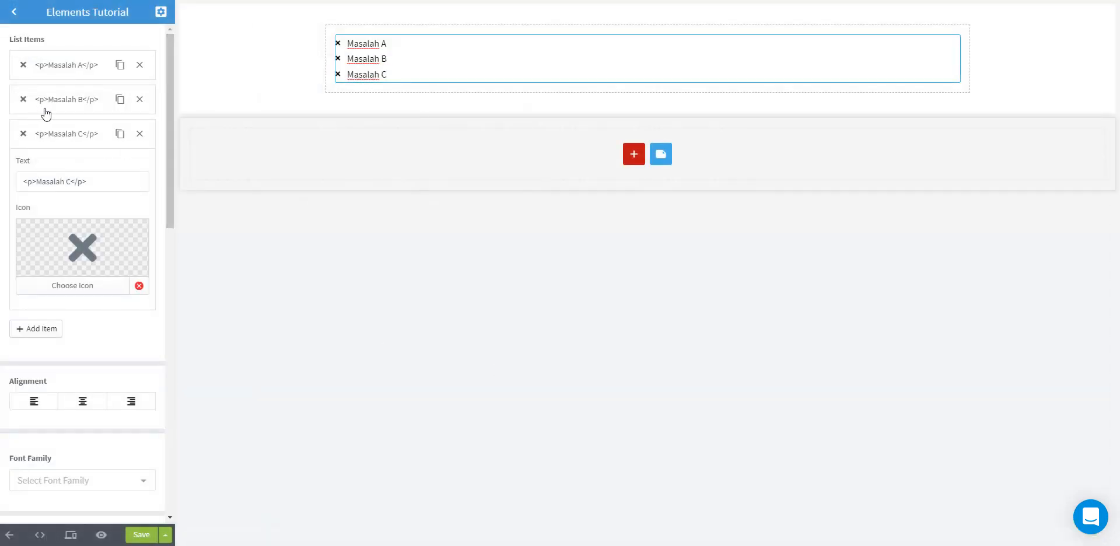
# Try centering the list and set its alignment to left.
pyautogui.scroll(-3, 54, 134)
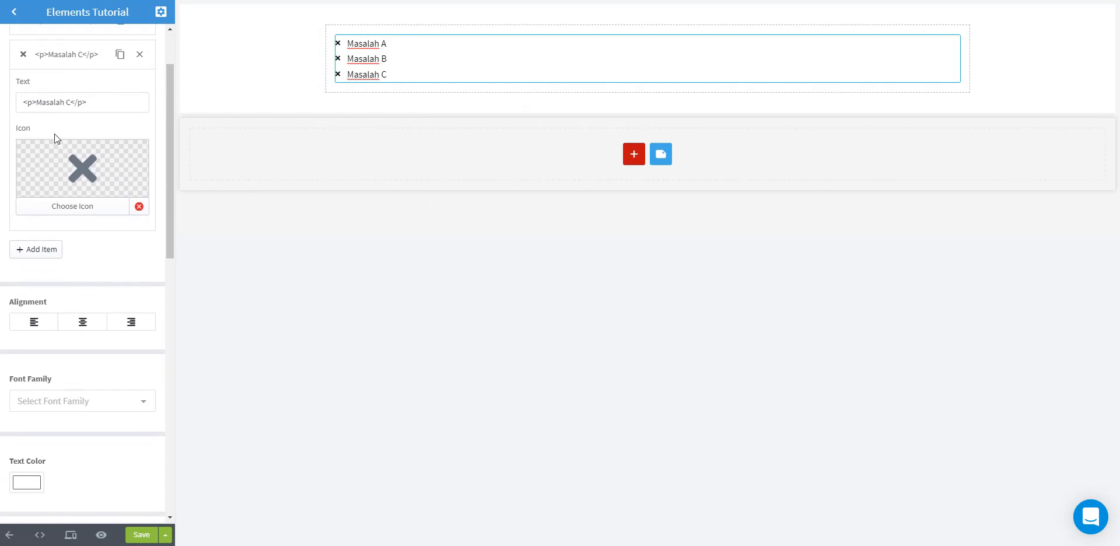
pyautogui.click(88, 286)
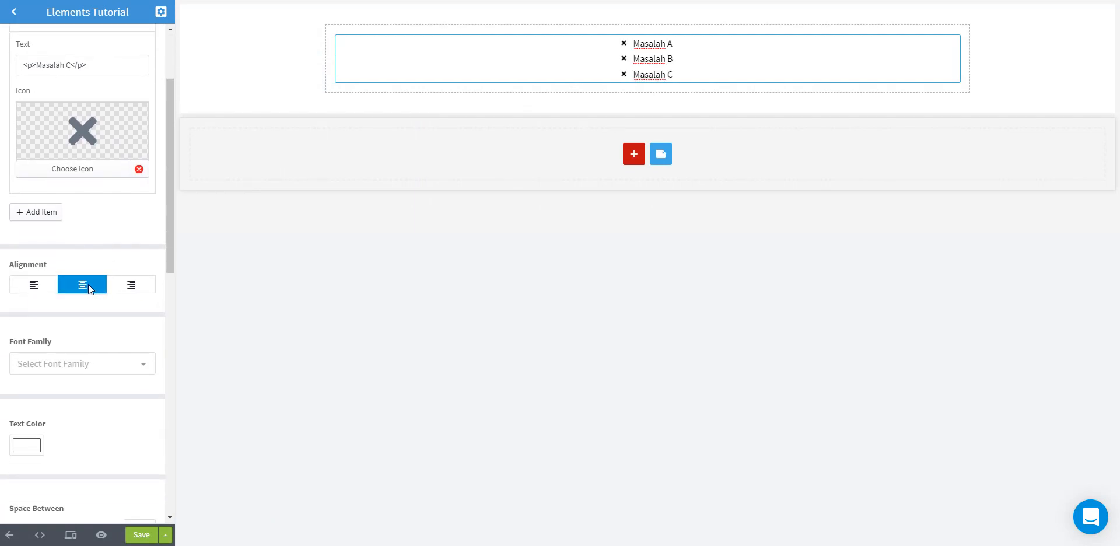
pyautogui.click(36, 287)
# Set the space between the list items to 22 and the icon size to 24 px.
pyautogui.scroll(-3, 85, 270)
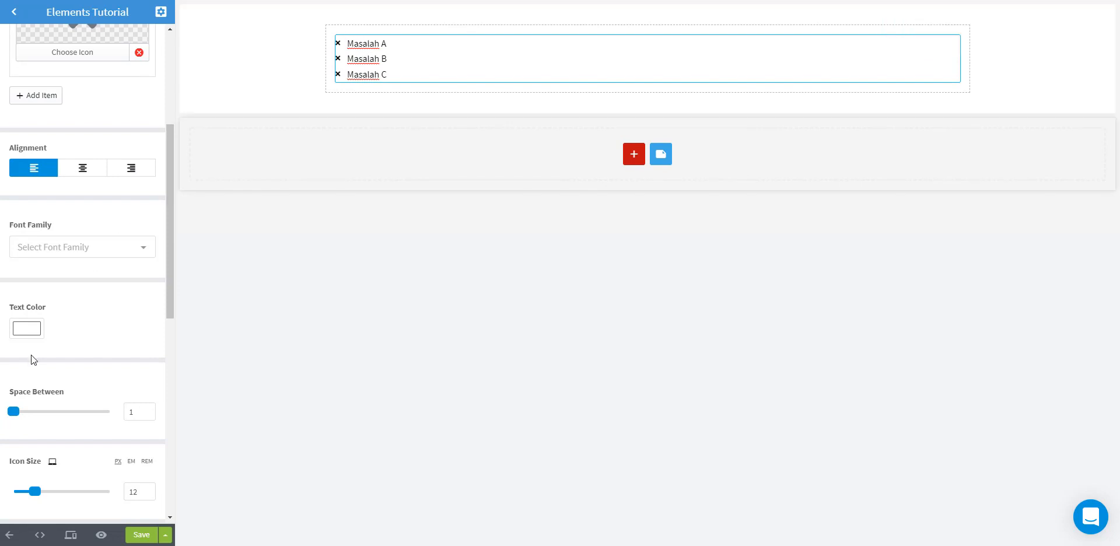
pyautogui.moveTo(13, 411); pyautogui.dragTo(54, 425)
pyautogui.scroll(-2, 90, 418)
pyautogui.scroll(-1, 88, 417)
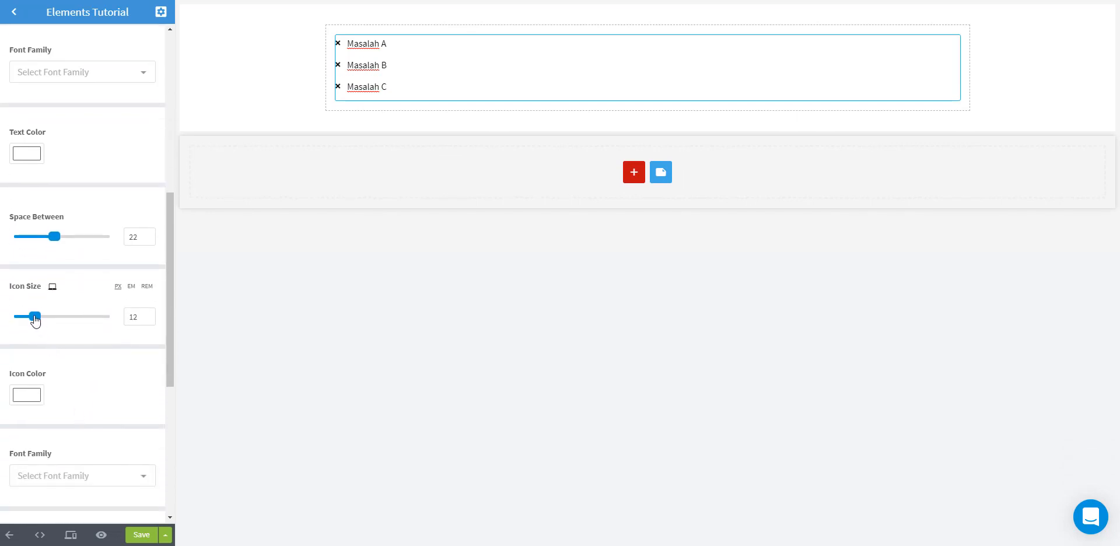
pyautogui.moveTo(34, 318); pyautogui.dragTo(60, 319)
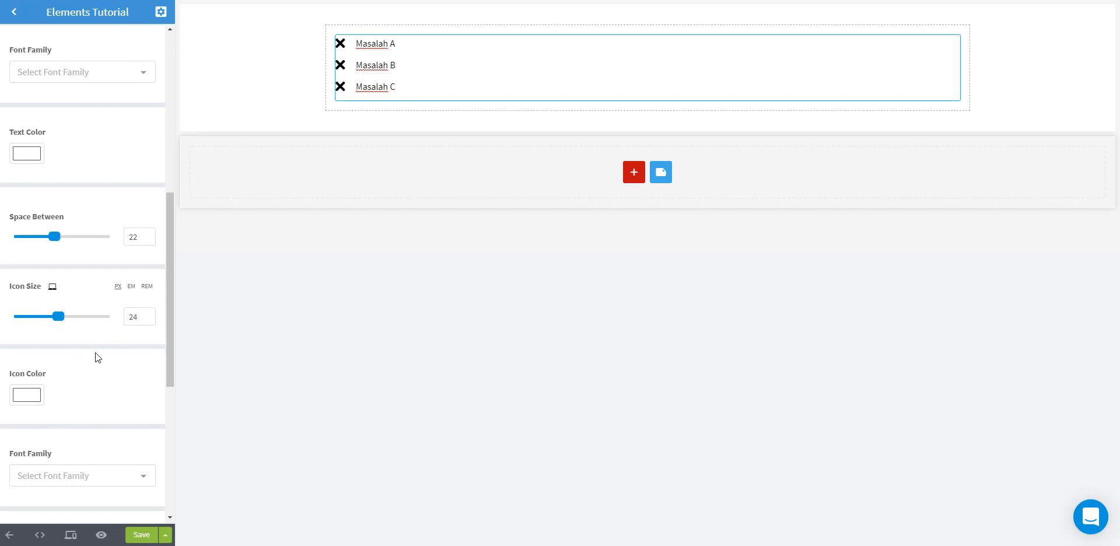
# Change the color of the list icons to red.
pyautogui.click(32, 399)
pyautogui.moveTo(108, 434); pyautogui.dragTo(122, 425)
pyautogui.click(255, 375)
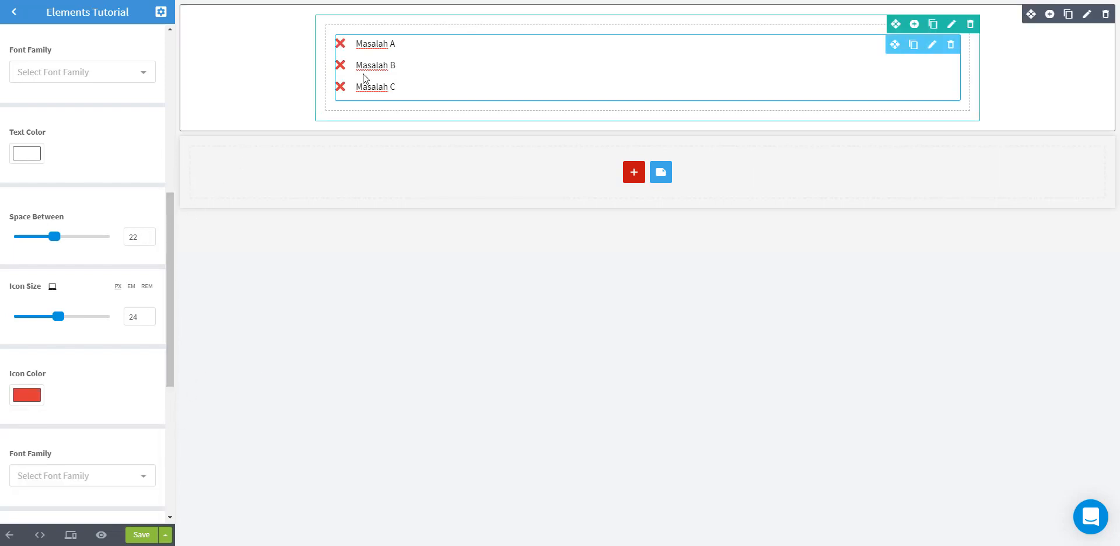
# Replace the list with a Quote element and add two more columns to its row.
pyautogui.click(950, 43)
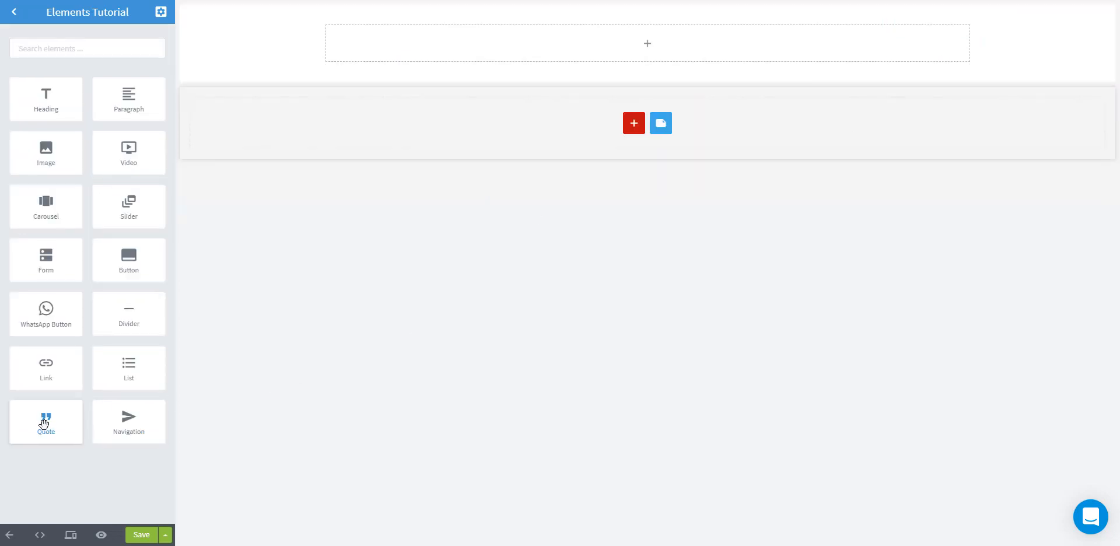
pyautogui.moveTo(43, 421); pyautogui.dragTo(639, 55)
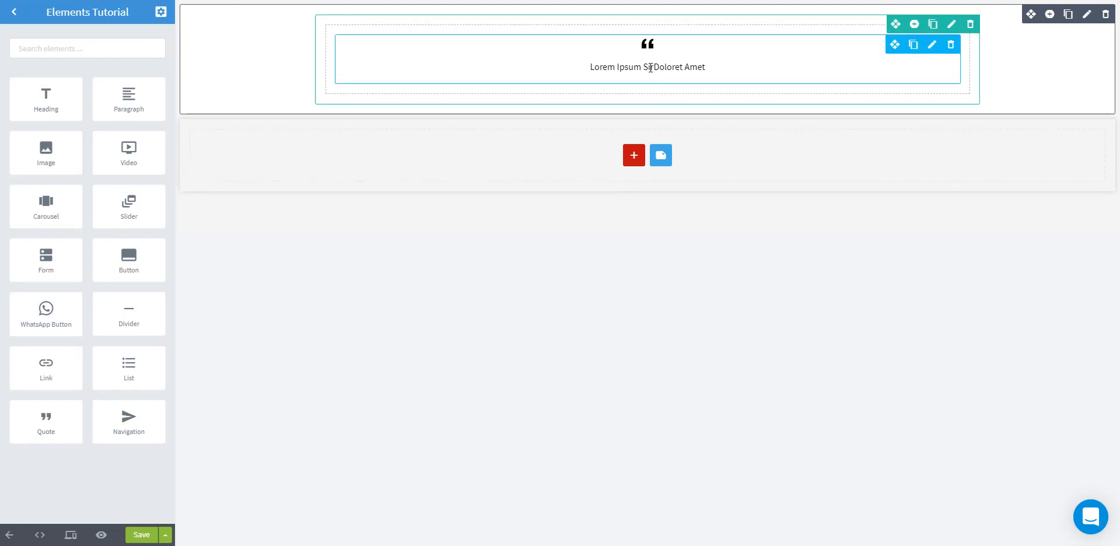
pyautogui.click(914, 26)
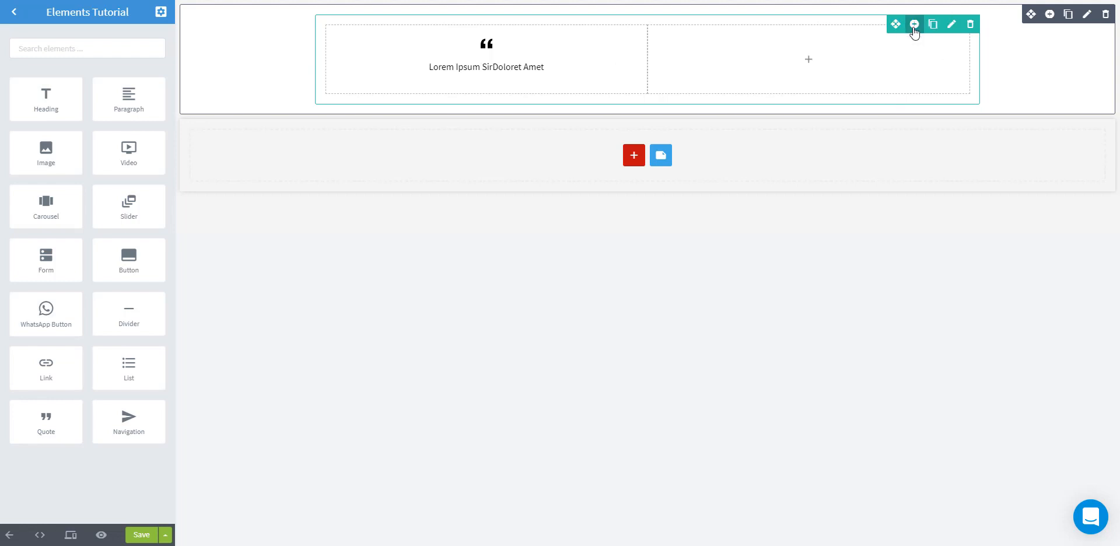
pyautogui.click(915, 27)
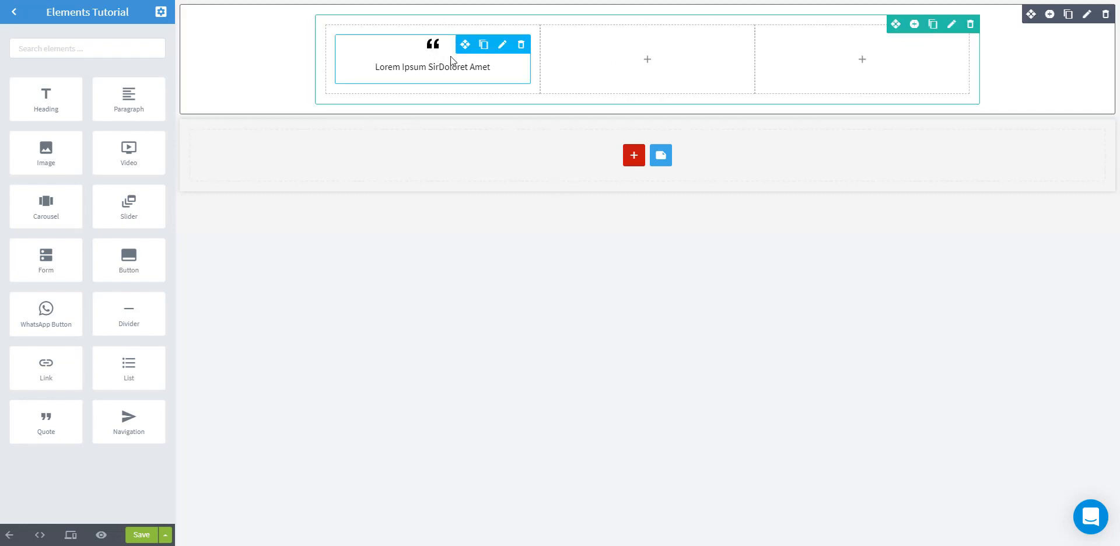
# Duplicate the quote twice, placing one copy in each of the three columns.
pyautogui.click(483, 44)
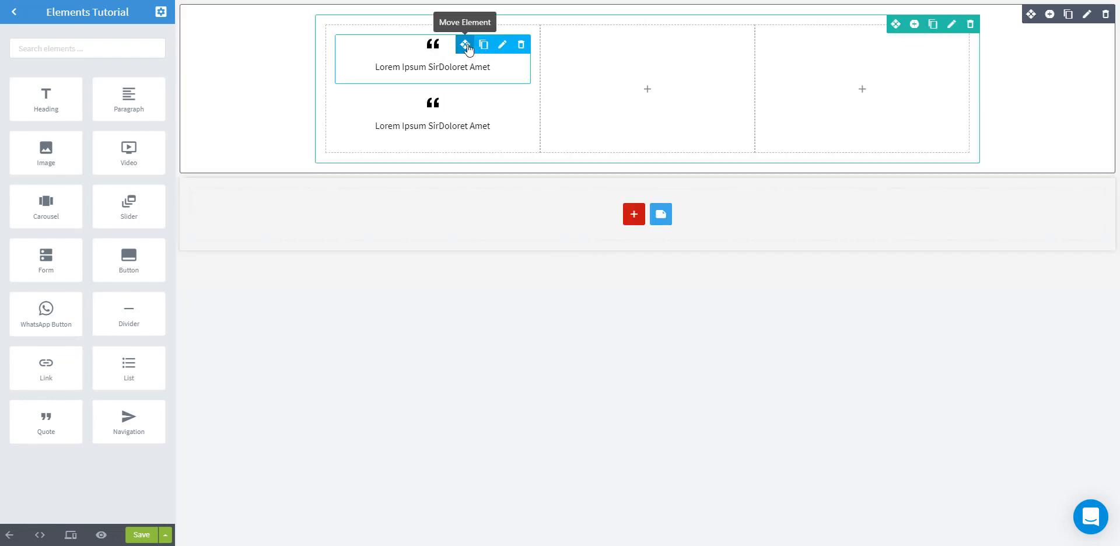
pyautogui.moveTo(465, 45); pyautogui.dragTo(607, 68)
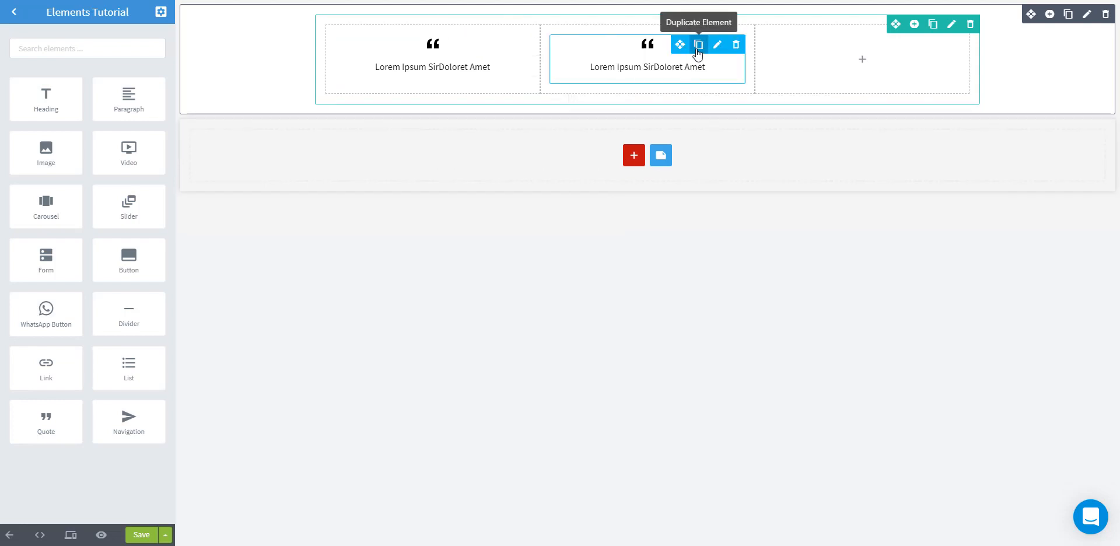
pyautogui.click(698, 47)
pyautogui.moveTo(679, 45); pyautogui.dragTo(830, 81)
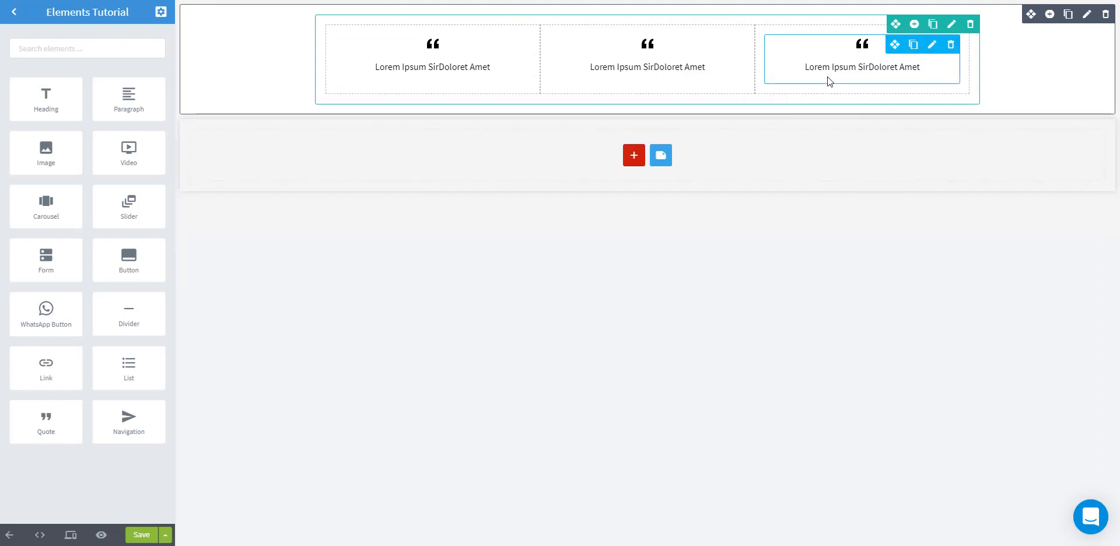
# Replace the first quote's text with "Terimakasih mas, barangnya saya suka.".
pyautogui.doubleClick(439, 67)
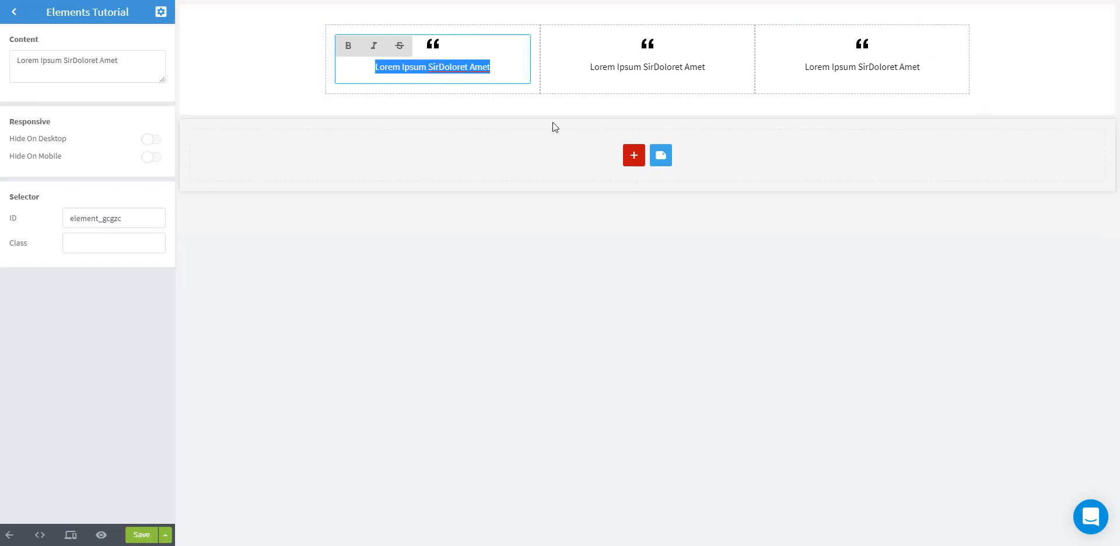
pyautogui.write('Ter')
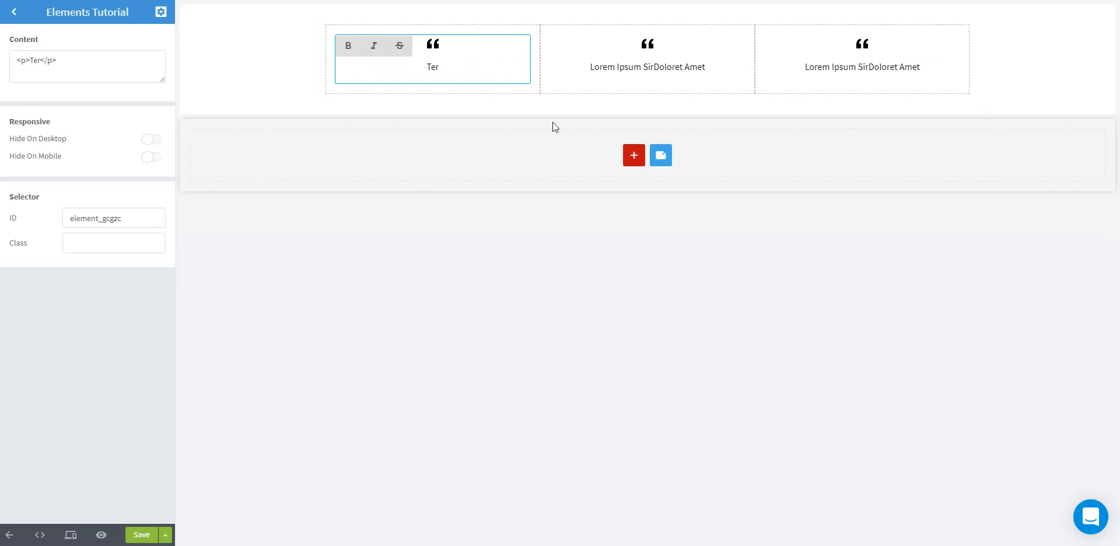
pyautogui.write('imakasih mas, ')
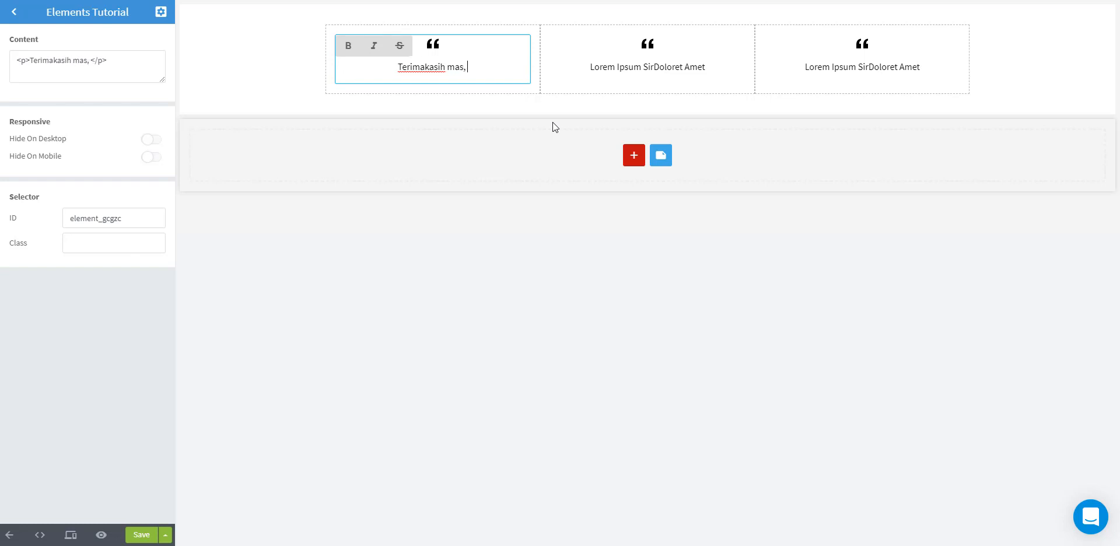
pyautogui.write('barangnya saya suk')
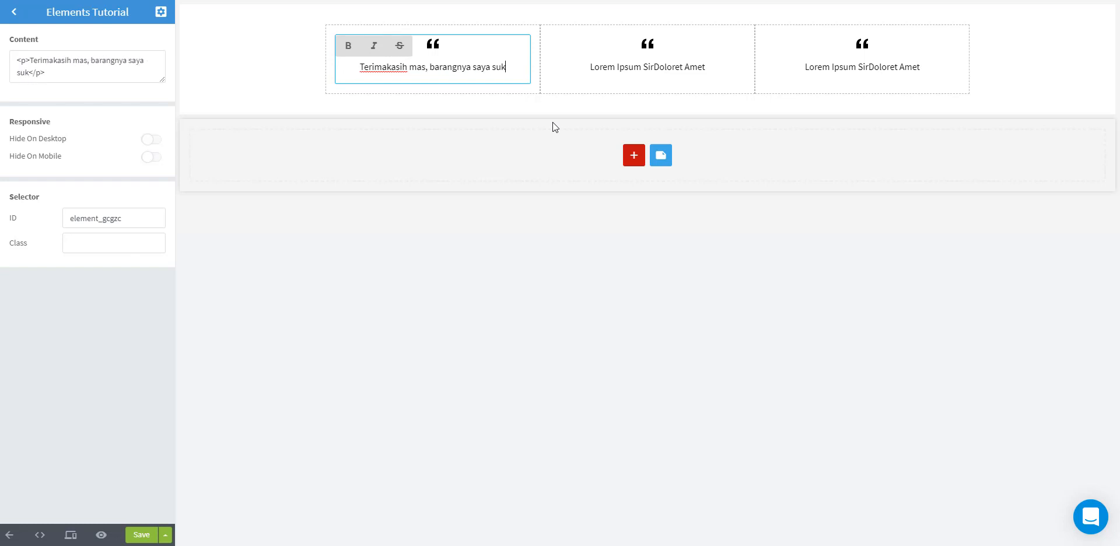
pyautogui.write('a.')
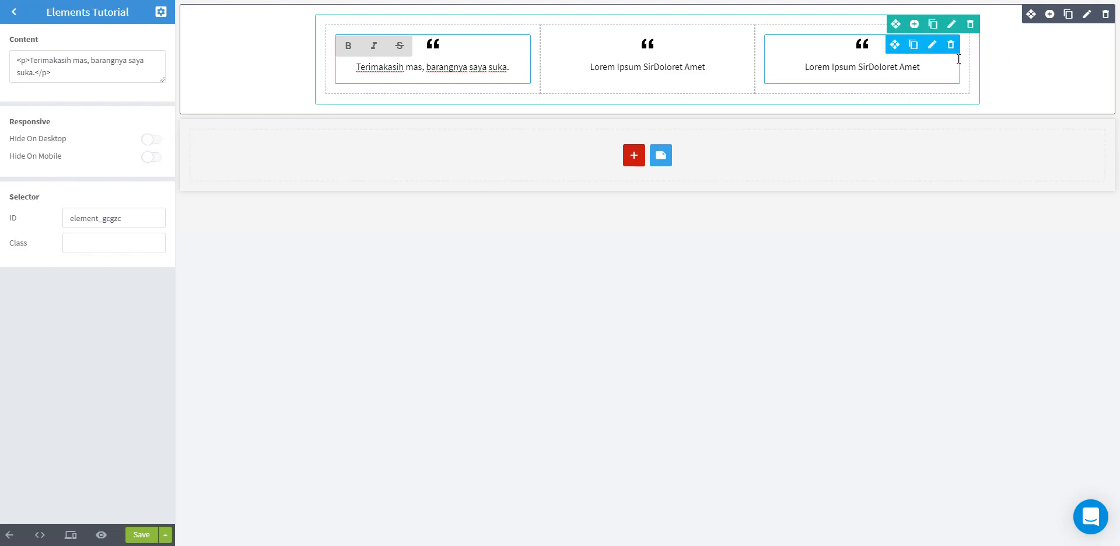
# Remove the second and third columns from the row and delete the remaining quote.
pyautogui.click(952, 24)
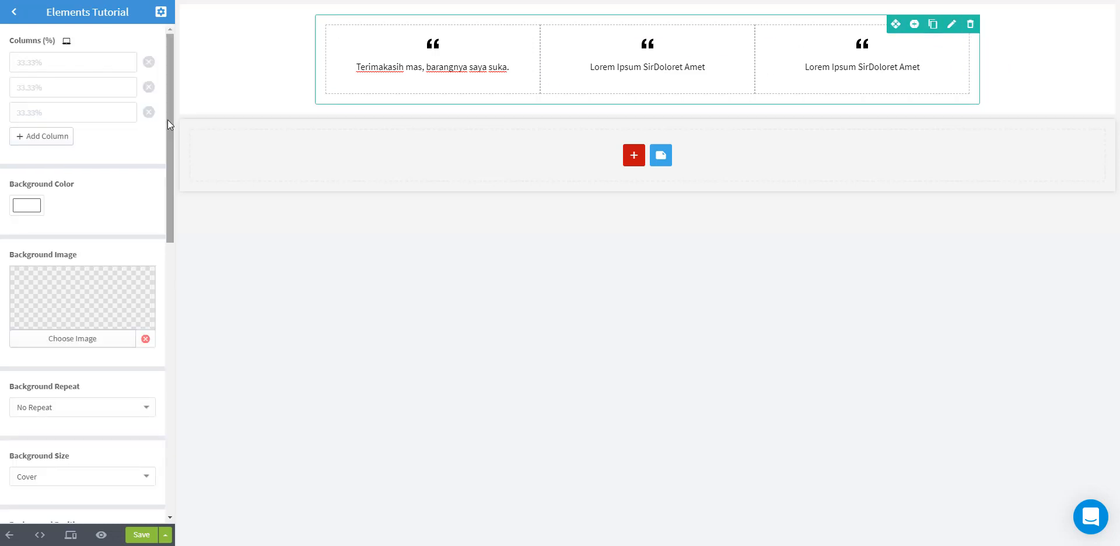
pyautogui.click(149, 112)
pyautogui.click(148, 87)
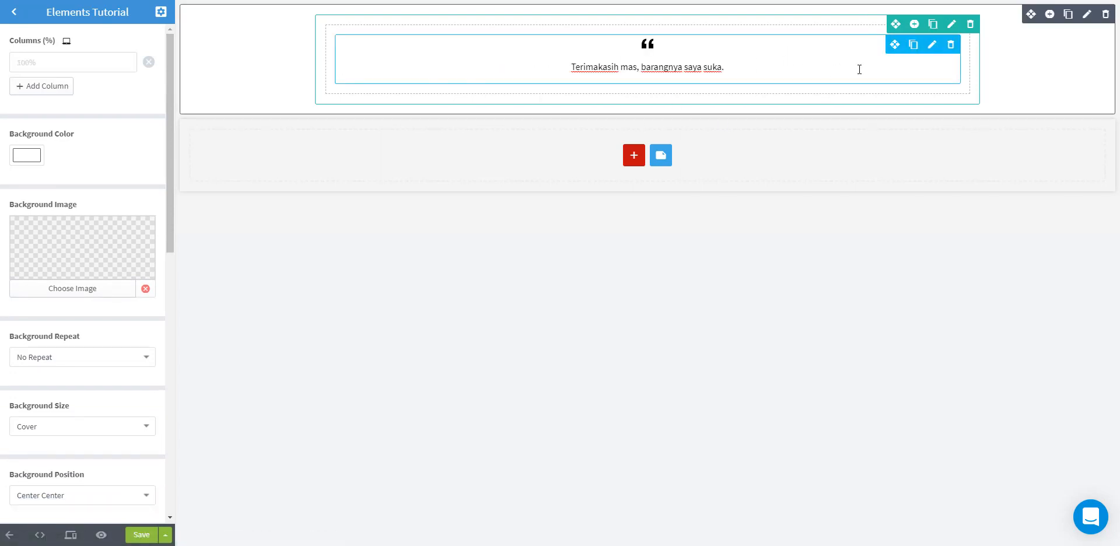
pyautogui.click(950, 44)
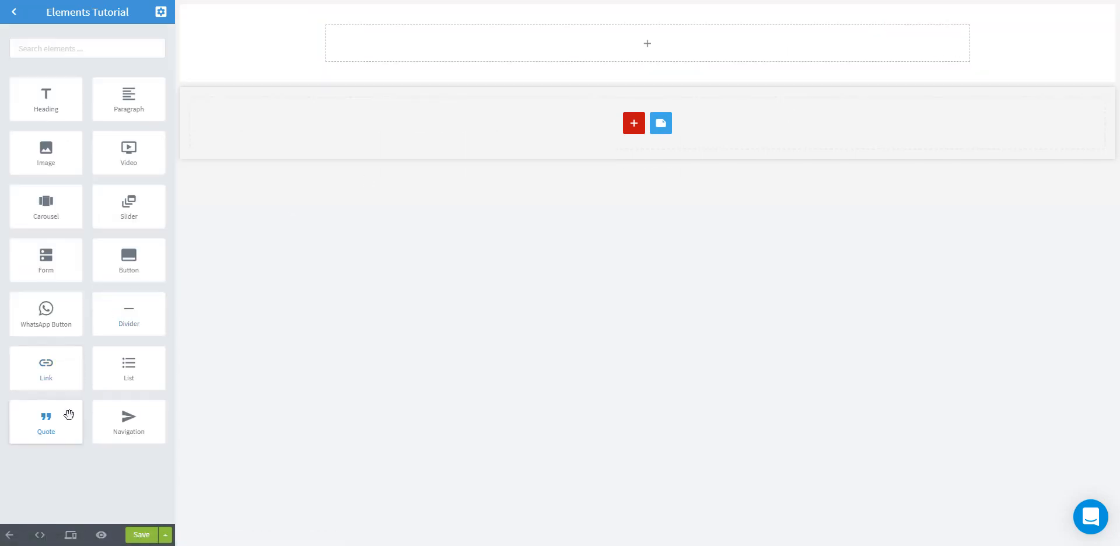
# Add a Navigation element to the empty row and replace its logo with The Shy Lights image from the media library.
pyautogui.moveTo(129, 424); pyautogui.dragTo(548, 50)
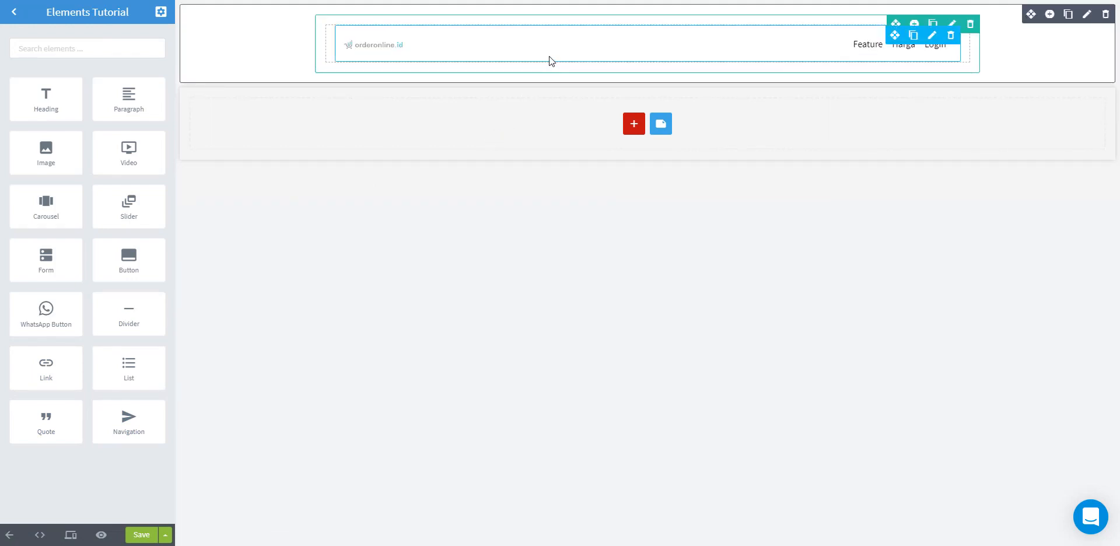
pyautogui.click(546, 53)
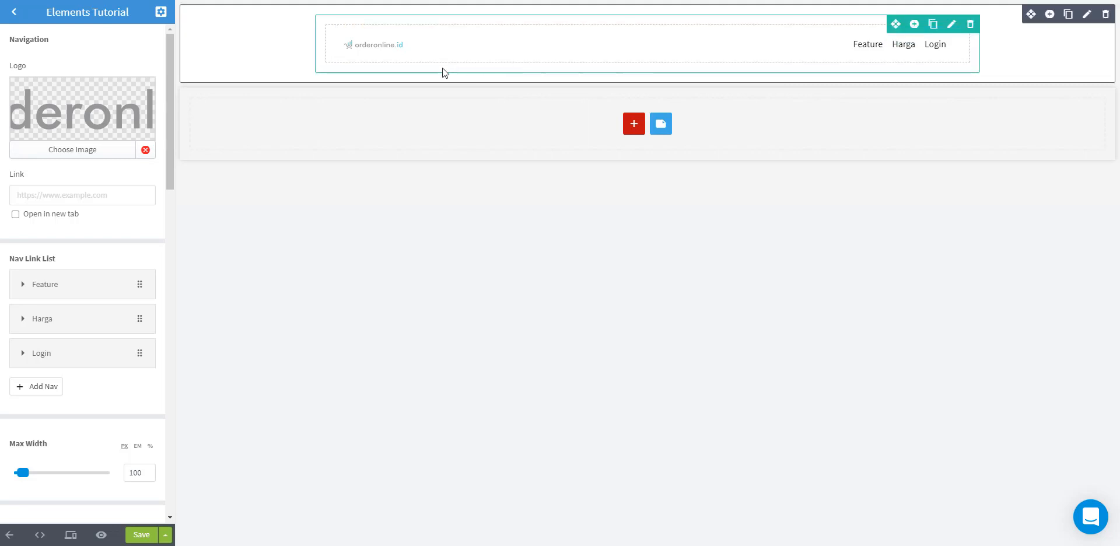
pyautogui.click(100, 117)
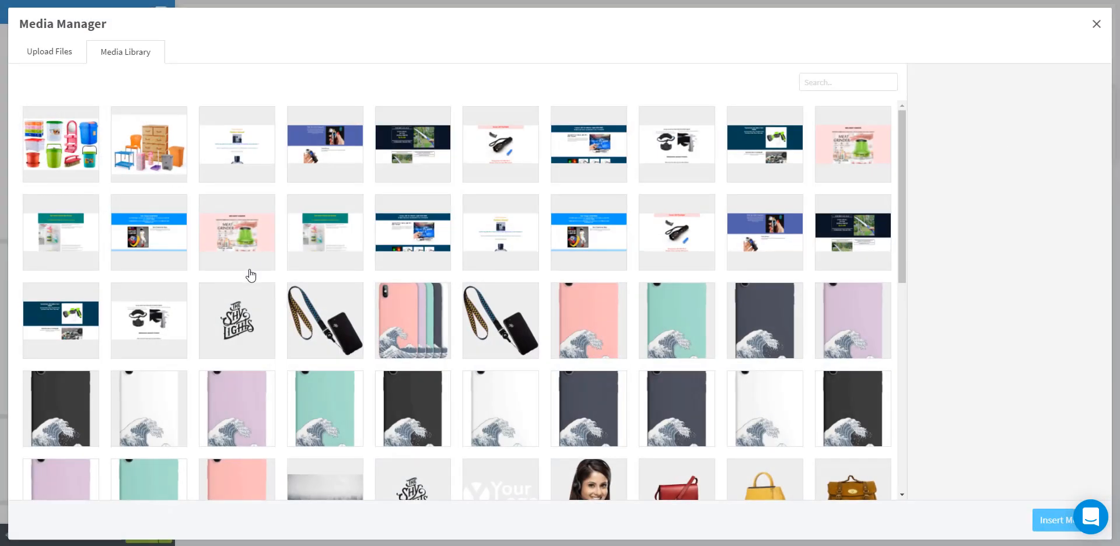
pyautogui.click(251, 318)
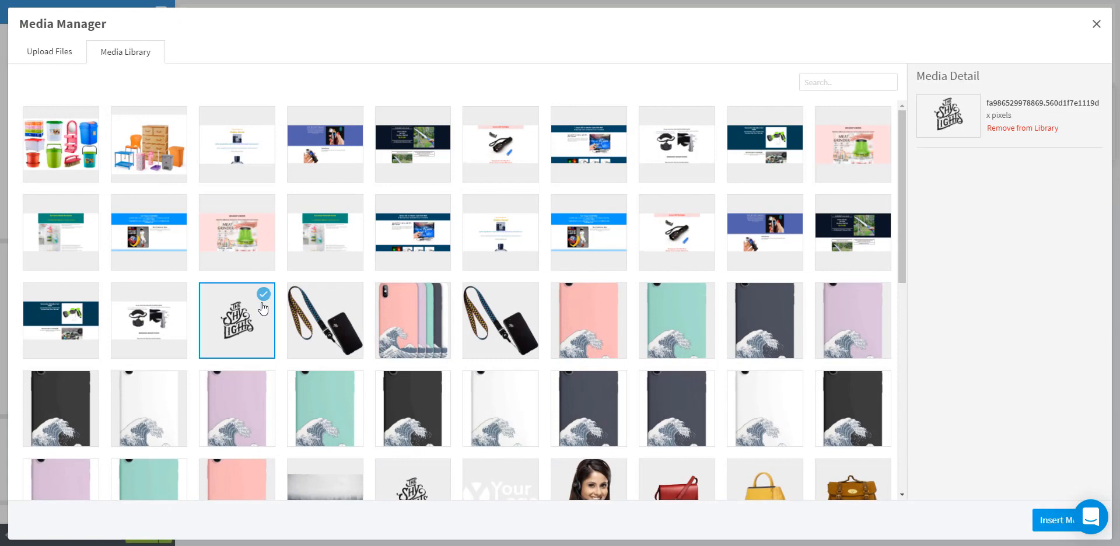
pyautogui.click(1035, 530)
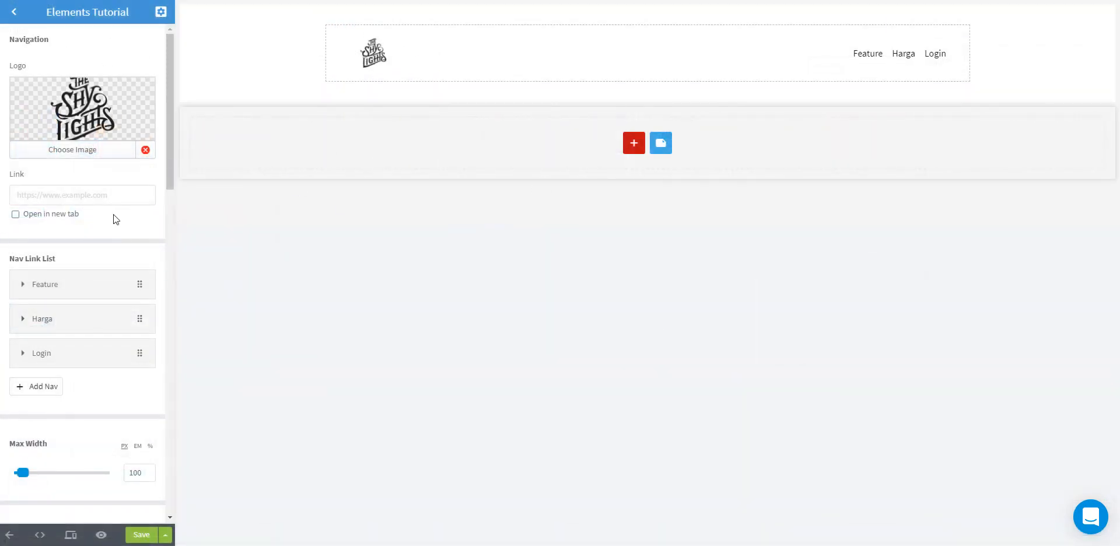
# Add a fourth item to the navigation's link list.
pyautogui.click(75, 197)
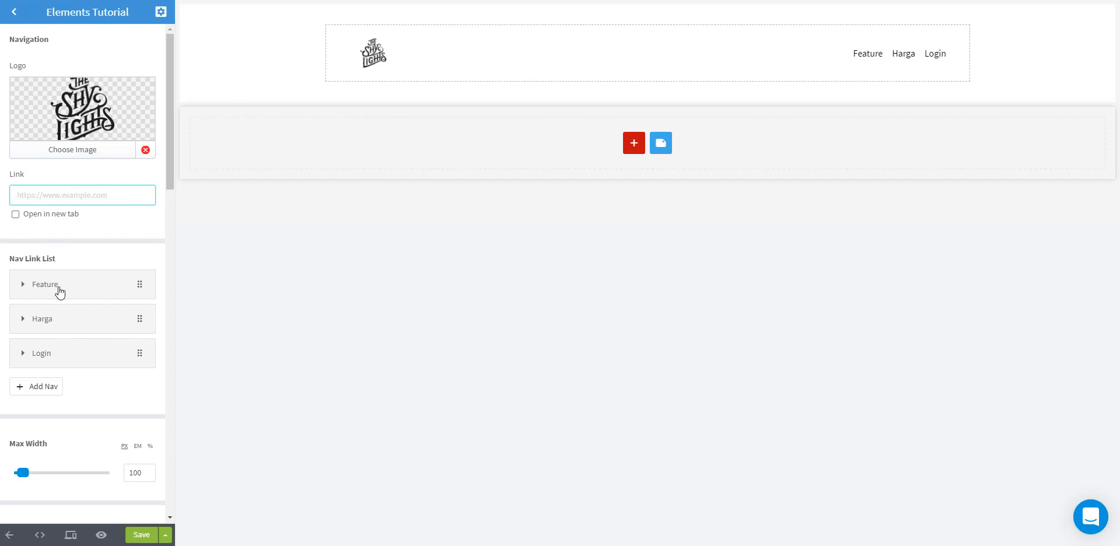
pyautogui.scroll(-1, 58, 300)
pyautogui.click(54, 330)
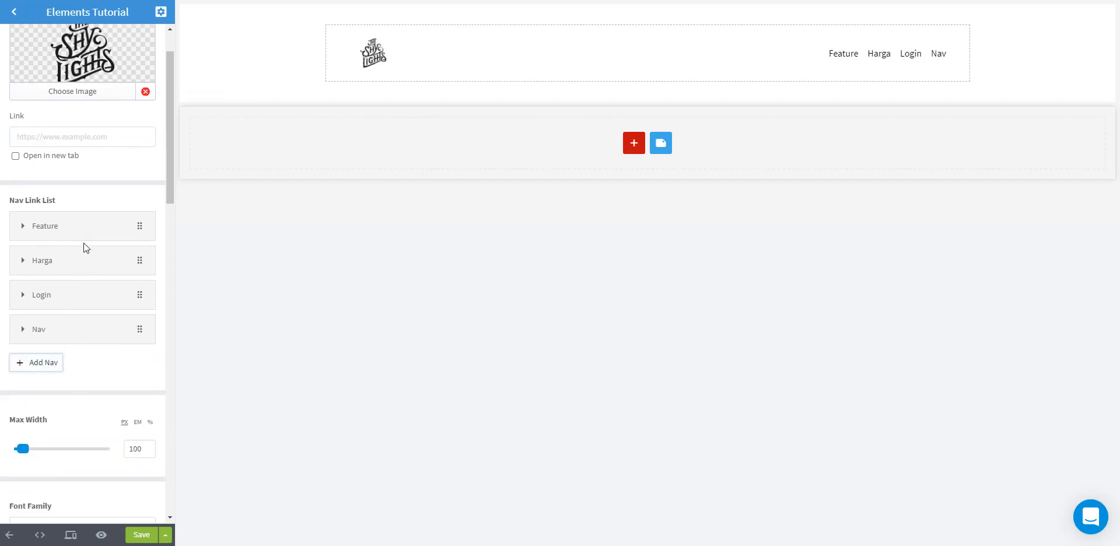
pyautogui.click(65, 230)
pyautogui.doubleClick(78, 280)
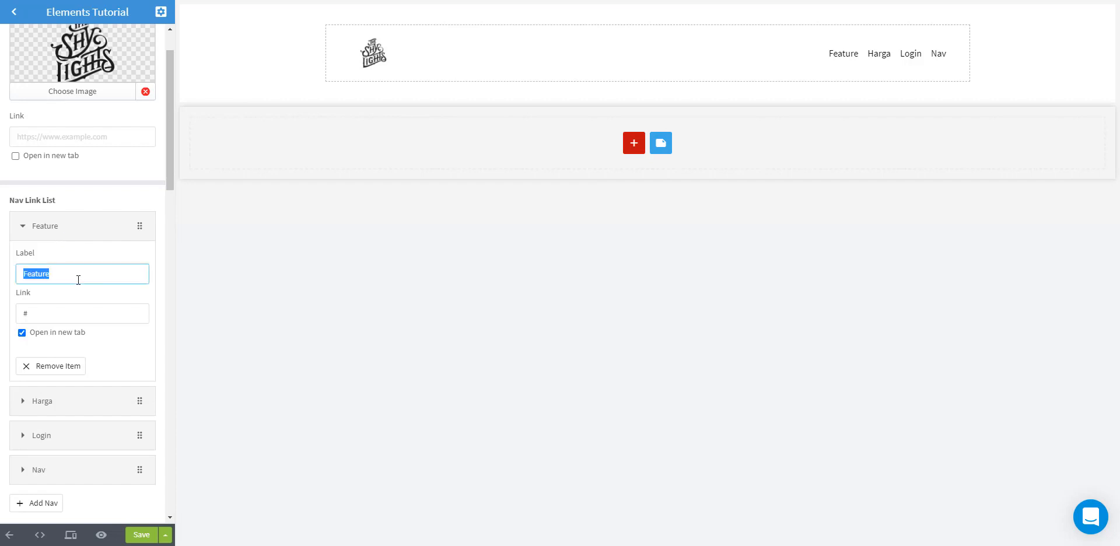
pyautogui.write('Konfirmasi Pembayaran')
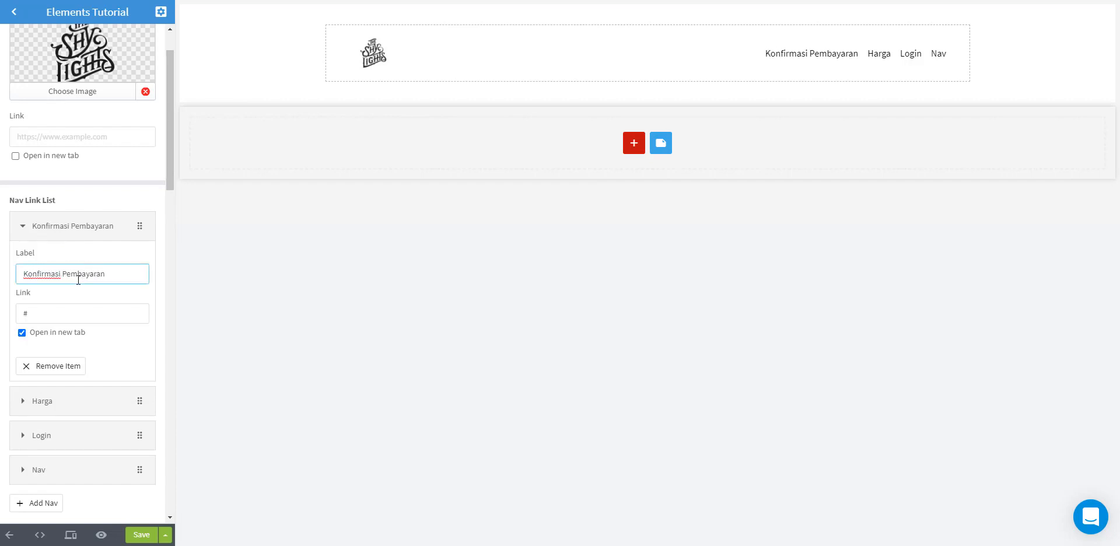
pyautogui.doubleClick(85, 307)
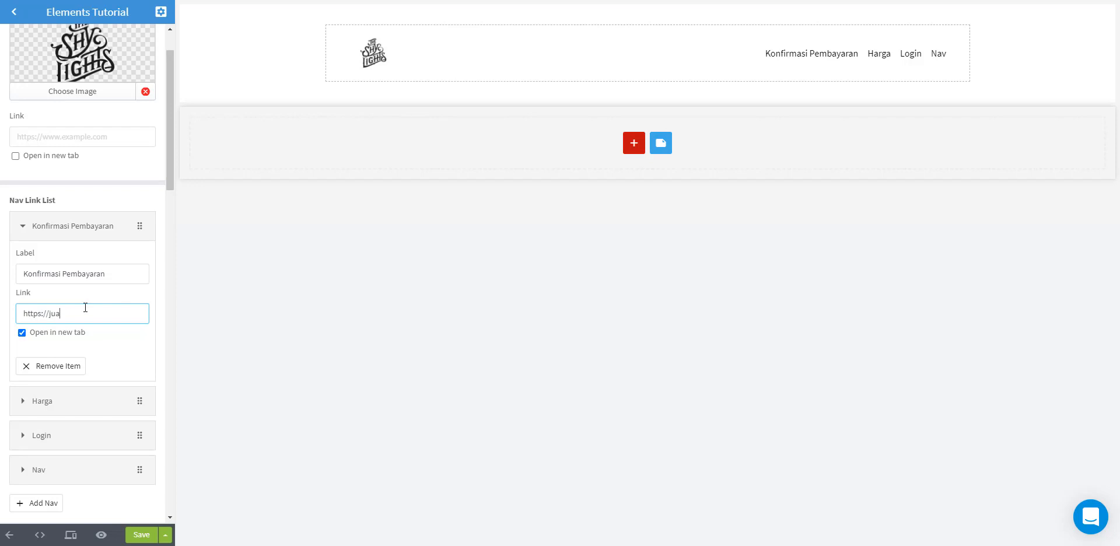
pyautogui.write('https://jualan.id/konfirmasipembayaran')
pyautogui.scroll(-1, 103, 308)
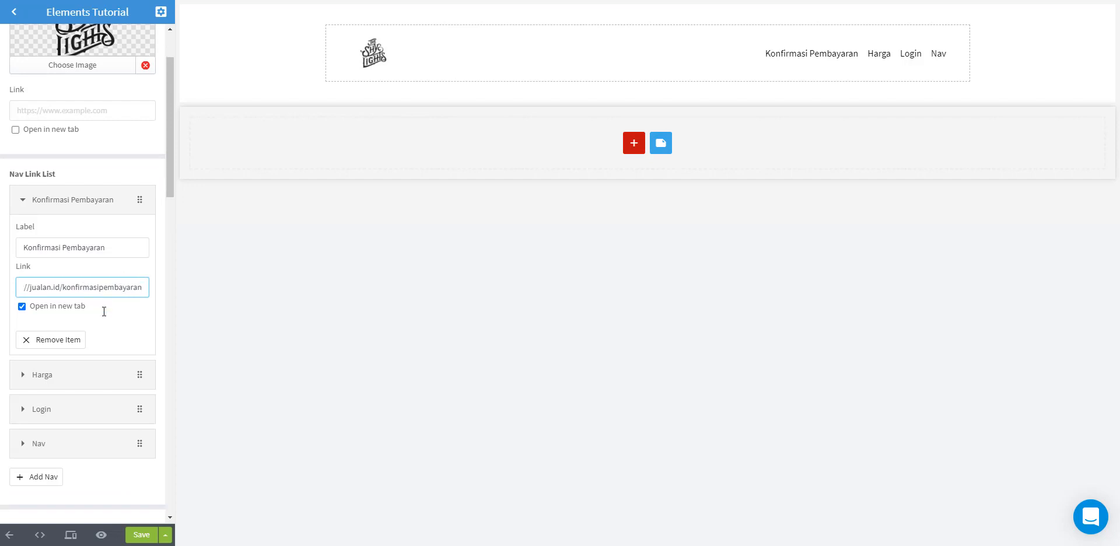
pyautogui.click(81, 172)
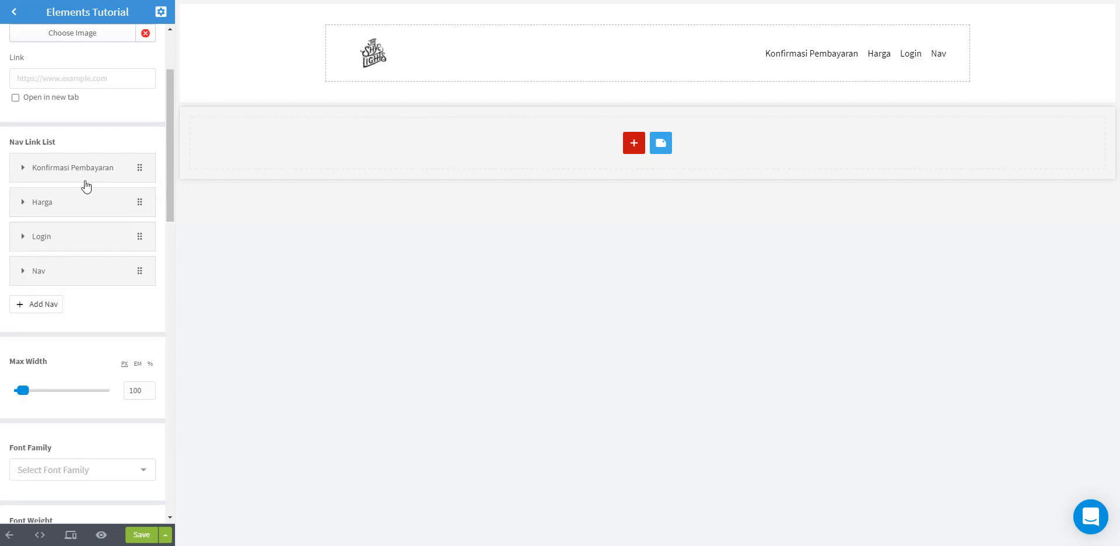
# Review the label and link settings of the Harga, Login and Nav items.
pyautogui.click(71, 206)
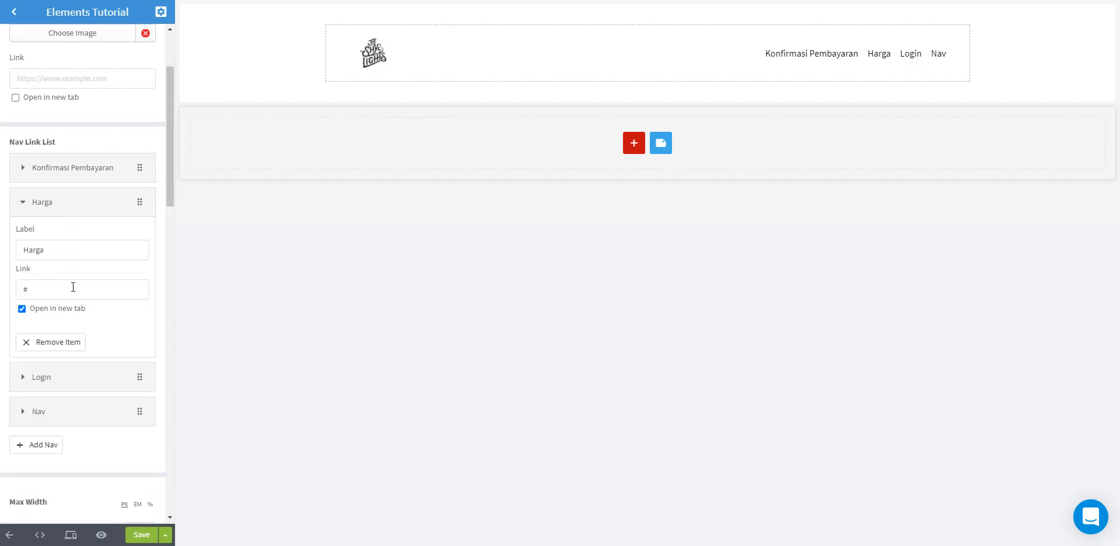
pyautogui.click(94, 209)
pyautogui.click(82, 241)
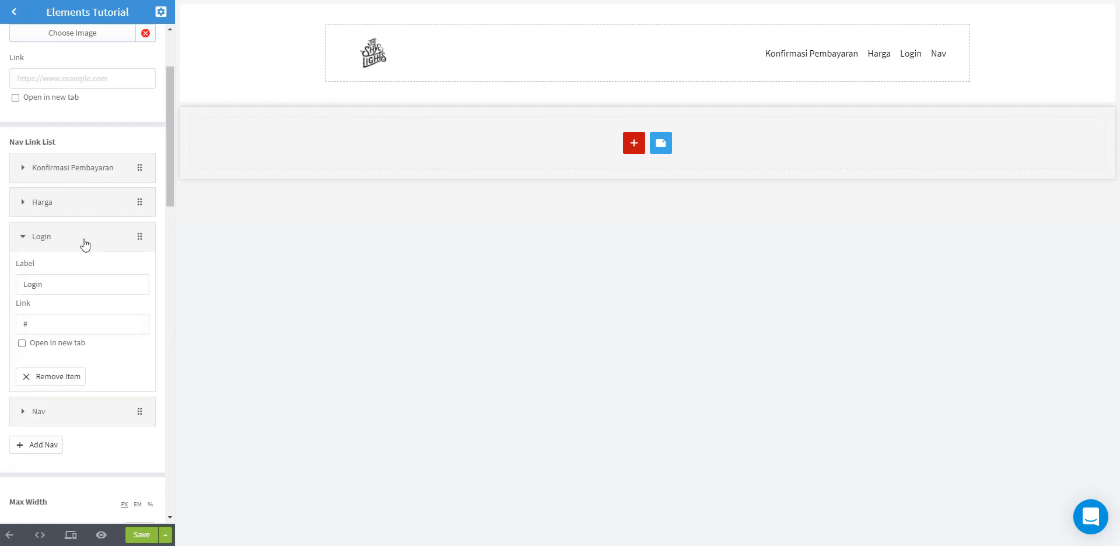
pyautogui.click(82, 241)
pyautogui.click(77, 280)
pyautogui.click(78, 280)
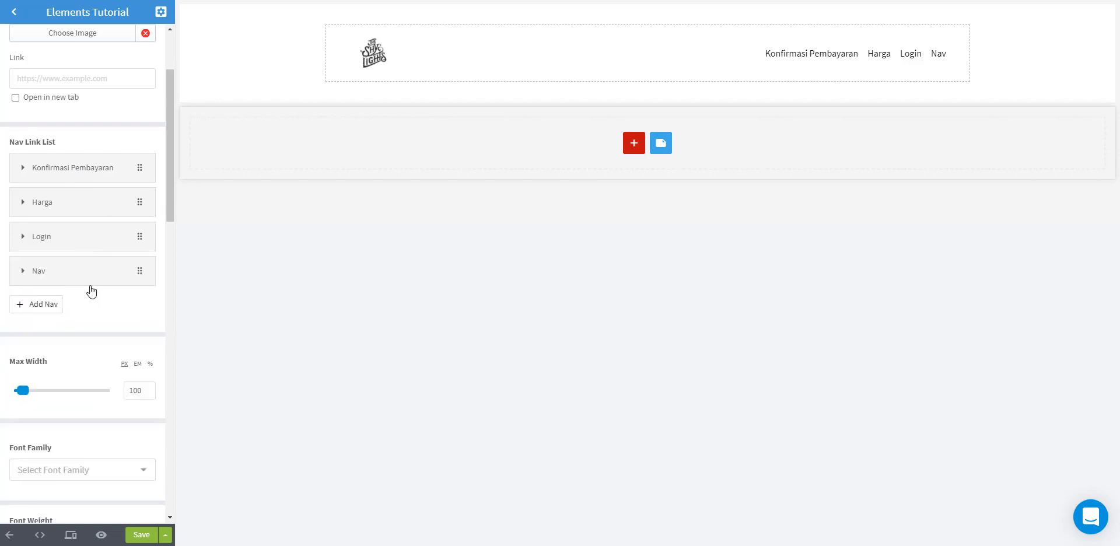